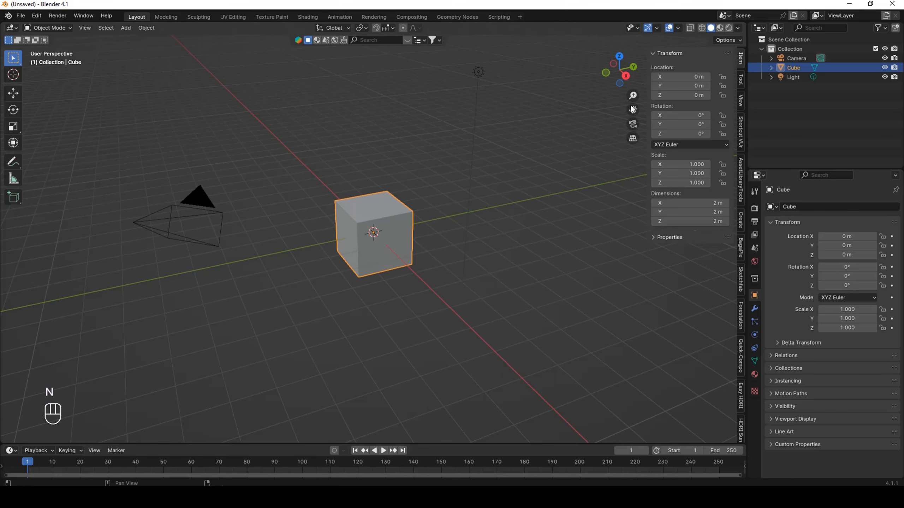
Set the cube's dimensions to 3.9 m in X, 7.9 m in Y and 2.9 m in Z.
middle_drag(335, 226, 620, 221)
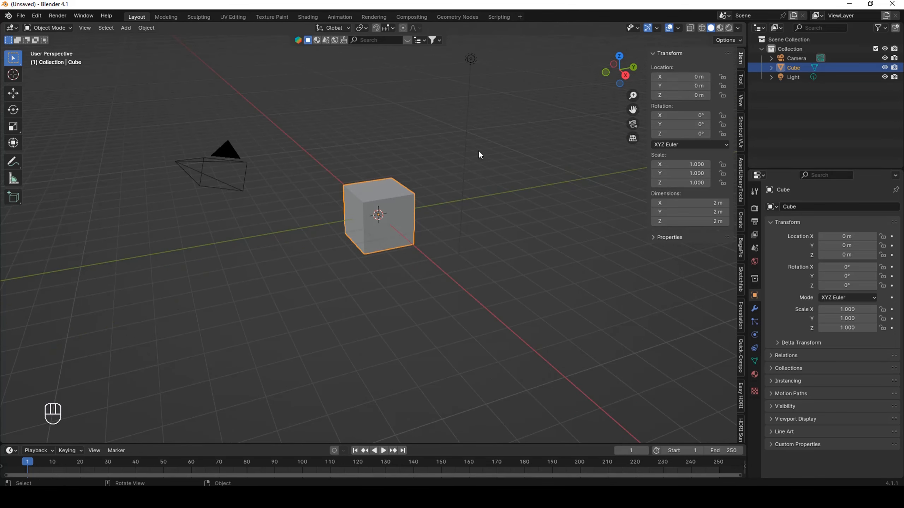
middle_drag(478, 150, 373, 205)
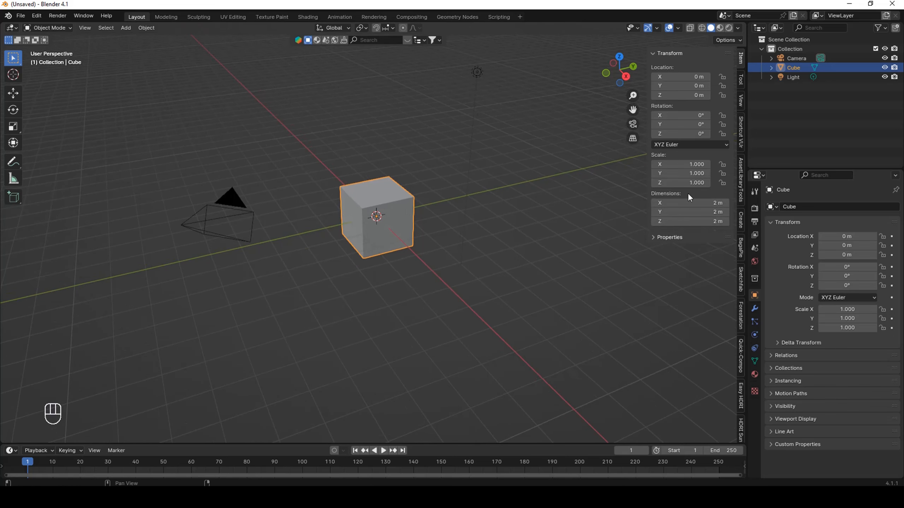
click(690, 203)
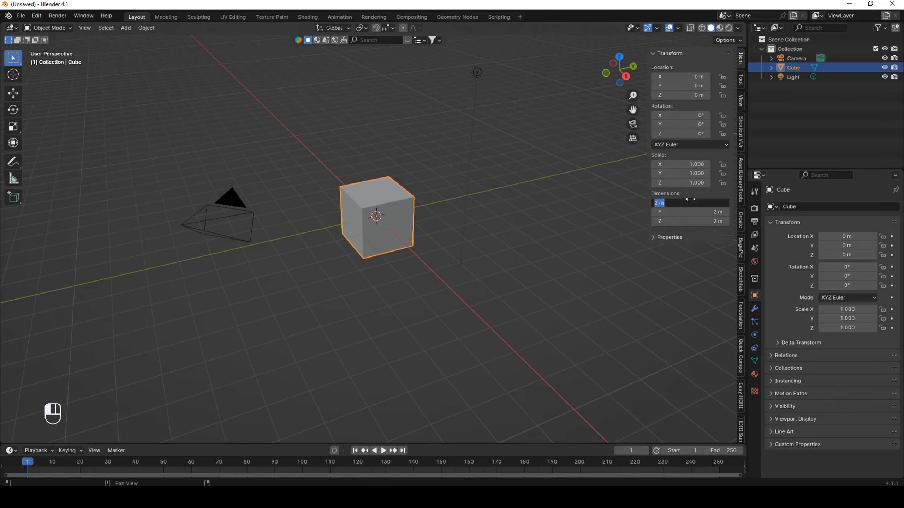
text(3.9)
key(Return)
click(668, 210)
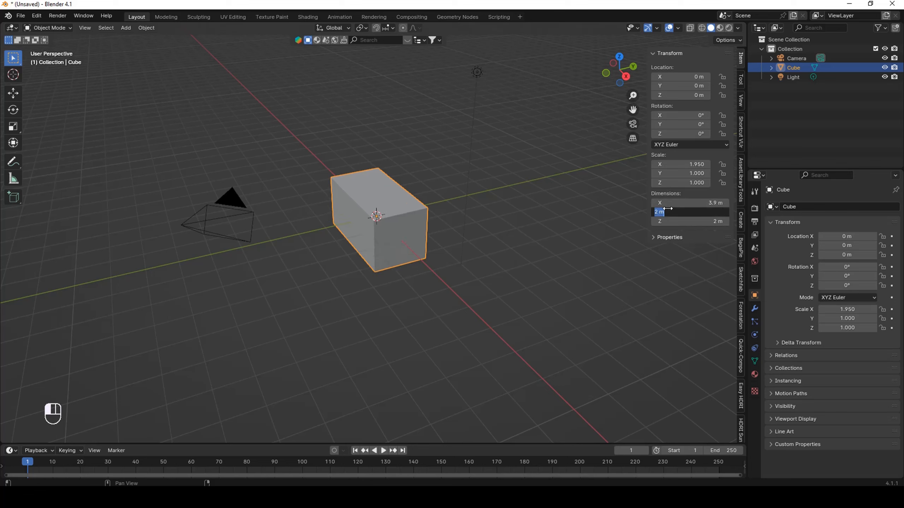
text(7.9)
key(Return)
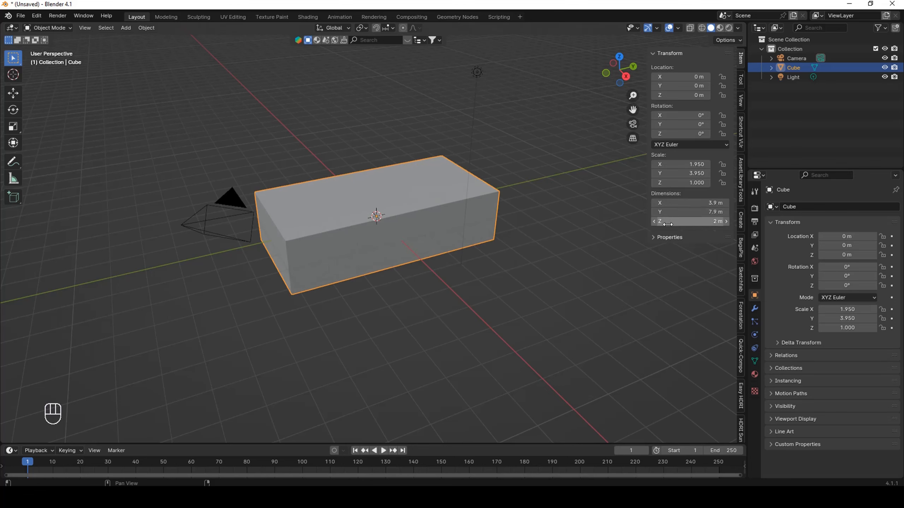
click(668, 224)
text(2.9)
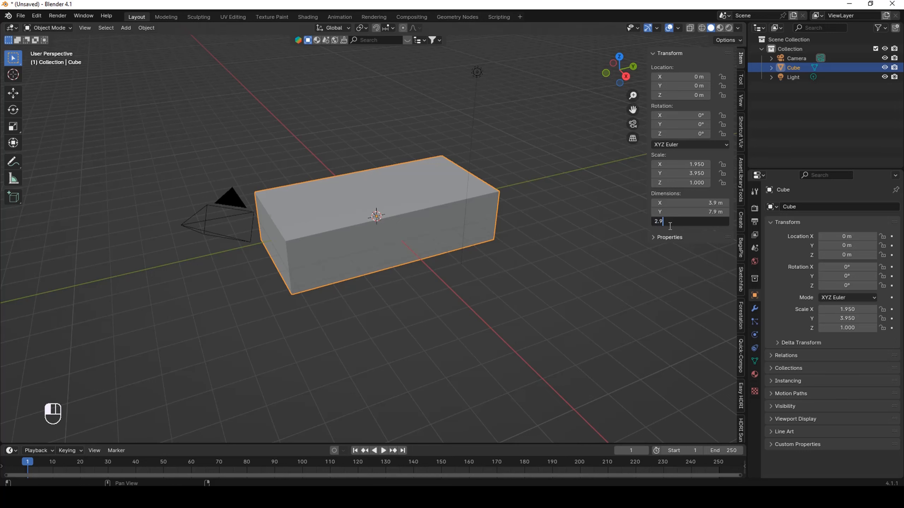
key(Return)
In the right orthographic view, raise the box about 1.46 m along Z so its base sits on the ground line.
click(630, 79)
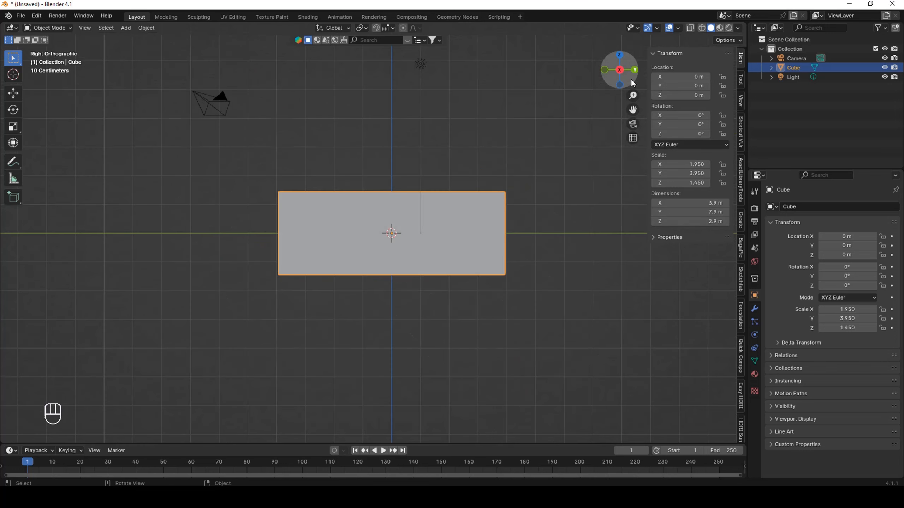
scroll(587, 188, up, 1)
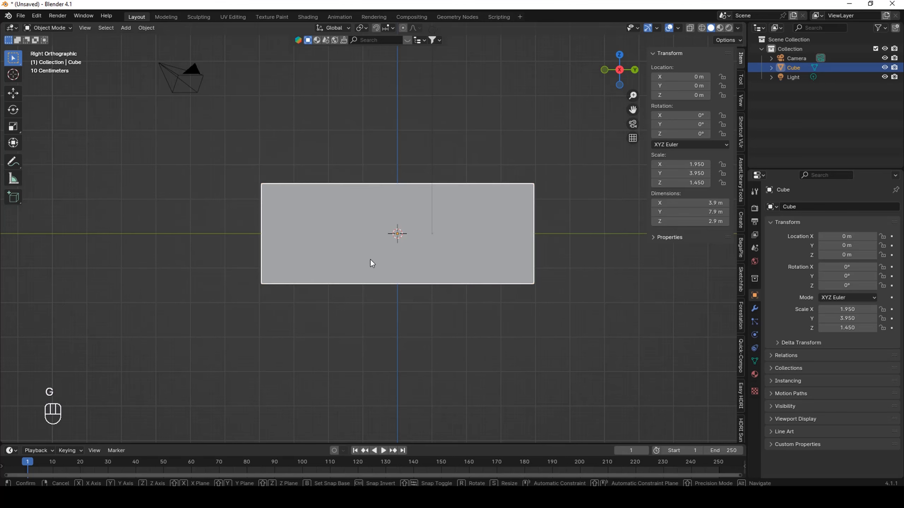
key(g)
key(z)
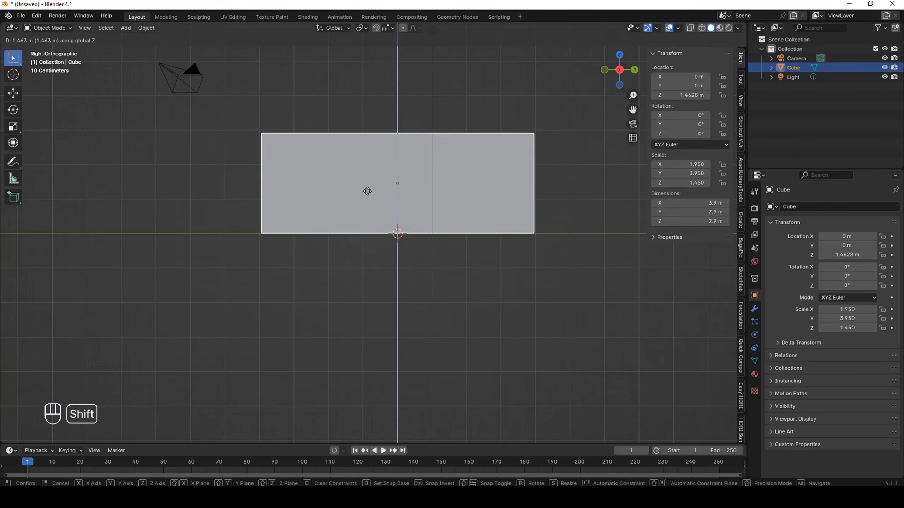
click(367, 192)
Enter Edit Mode with face selection and delete the box's top face.
middle_drag(367, 192, 438, 255)
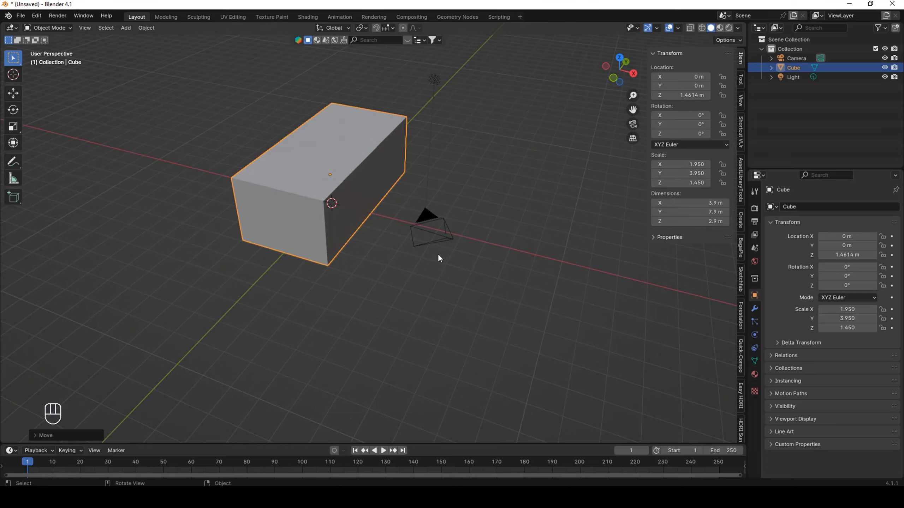
scroll(284, 118, up, 2)
key(Tab)
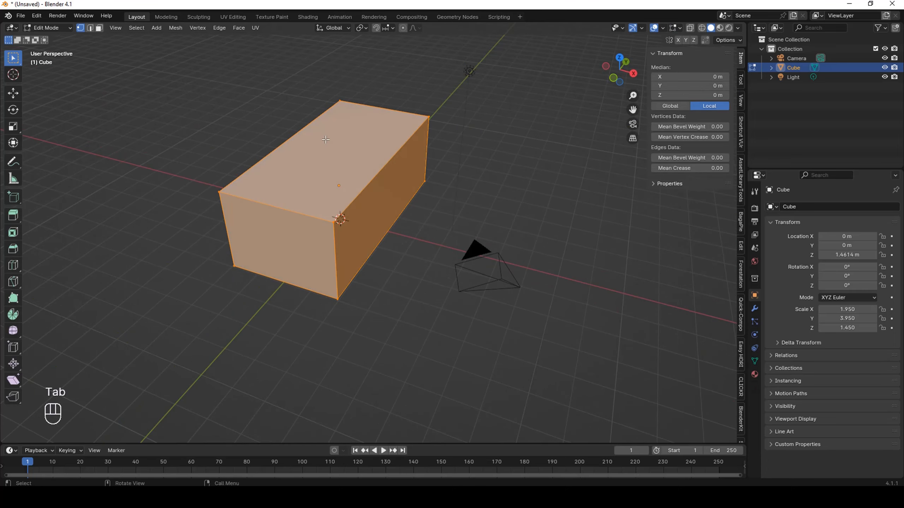
middle_drag(331, 154, 458, 309)
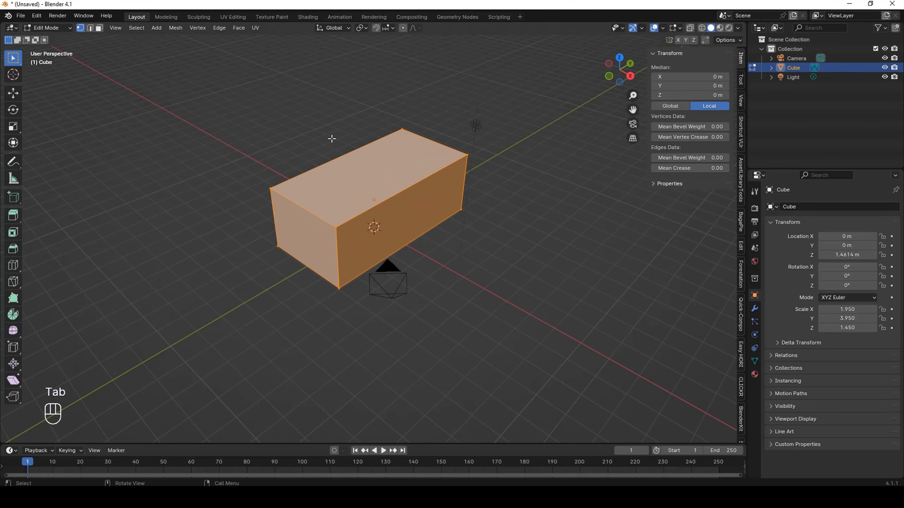
scroll(331, 138, up, 1)
click(99, 29)
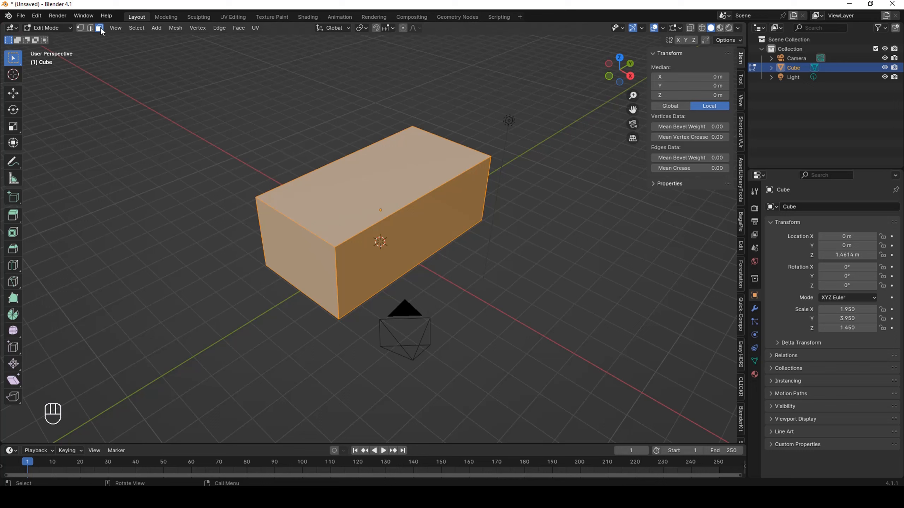
click(355, 192)
key(x)
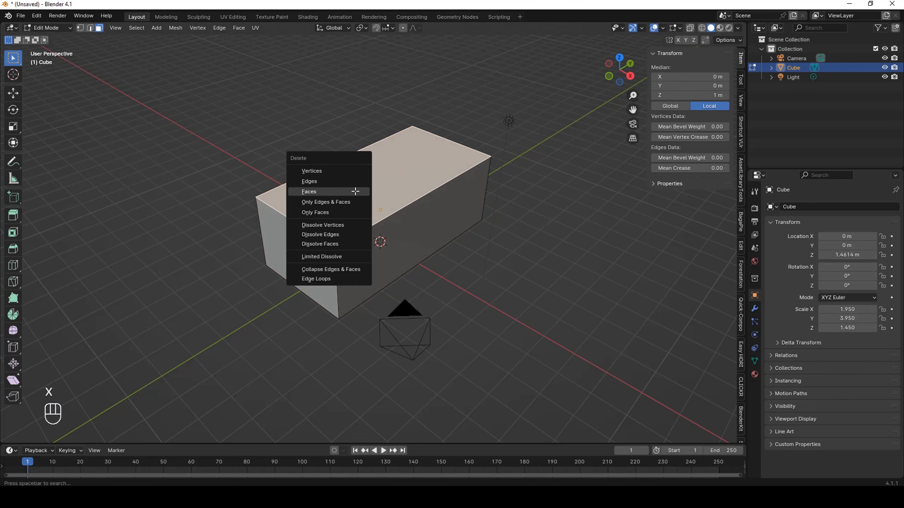
click(312, 191)
Delete the box's bottom face, leaving only the four walls.
middle_drag(312, 191, 382, 213)
click(382, 214)
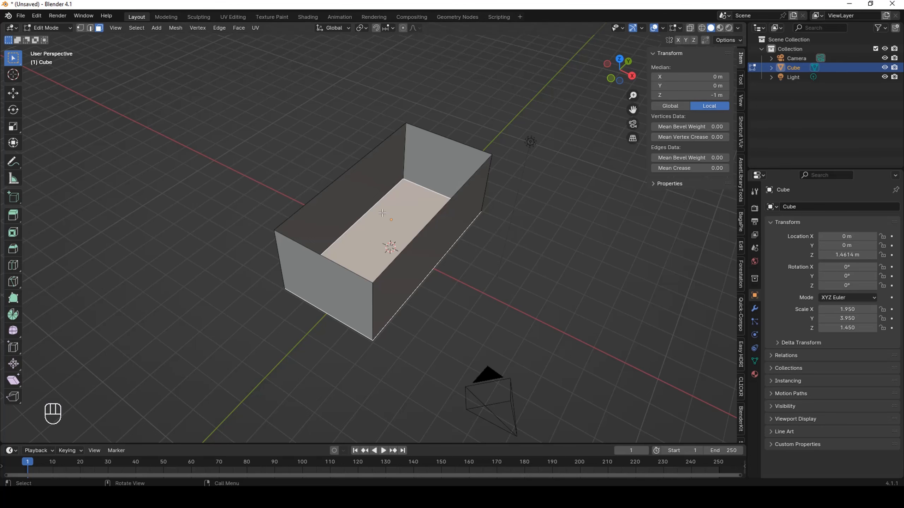
key(x)
click(383, 212)
Add a vertical loop cut to the +X long wall, slide it to the +Y corner and move it -2 m along Y.
middle_drag(379, 197, 454, 156)
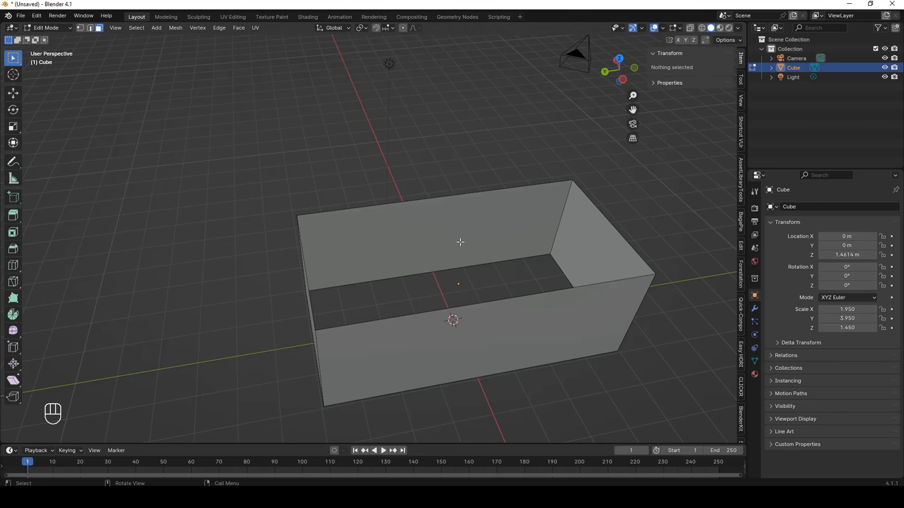
key(ctrl+r)
click(429, 193)
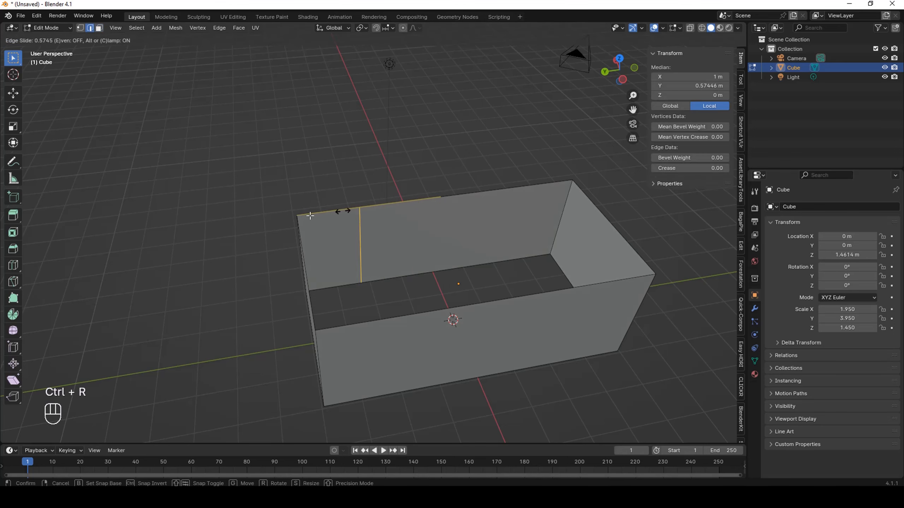
click(167, 237)
middle_drag(363, 241, 378, 244)
key(g)
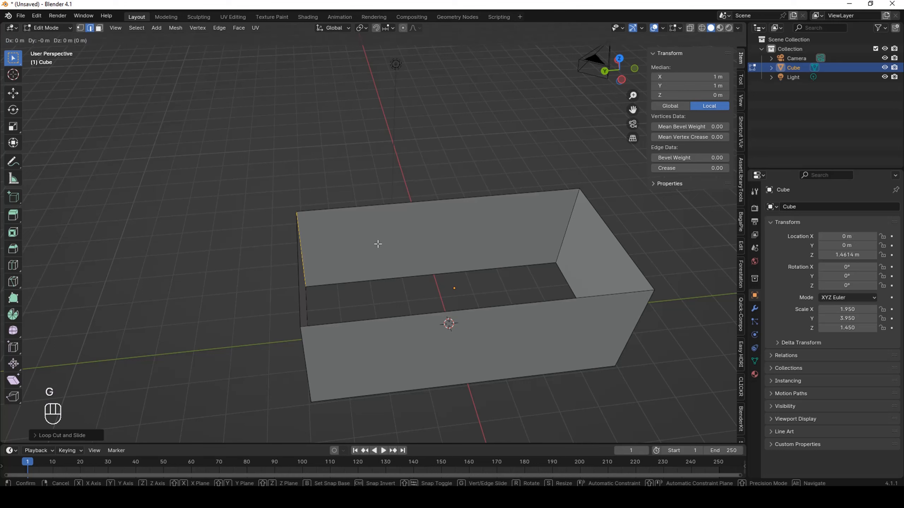
text(y)
text(2)
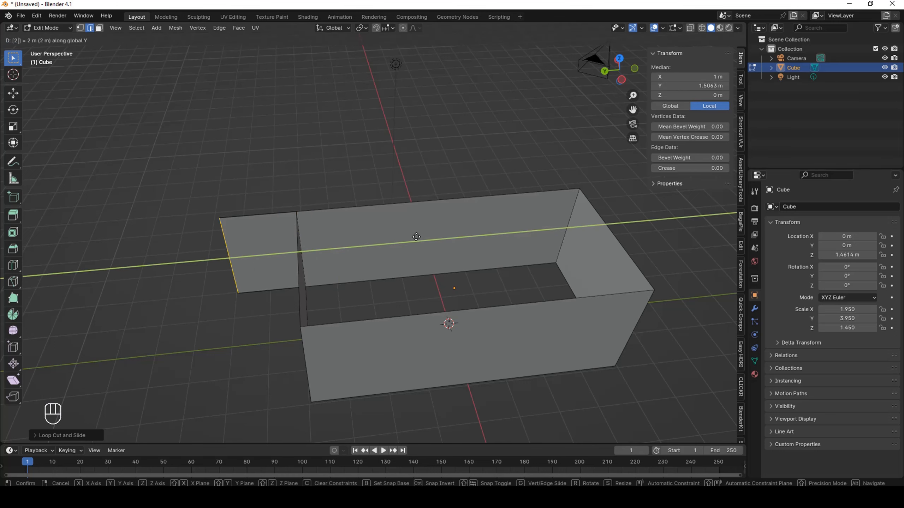
key(minus)
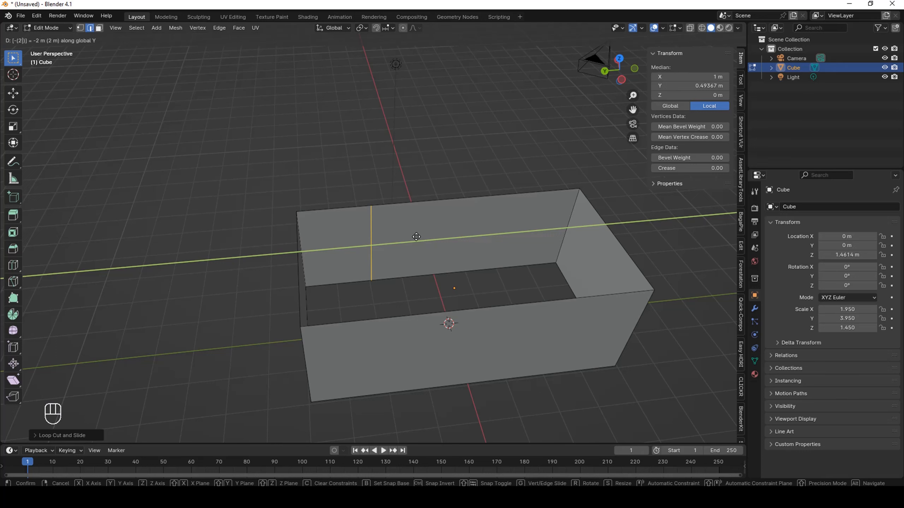
key(Return)
Add a second vertical loop cut to the same wall, slide it to the -Y corner and move it 2 m along Y.
middle_drag(427, 261, 525, 202)
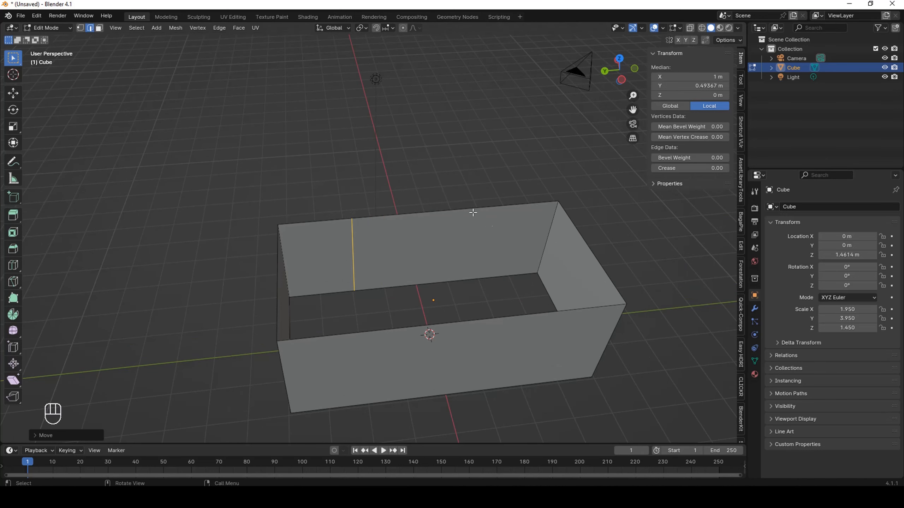
key(ctrl+r)
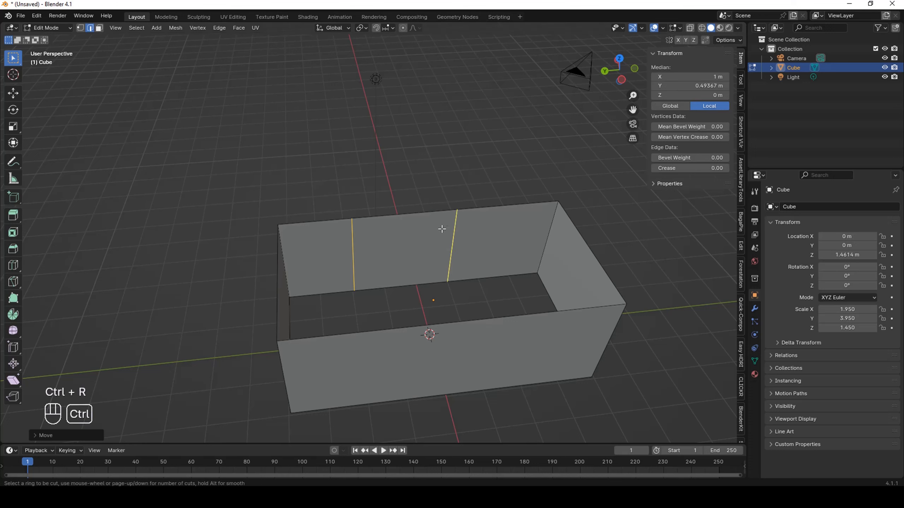
click(450, 224)
click(535, 234)
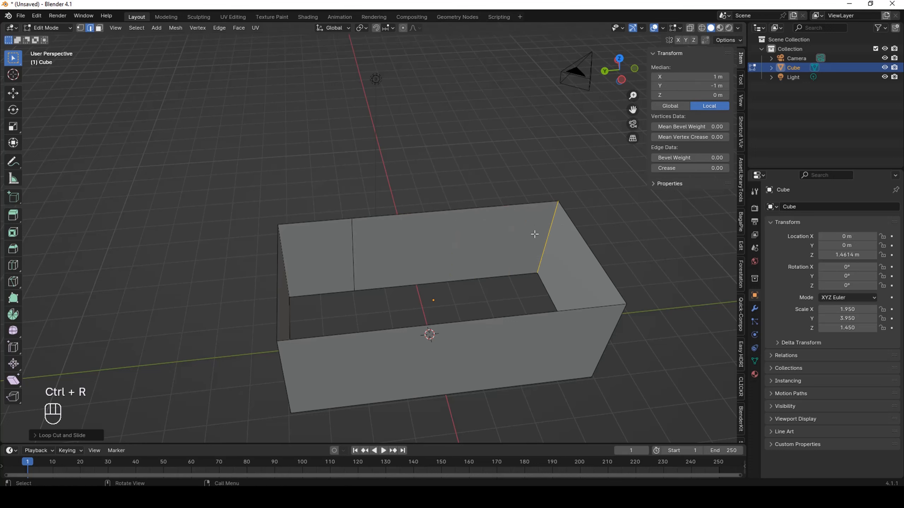
key(g)
key(y)
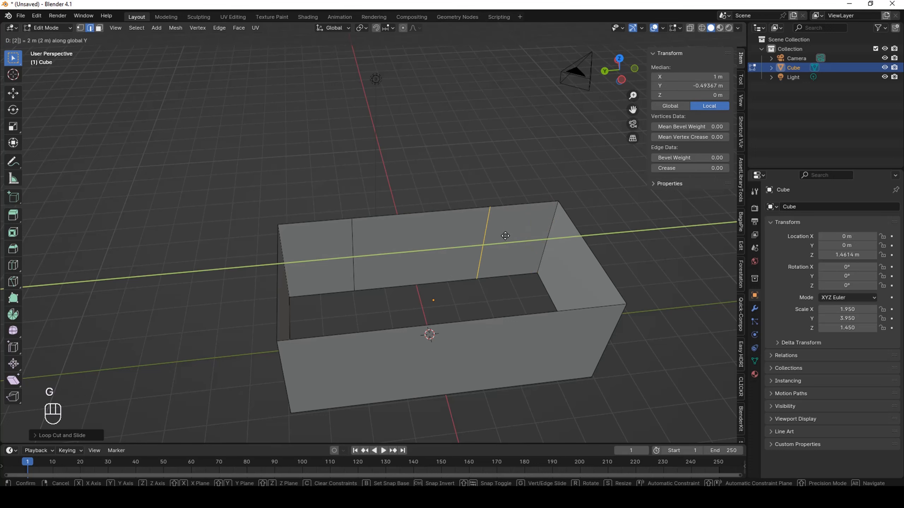
click(502, 236)
Extrude the wall section between the two cuts by -0.9 m, into the room.
middle_drag(504, 236, 436, 245)
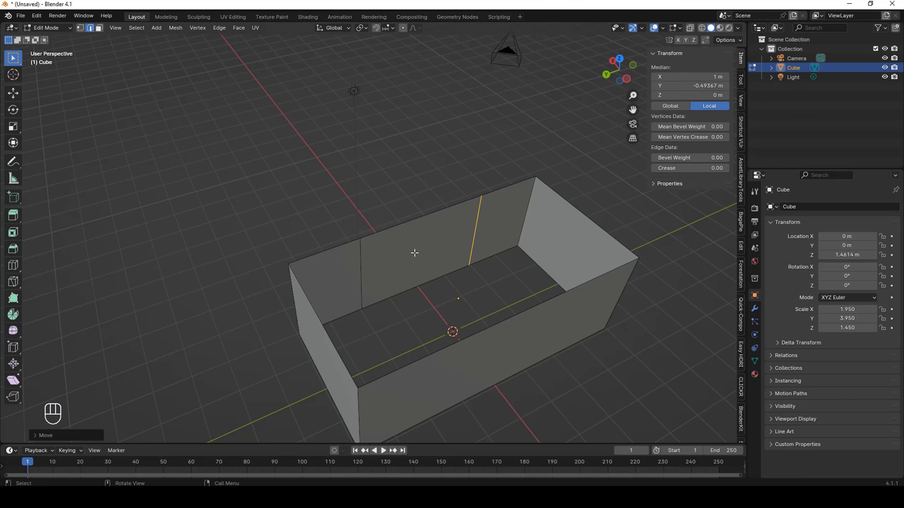
key(3)
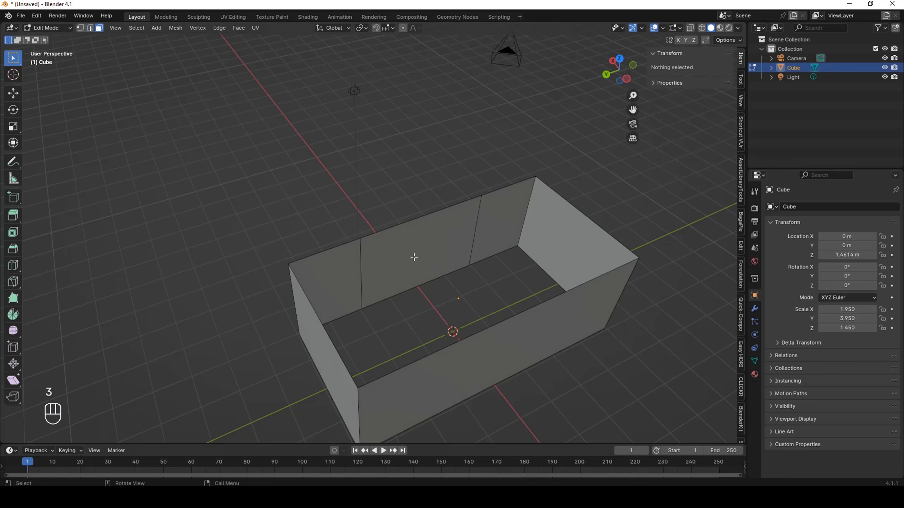
middle_drag(454, 251, 425, 230)
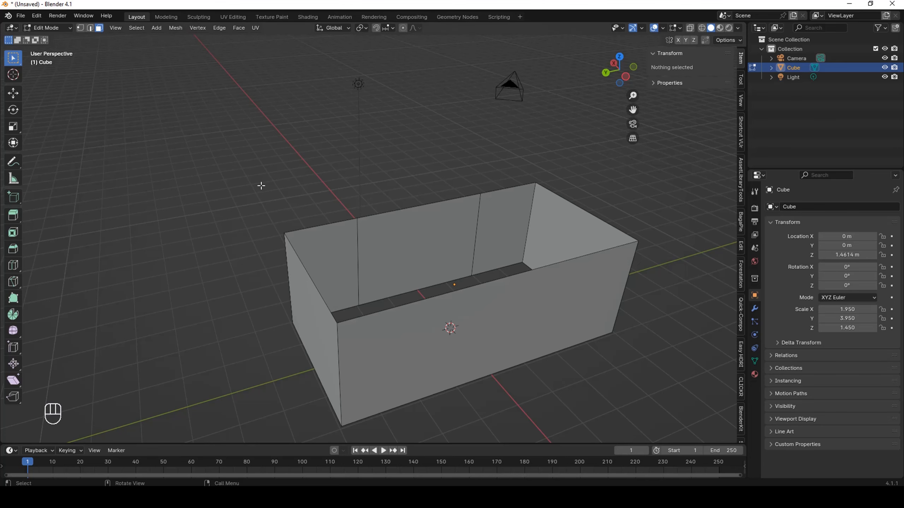
click(389, 246)
middle_drag(389, 246, 403, 228)
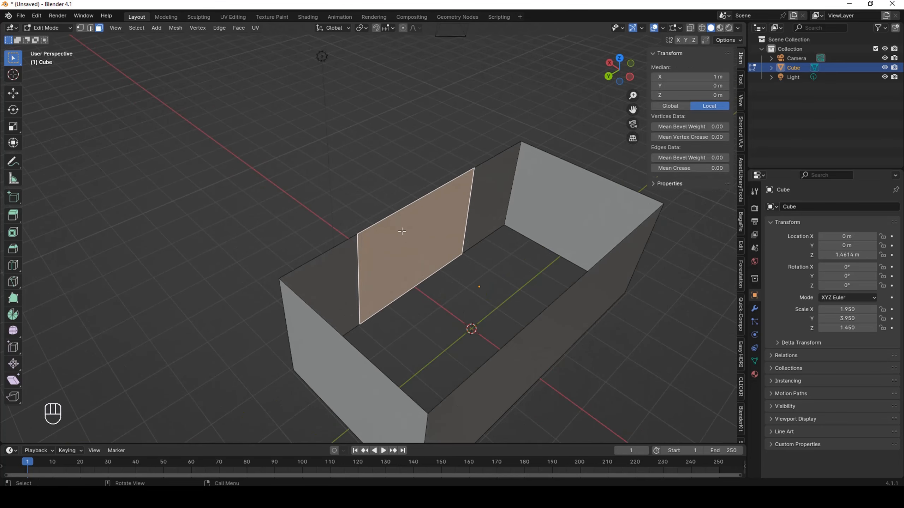
key(e)
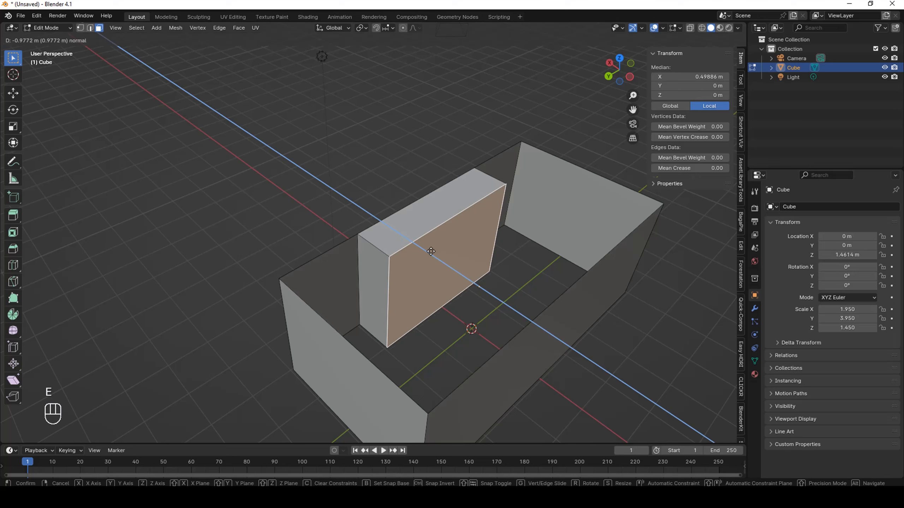
text(.9)
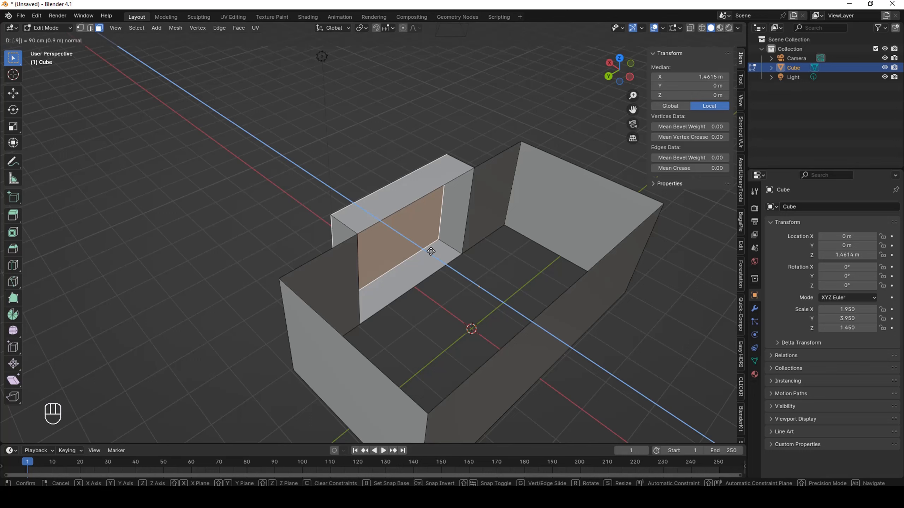
text(-)
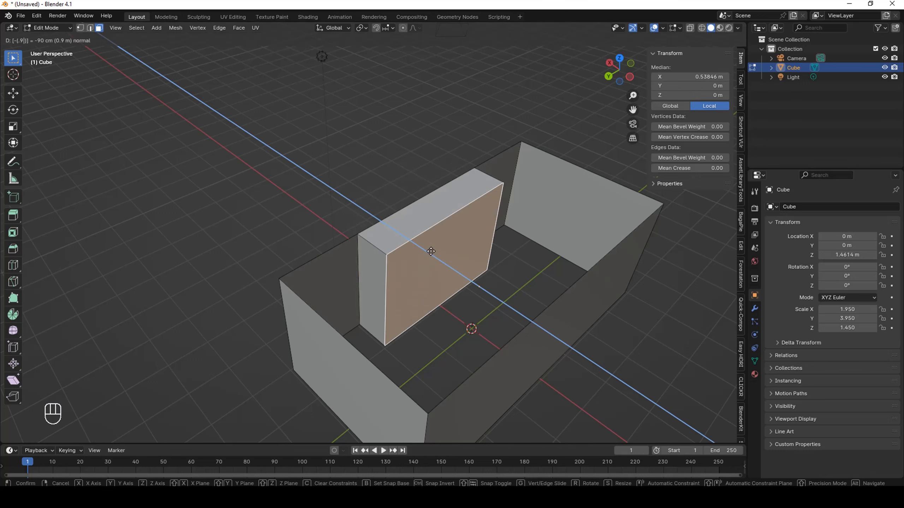
key(Return)
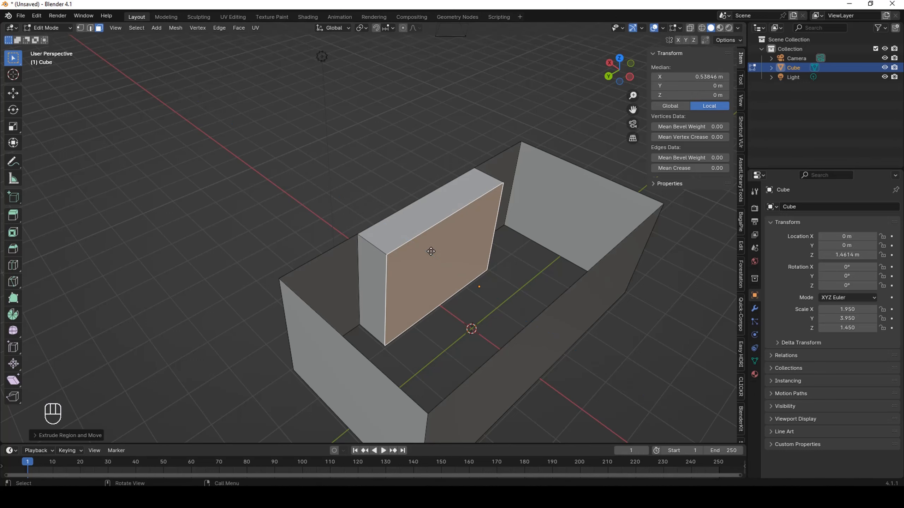
Delete the top and bottom faces of the extruded wall recess.
scroll(424, 178, up, 1)
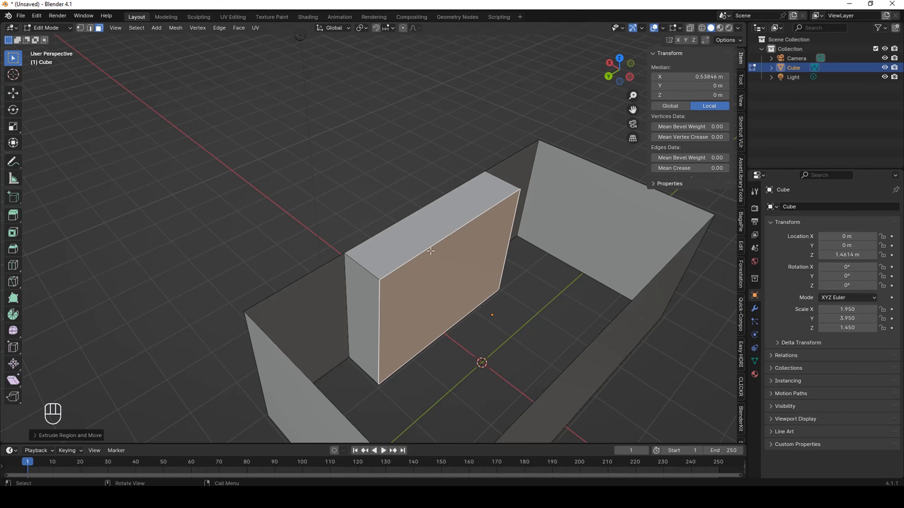
click(411, 223)
middle_drag(411, 223, 399, 321)
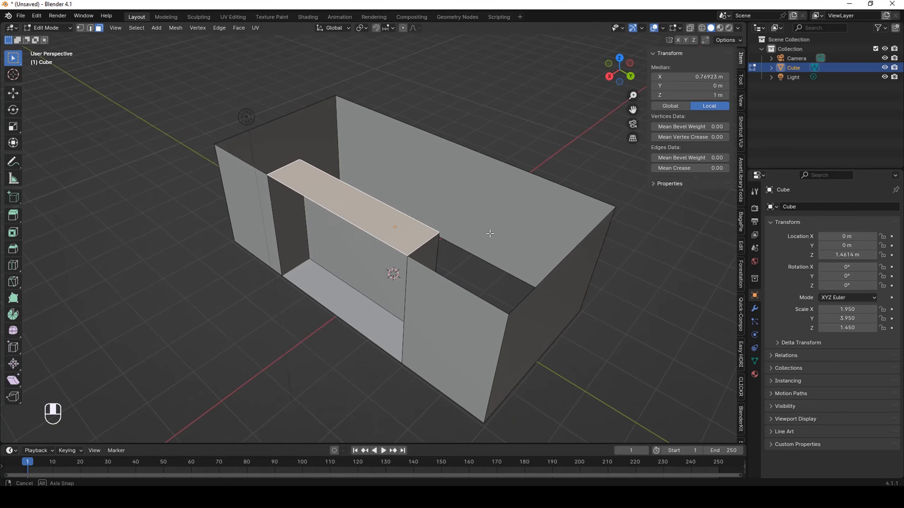
shift+click(325, 299)
key(x)
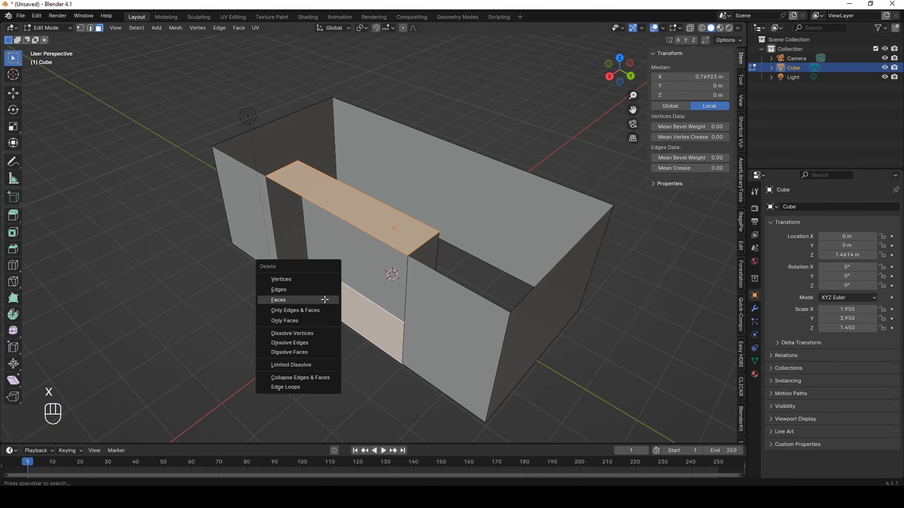
click(334, 298)
middle_drag(369, 309, 473, 318)
scroll(473, 380, down, 3)
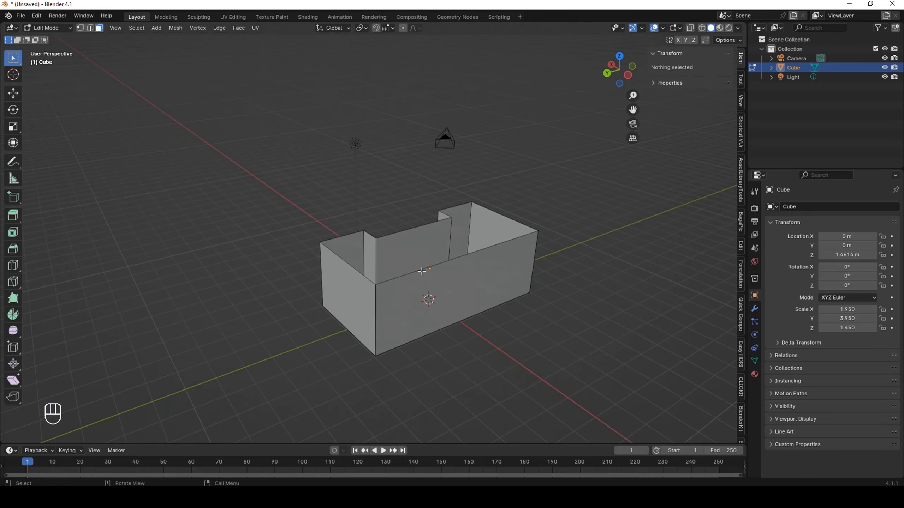
Delete the straight long wall on the -X side, opposite the recessed wall.
scroll(460, 326, up, 2)
click(454, 284)
key(x)
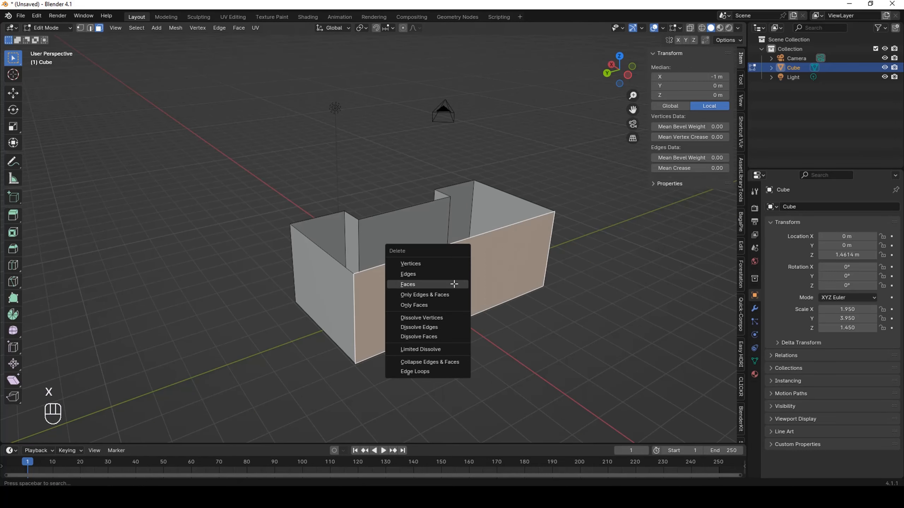
click(454, 284)
middle_drag(510, 296, 375, 241)
middle_drag(431, 245, 287, 245)
Select the edge loop along the top of the walls and fill it with a ceiling face.
click(303, 243)
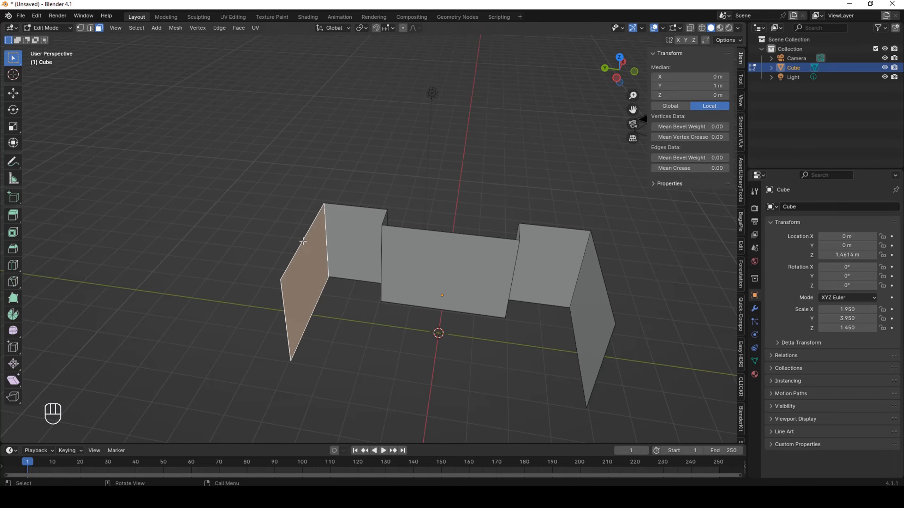
click(90, 28)
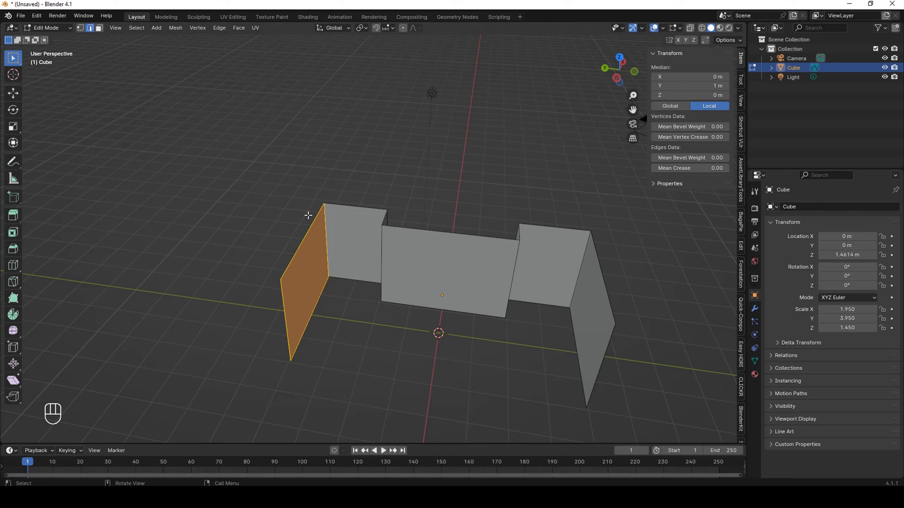
click(301, 242)
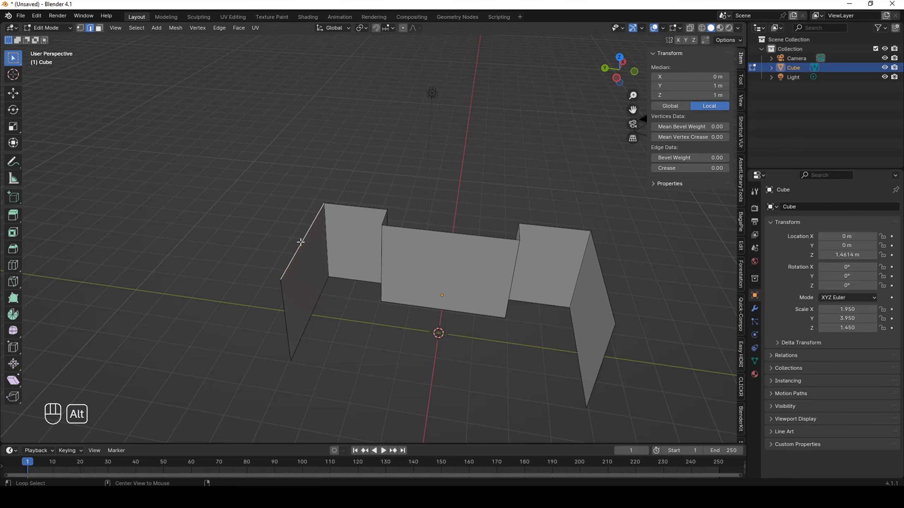
alt+click(301, 242)
middle_drag(322, 248, 645, 185)
middle_drag(437, 198, 462, 317)
key(f)
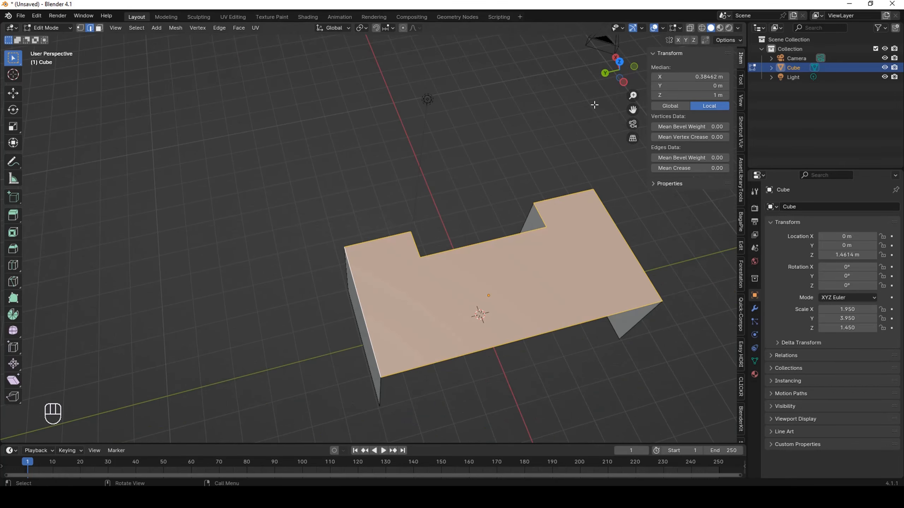
Try to inset the ceiling face by about 0.03 m in the top view.
click(619, 61)
scroll(446, 186, down, 3)
scroll(432, 207, up, 4)
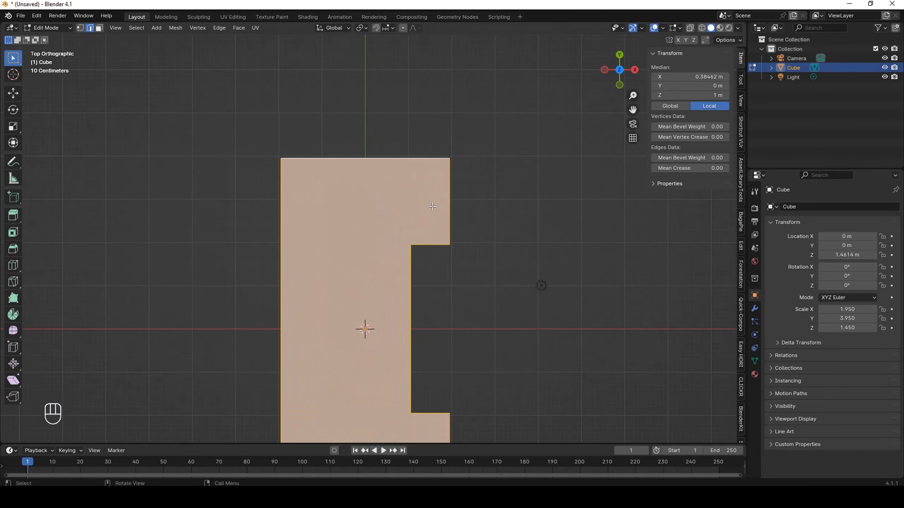
scroll(462, 262, up, 1)
key(i)
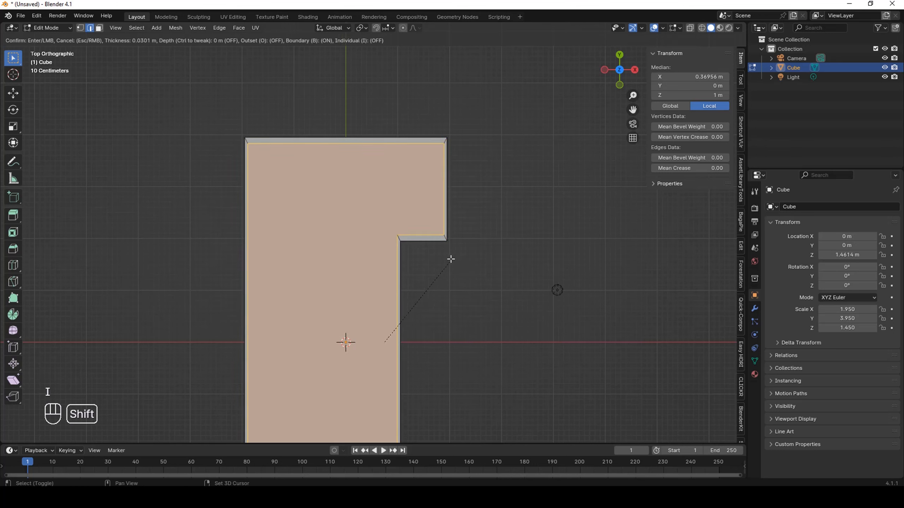
click(443, 255)
scroll(447, 139, up, 4)
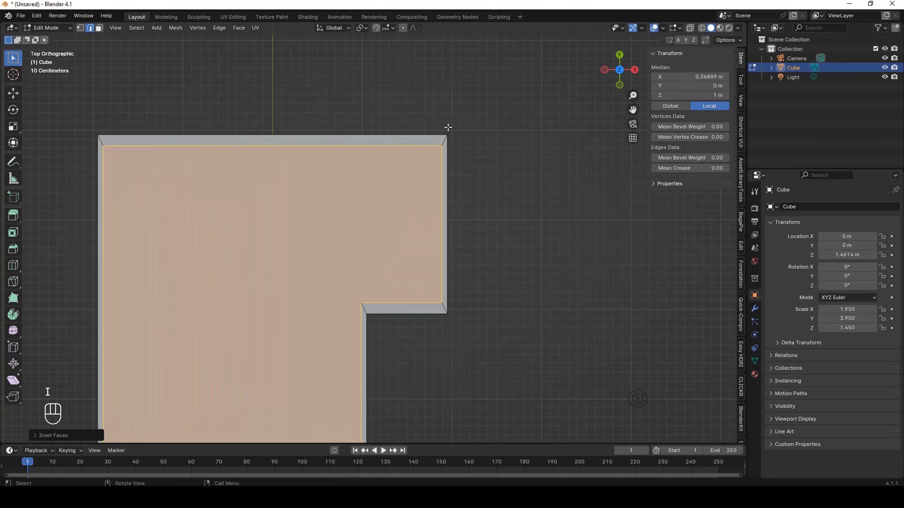
scroll(447, 138, down, 1)
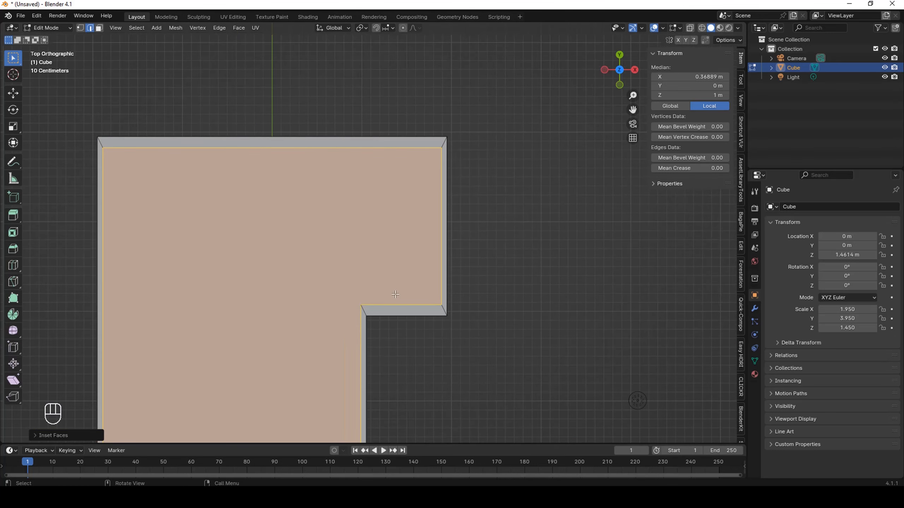
scroll(413, 309, down, 3)
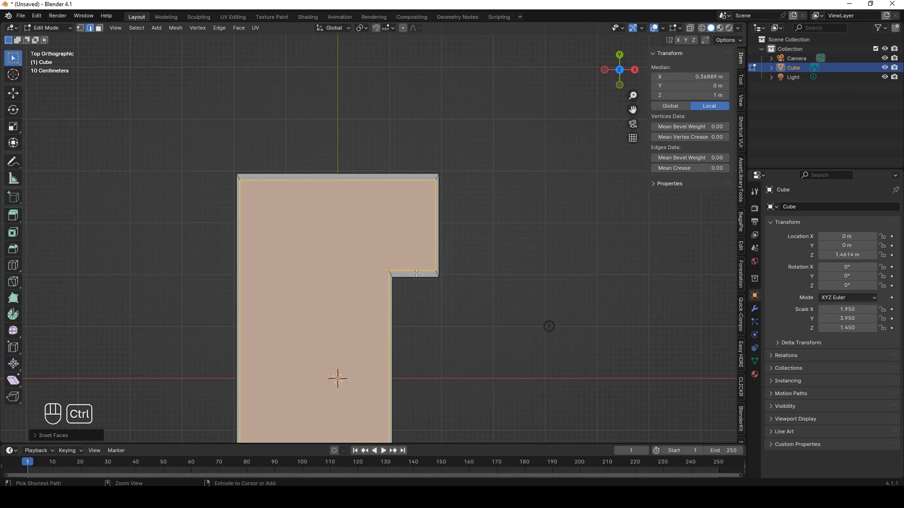
key(ctrl+z)
Separate the selected ceiling face into its own object and return to Object Mode.
click(49, 28)
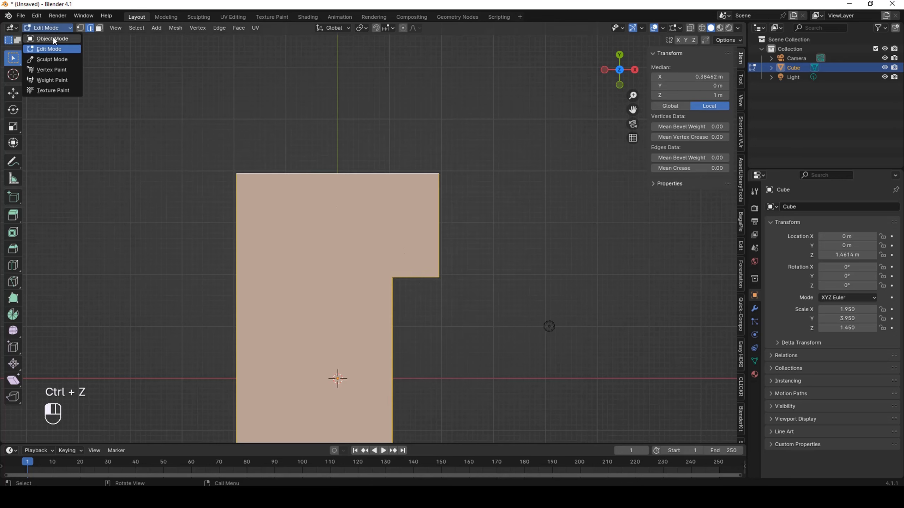
click(52, 38)
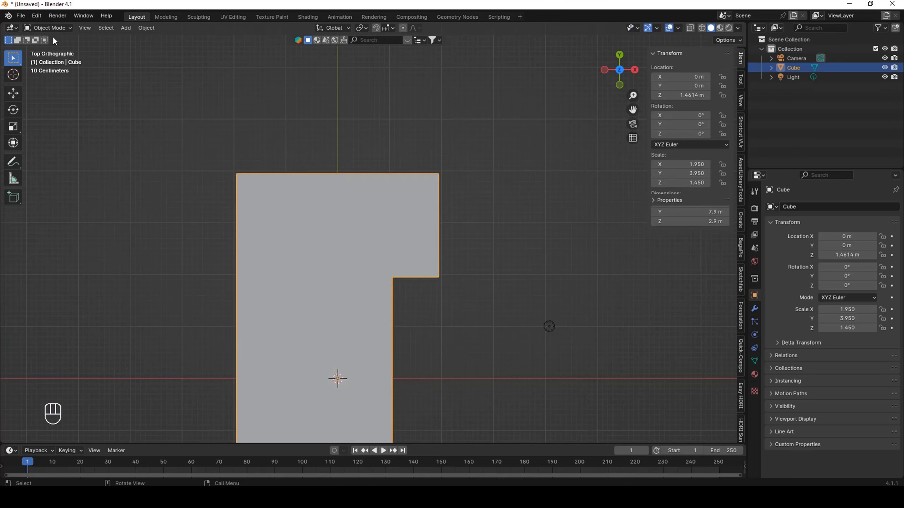
middle_drag(320, 249, 313, 159)
key(Tab)
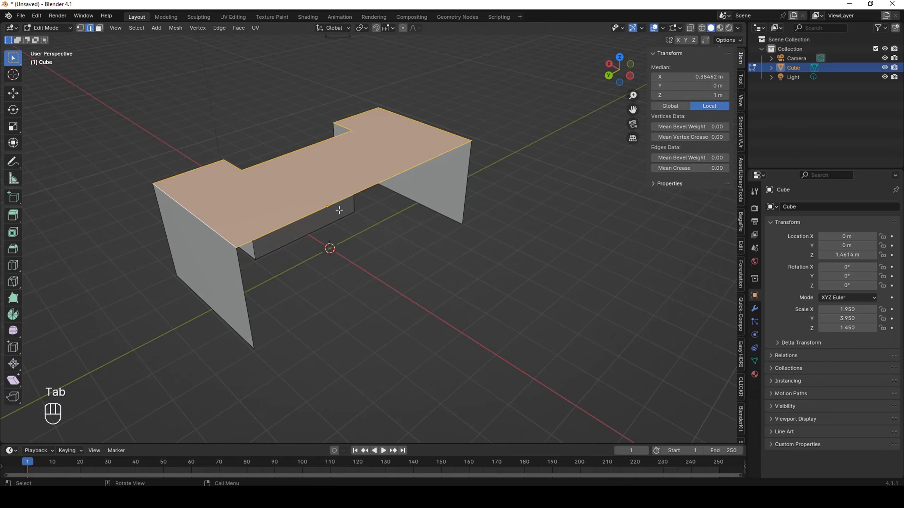
key(p)
click(300, 198)
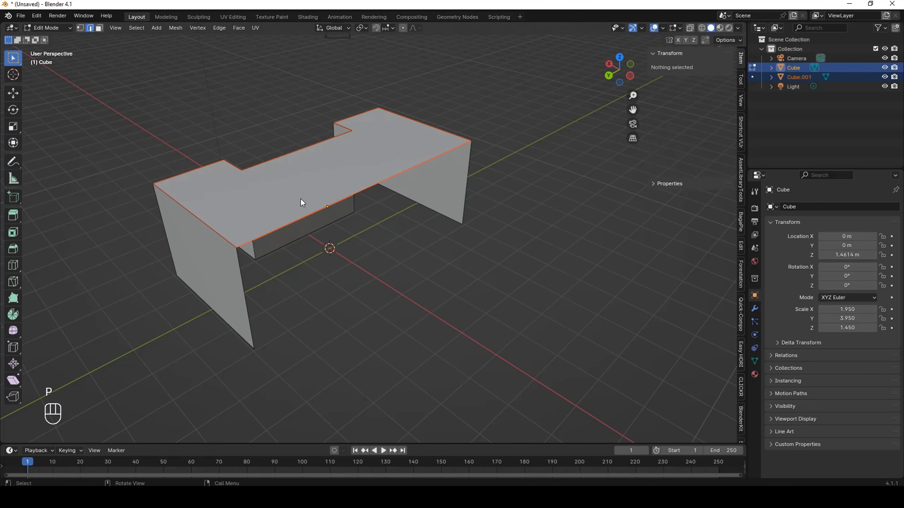
key(Tab)
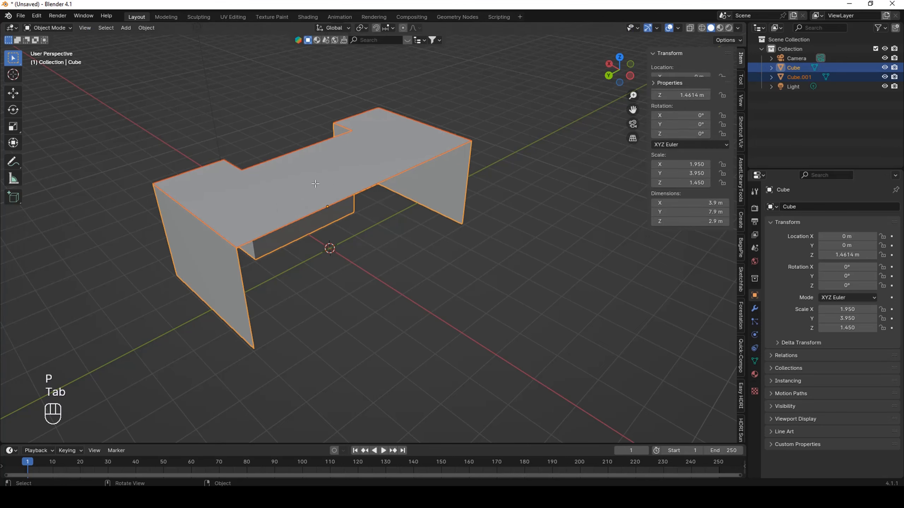
Select only the separated ceiling object and apply its scale.
click(284, 199)
middle_drag(496, 321, 354, 274)
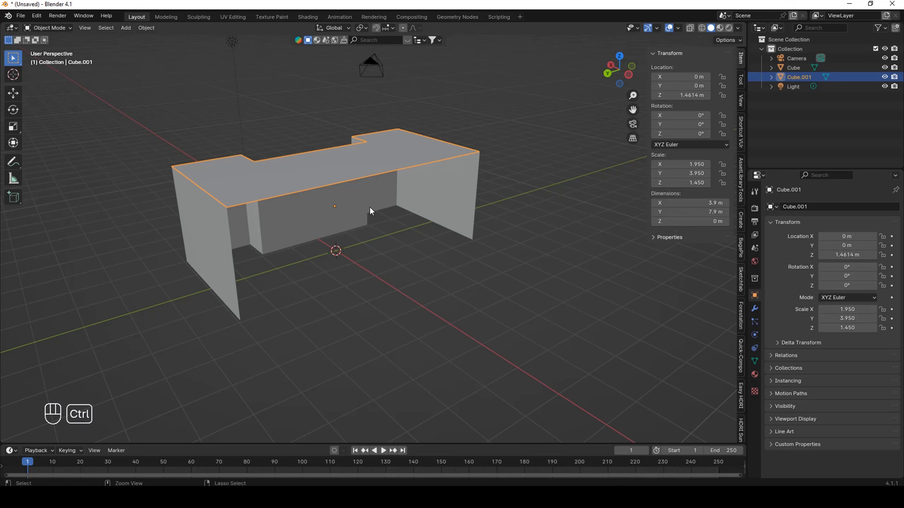
key(ctrl+a)
click(345, 222)
middle_drag(434, 262, 342, 217)
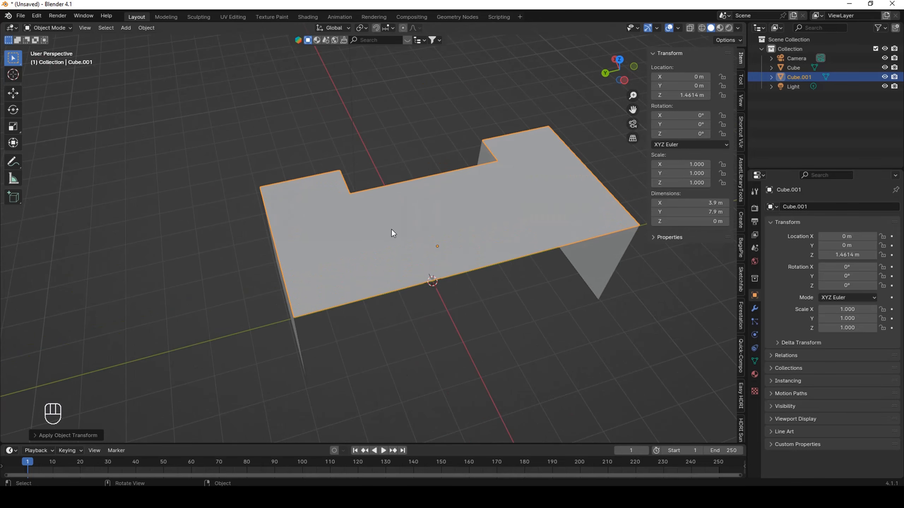
Inset the entire ceiling face in Edit Mode to create a narrow border around its outline.
key(Tab)
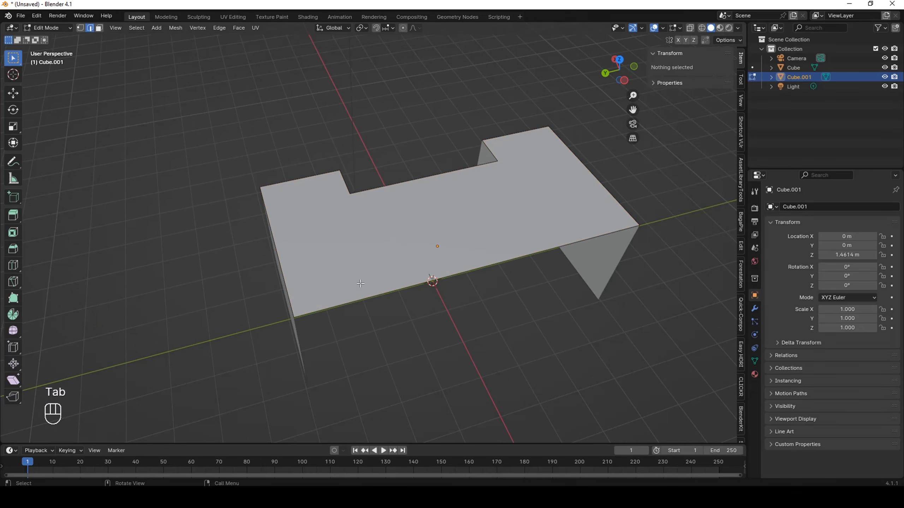
key(a)
scroll(360, 282, down, 3)
scroll(493, 235, up, 6)
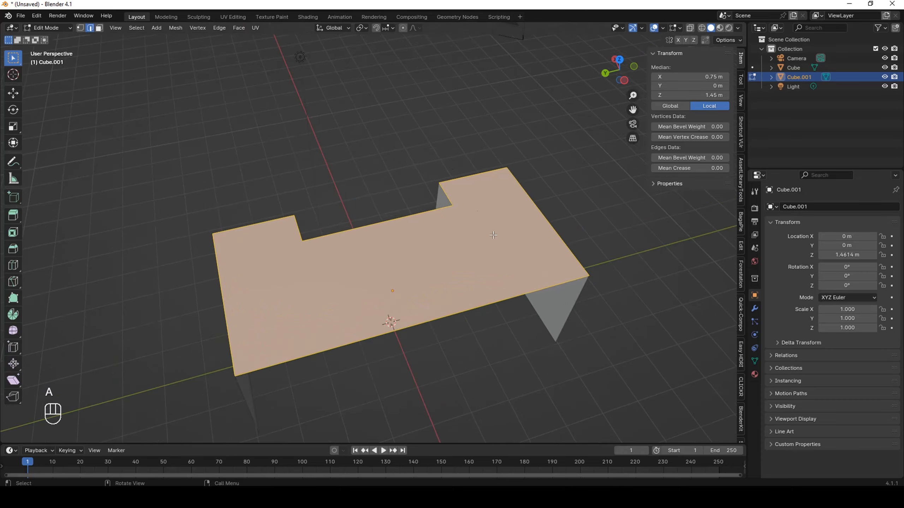
key(i)
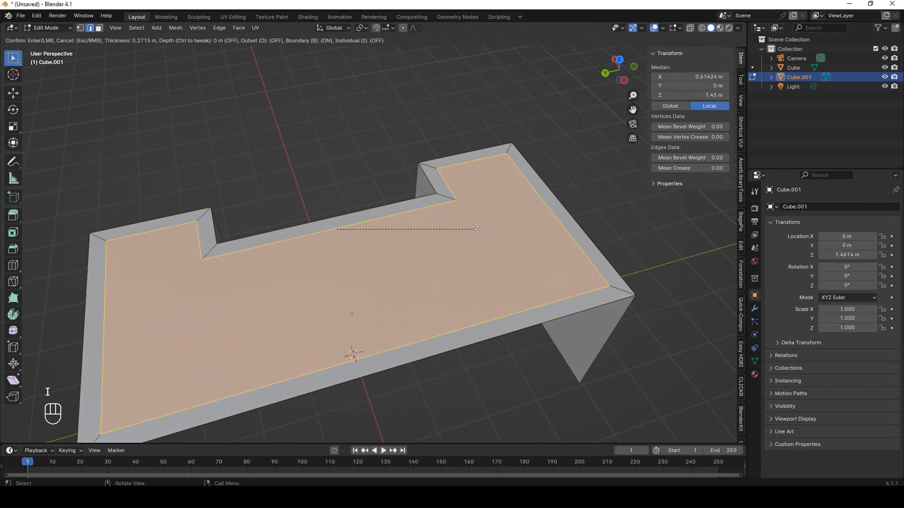
shift+click(498, 247)
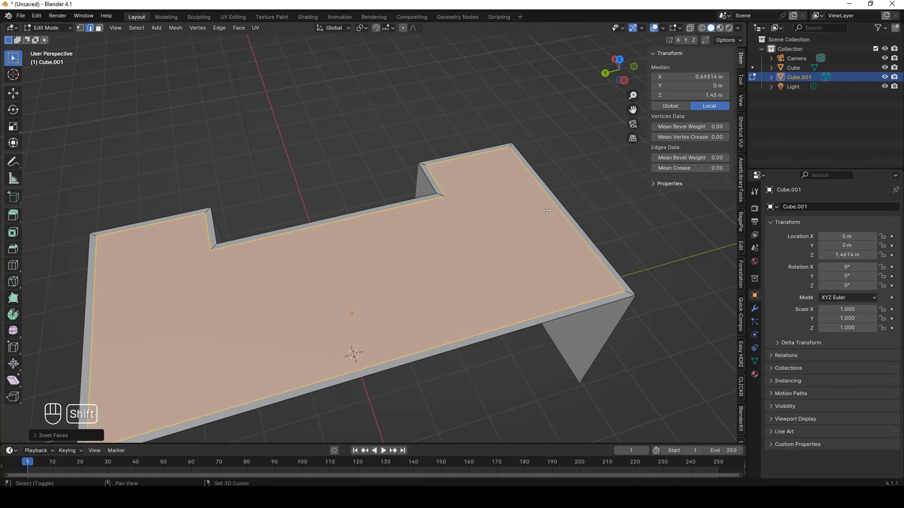
Reduce the ceiling inset's thickness to 0.06932 m while checking the border from the top view.
click(619, 59)
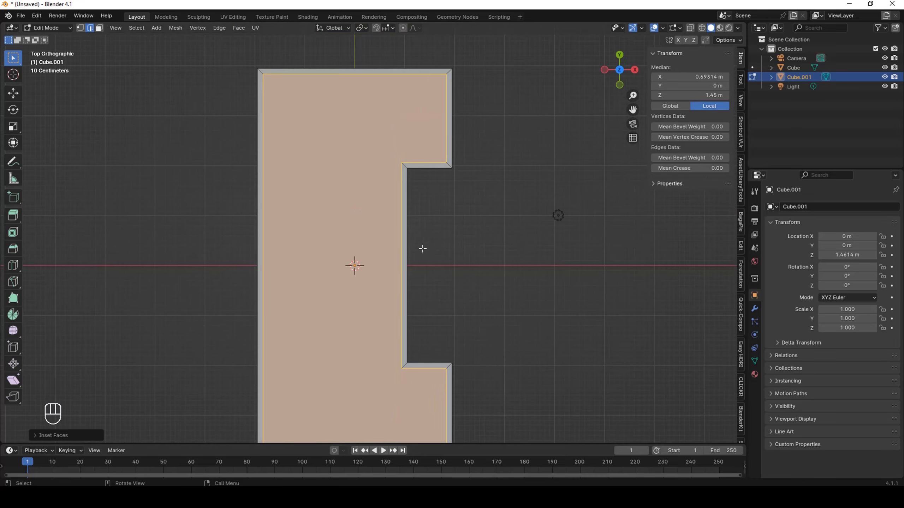
scroll(422, 249, up, 1)
scroll(448, 74, up, 2)
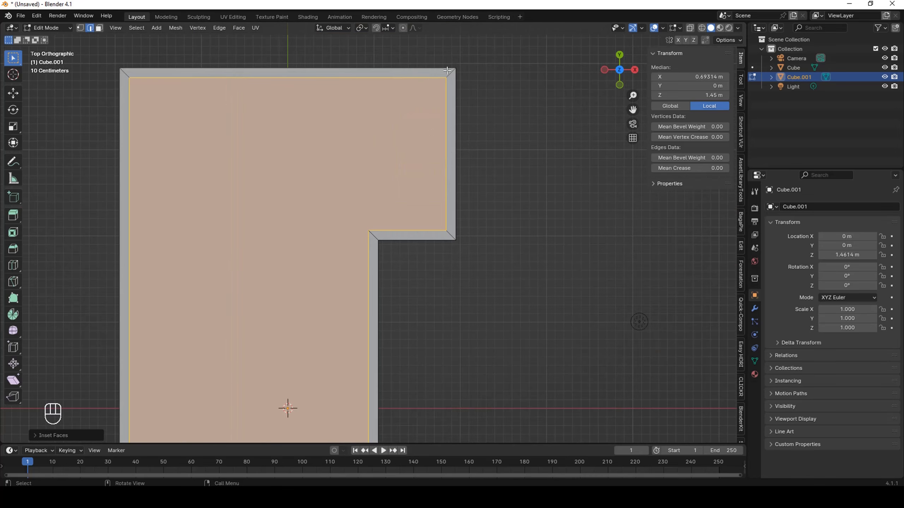
click(42, 436)
shift+drag(129, 381, 640, 356)
scroll(454, 102, down, 4)
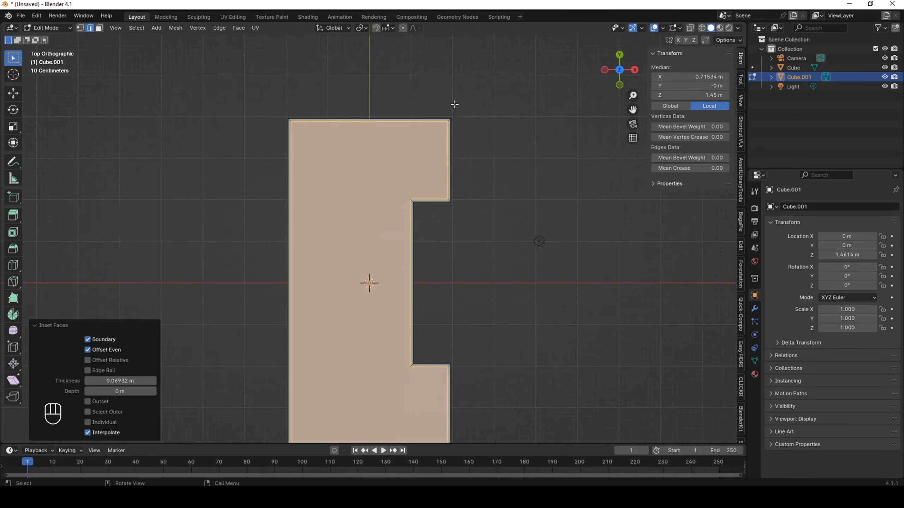
Select the loop of narrow border faces around the ceiling and delete them, keeping the inner face.
scroll(441, 142, up, 6)
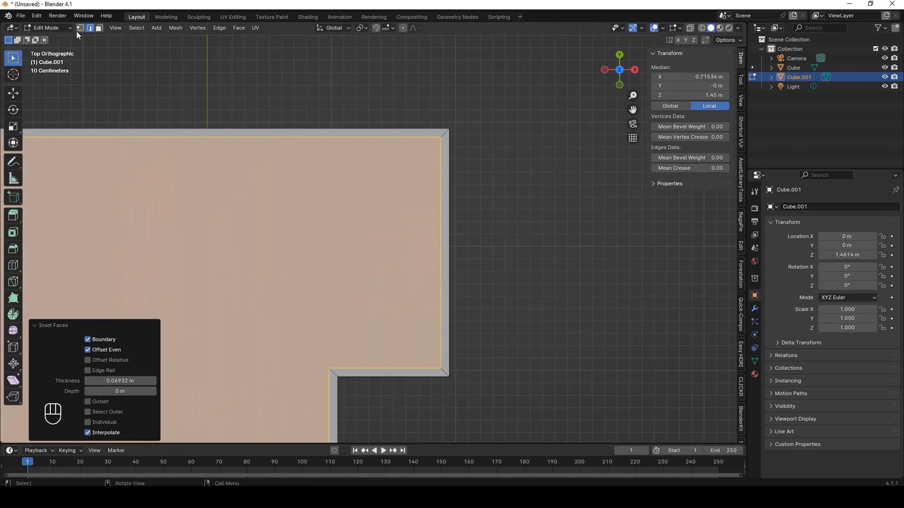
click(99, 29)
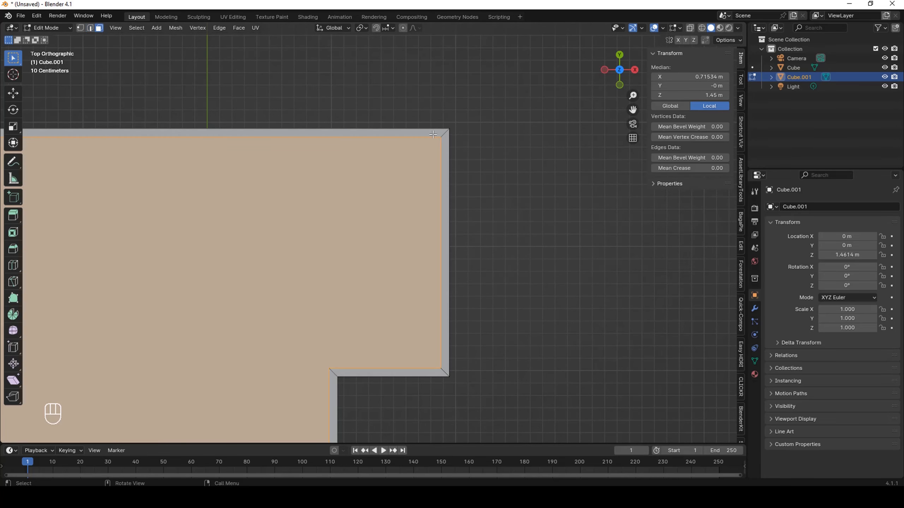
key(alt)
alt+click(444, 133)
scroll(470, 127, down, 2)
scroll(342, 102, down, 3)
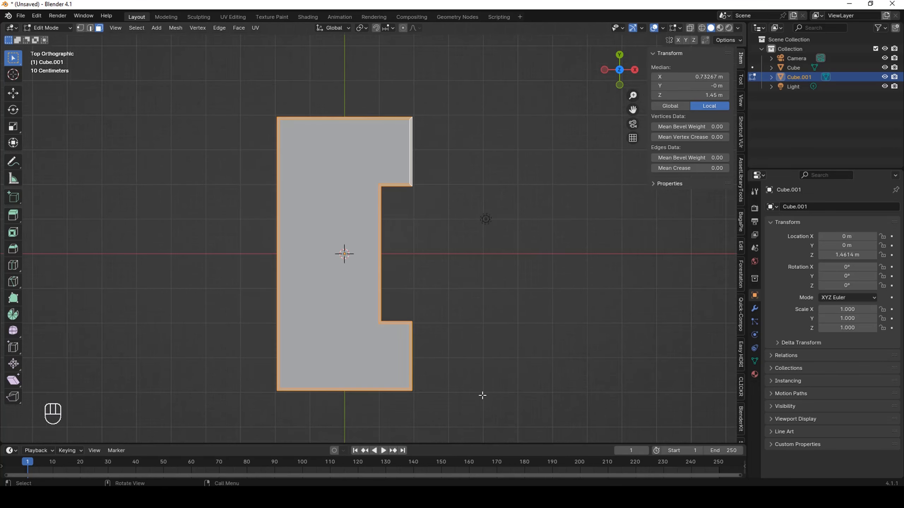
key(x)
click(338, 210)
middle_drag(337, 210, 485, 160)
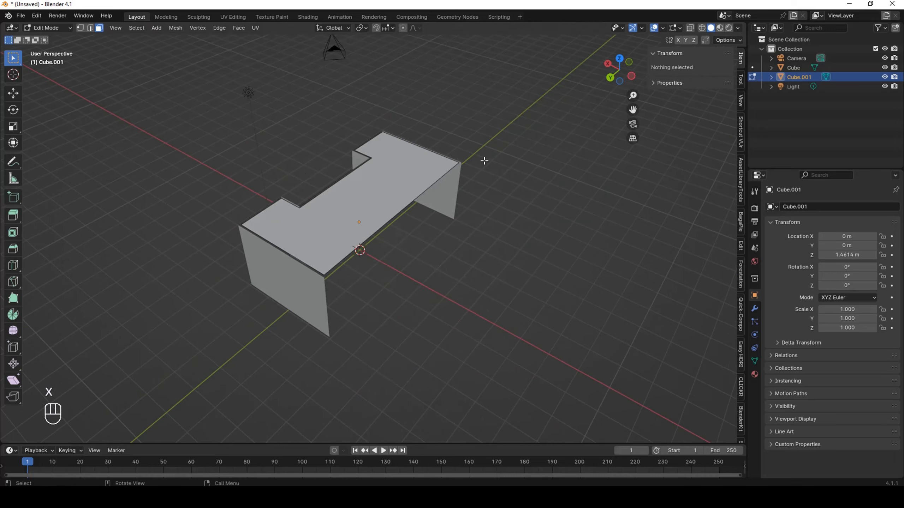
Select the whole remaining ceiling face and extrude it upward by 0.15 m.
scroll(338, 243, up, 4)
shift+middle_drag(349, 244, 502, 341)
scroll(409, 257, up, 3)
middle_drag(427, 299, 484, 329)
middle_drag(416, 249, 331, 239)
scroll(330, 243, down, 3)
key(a)
scroll(399, 251, down, 1)
middle_drag(392, 292, 336, 277)
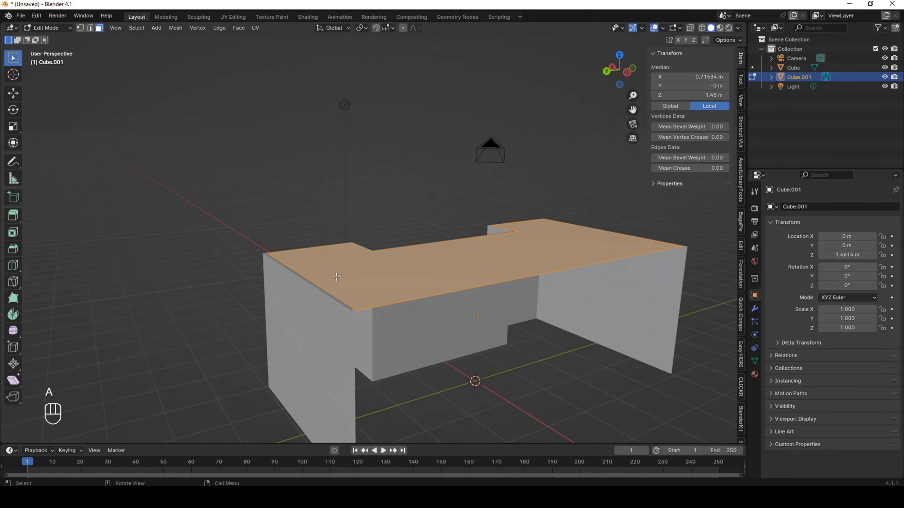
scroll(390, 314, up, 1)
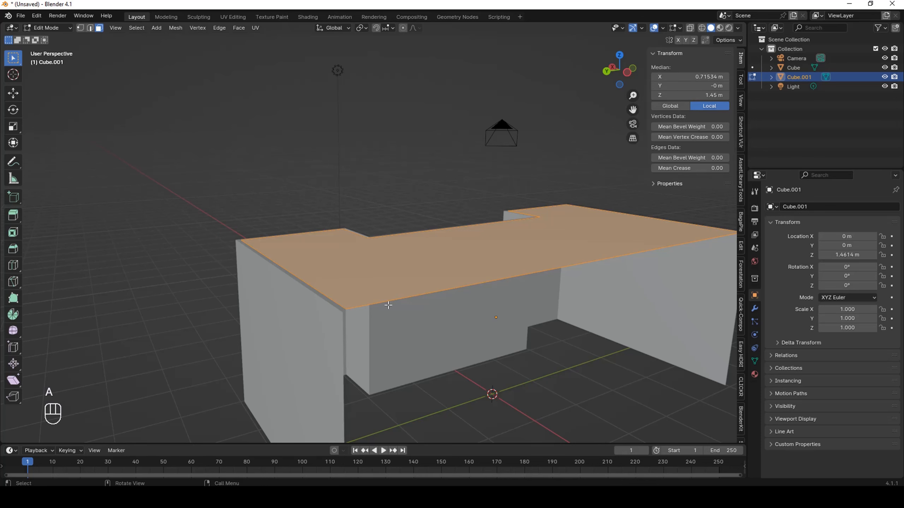
key(e)
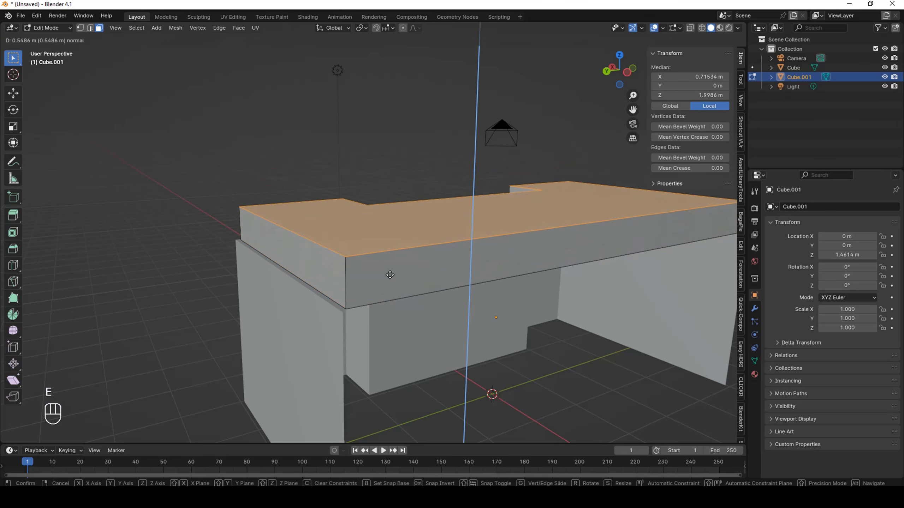
text(0.15)
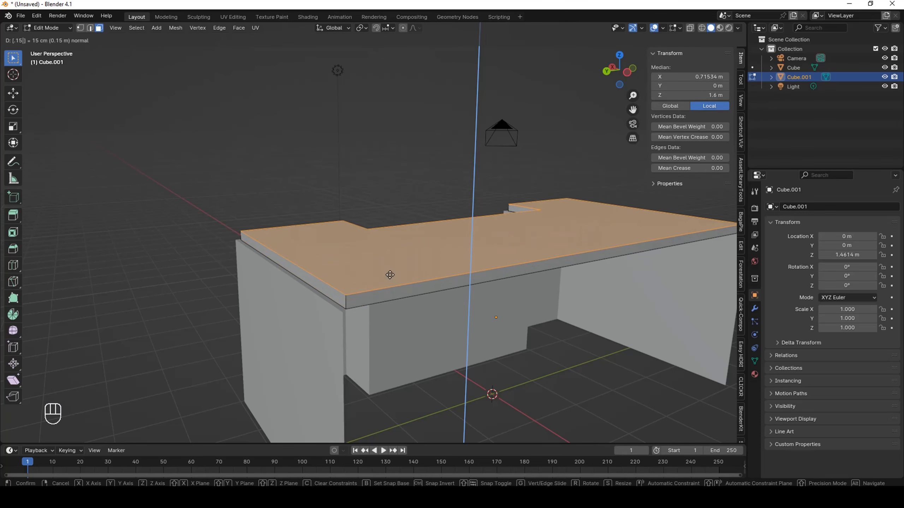
key(Return)
Cut three horizontal edge loops around the ceiling slab's sides, each one halving the lowest remaining band.
scroll(390, 275, down, 1)
middle_drag(391, 275, 371, 321)
scroll(306, 142, up, 3)
key(ctrl+r)
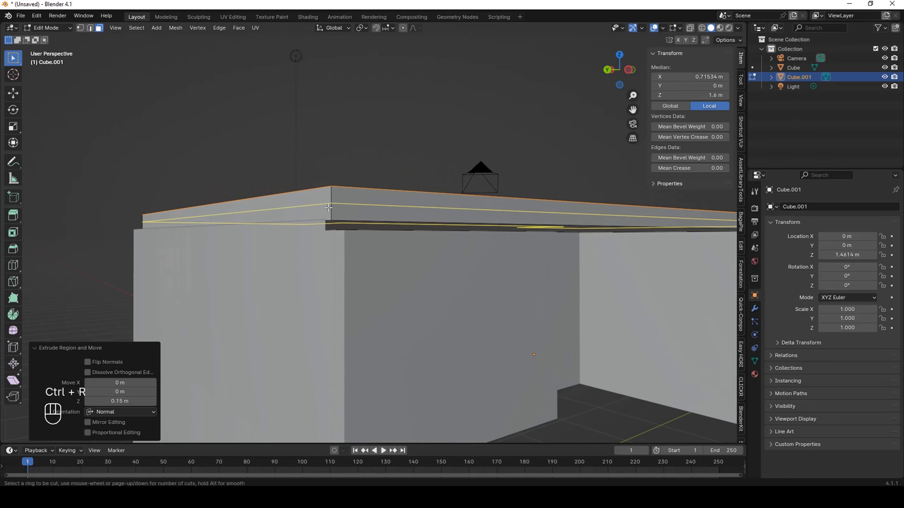
click(340, 225)
key(Escape)
middle_drag(388, 303, 415, 293)
scroll(385, 298, up, 2)
key(ctrl+r)
click(412, 296)
right_click(412, 296)
key(ctrl+r)
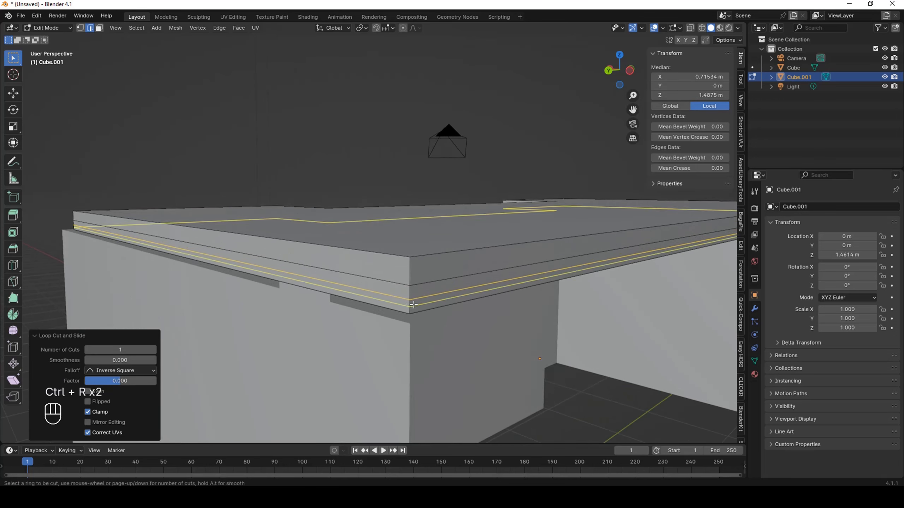
key(Escape)
scroll(410, 325, up, 2)
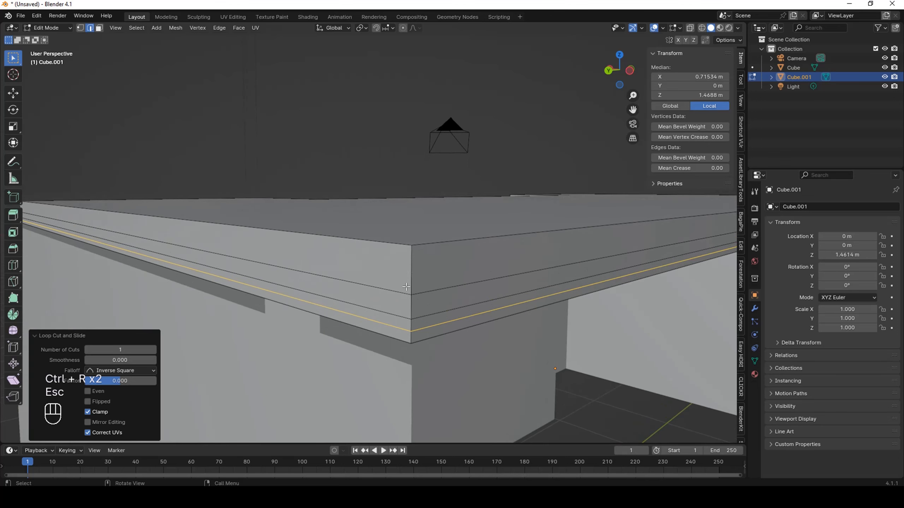
Select the loop of side faces forming the second-lowest narrow band around the ceiling slab.
key(3)
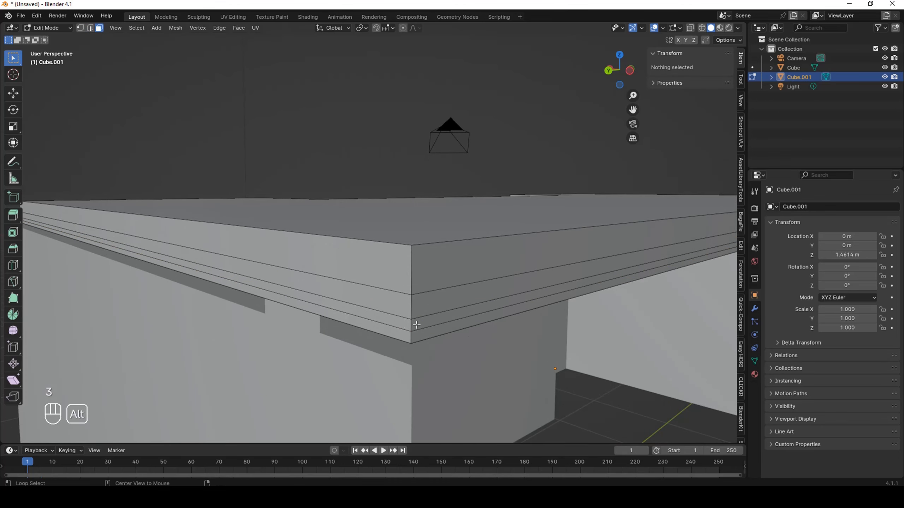
alt+click(410, 326)
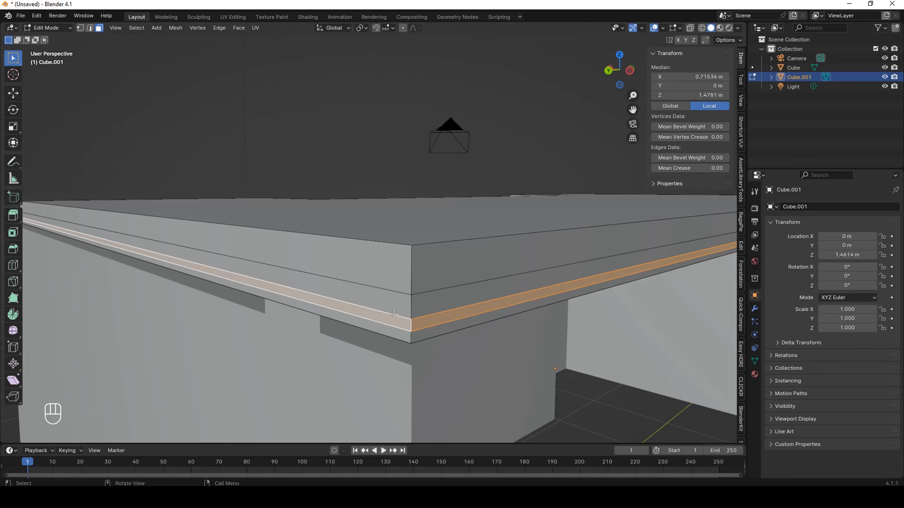
middle_drag(394, 314, 461, 277)
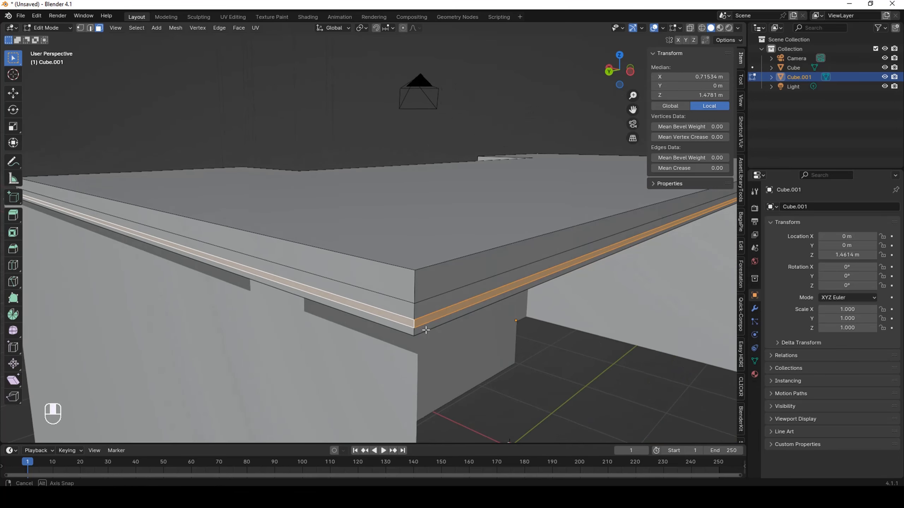
Add a second material slot with a new material to the ceiling slab, and return to Object Mode.
click(755, 375)
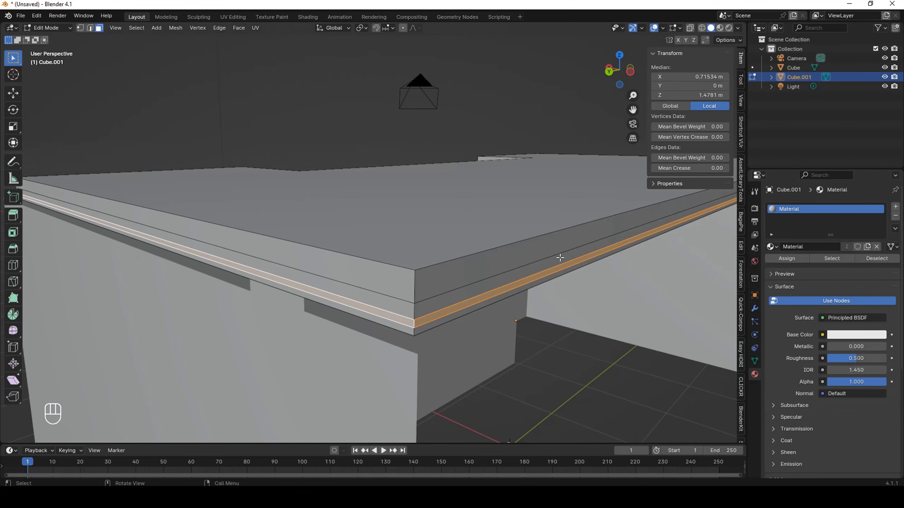
scroll(314, 320, down, 2)
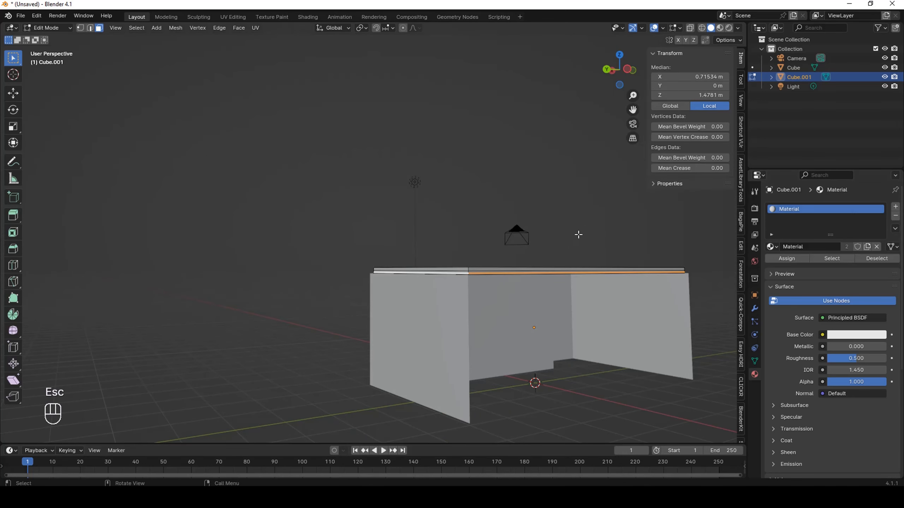
middle_drag(577, 234, 518, 285)
scroll(518, 285, up, 3)
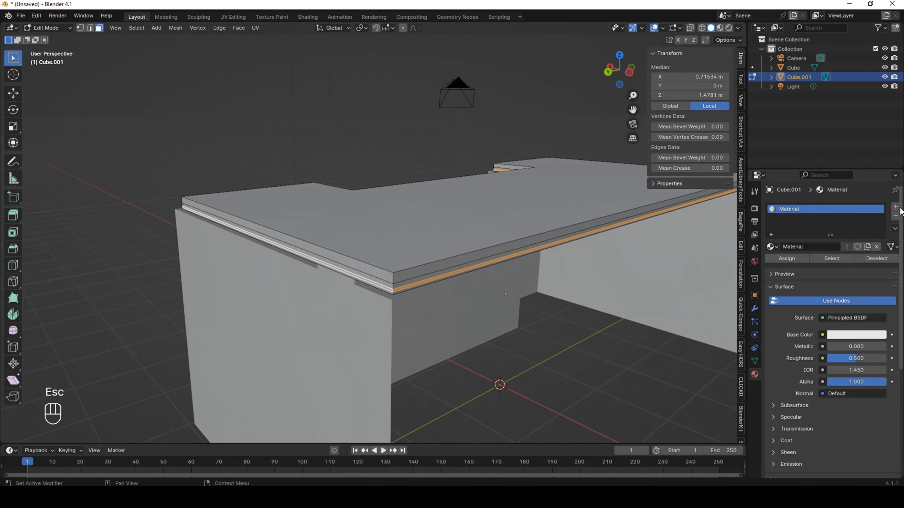
click(896, 208)
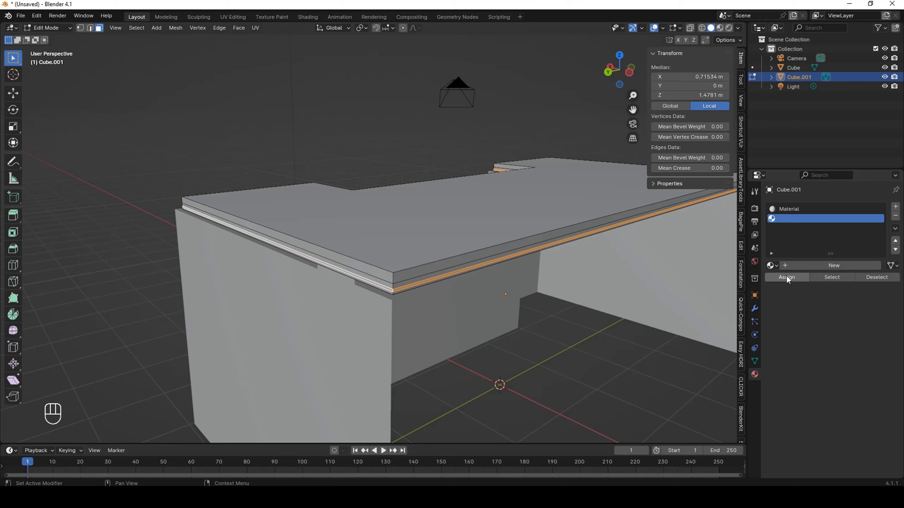
click(825, 266)
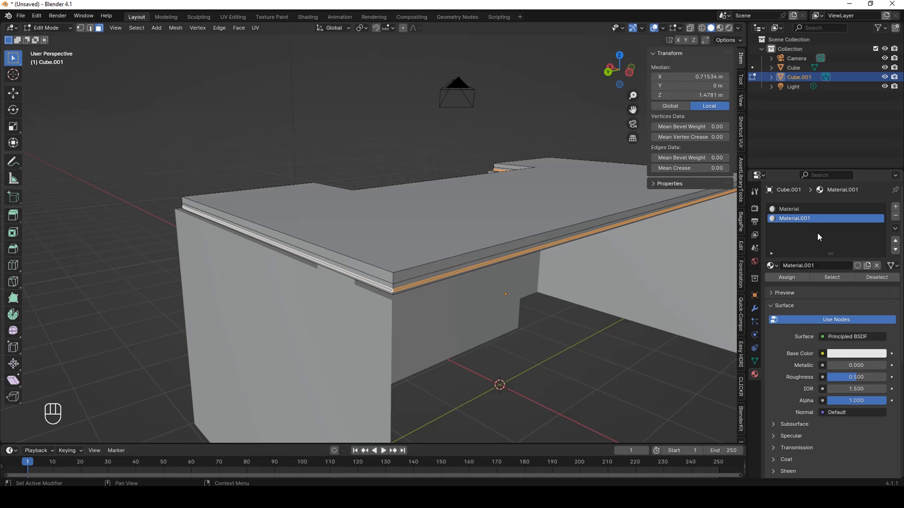
scroll(390, 289, up, 4)
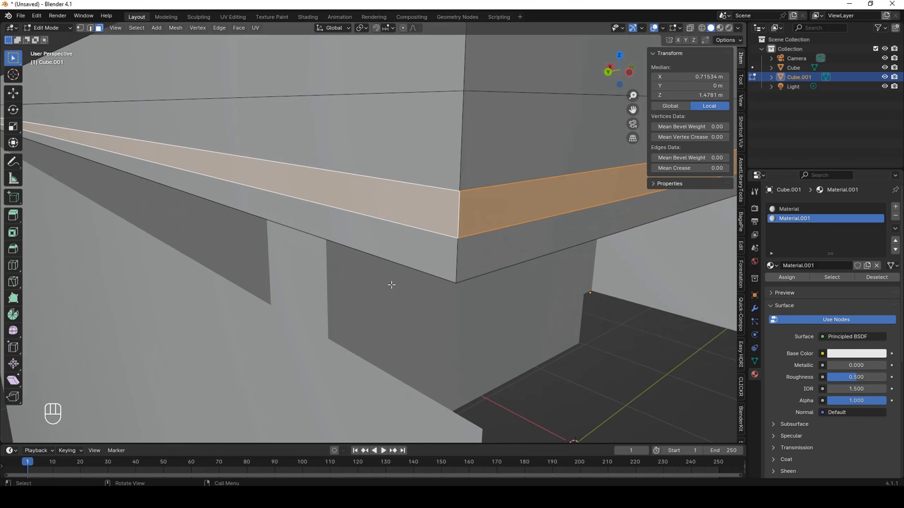
scroll(405, 267, down, 4)
middle_drag(406, 279, 385, 265)
key(Tab)
Select the walls object and, in Edit Mode, select the edge loop along the top of its walls.
scroll(338, 236, down, 4)
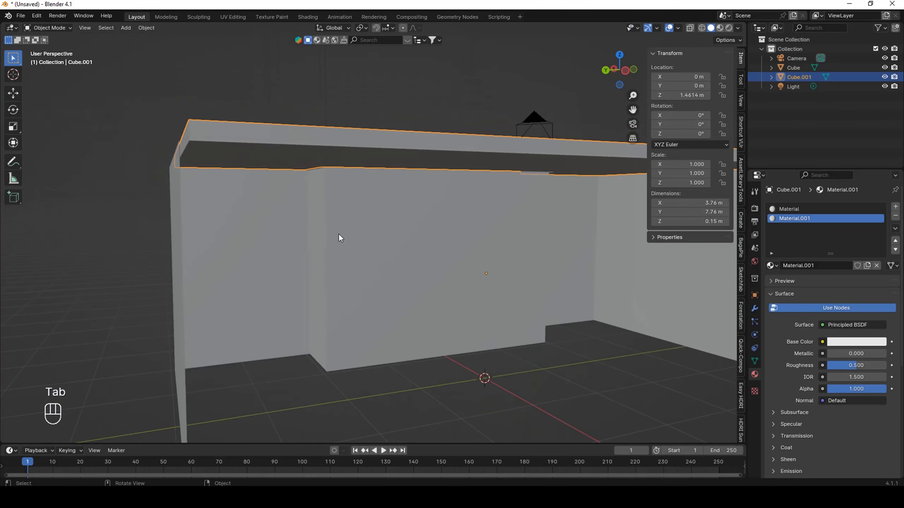
middle_drag(338, 233, 374, 271)
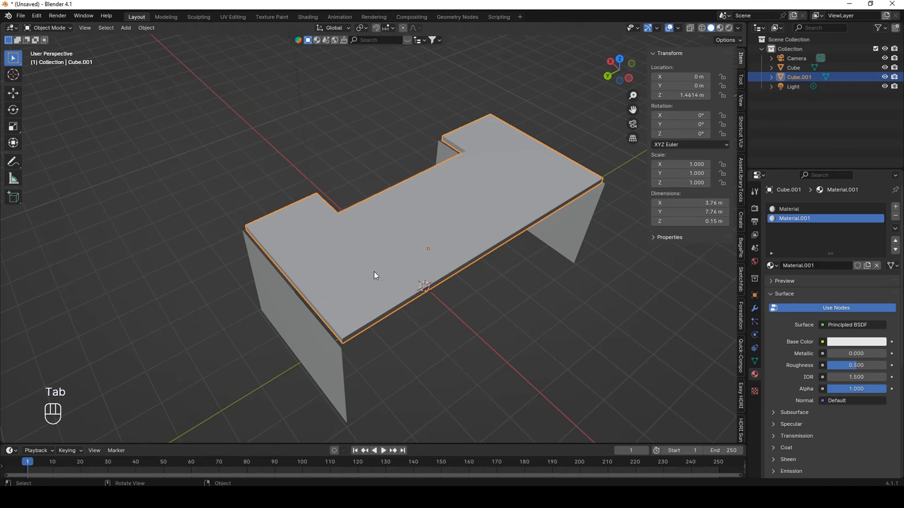
click(283, 313)
middle_drag(283, 313, 428, 205)
scroll(224, 213, up, 4)
key(Tab)
scroll(268, 232, up, 2)
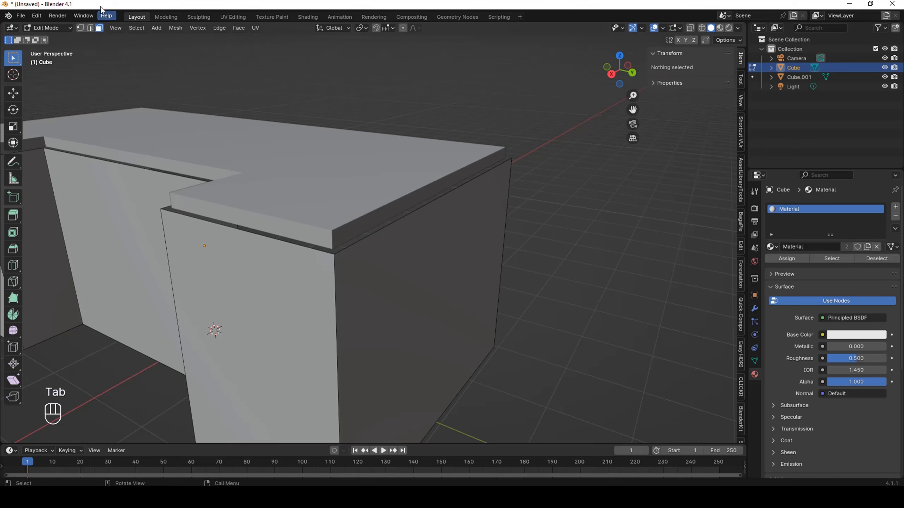
click(90, 28)
middle_drag(470, 304, 386, 258)
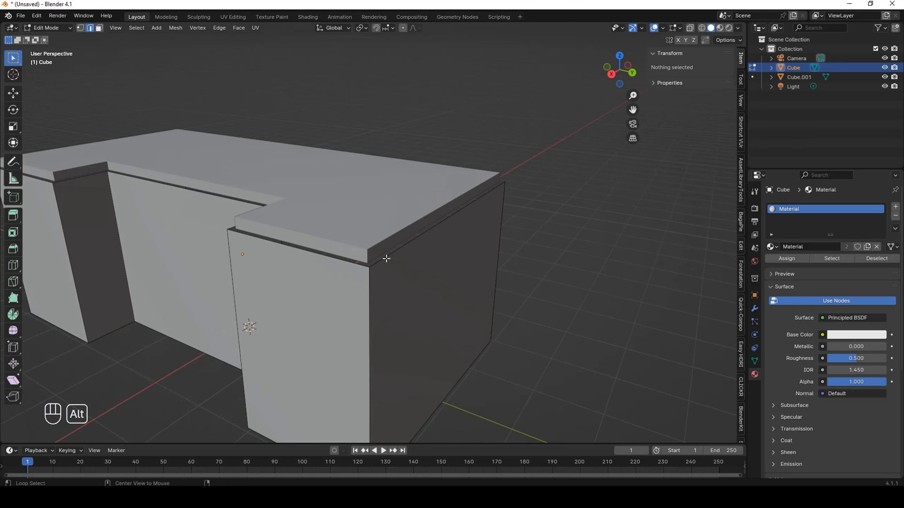
alt+click(387, 259)
Enable snapping to edges and raise the selected wall-top loop 0.15 m along Z to the slab's upper edge.
middle_drag(442, 286, 387, 225)
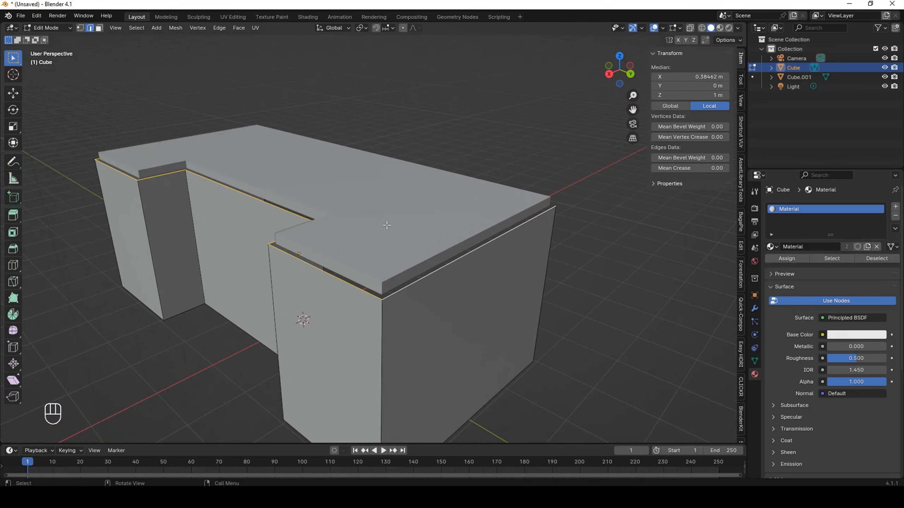
scroll(414, 271, up, 2)
middle_drag(414, 272, 388, 267)
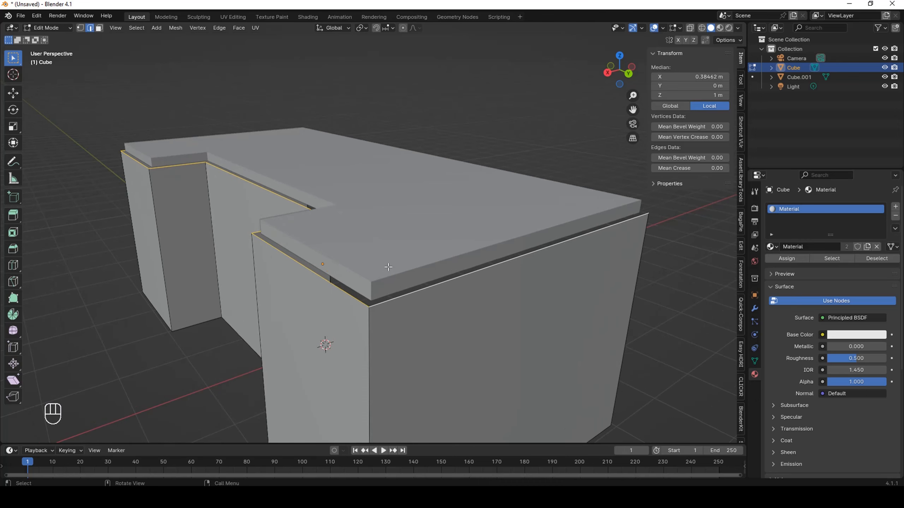
click(387, 29)
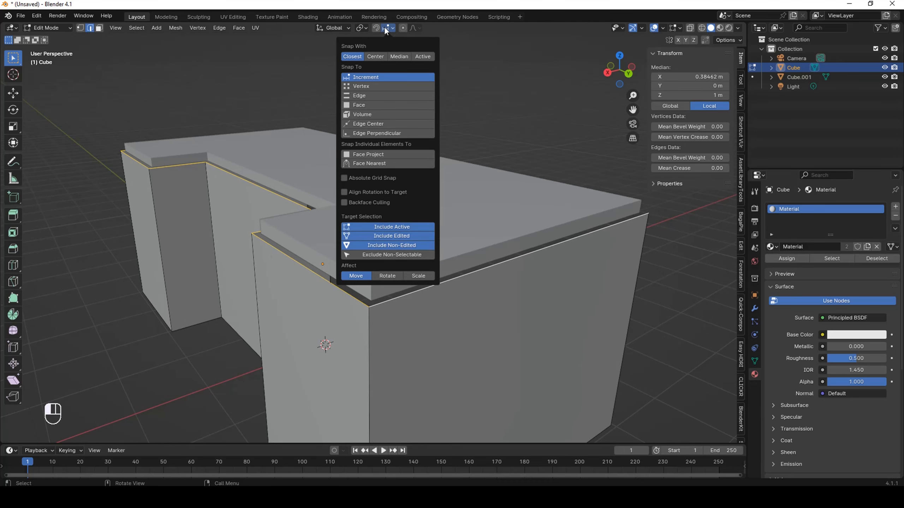
click(387, 93)
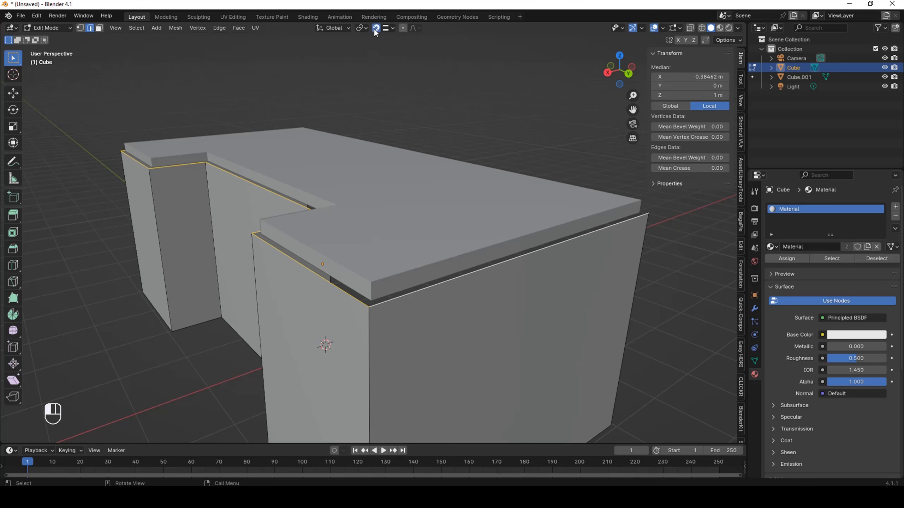
key(g)
key(z)
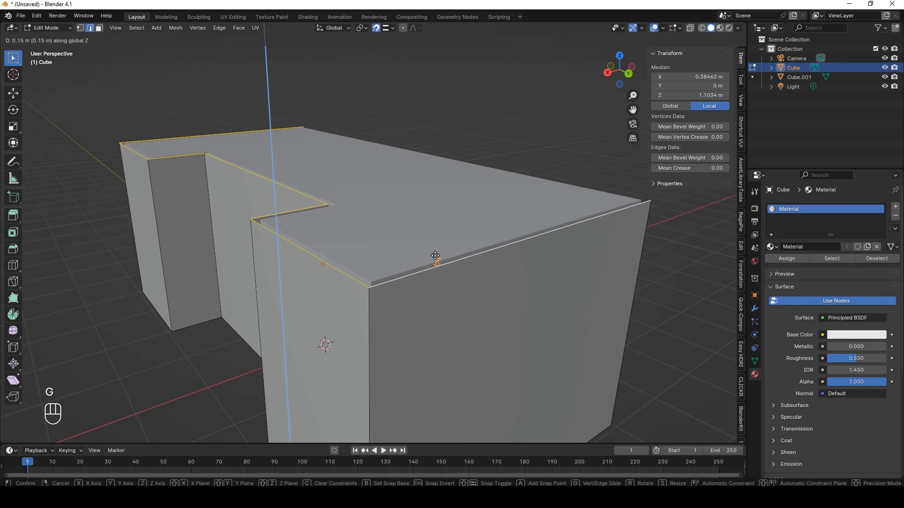
click(435, 257)
Fill the raised wall-top loop with a face to close the room above the ceiling slab.
middle_drag(435, 257, 323, 203)
key(f)
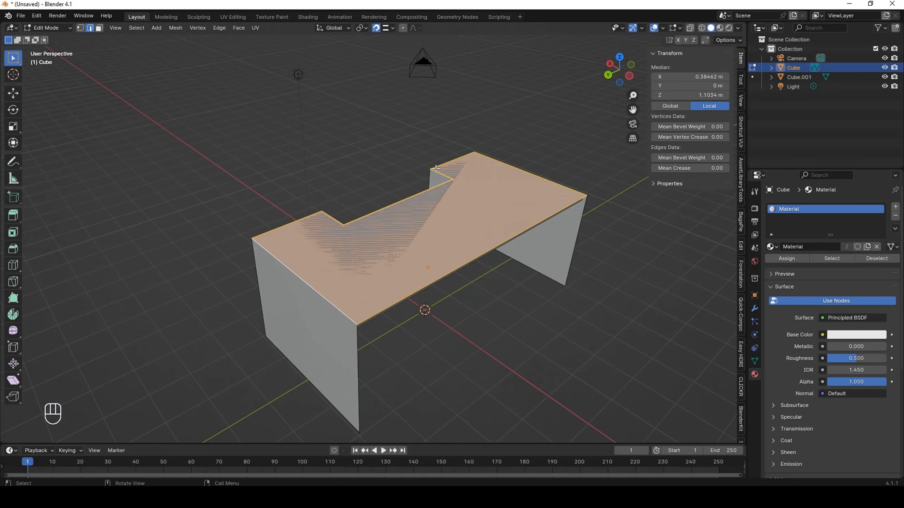
middle_drag(460, 171, 336, 357)
key(Tab)
key(Tab)
Fill the bottom wall loop with a floor face, separate that face into its own object, and return to Object Mode.
scroll(301, 349, up, 3)
alt+click(294, 337)
key(f)
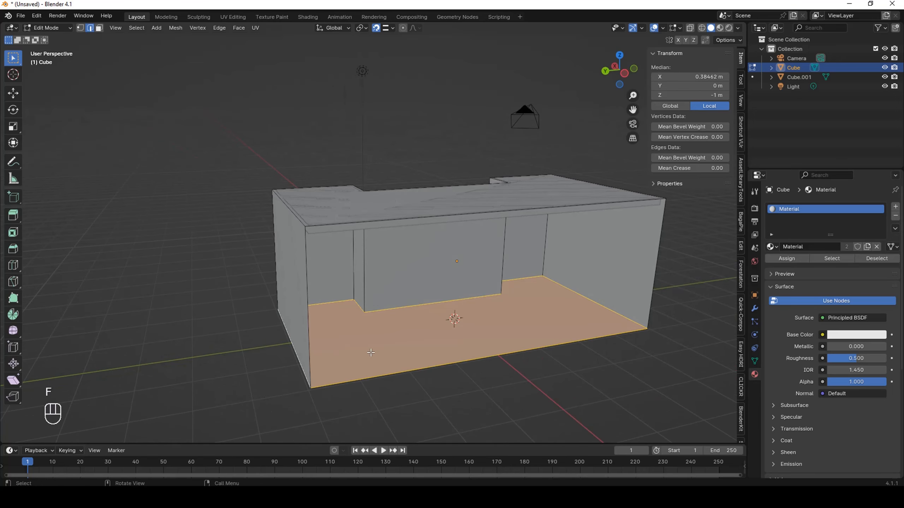
key(p)
click(353, 352)
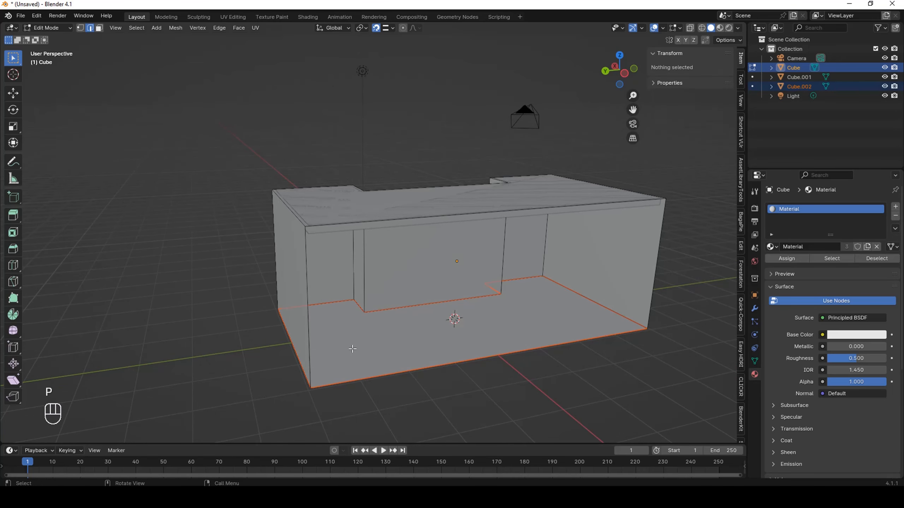
key(Tab)
Hide the ceiling slab and the walls object, keeping only the floor object shown.
click(423, 339)
middle_drag(423, 339, 454, 332)
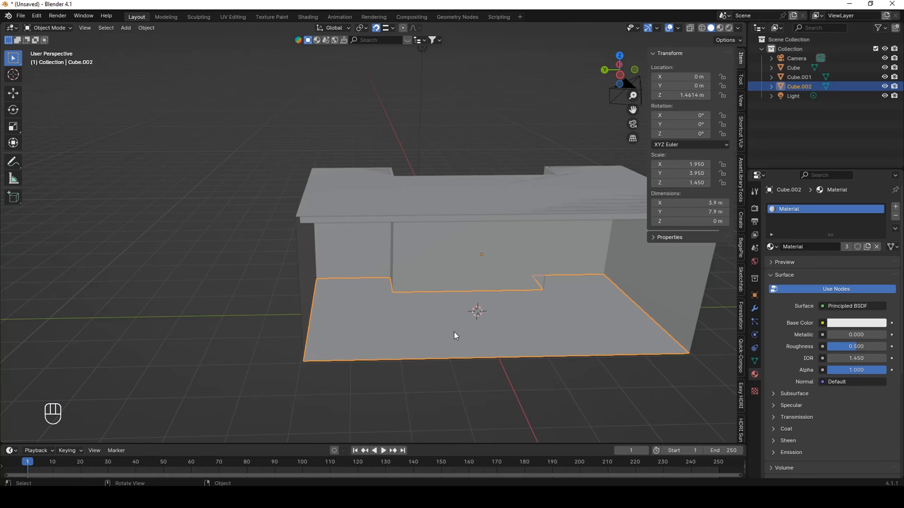
middle_drag(351, 301, 397, 240)
click(376, 192)
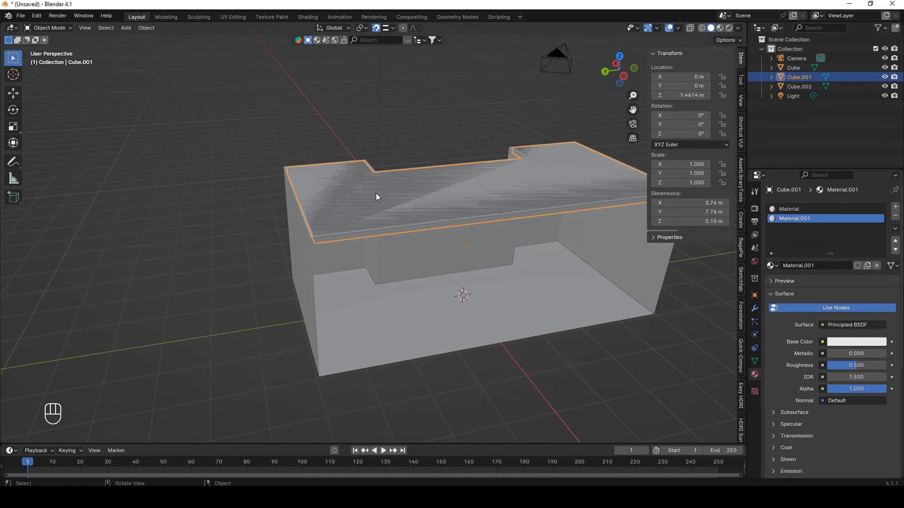
key(h)
click(336, 207)
key(h)
middle_drag(337, 209, 472, 238)
scroll(440, 282, up, 2)
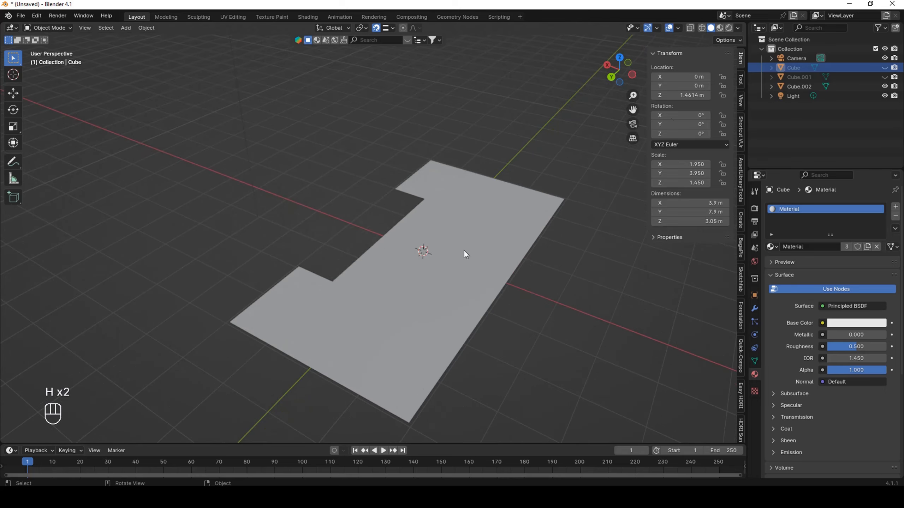
In top view, place the 3D cursor near the floor's -X, +Y corner (about X -1.57, Y 3.54) and add a plane there.
click(619, 58)
key(shift)
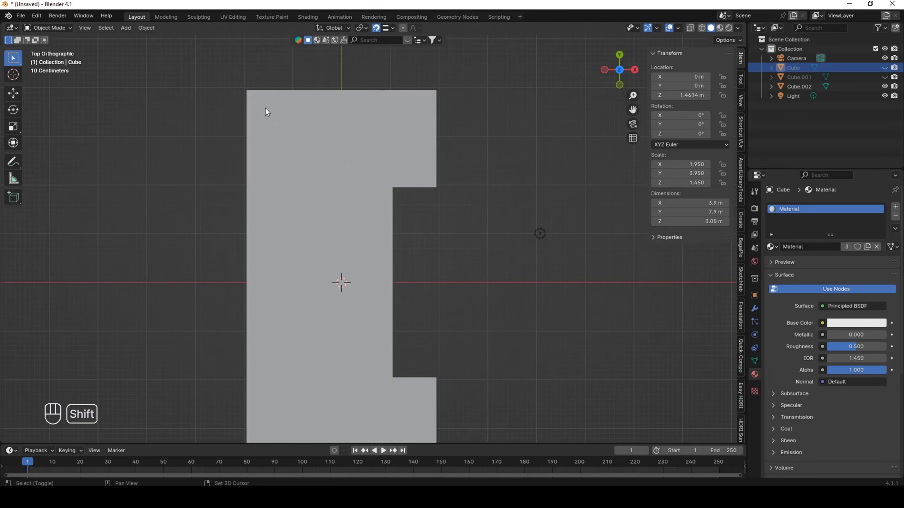
key(shift+a)
mouse_move(273, 111)
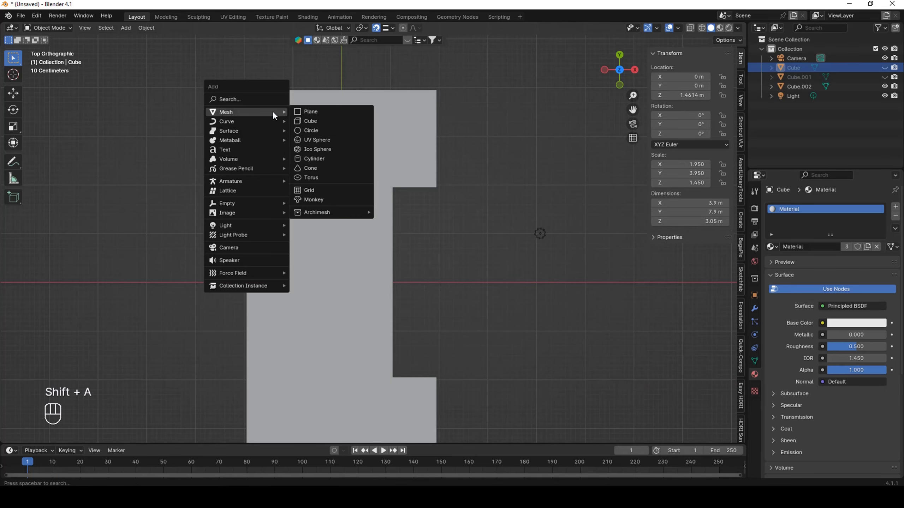
click(318, 112)
scroll(323, 144, down, 2)
scroll(335, 142, up, 4)
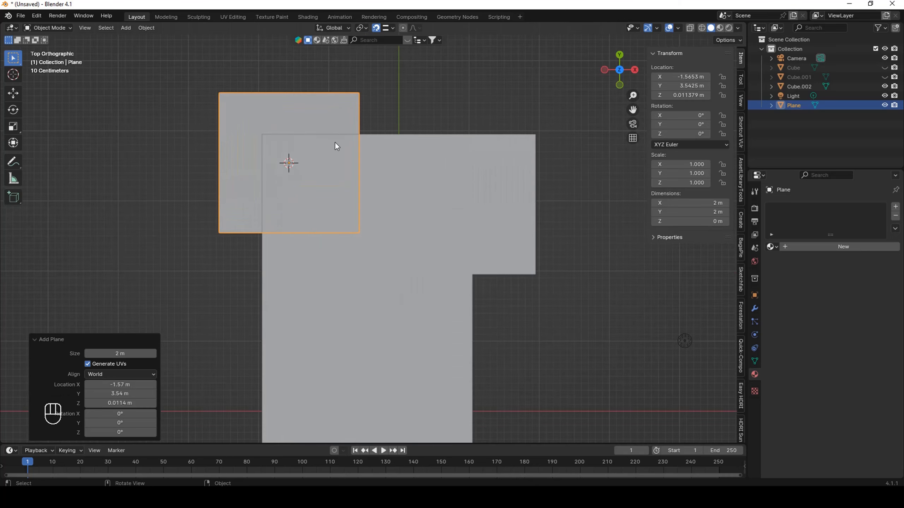
Set the new plane's X and Y dimensions to 0.8 m each to form a single floor tile.
drag(715, 212, 713, 202)
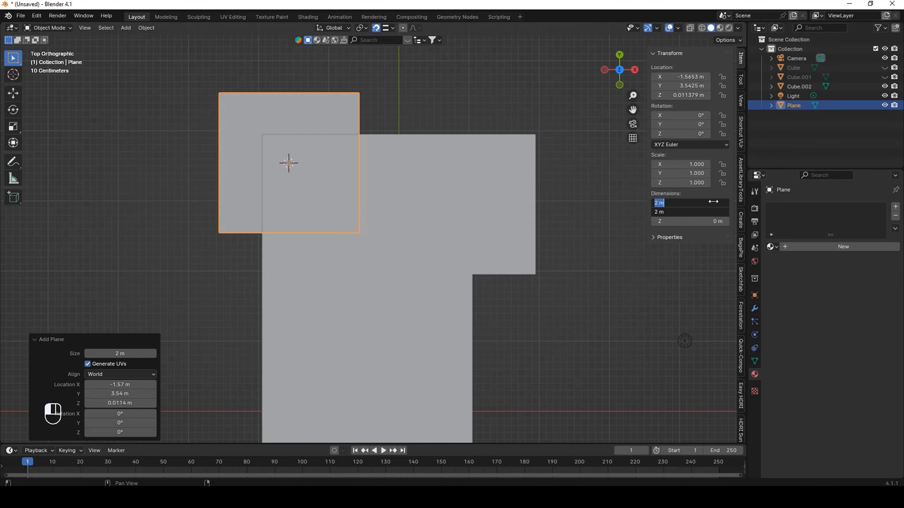
text(.8)
key(Return)
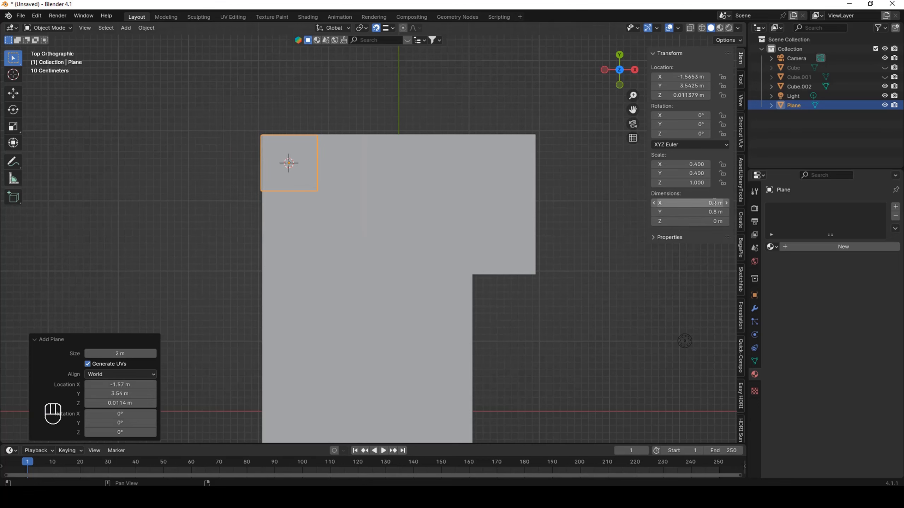
Move the tile plane along X to -1.55 m and along Y to 3.55 m, flush with the floor's -X, +Y corner.
scroll(262, 135, up, 5)
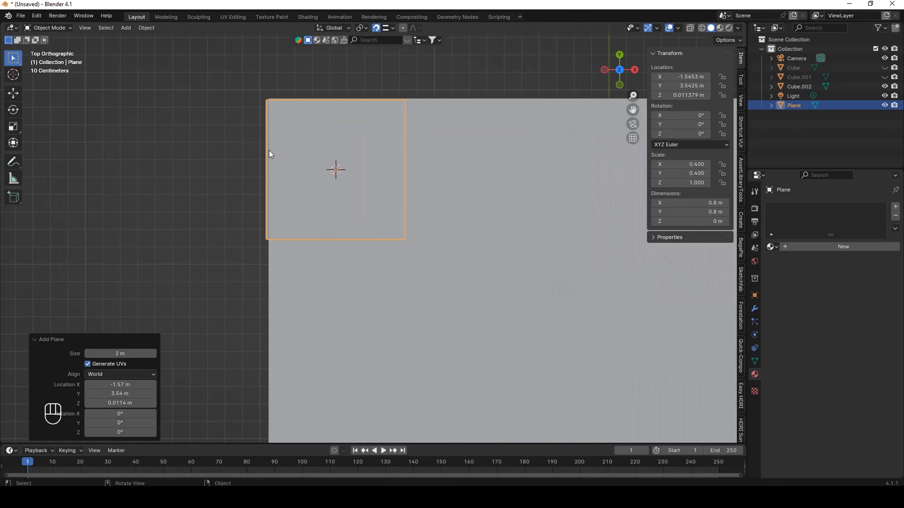
scroll(278, 268, up, 3)
key(g)
key(x)
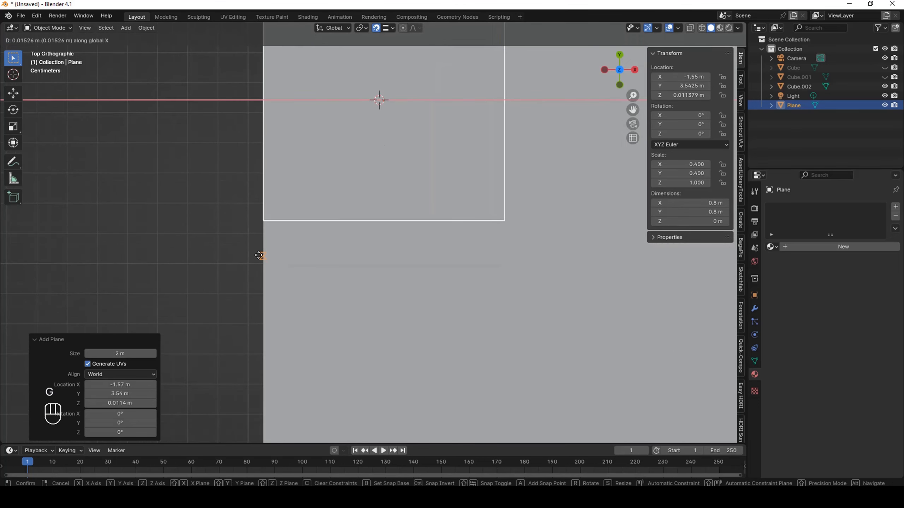
click(284, 264)
scroll(414, 167, down, 3)
scroll(417, 164, up, 3)
key(g)
key(y)
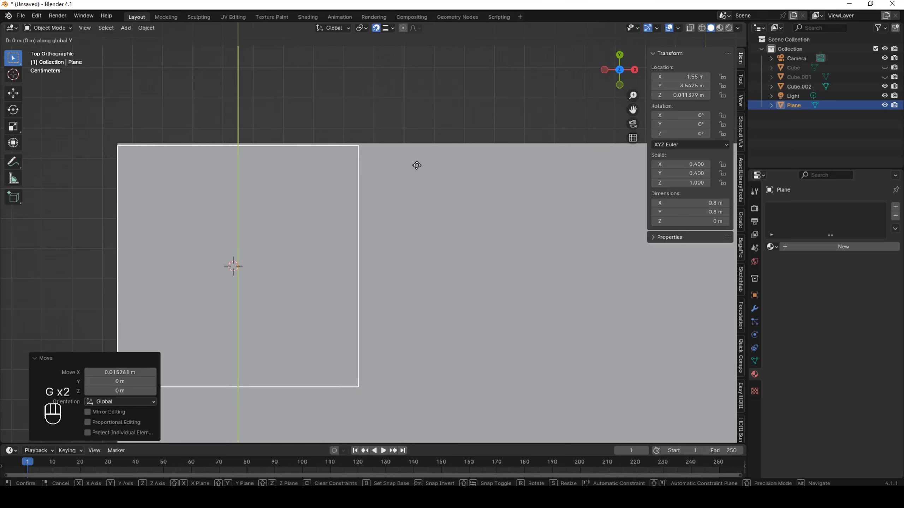
click(416, 145)
scroll(381, 148, down, 4)
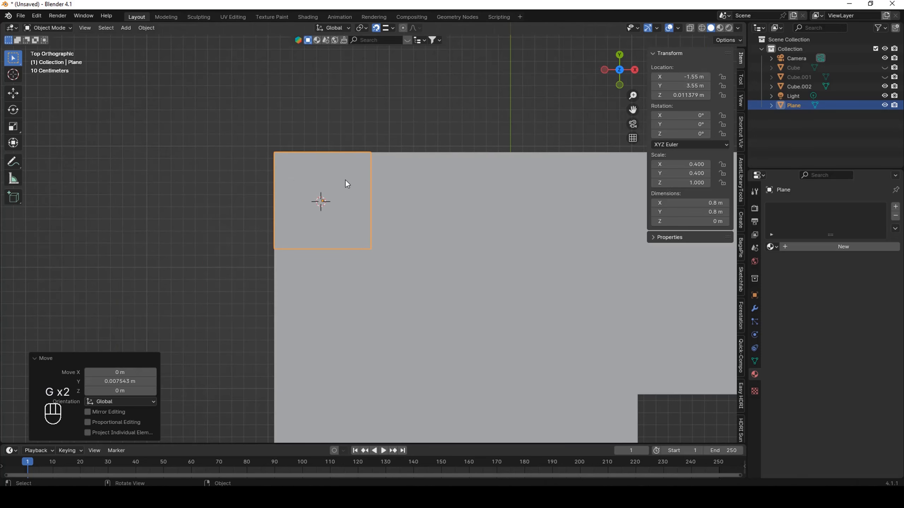
scroll(367, 183, down, 3)
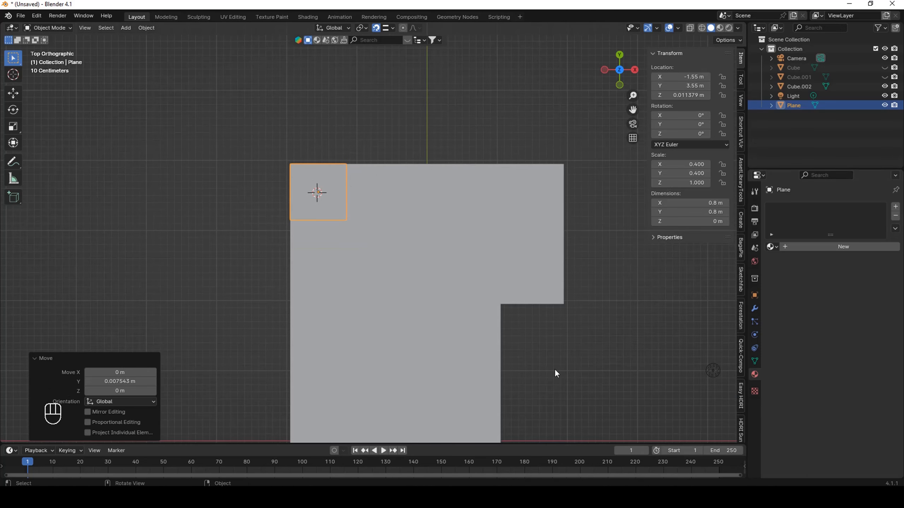
Add an Array modifier to the tile plane and set its count to 5 to span the floor's width.
click(754, 308)
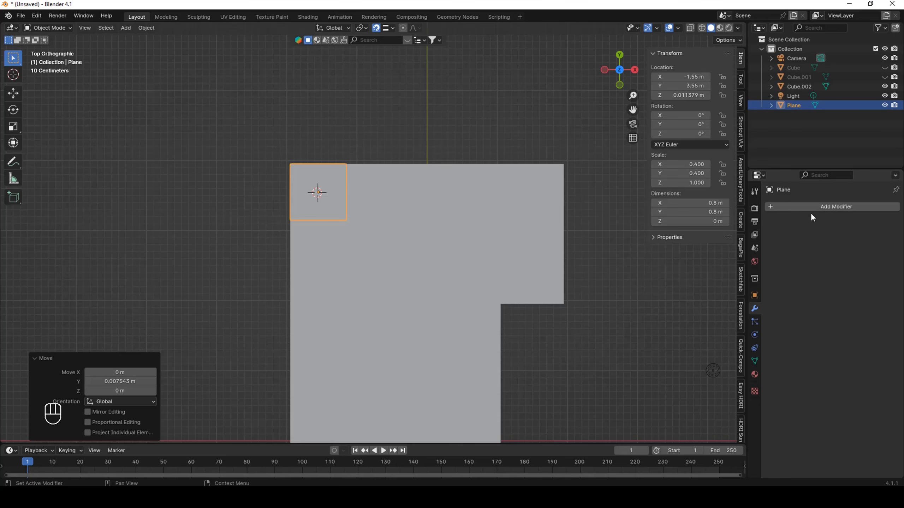
click(818, 207)
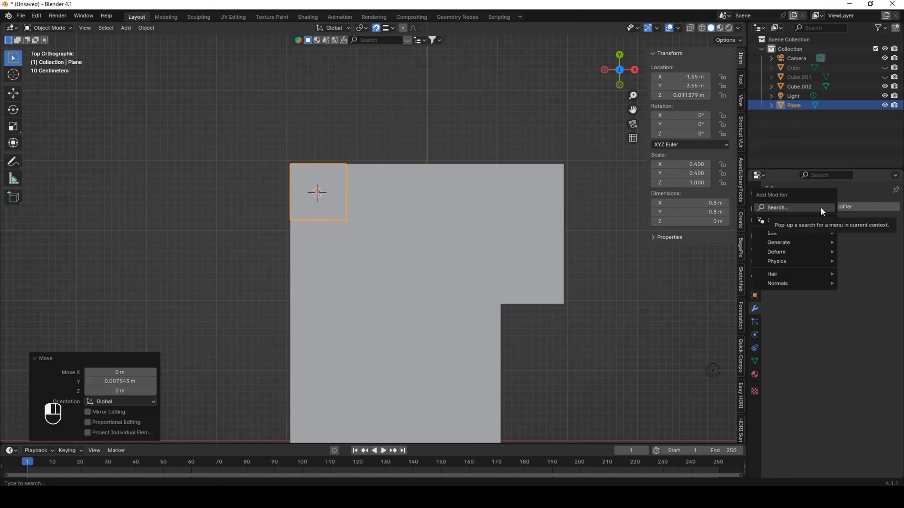
mouse_move(782, 242)
click(721, 243)
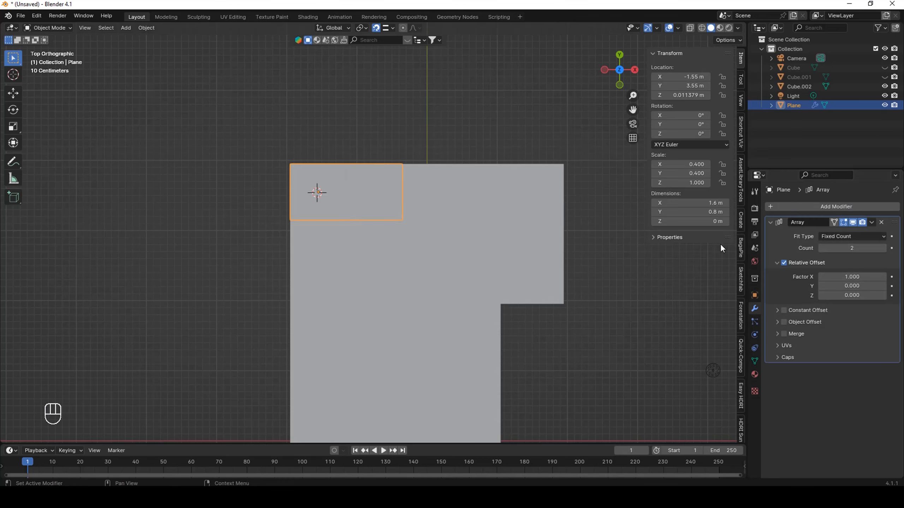
scroll(244, 179, up, 3)
scroll(293, 229, down, 2)
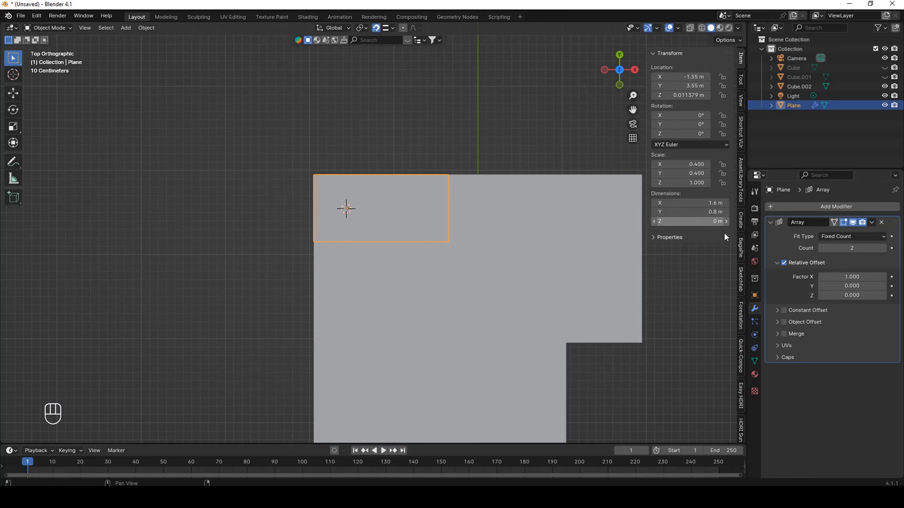
click(885, 249)
click(884, 249)
click(884, 248)
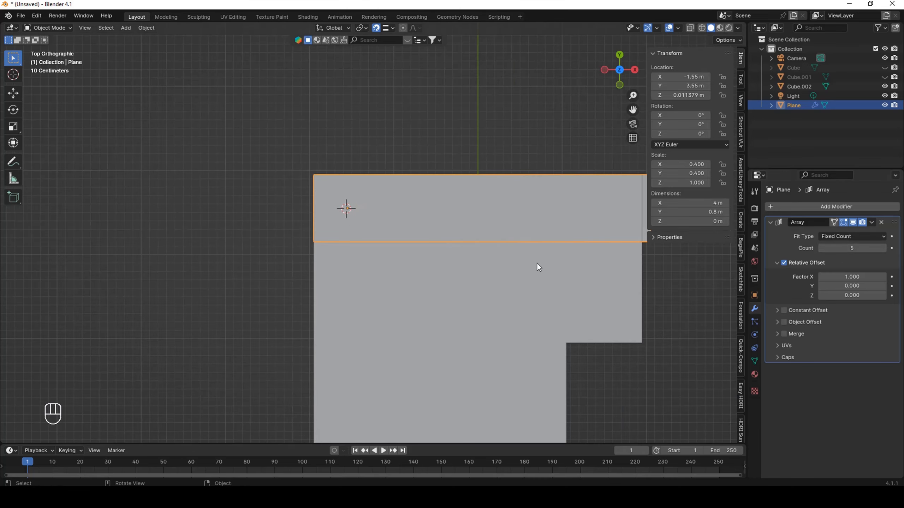
scroll(408, 181, down, 3)
scroll(451, 222, down, 3)
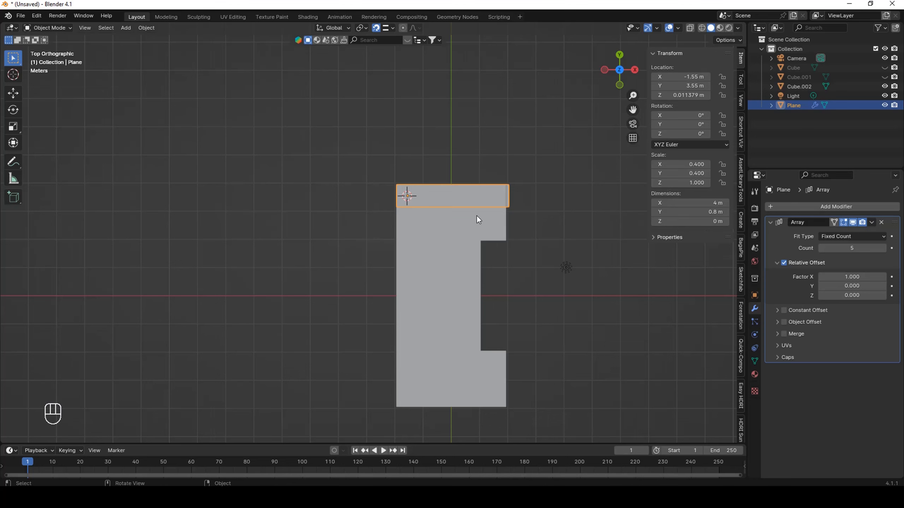
Duplicate the Array modifier and set the copy's relative offset to 0 in X and -1 in Y.
click(871, 221)
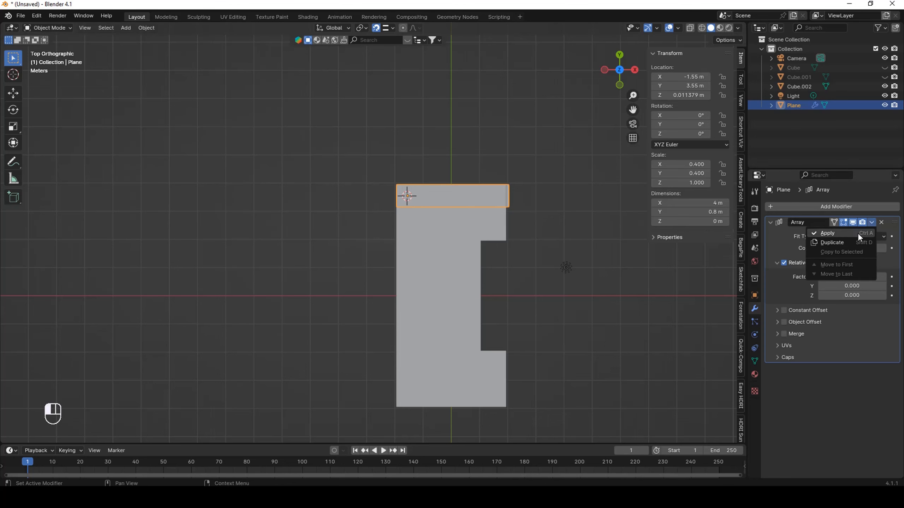
click(849, 240)
scroll(852, 409, down, 2)
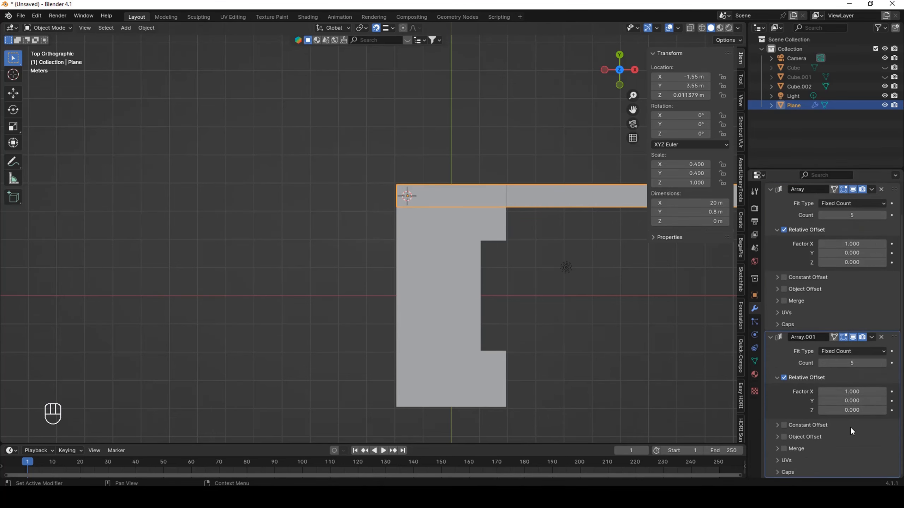
click(855, 401)
text(1)
key(Return)
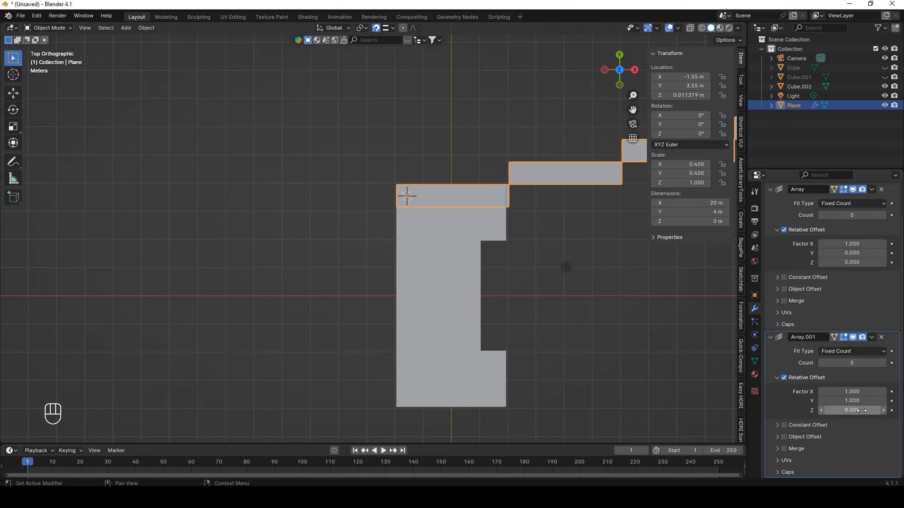
click(860, 391)
text(0)
key(Return)
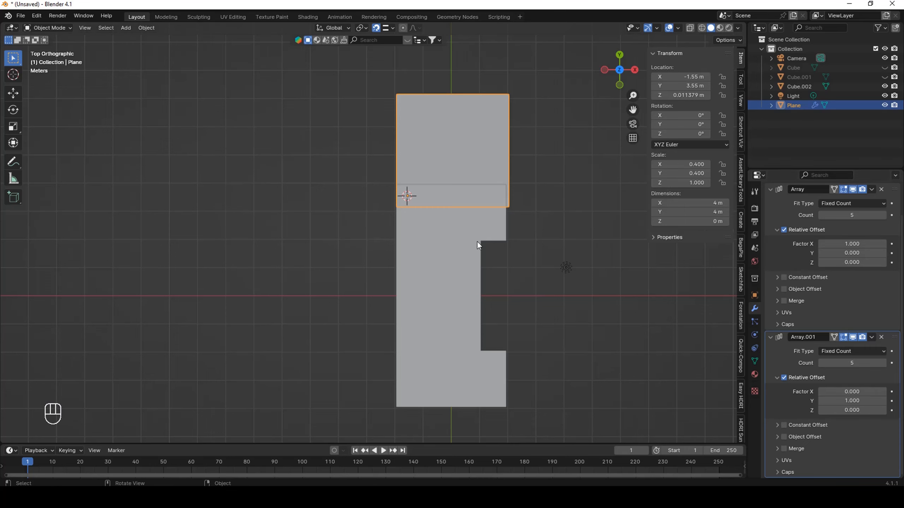
double_click(823, 400)
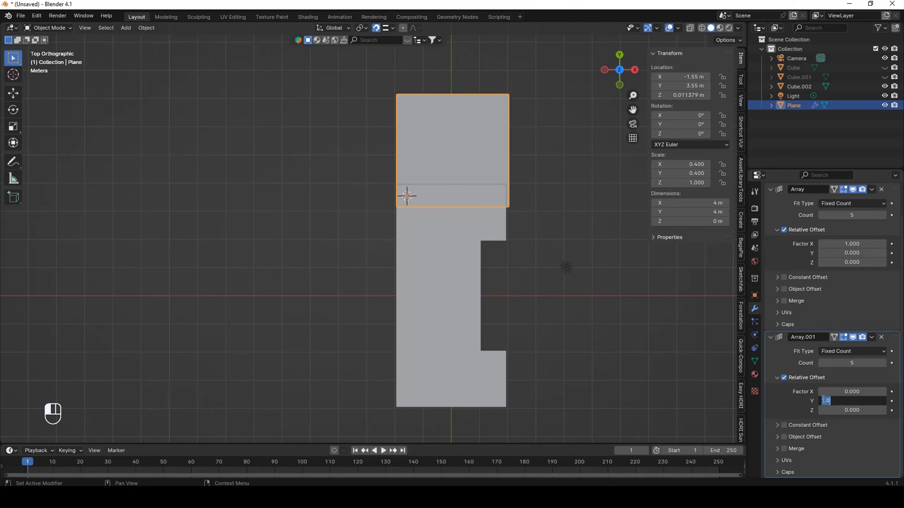
text(-)
key(Return)
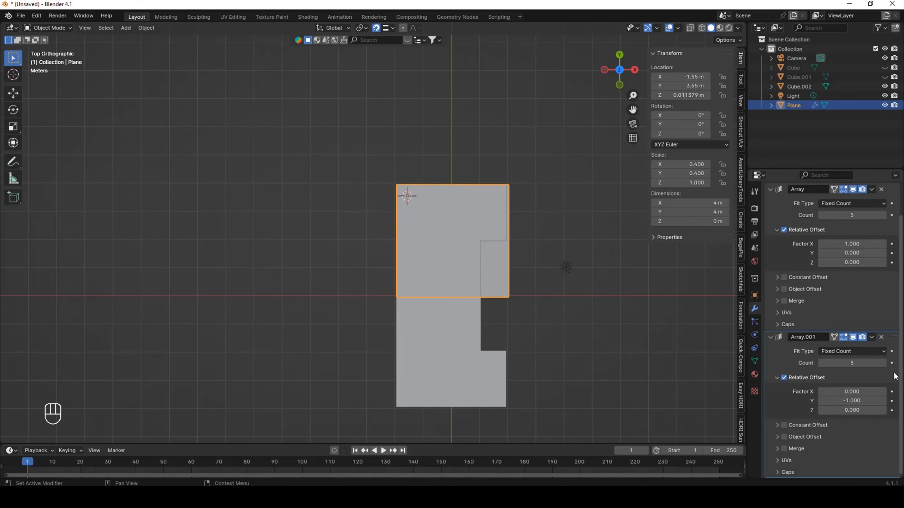
Raise the second array's count to 10 so the tile rows cover the floor's full length.
click(884, 363)
click(884, 364)
click(884, 363)
click(884, 364)
click(884, 363)
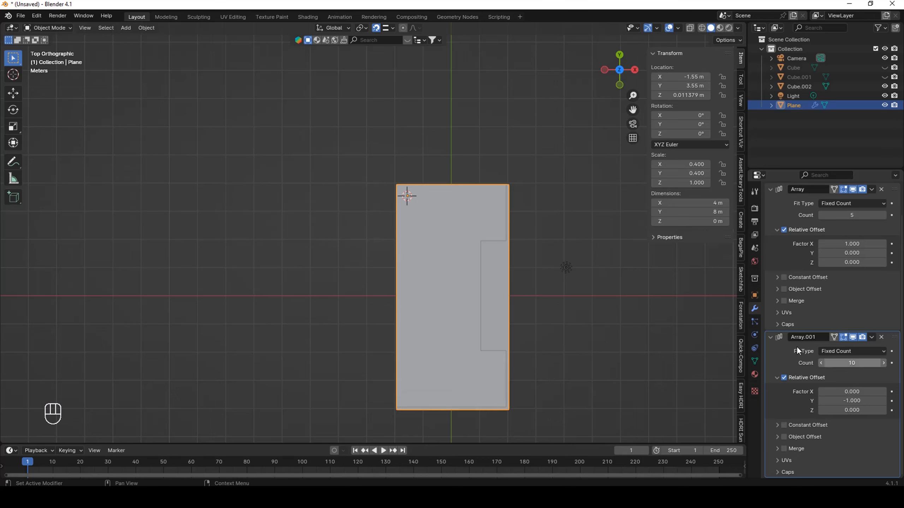
Set the first array's relative X offset to 1.005 to leave a thin gap between tile columns.
scroll(338, 174, up, 5)
scroll(338, 173, up, 5)
scroll(445, 157, up, 4)
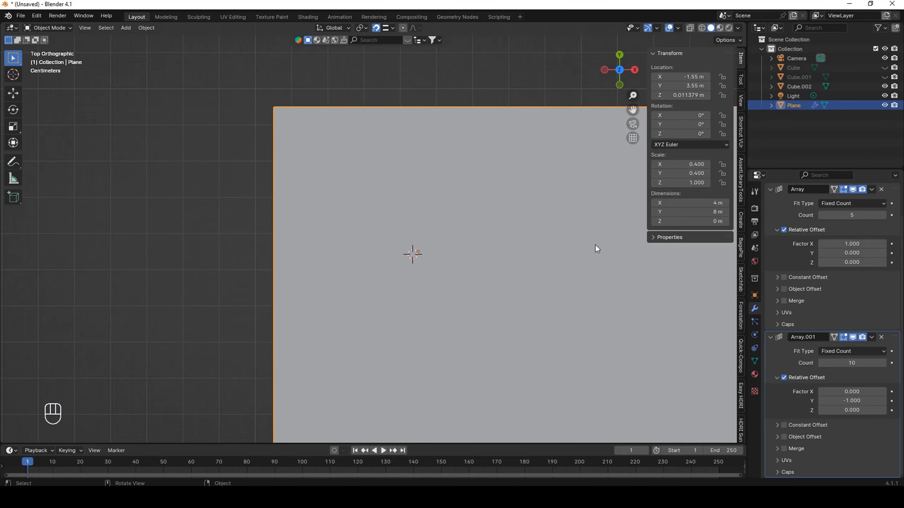
double_click(855, 244)
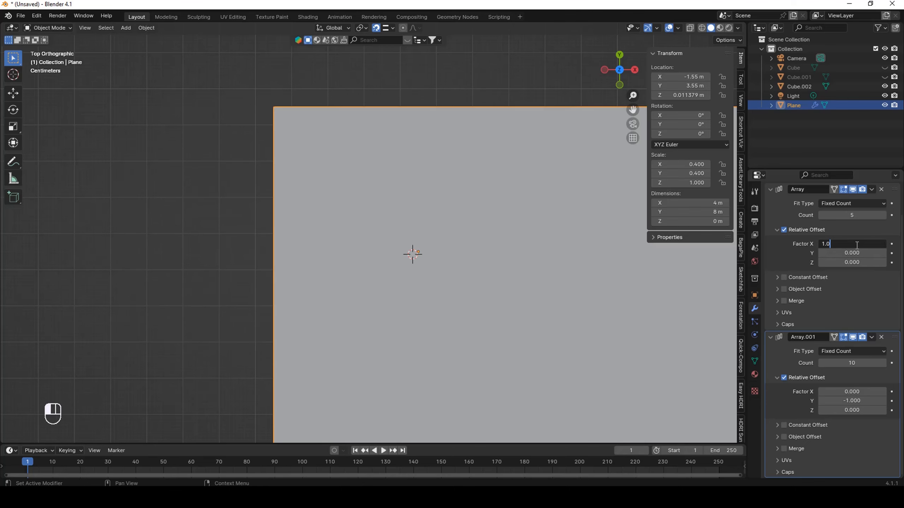
key(Return)
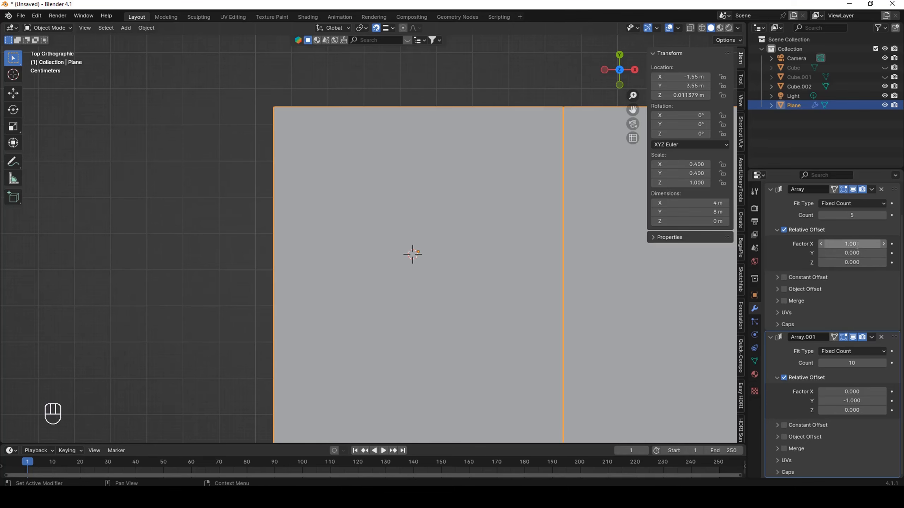
click(856, 245)
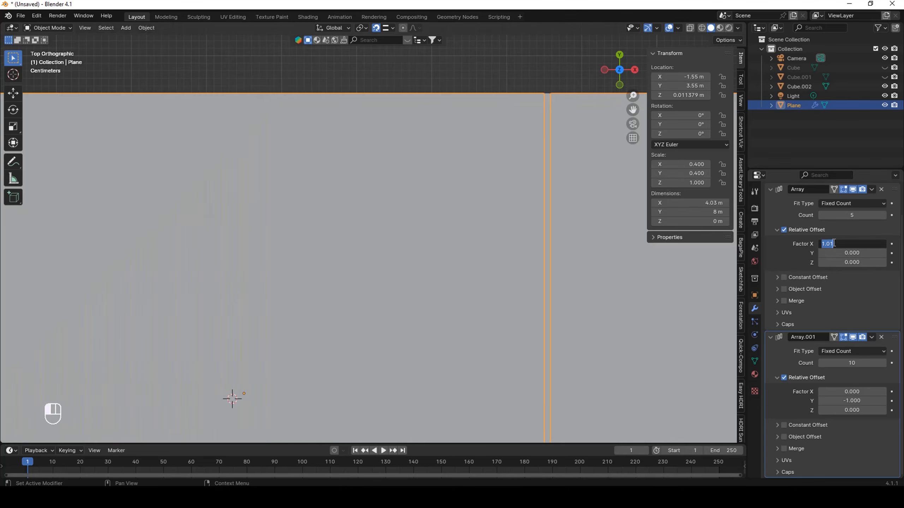
drag(829, 245, 857, 246)
text(05)
key(Return)
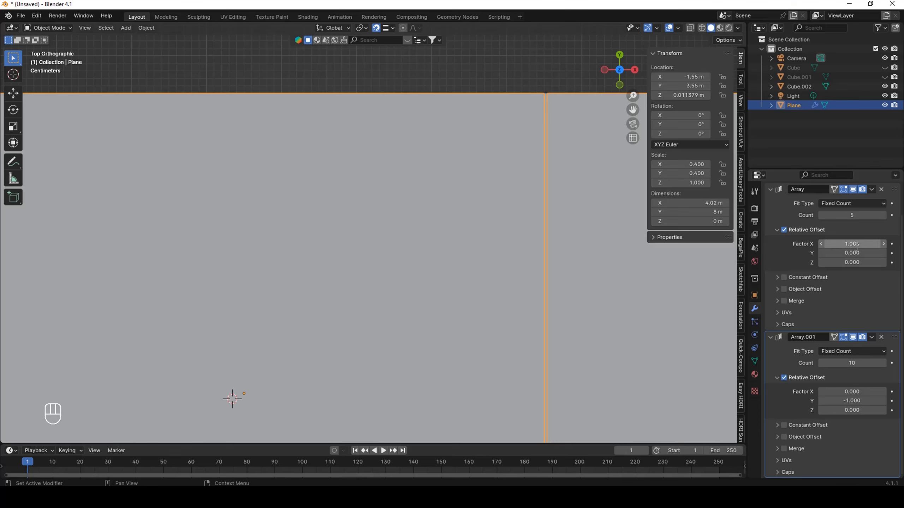
Set the second array's relative Y offset to -1.005 to leave a matching gap between tile rows.
double_click(842, 401)
click(843, 401)
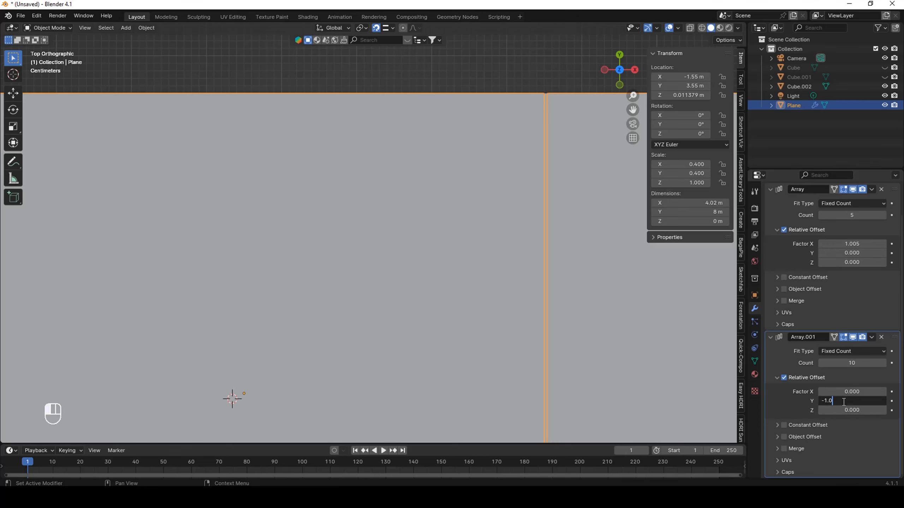
key(Return)
scroll(431, 178, down, 8)
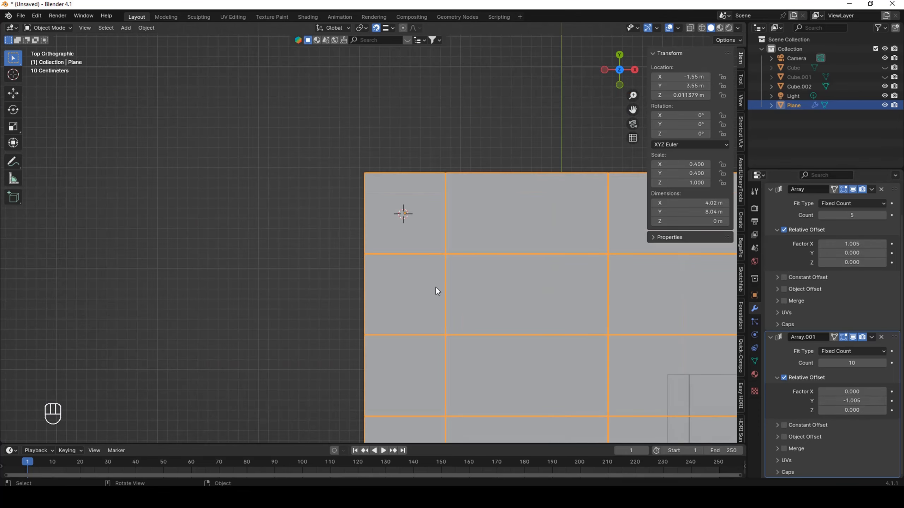
scroll(444, 249, up, 8)
scroll(381, 302, down, 14)
Add a Solidify modifier to the arrayed tile plane, following the two arrays.
middle_drag(380, 320, 548, 260)
scroll(455, 332, up, 6)
middle_drag(448, 355, 458, 334)
scroll(441, 341, up, 3)
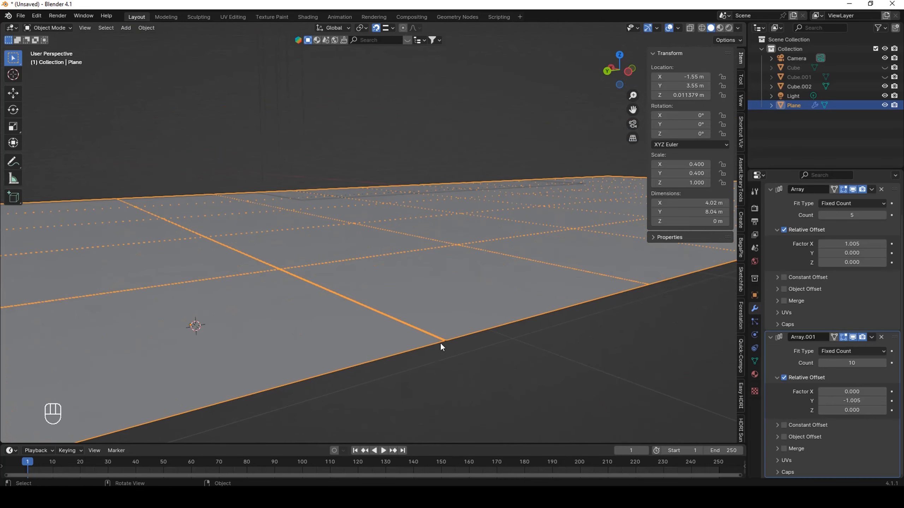
scroll(390, 384, down, 3)
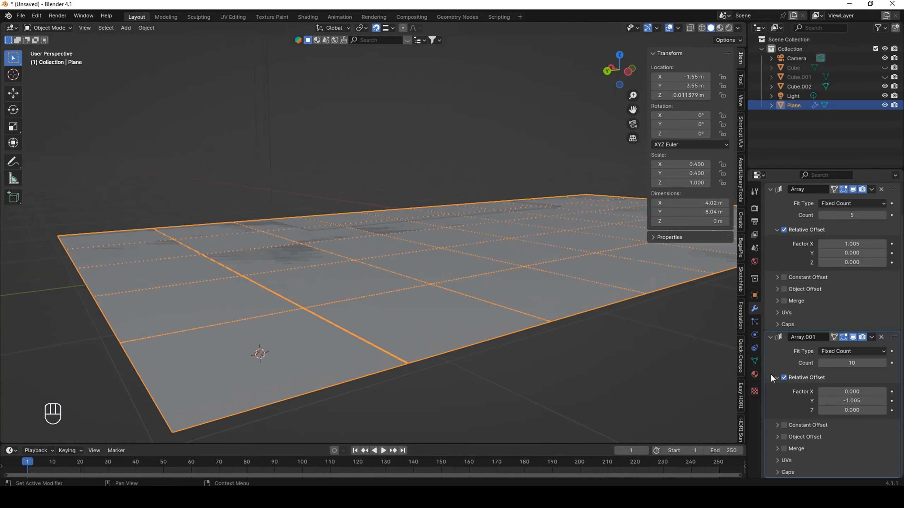
scroll(808, 286, up, 2)
click(811, 208)
mouse_move(811, 209)
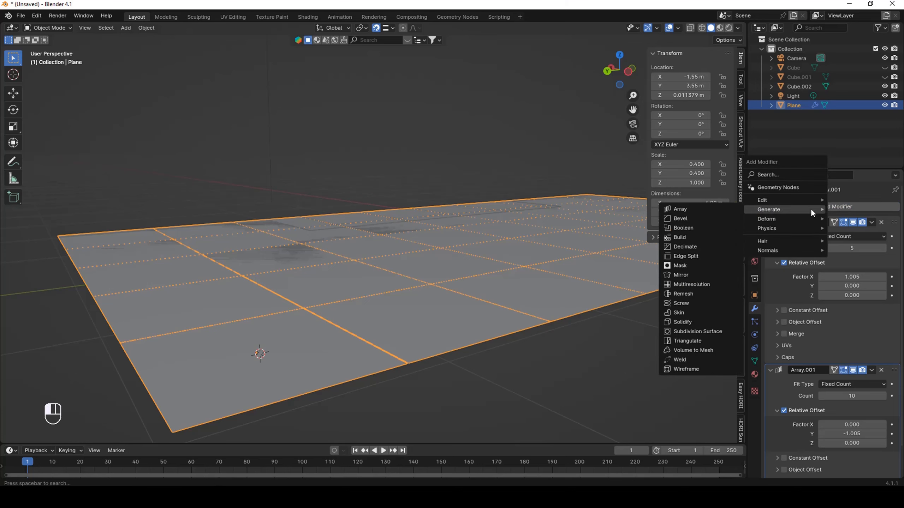
click(697, 320)
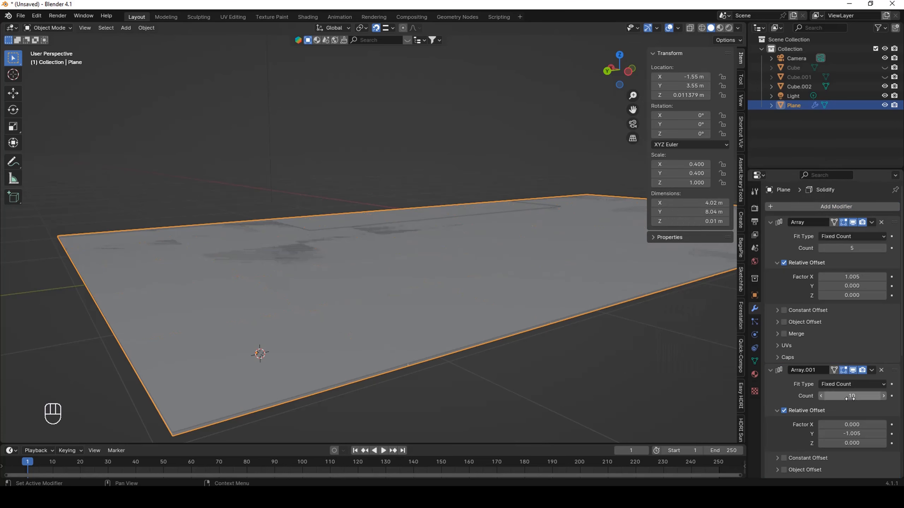
Set the Solidify offset to 1 so the tiles thicken upward, and inspect the tile edges up close.
scroll(850, 398, down, 10)
middle_drag(581, 378, 229, 369)
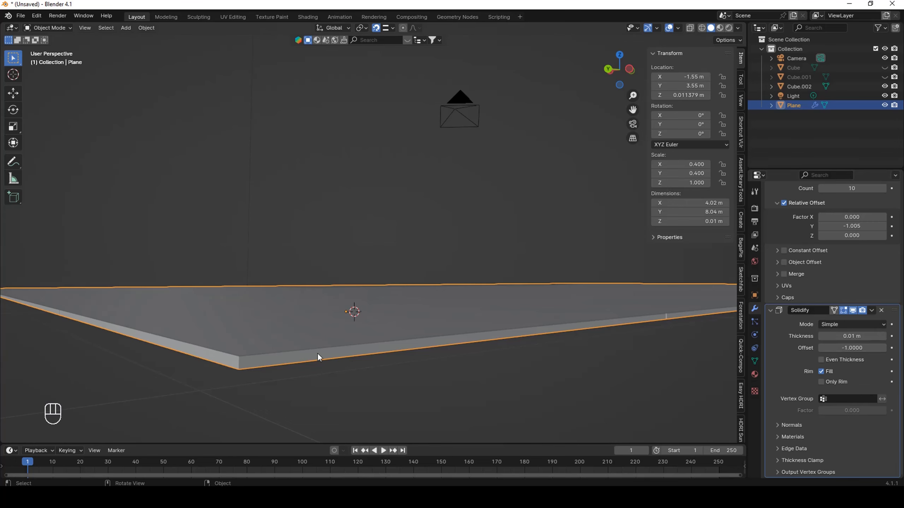
drag(838, 349, 352, 350)
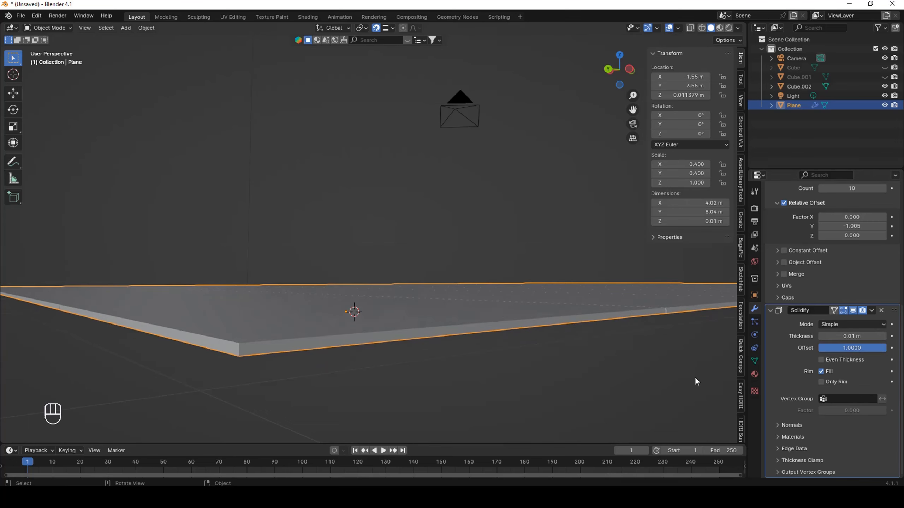
middle_drag(696, 382, 493, 296)
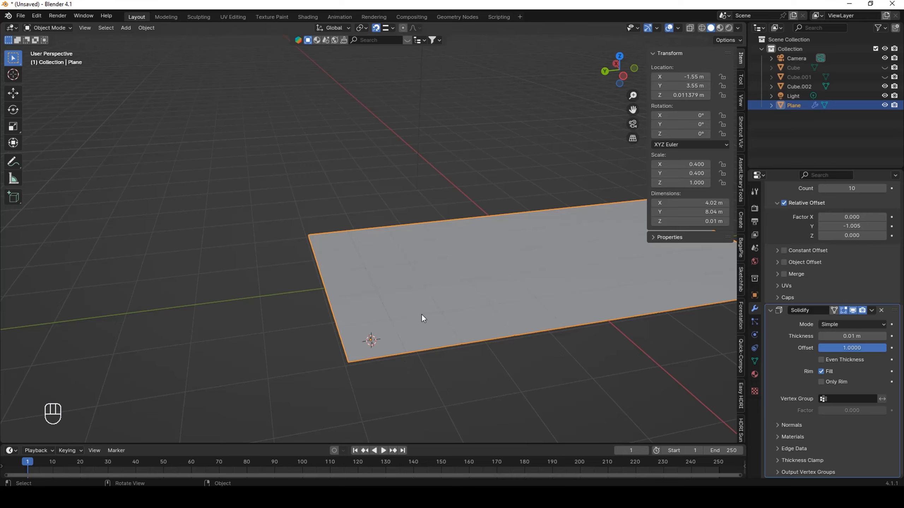
middle_drag(421, 313, 400, 362)
scroll(399, 362, up, 6)
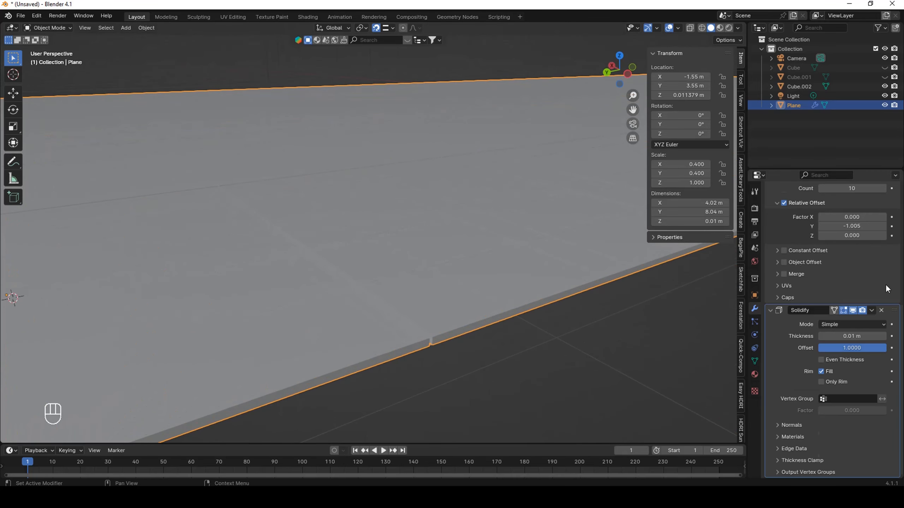
Add a Bevel modifier to the arrayed tile plane after Solidify and set its segments to 6.
scroll(859, 248, up, 10)
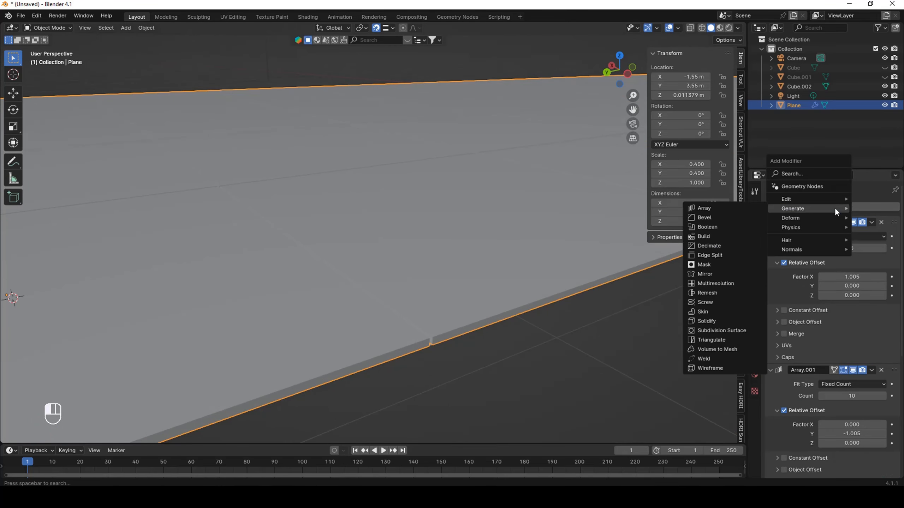
click(754, 217)
scroll(870, 338, down, 5)
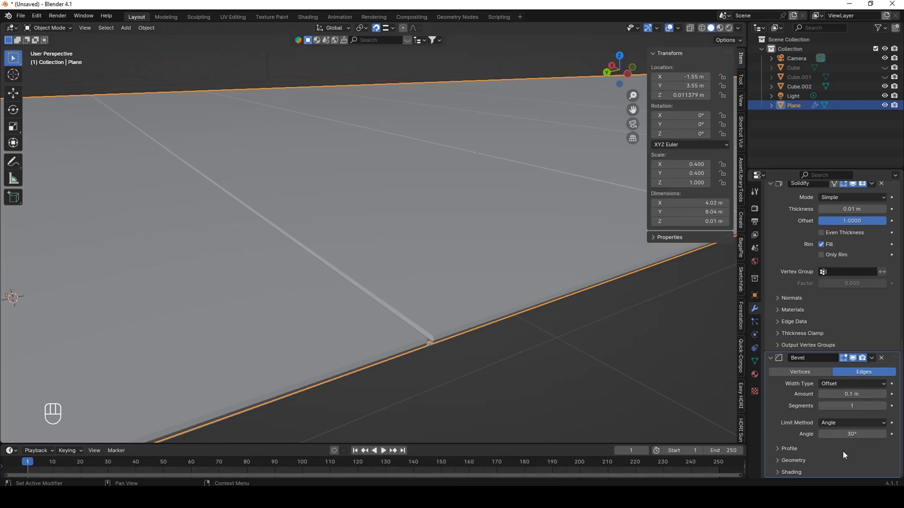
middle_drag(470, 353, 486, 344)
drag(846, 406, 865, 405)
middle_drag(312, 390, 449, 332)
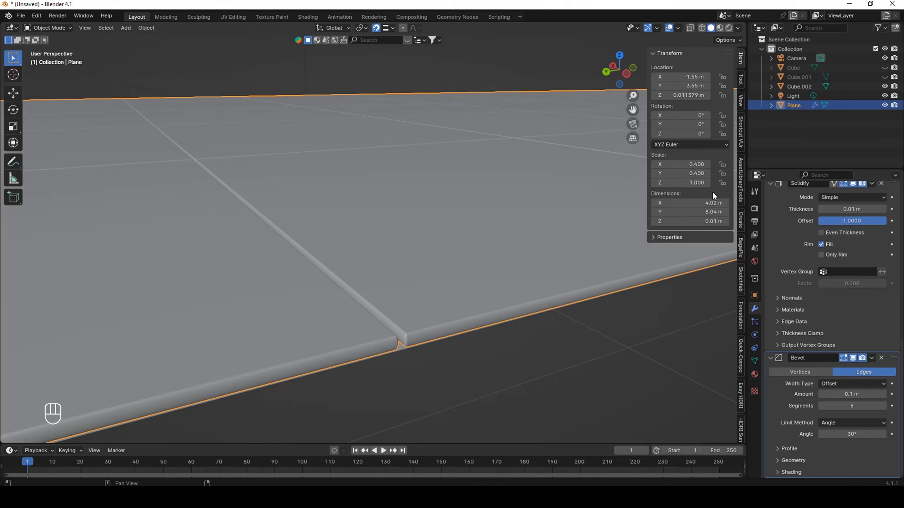
Apply the scale of the tile plane so its bevels are even on all edges.
scroll(877, 410, up, 1)
scroll(877, 410, up, 7)
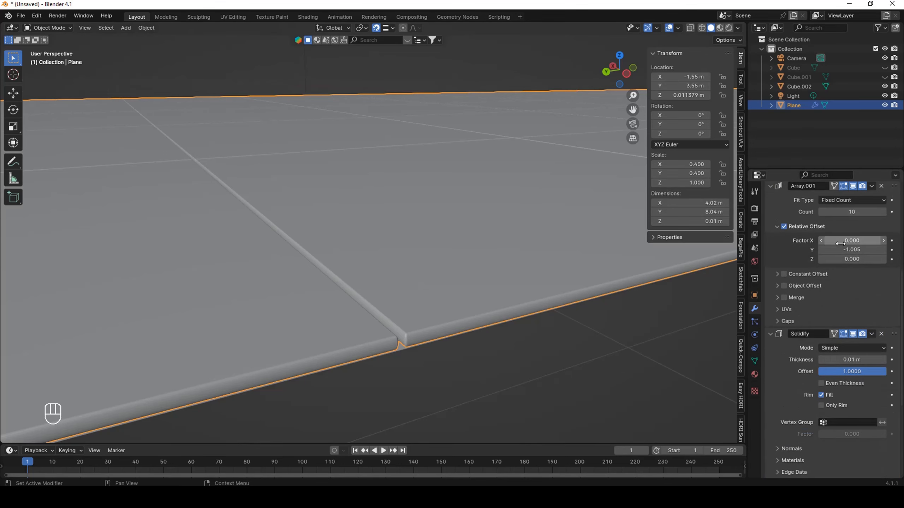
scroll(840, 244, up, 8)
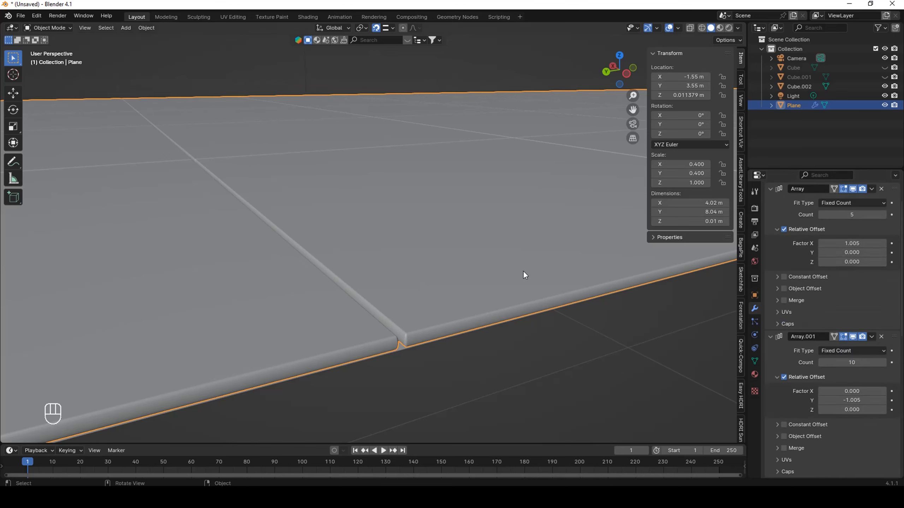
key(ctrl+a)
click(412, 292)
middle_drag(441, 286, 516, 309)
Set the tile plane's Bevel amount to 0.002 m.
scroll(842, 352, down, 10)
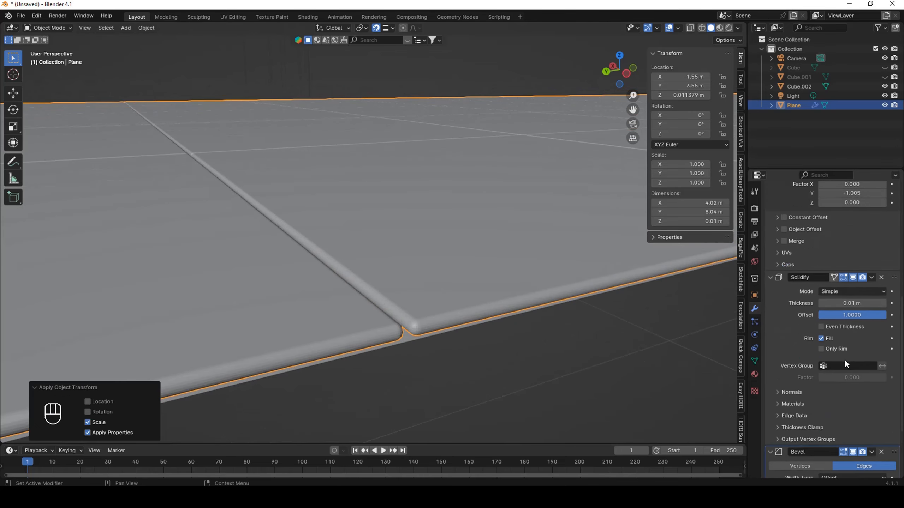
scroll(845, 359, down, 5)
click(852, 394)
text(.0)
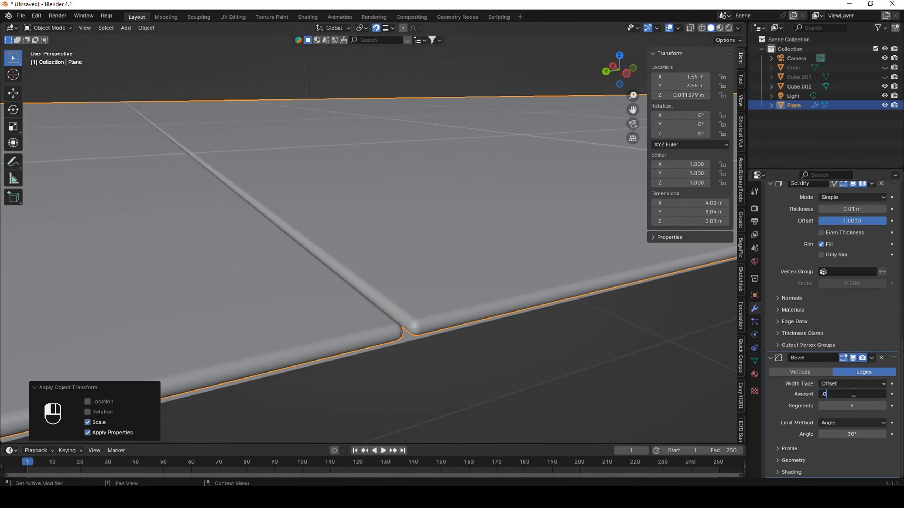
text(05)
key(Return)
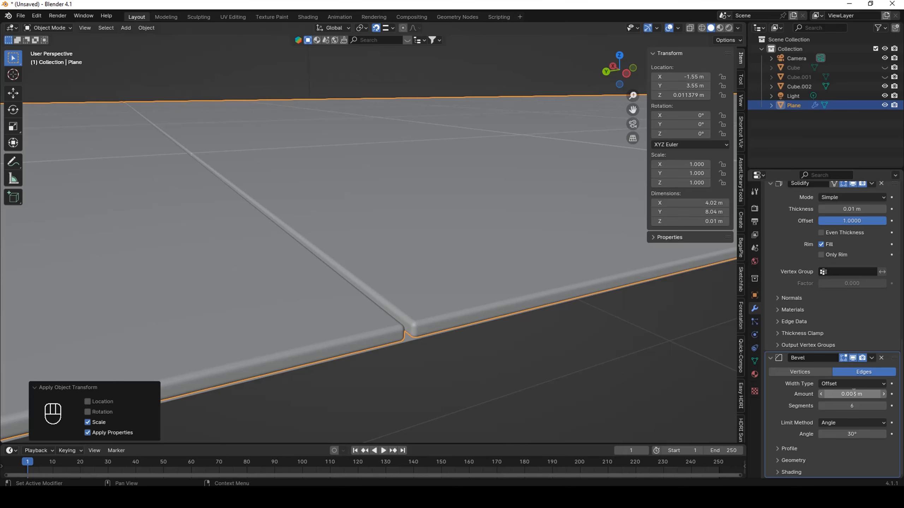
click(854, 394)
text(.002)
key(Return)
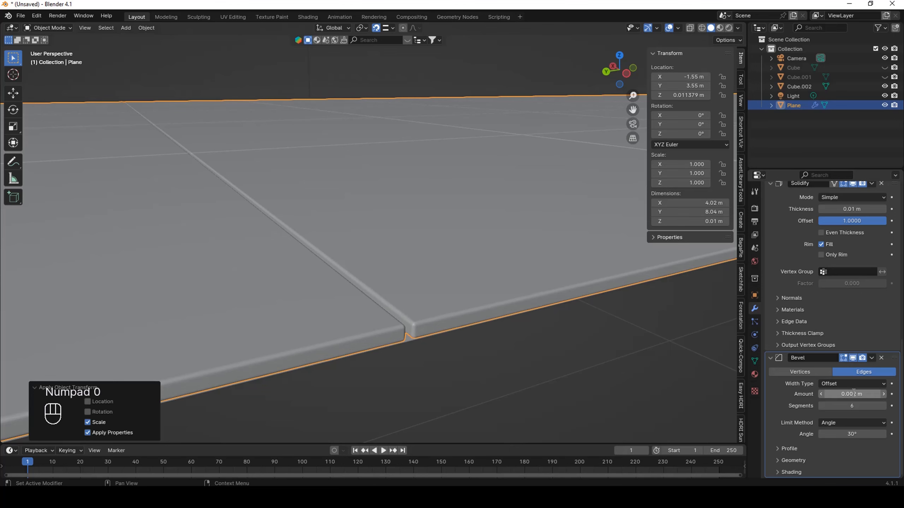
Set the tiles' Solidify thickness to 0.005 m and inspect the bevelled tile edges up close.
middle_drag(623, 372, 494, 374)
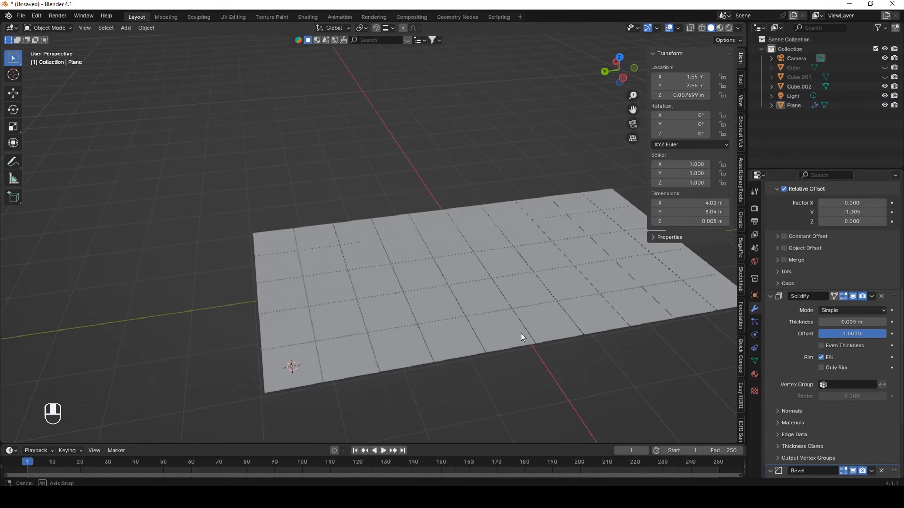
middle_drag(522, 333, 433, 284)
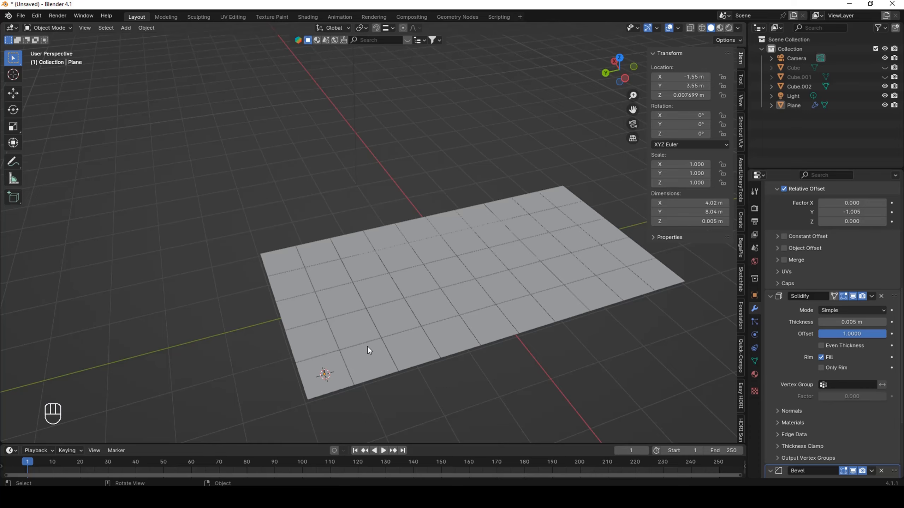
middle_drag(367, 346, 475, 311)
scroll(347, 312, up, 4)
click(341, 340)
scroll(475, 312, up, 8)
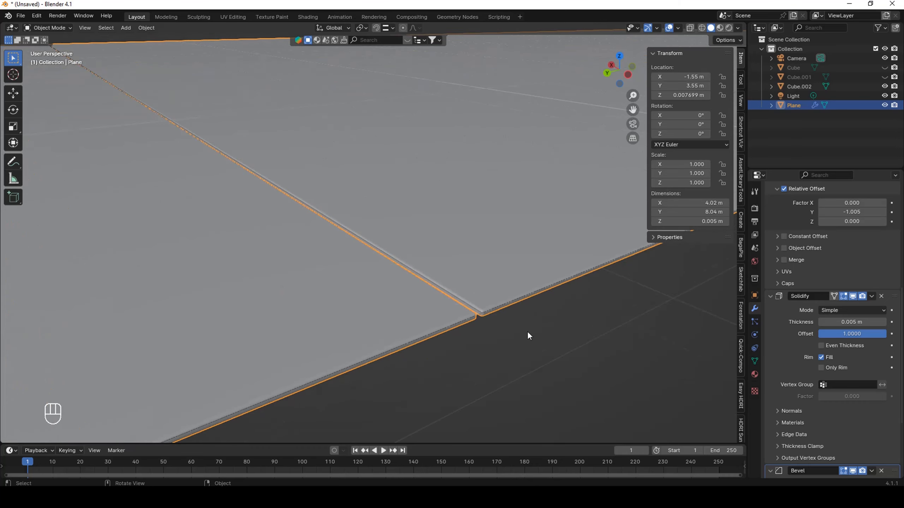
Duplicate the separate floor face beneath the tiles and move the copy up along Z by about 0.56 m.
click(454, 304)
scroll(463, 331, down, 12)
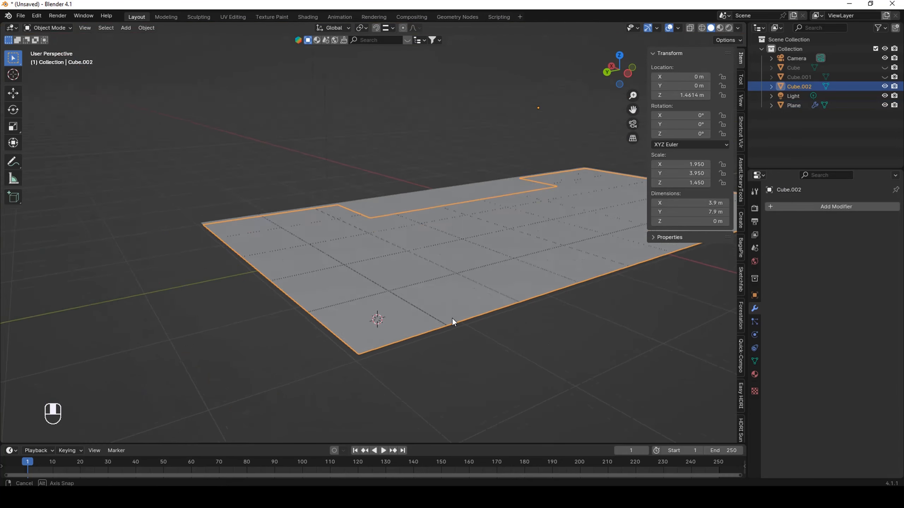
key(shift+d)
key(z)
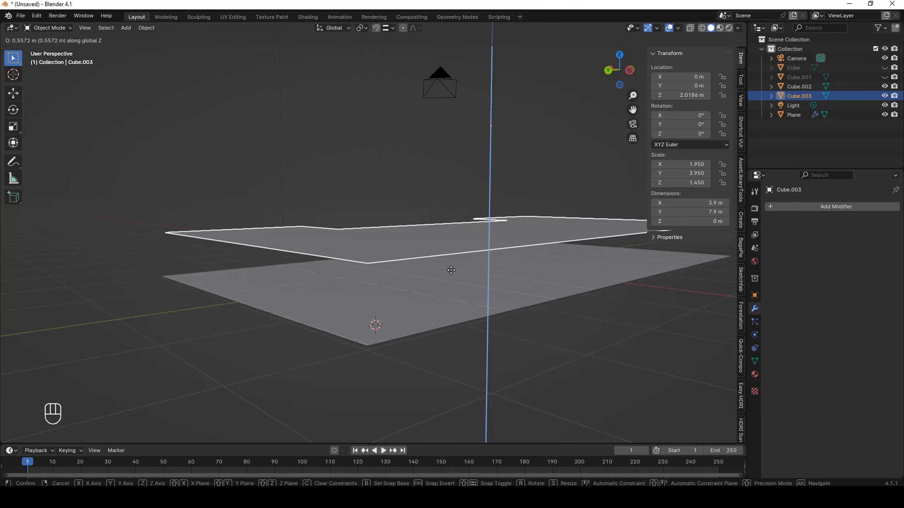
click(450, 270)
Extrude the whole duplicated floor face downward about 1.06 m into a block that passes through the tiles.
middle_drag(415, 291, 425, 270)
key(Tab)
key(a)
key(e)
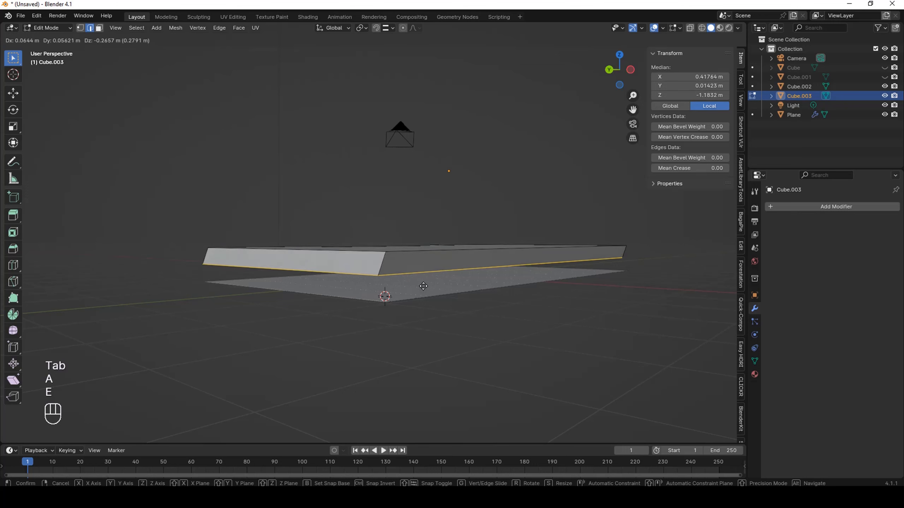
click(427, 320)
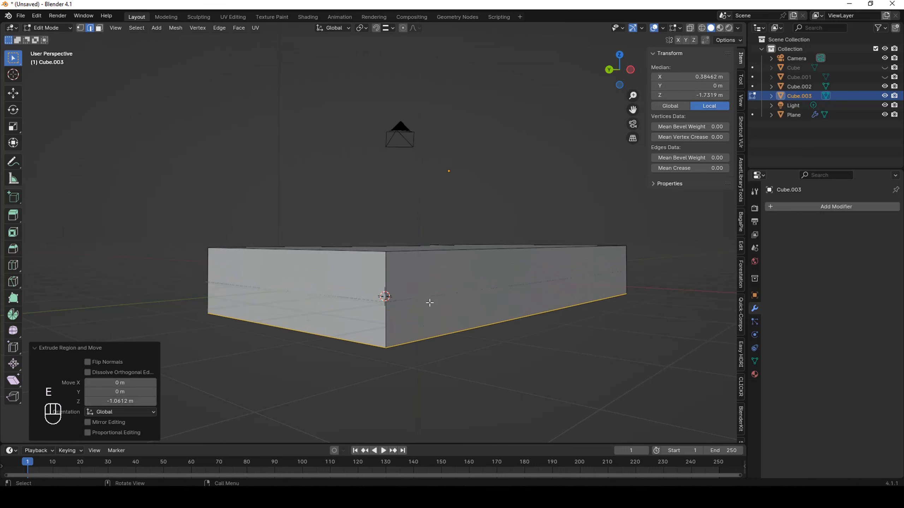
middle_drag(427, 321, 444, 300)
key(Tab)
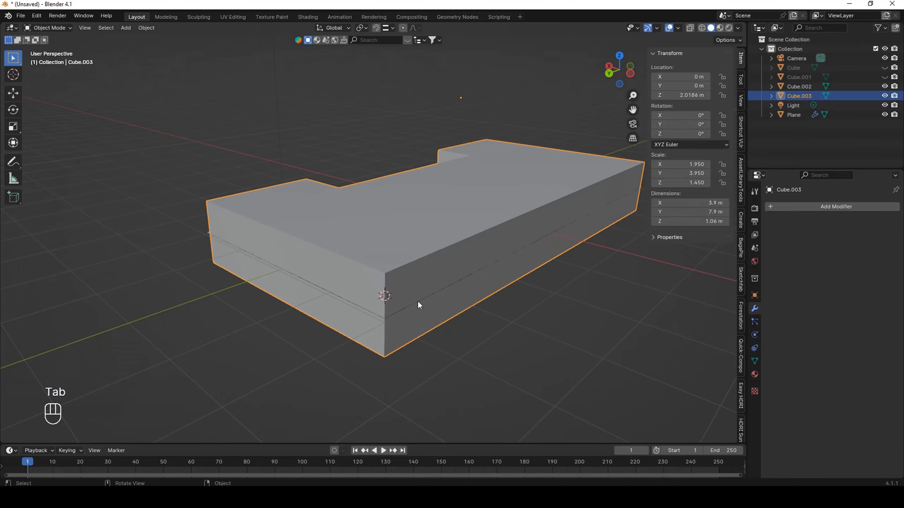
Set the extruded block to display as Wire in the viewport and exclude it from renders.
click(755, 294)
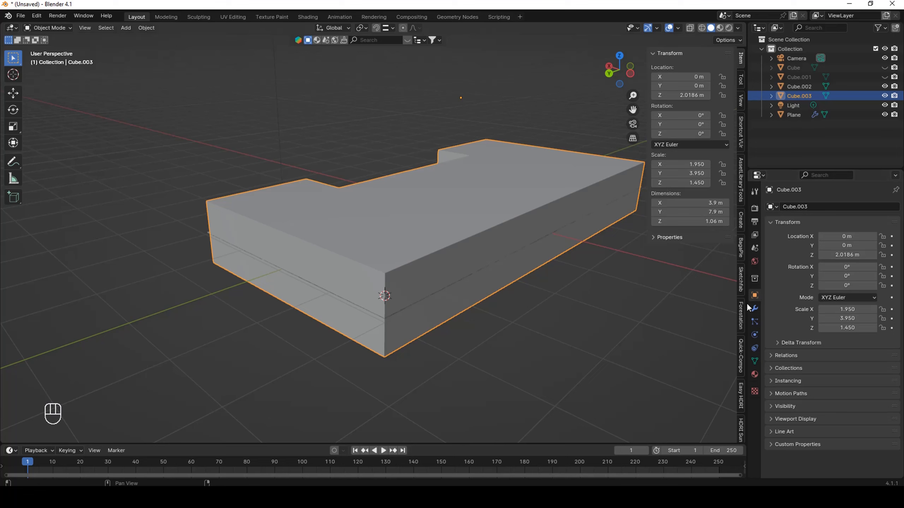
click(784, 406)
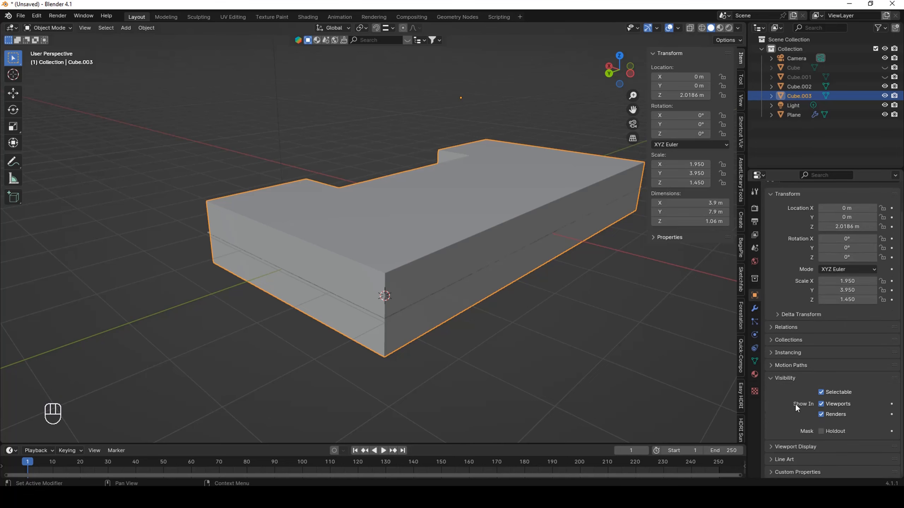
click(794, 447)
scroll(805, 420, down, 5)
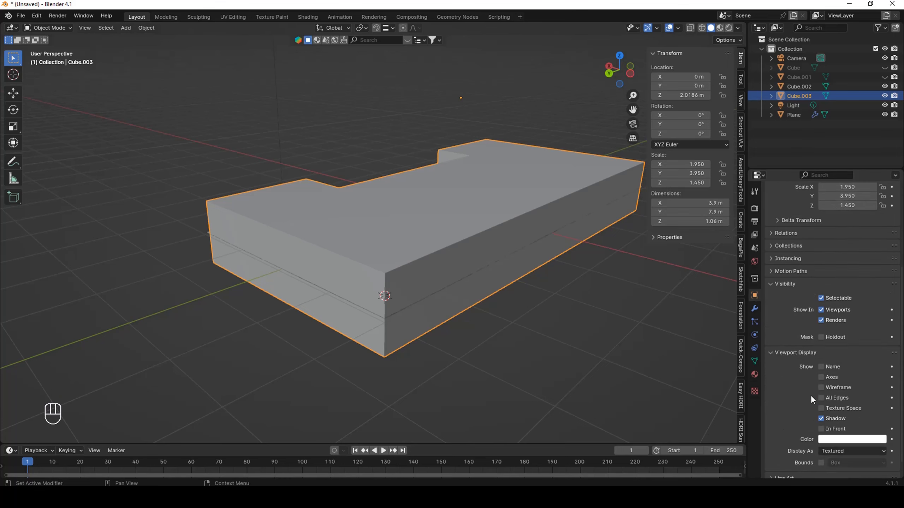
click(834, 449)
click(834, 422)
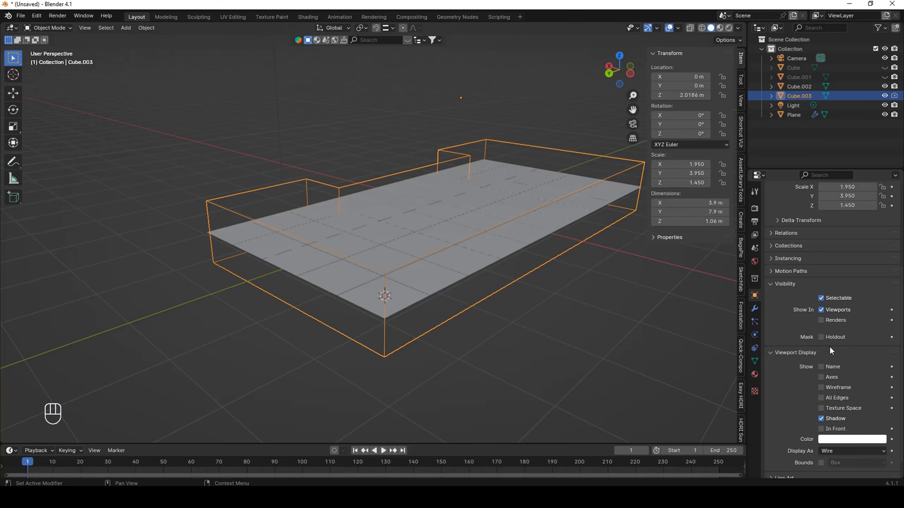
Add a Boolean modifier to the arrayed tile plane.
scroll(428, 236, up, 1)
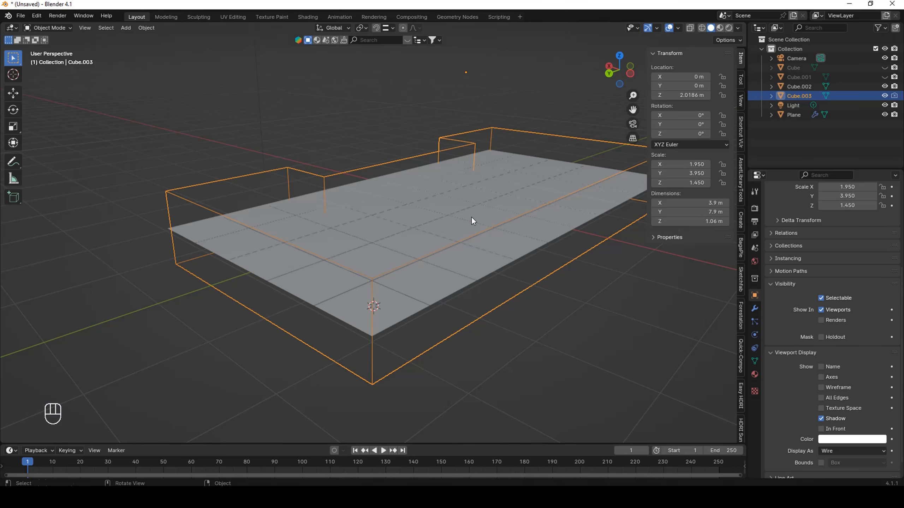
middle_drag(471, 220, 439, 207)
click(439, 208)
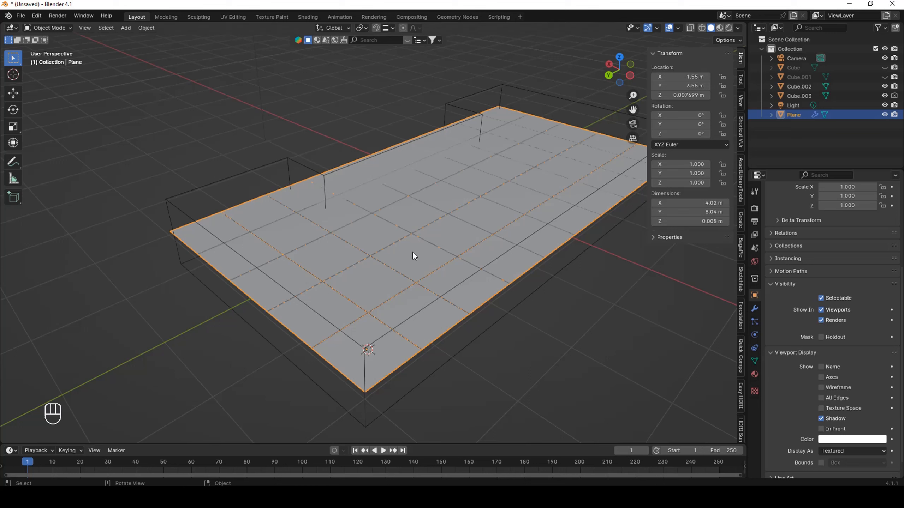
click(754, 308)
scroll(820, 267, up, 2)
click(814, 205)
mouse_move(814, 204)
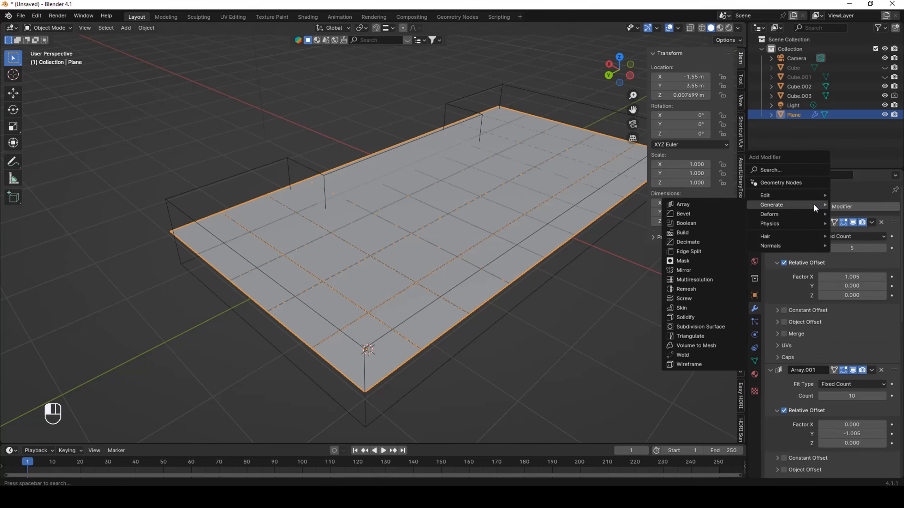
click(685, 223)
Use the wireframe block as the Boolean's object and set the operation to Intersect to trim the tiles.
scroll(827, 381, down, 10)
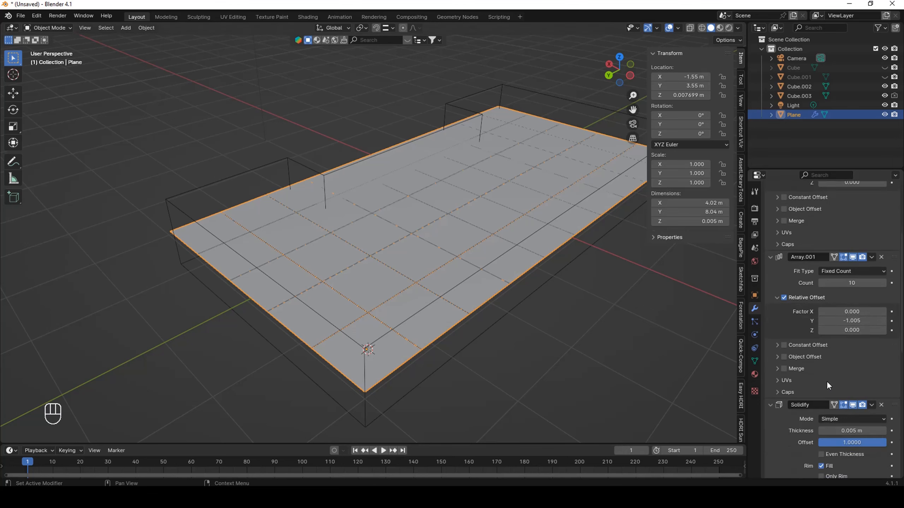
scroll(827, 399, down, 2)
click(881, 446)
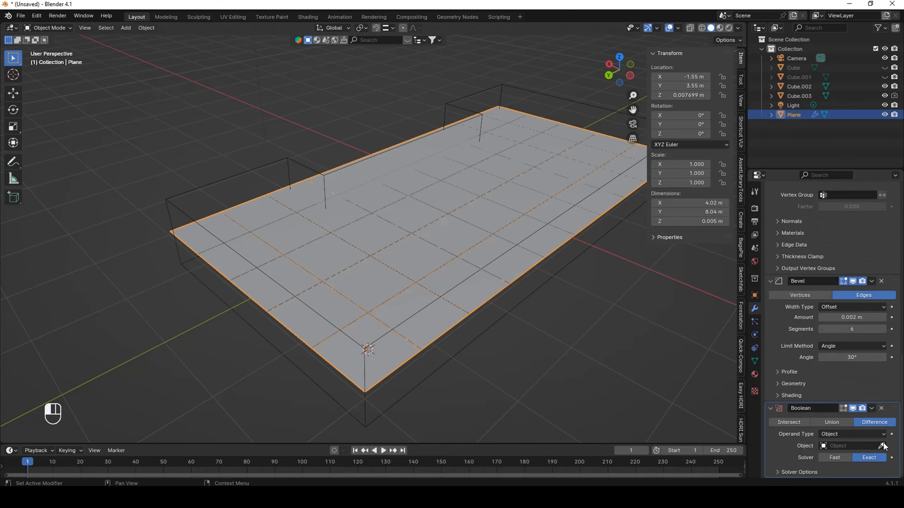
click(298, 165)
scroll(369, 263, down, 4)
mouse_move(368, 255)
middle_down()
mouse_move(378, 253)
mouse_move(376, 242)
middle_up()
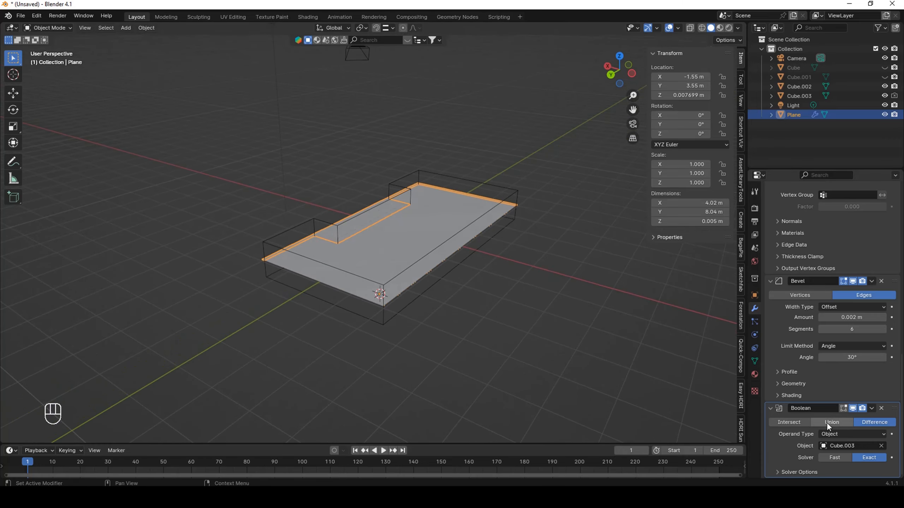
click(790, 422)
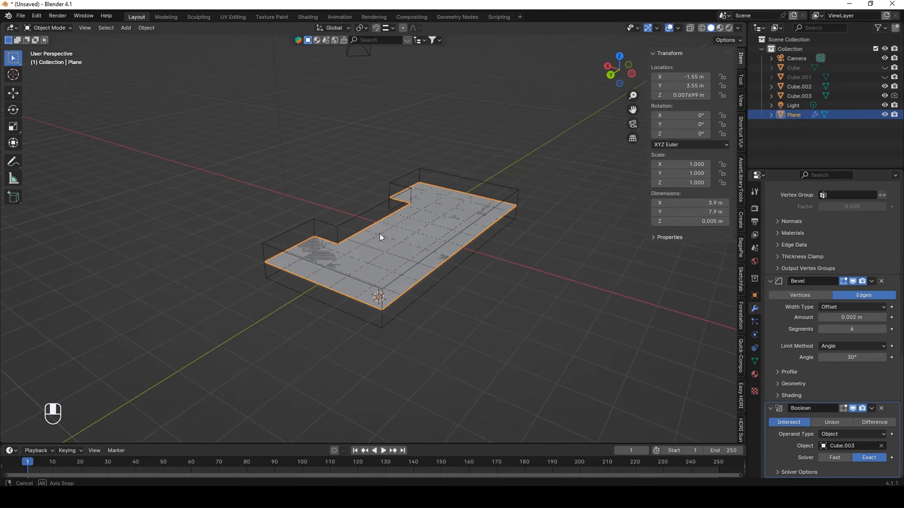
Examine the trimmed tile floor from several angles, including its outer edges and the cutout at the recessed wall.
middle_drag(379, 234, 354, 267)
scroll(353, 267, up, 4)
middle_drag(390, 298, 338, 303)
scroll(272, 311, down, 3)
middle_drag(493, 234, 509, 266)
scroll(561, 154, up, 3)
scroll(523, 176, down, 3)
middle_drag(522, 176, 507, 161)
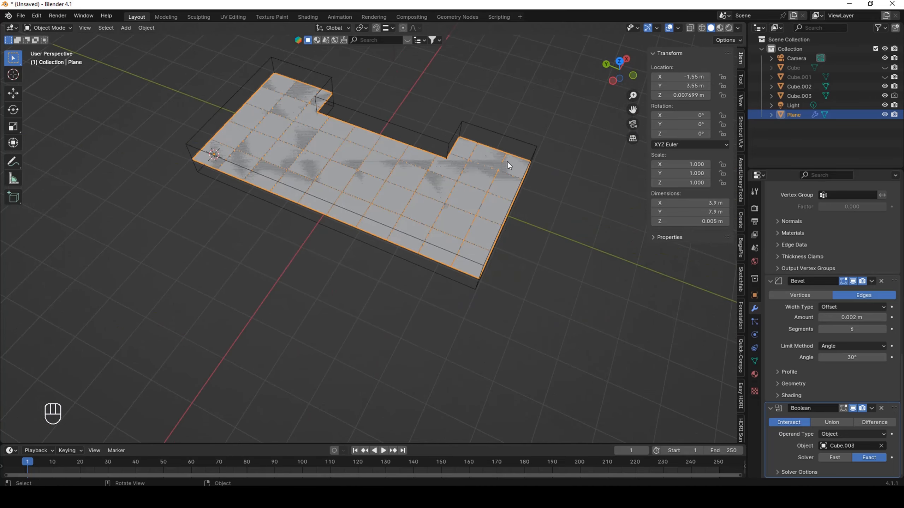
scroll(530, 149, up, 4)
middle_drag(552, 183, 483, 189)
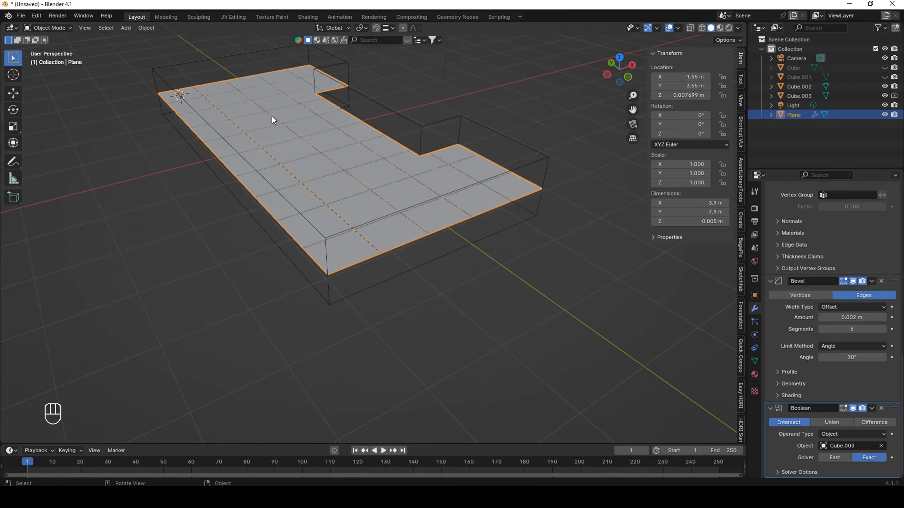
scroll(534, 228, down, 2)
middle_drag(418, 231, 481, 216)
scroll(503, 218, down, 3)
scroll(274, 253, up, 8)
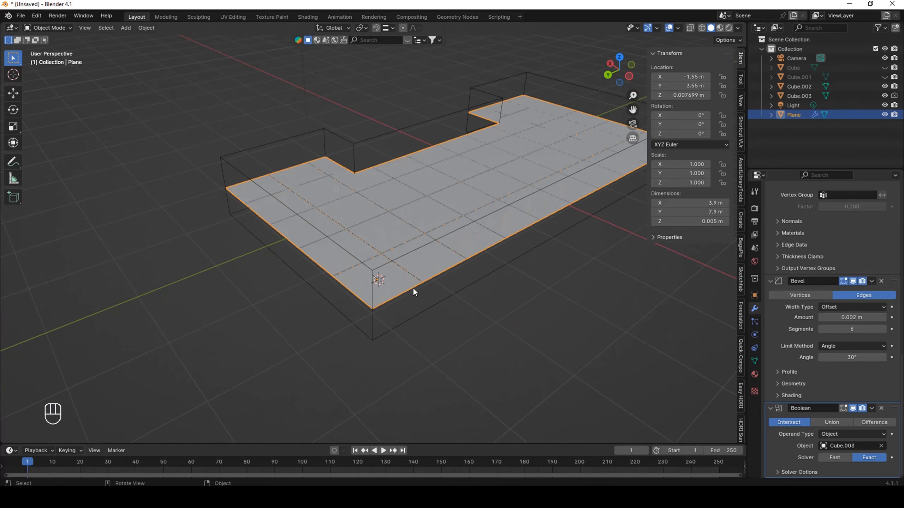
Unhide the room walls and the ceiling slab around the tiled floor.
click(390, 253)
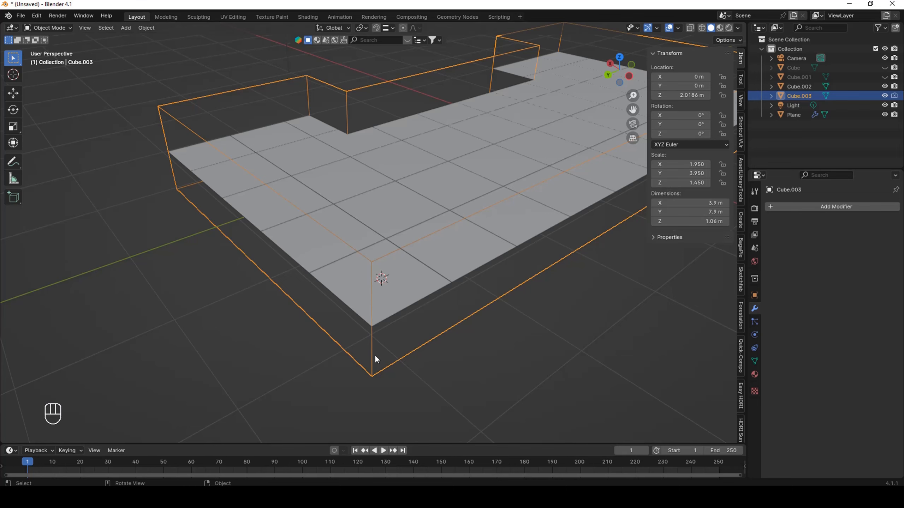
scroll(387, 359, down, 2)
key(alt+h)
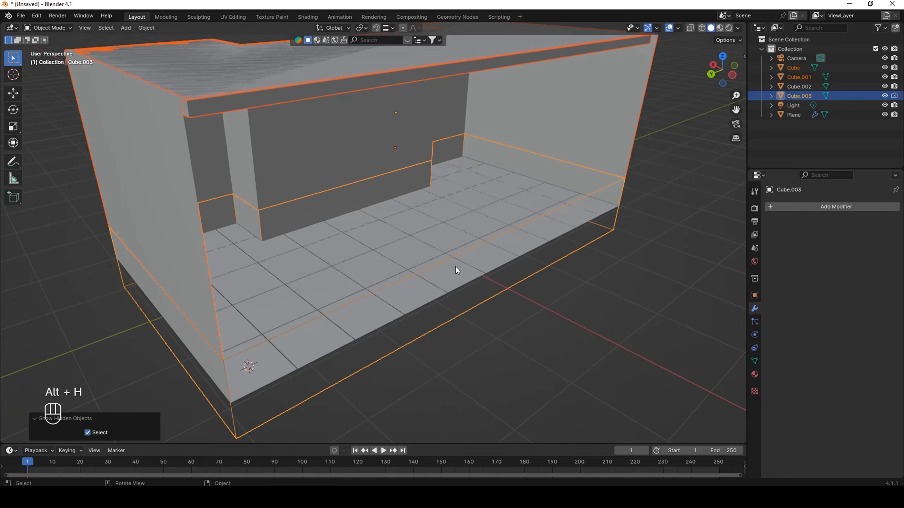
Select the room walls and examine how the tiled floor fits against them inside the room.
click(498, 367)
middle_drag(504, 378, 498, 363)
click(416, 133)
middle_drag(473, 278, 415, 186)
scroll(423, 230, down, 1)
scroll(418, 147, up, 4)
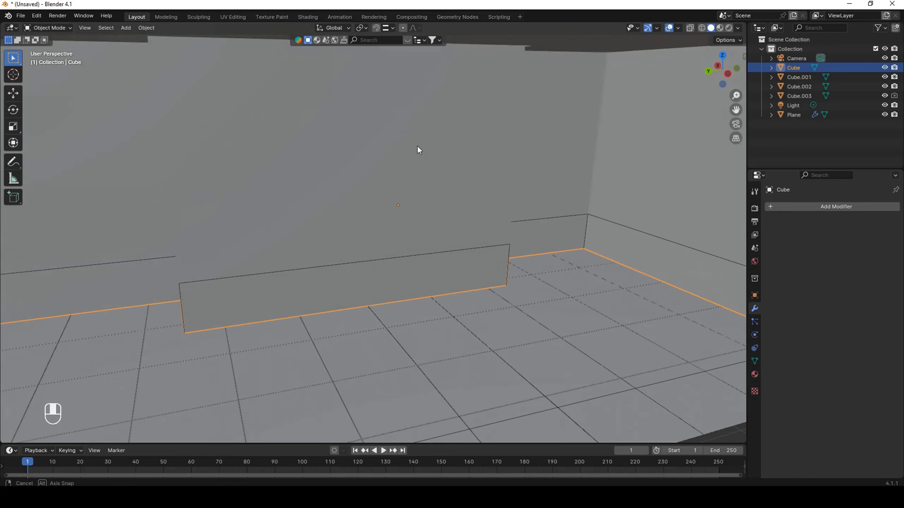
middle_drag(416, 146, 401, 139)
scroll(404, 156, down, 3)
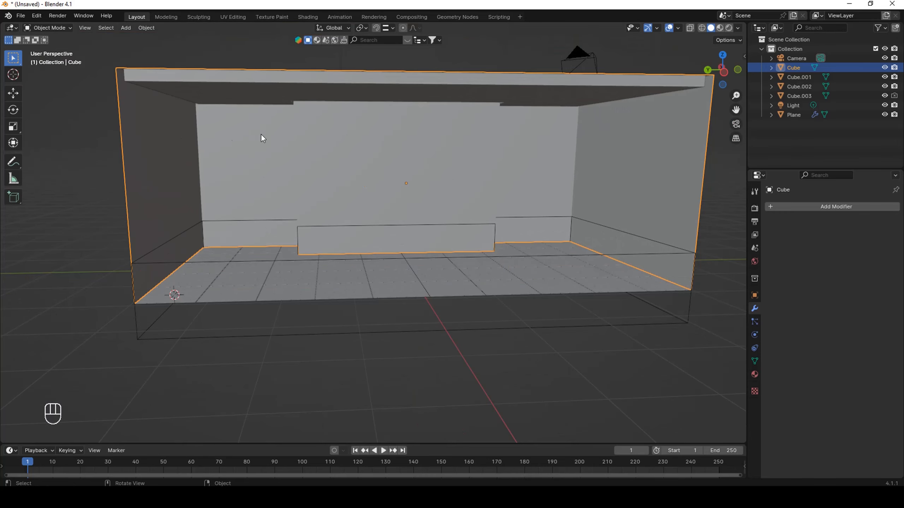
Add two vertical loop cuts to the right half of the projecting back wall section, sliding them by factors of about -0.544 and -0.739.
key(Tab)
scroll(423, 143, up, 3)
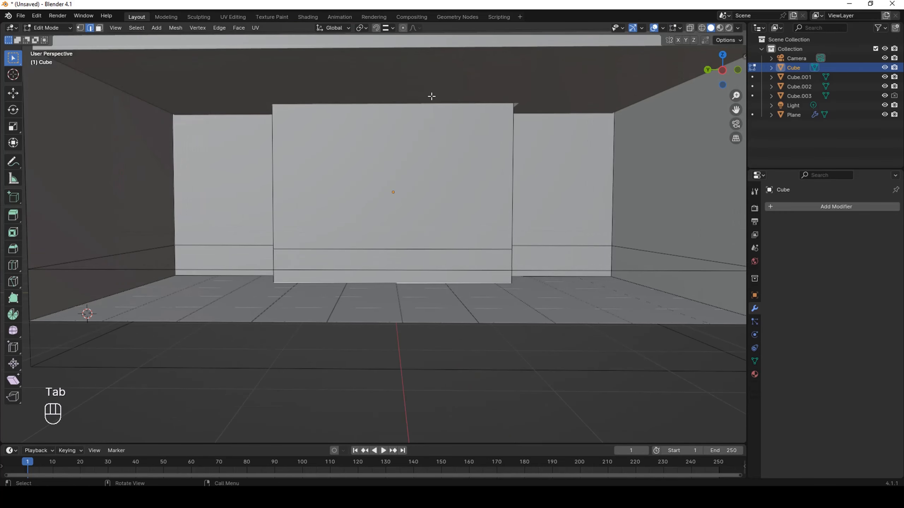
middle_drag(354, 205, 369, 150)
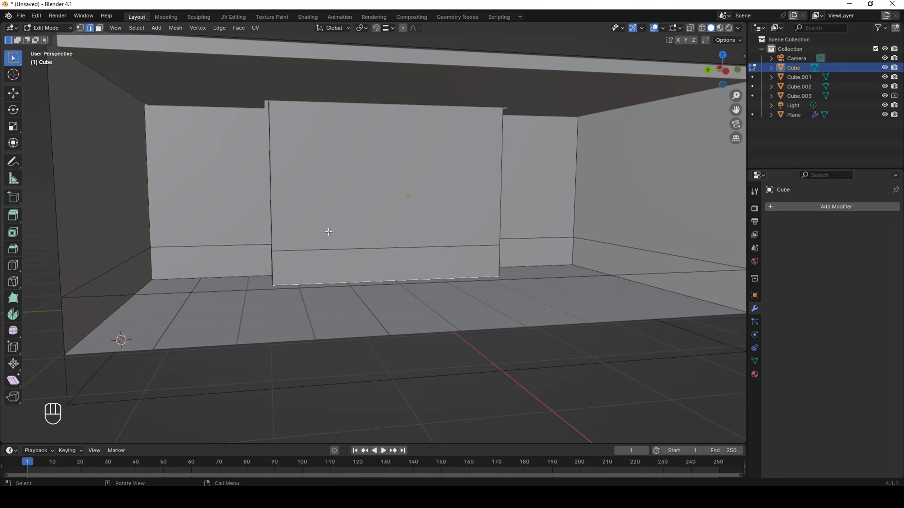
key(ctrl+r)
click(400, 102)
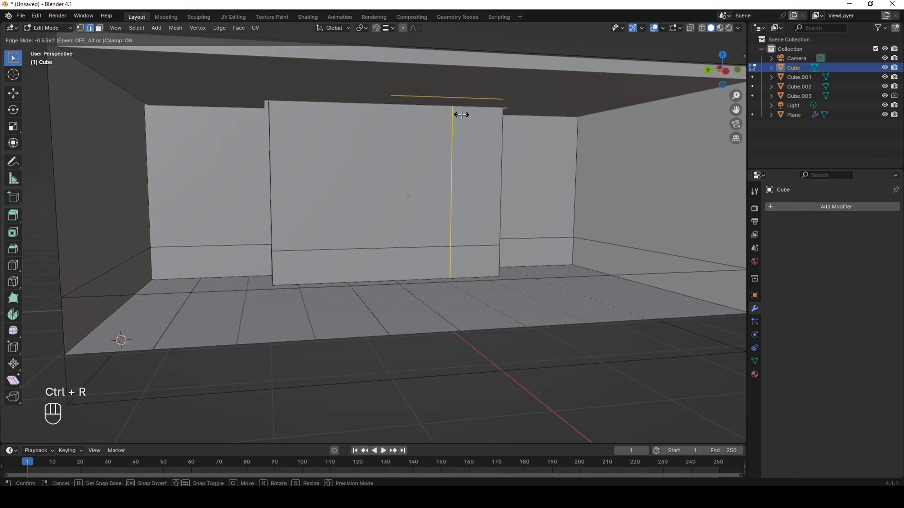
click(466, 142)
middle_drag(466, 142, 427, 213)
scroll(427, 213, up, 2)
key(ctrl+r)
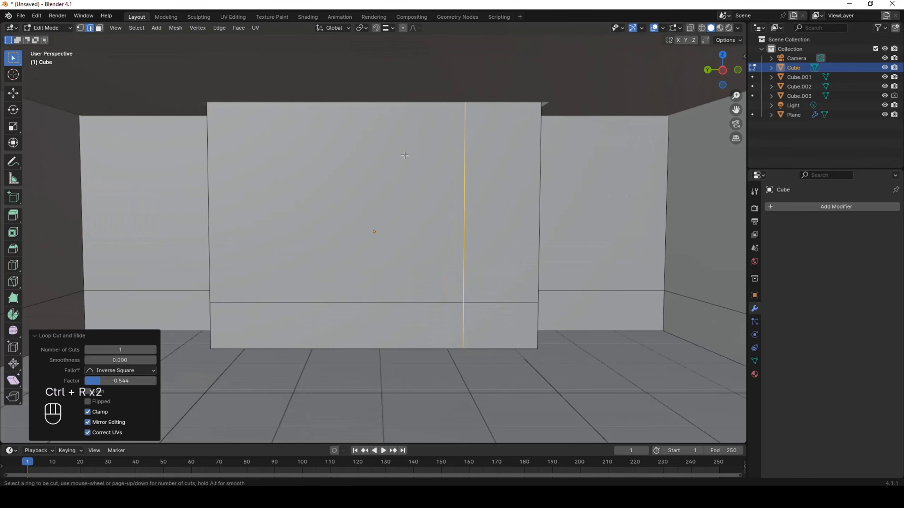
click(409, 350)
click(494, 364)
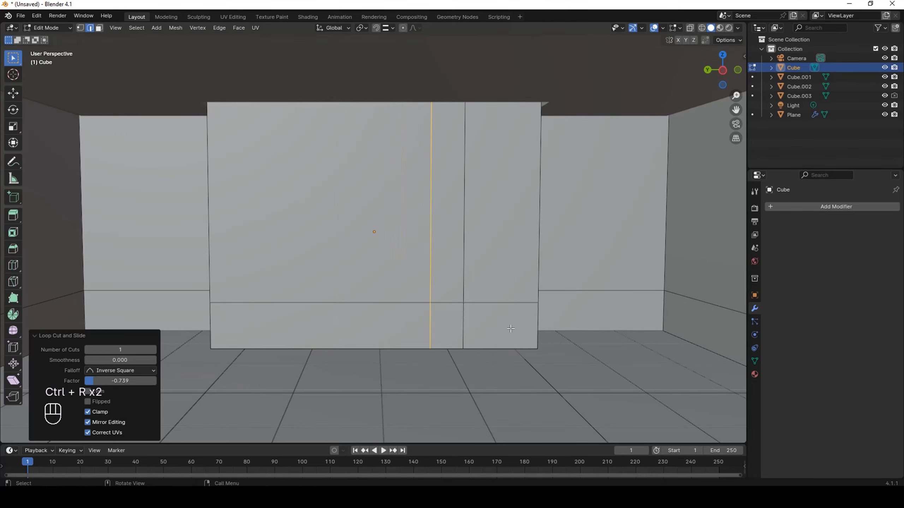
Add two closely spaced vertical loop cuts near the left end of the projecting wall section, the first slid by a factor of about 0.431.
scroll(355, 148, down, 2)
scroll(363, 140, up, 1)
key(ctrl+r)
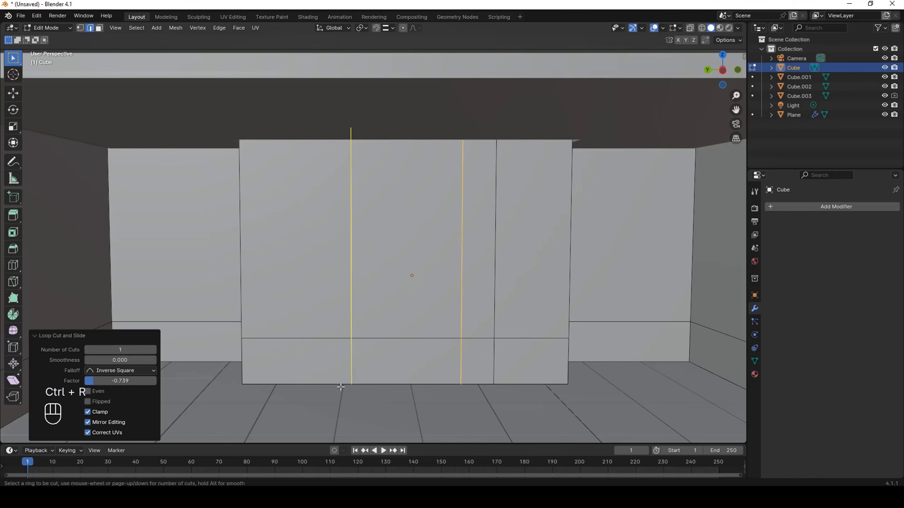
click(344, 369)
click(298, 375)
key(ctrl+r)
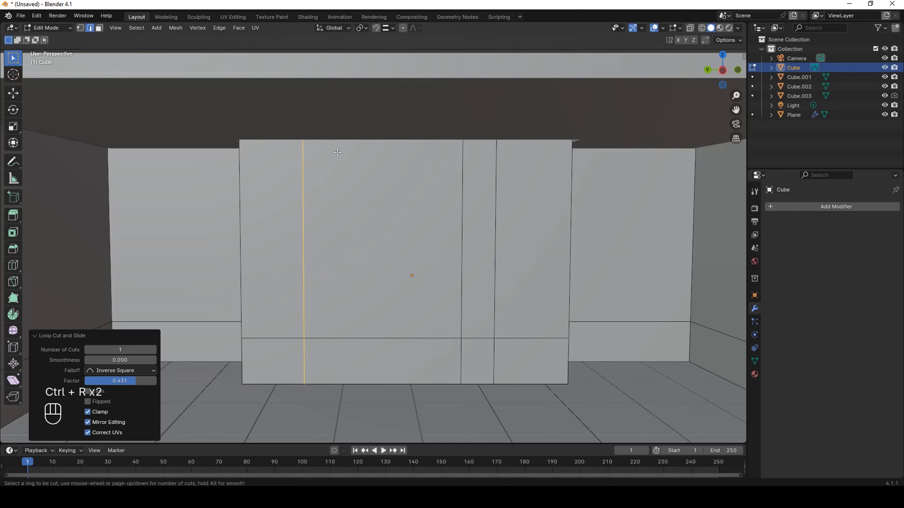
click(350, 377)
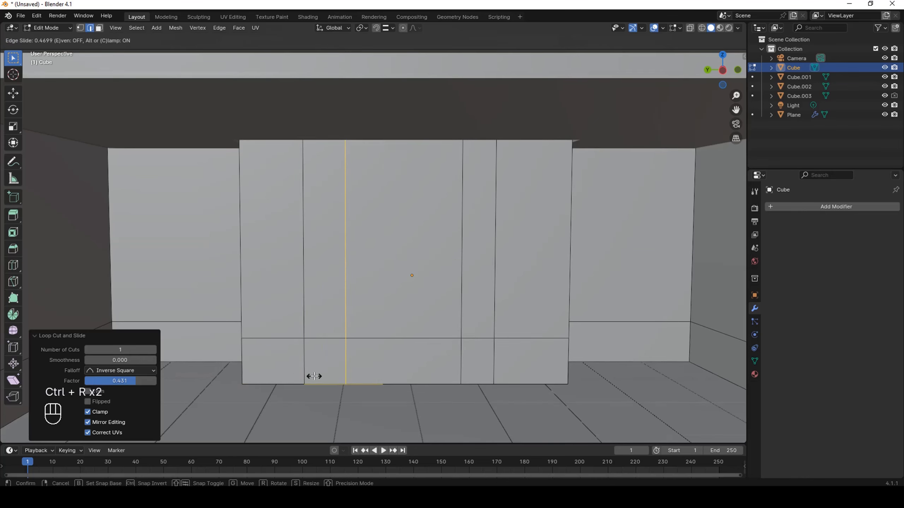
click(290, 367)
Move the two vertical edge loops in the projecting wall section's right half about 0.288 m along Y, toward its centre.
middle_drag(289, 367, 356, 324)
alt+click(445, 216)
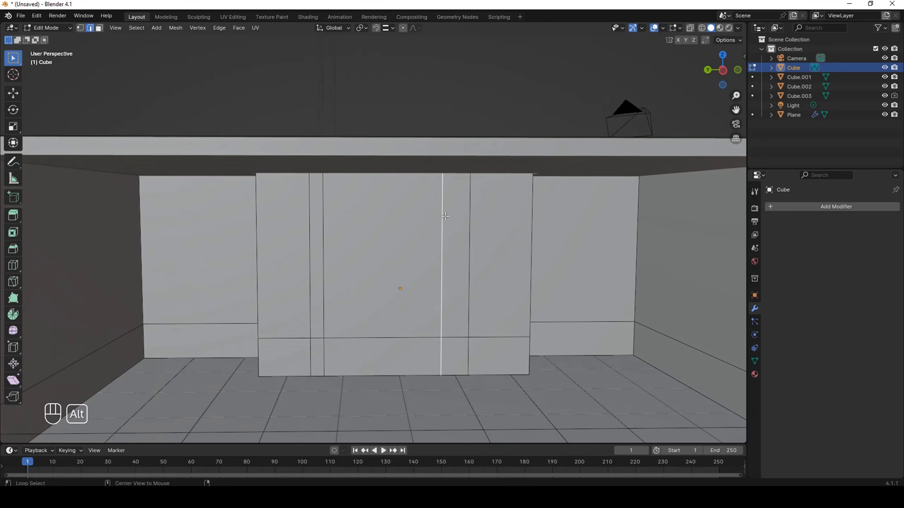
alt+shift+click(469, 231)
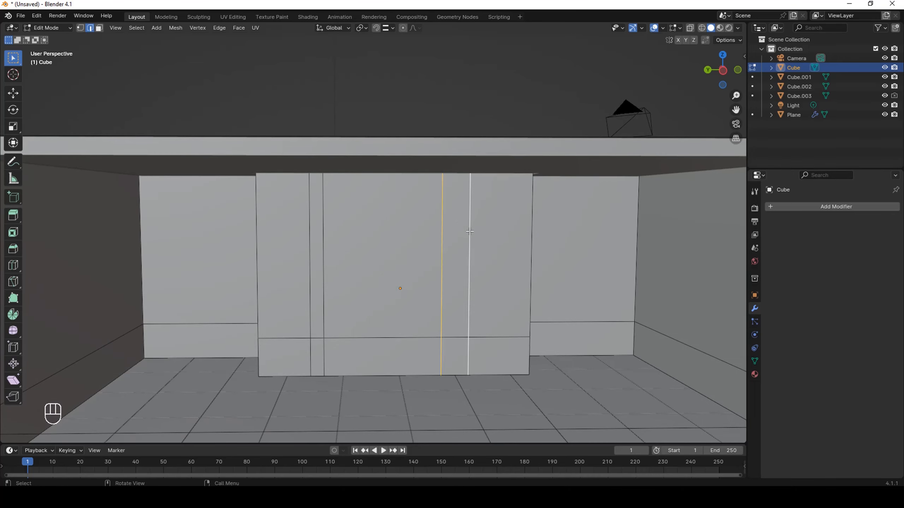
key(g)
key(y)
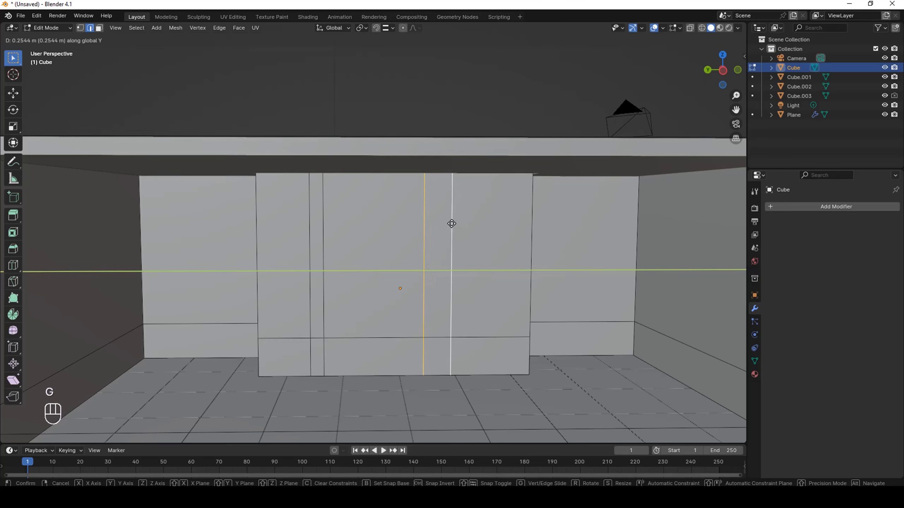
click(449, 224)
Add another vertical loop cut near the projecting wall section's right end, slid by a factor of about -0.555.
key(ctrl+r)
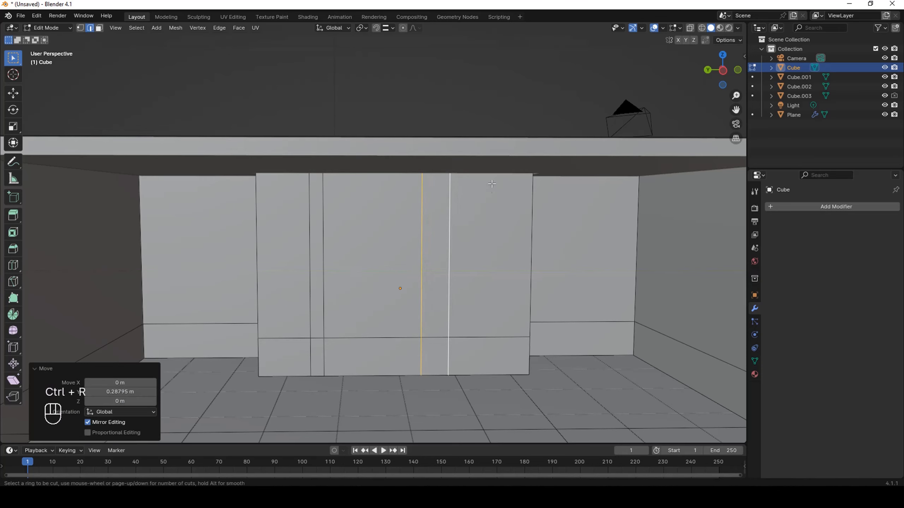
click(495, 172)
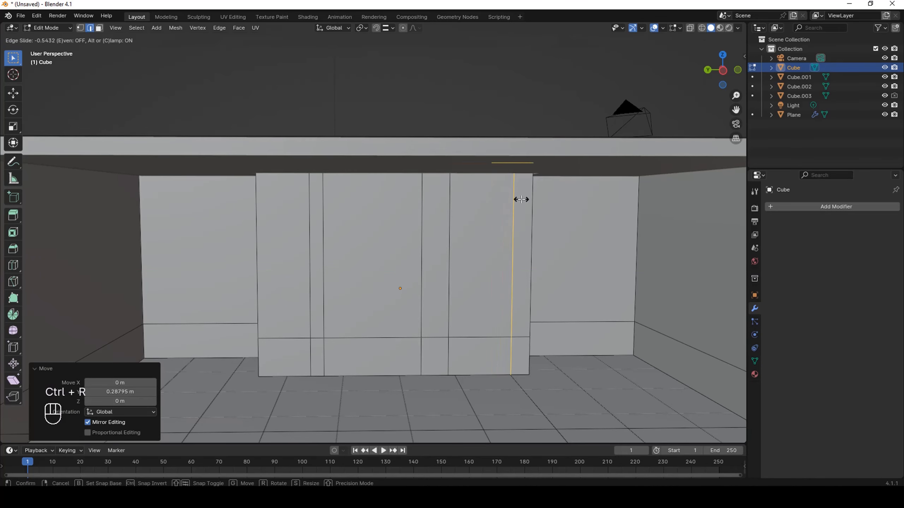
click(522, 199)
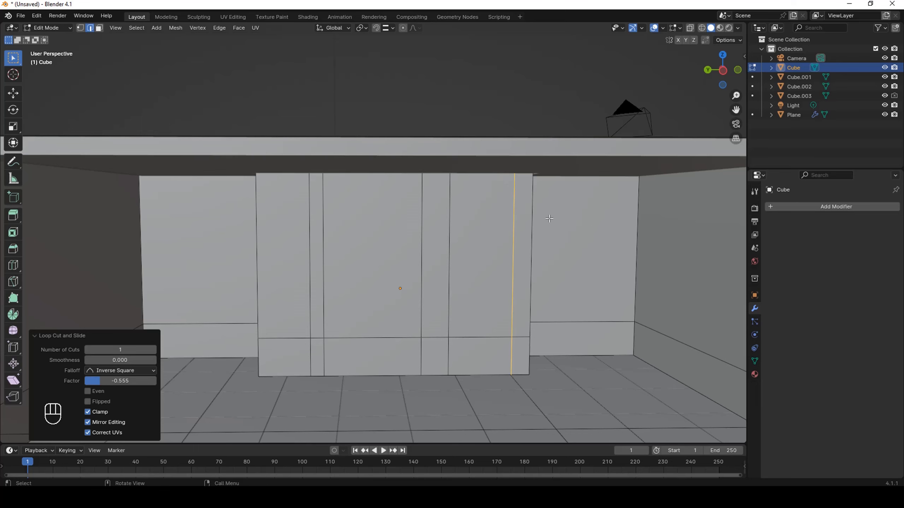
click(603, 324)
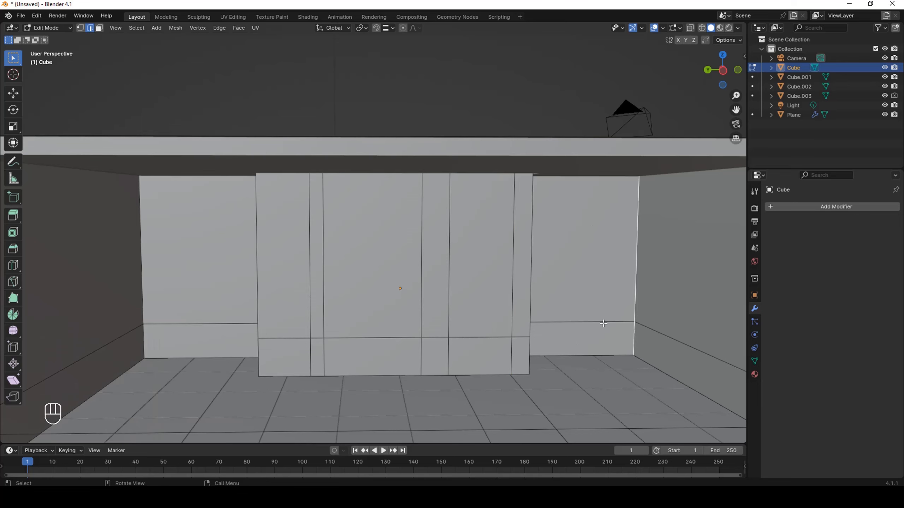
Hide the wireframe cutter block around the floor and return to editing the room walls' mesh.
key(Tab)
scroll(362, 292, down, 3)
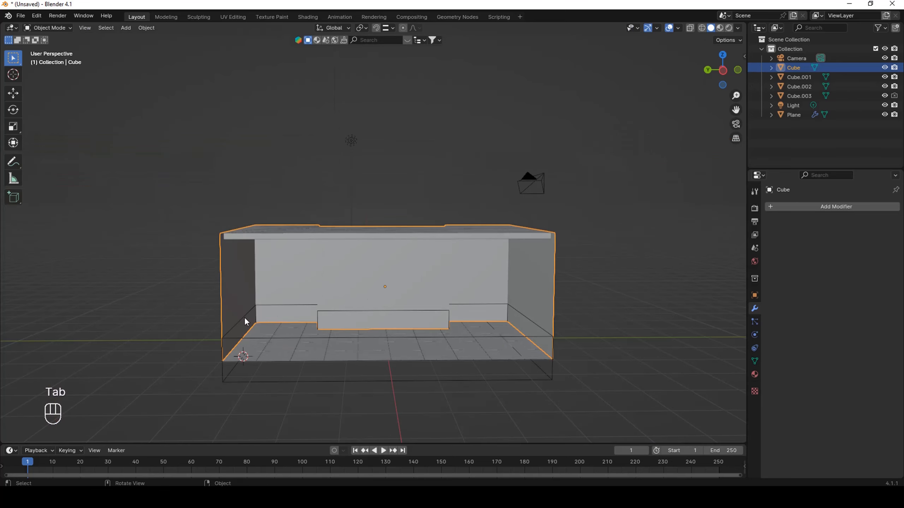
click(258, 343)
click(260, 340)
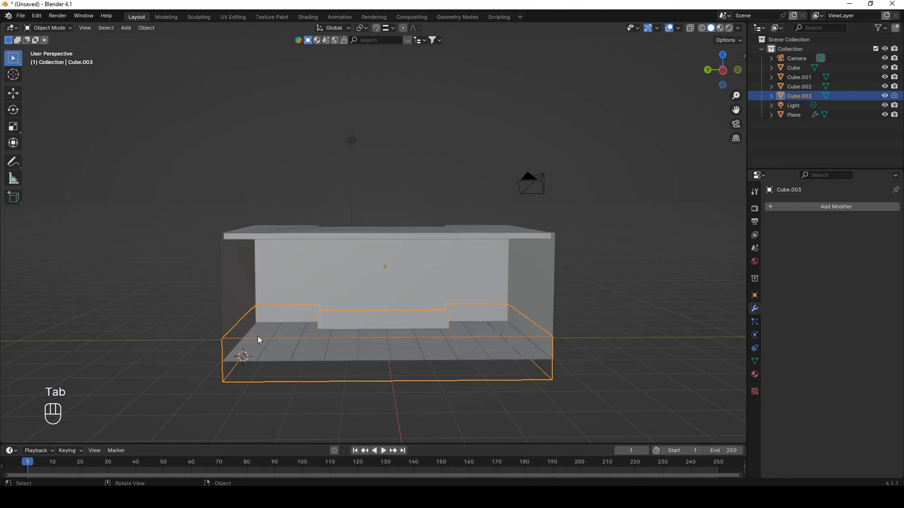
key(h)
scroll(389, 294, up, 4)
scroll(390, 298, down, 2)
click(433, 259)
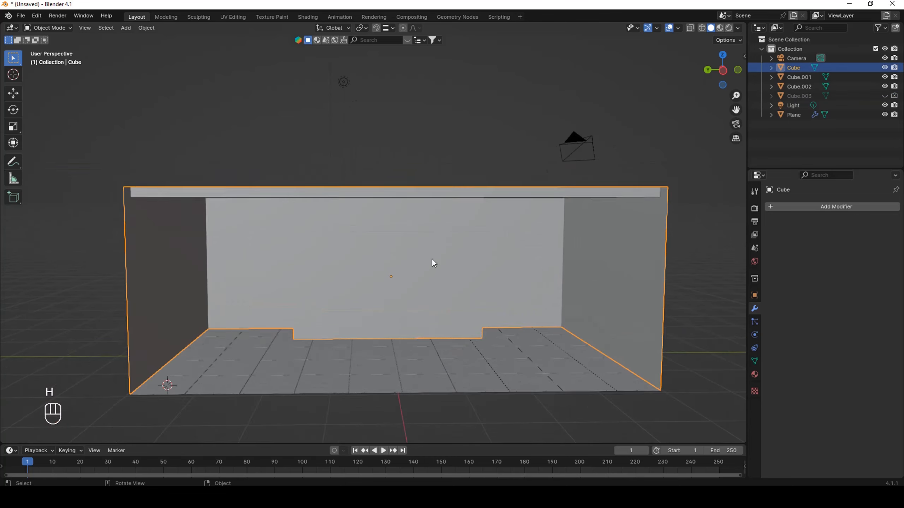
scroll(436, 254, down, 2)
scroll(361, 301, up, 2)
key(Tab)
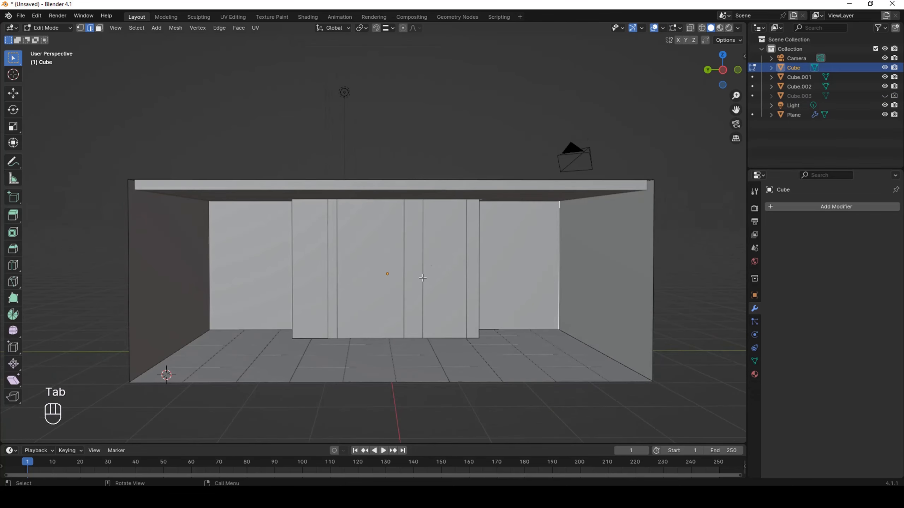
Select the five vertical edge loops on the projecting wall section and bevel them into thin strips about 0.00108 m wide with one segment.
scroll(498, 255, up, 2)
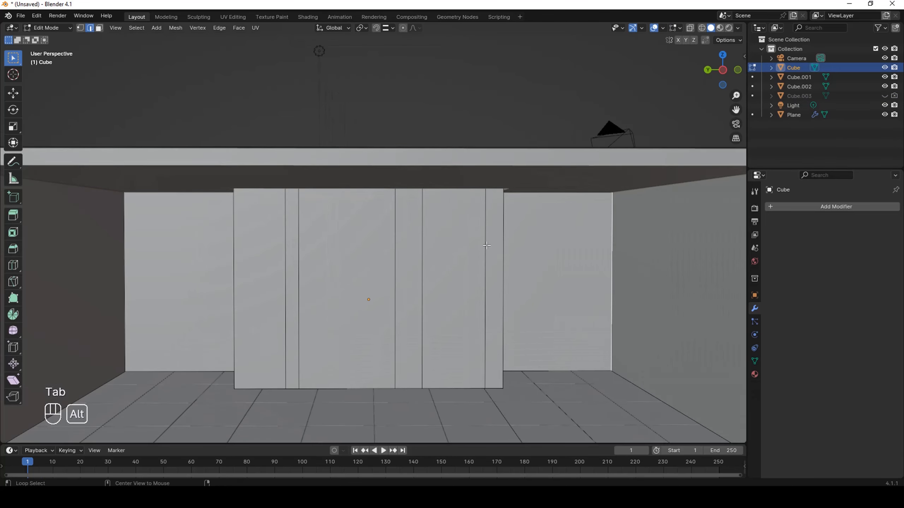
shift+click(423, 254)
shift+click(398, 258)
shift+click(301, 265)
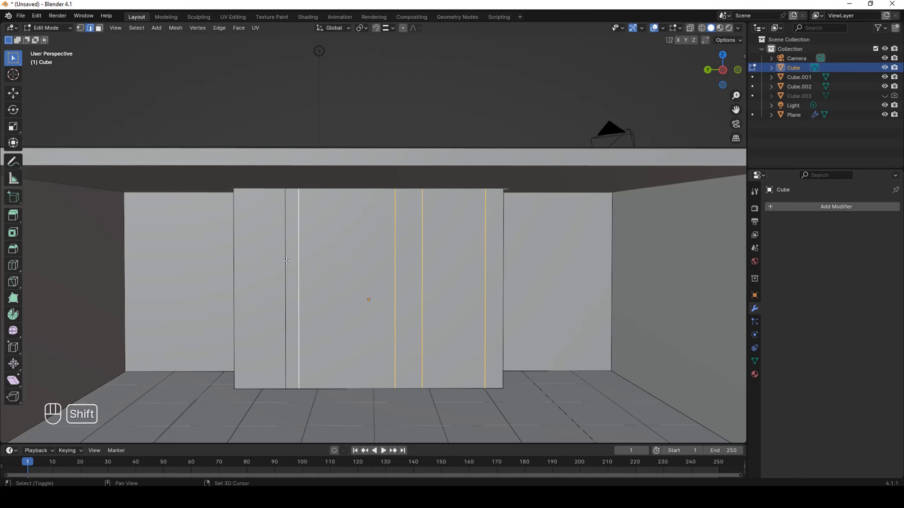
shift+click(287, 265)
middle_drag(333, 273, 282, 375)
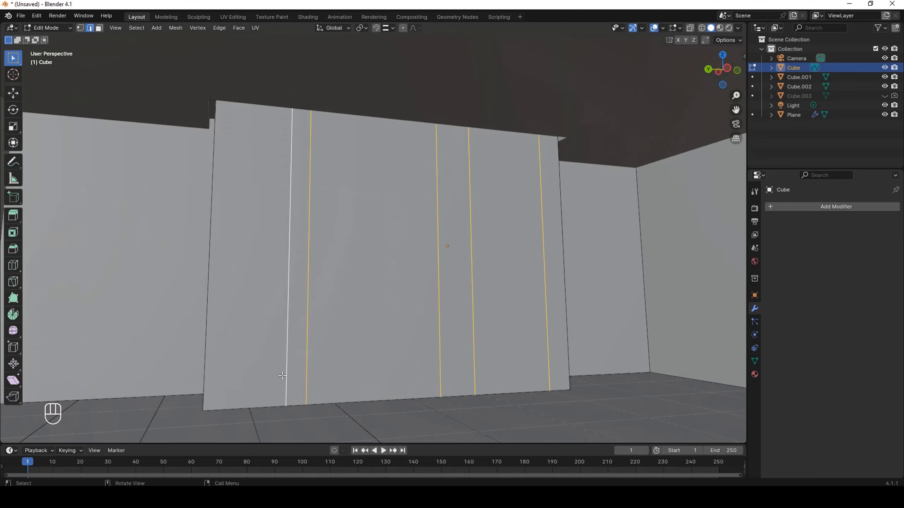
scroll(290, 291, up, 2)
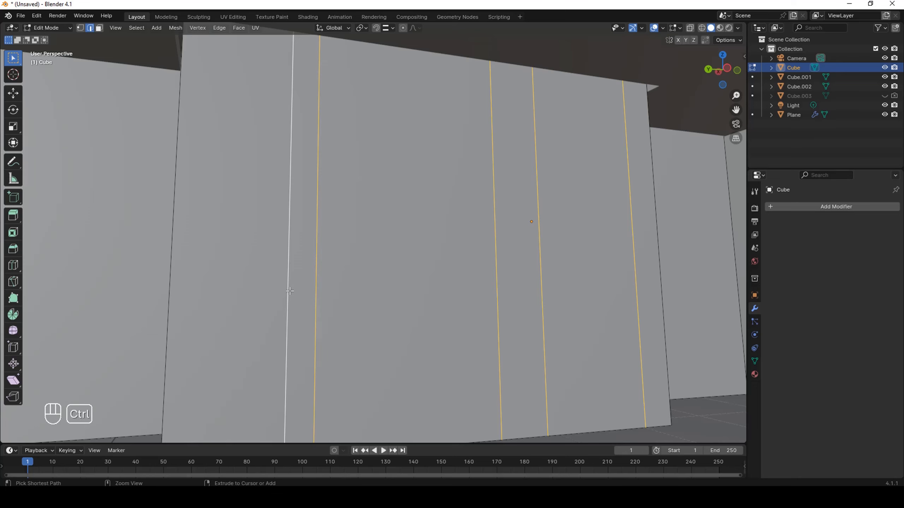
key(ctrl+r)
key(Escape)
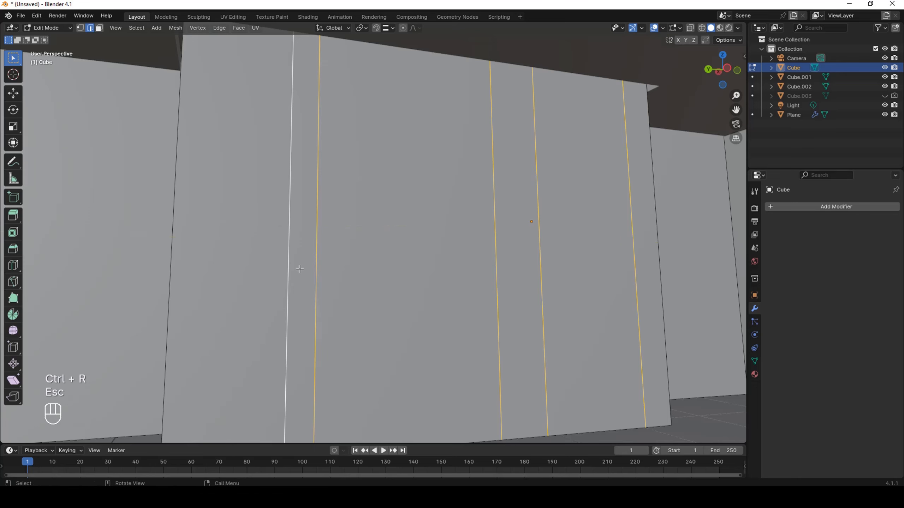
key(ctrl+b)
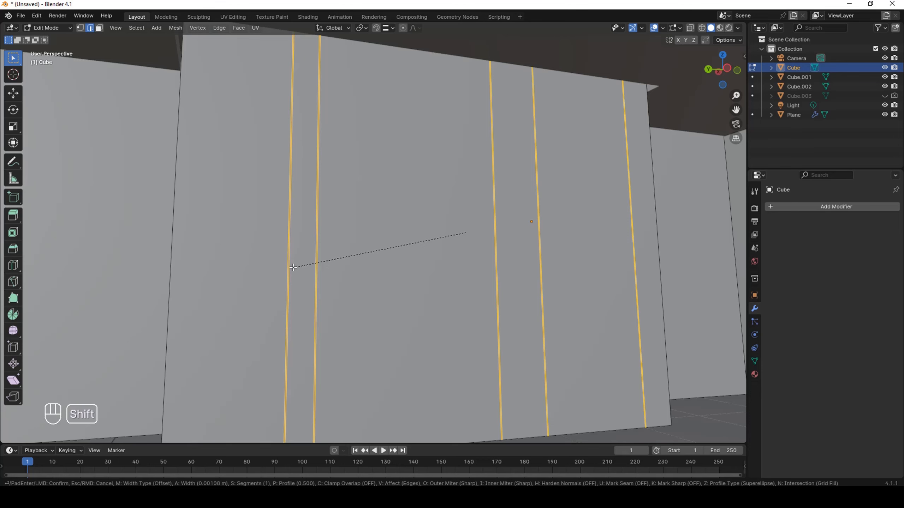
click(293, 268)
scroll(374, 243, down, 4)
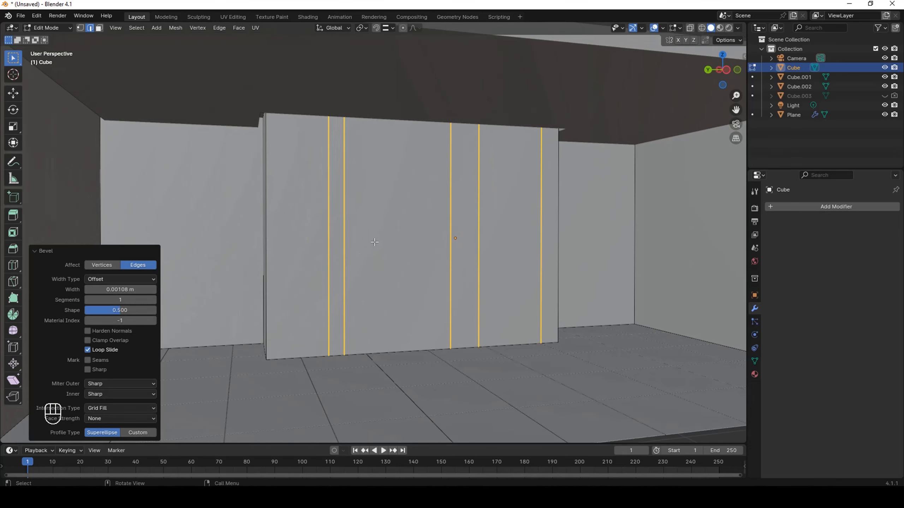
Add a second material slot with a new material to the walls and assign it to the five thin bevelled strip faces.
click(100, 29)
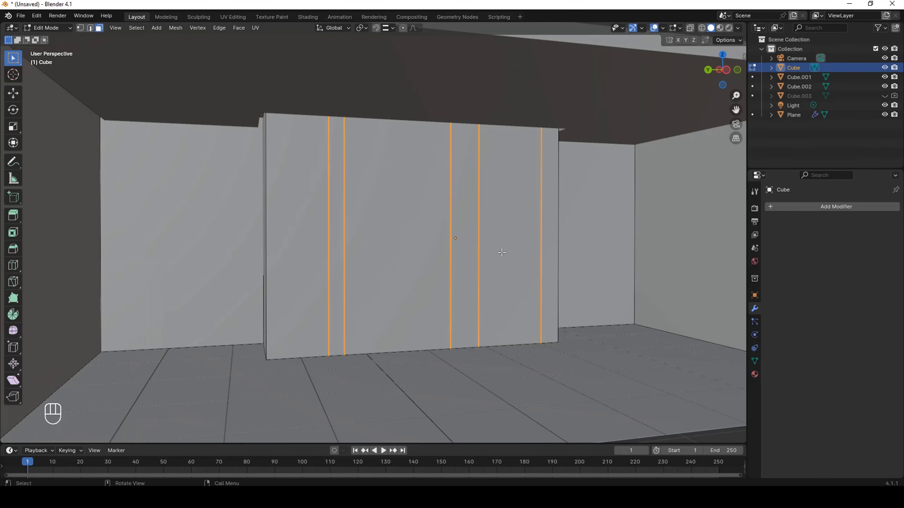
middle_drag(467, 174, 390, 232)
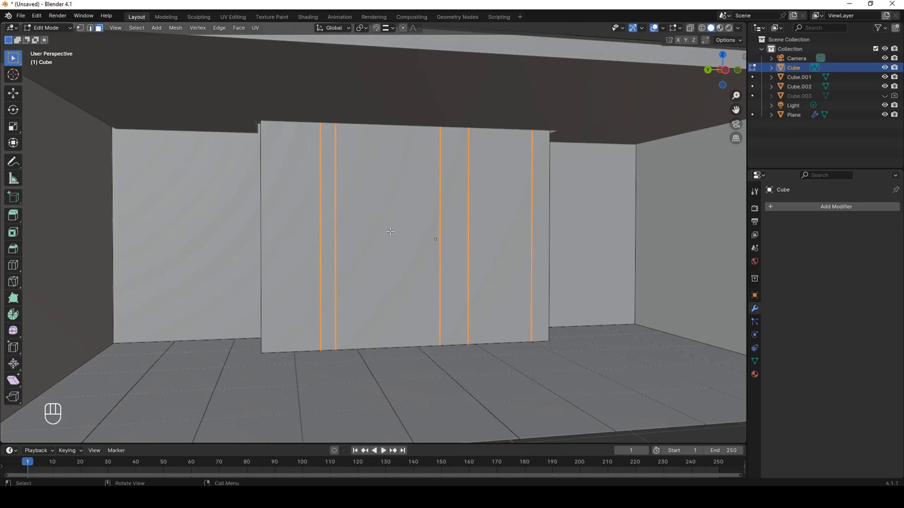
click(755, 374)
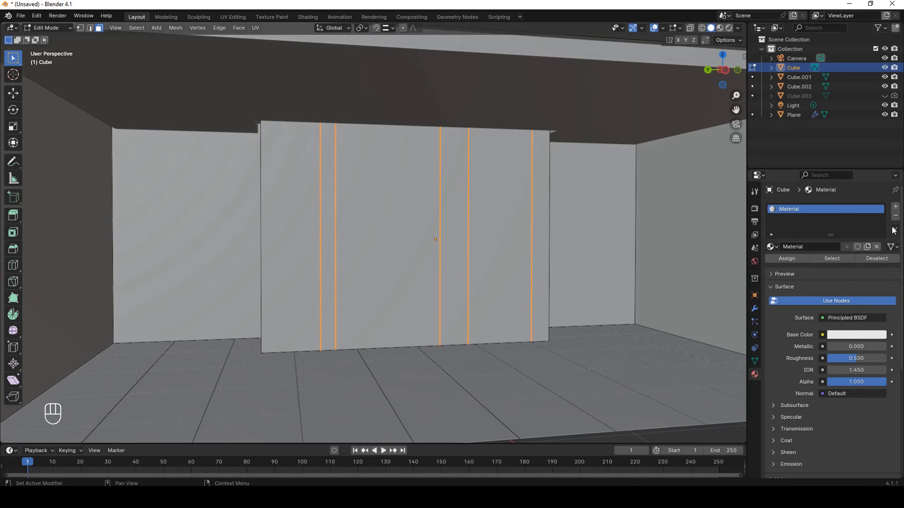
click(896, 207)
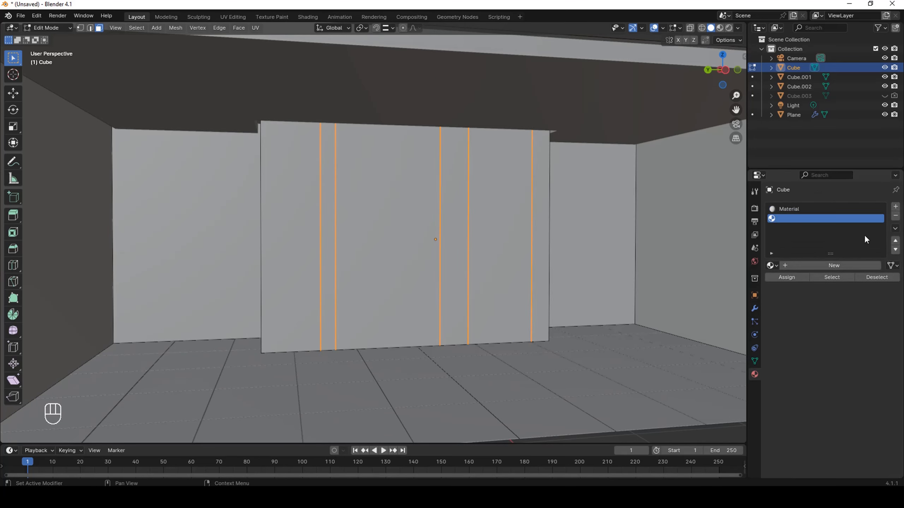
click(790, 280)
click(826, 266)
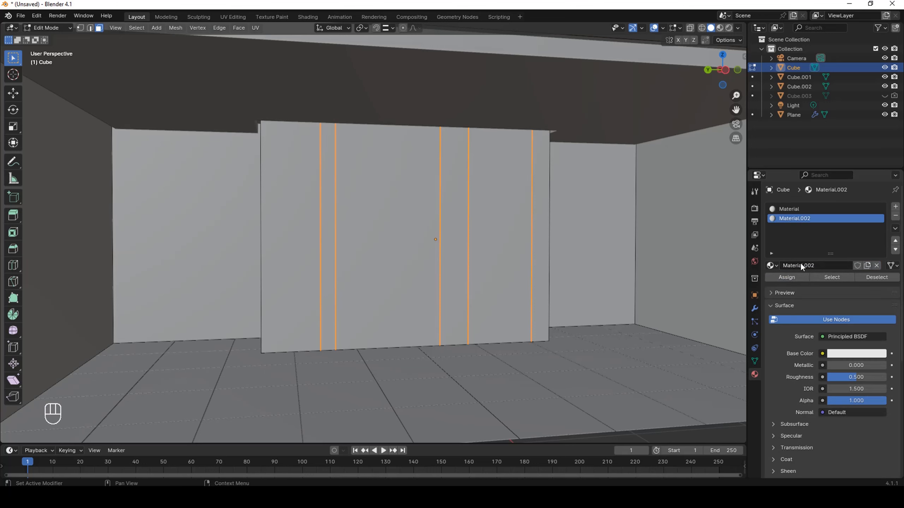
click(786, 276)
middle_drag(491, 234, 506, 234)
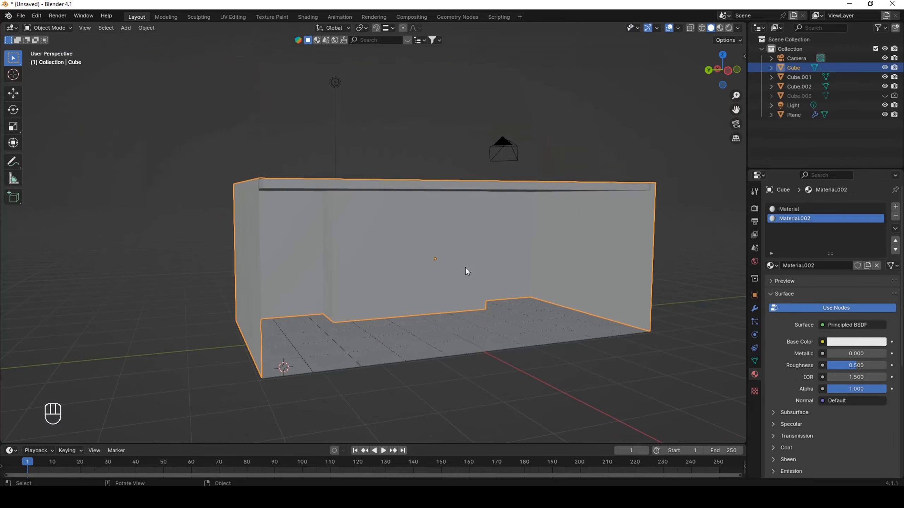
middle_drag(418, 209, 527, 235)
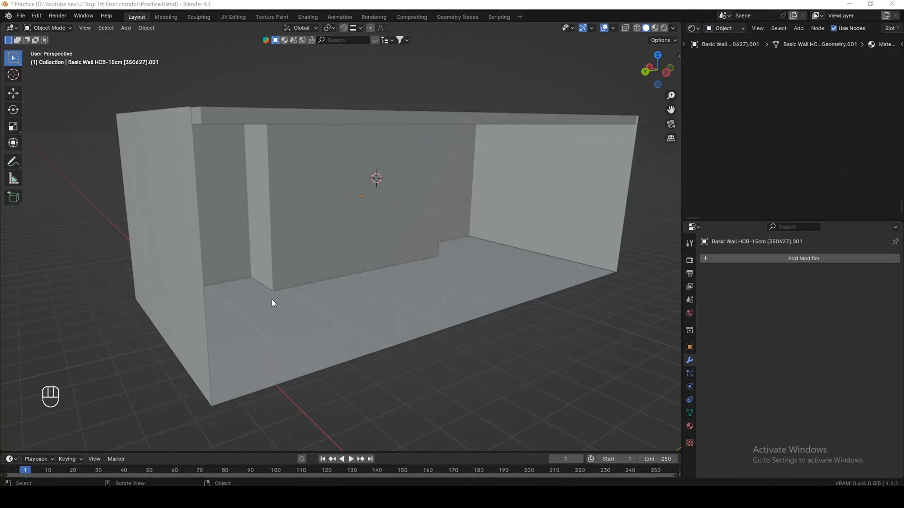
Add a horizontal loop cut around the base of the room walls and raise it 0.08 m above their bottom edge.
middle_drag(272, 303, 340, 285)
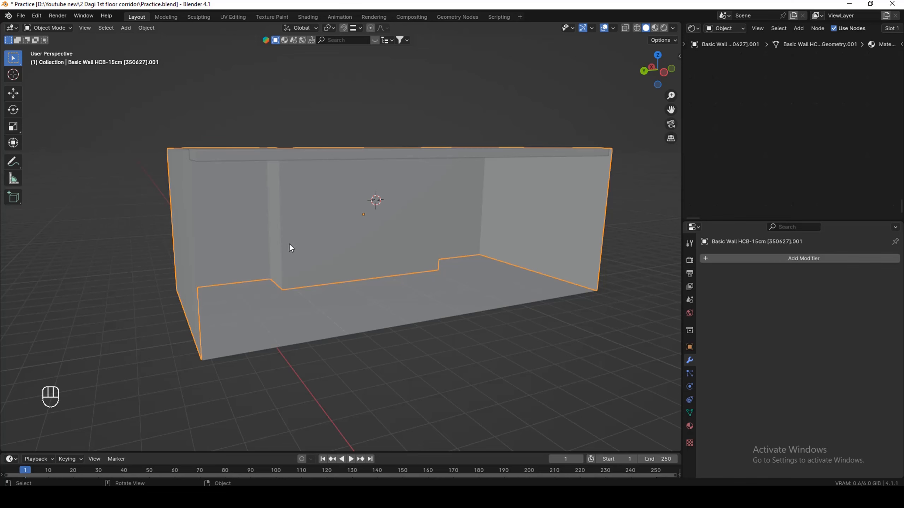
middle_drag(329, 272, 334, 250)
key(Tab)
scroll(276, 214, up, 6)
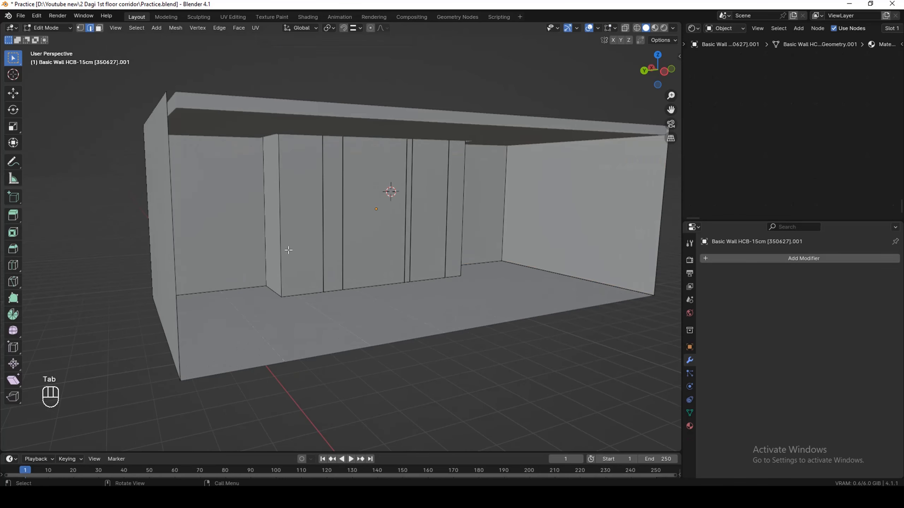
key(ctrl+r)
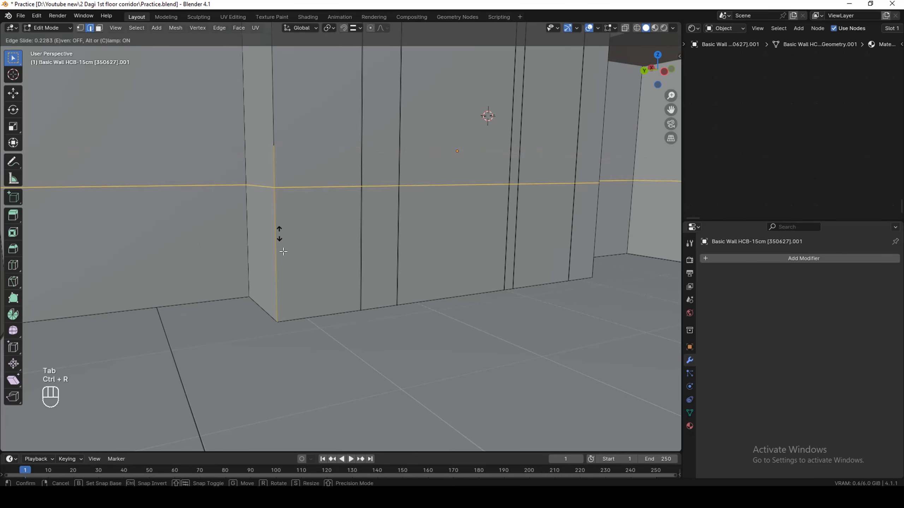
click(297, 430)
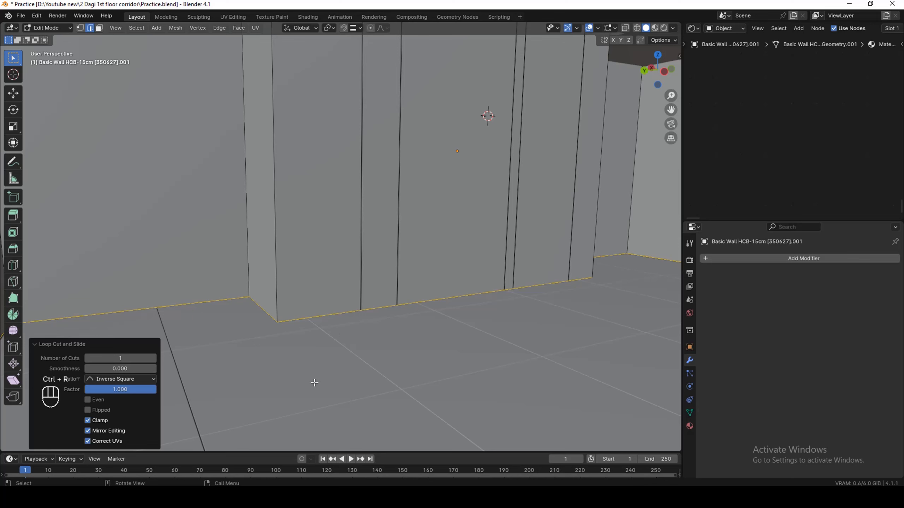
key(g)
key(z)
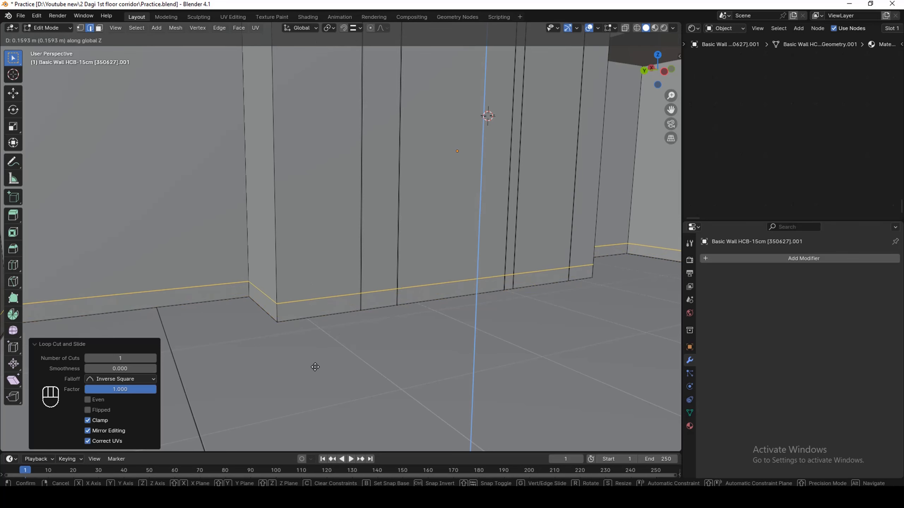
text(0.08)
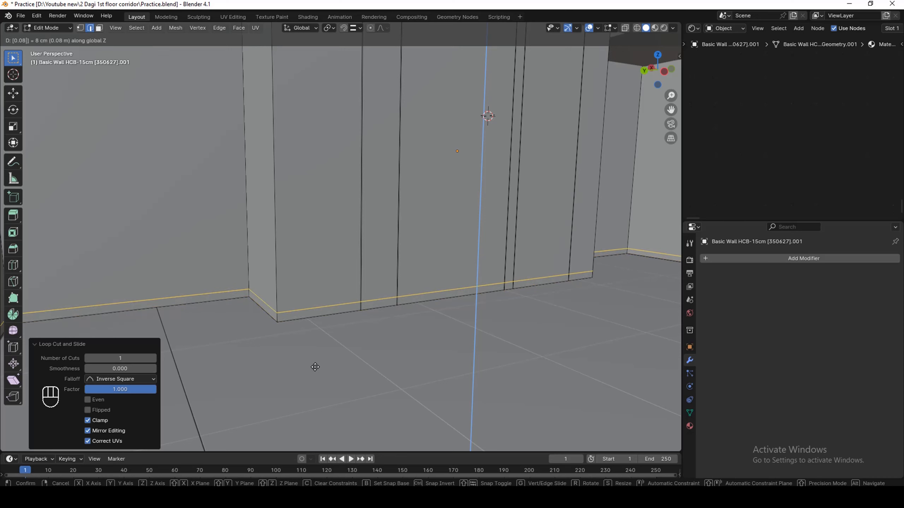
key(Return)
Duplicate the face loop along the walls' base in place and separate the selection into its own skirting object.
scroll(322, 300, up, 2)
key(3)
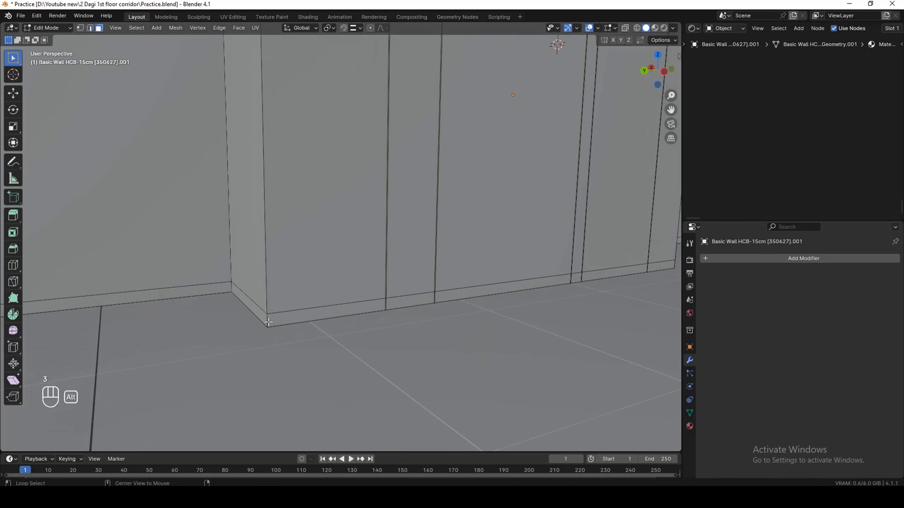
key(shift+d)
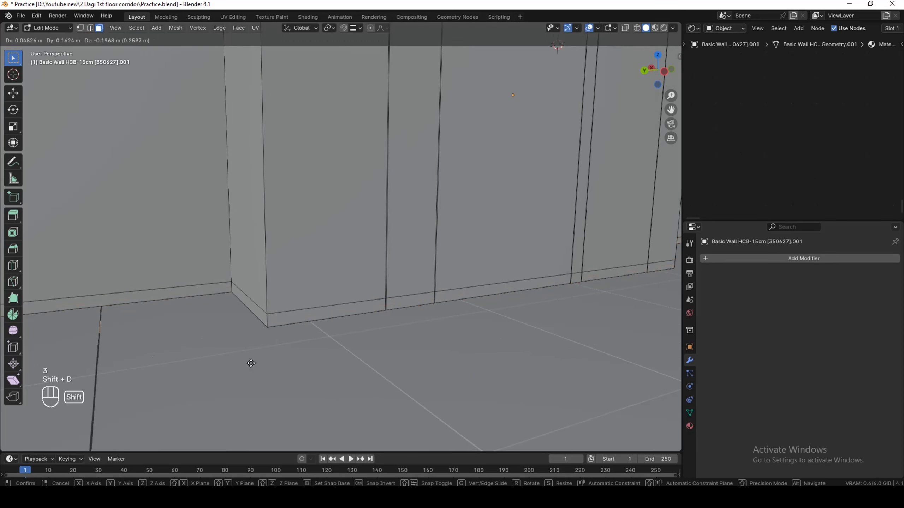
right_click(274, 332)
key(p)
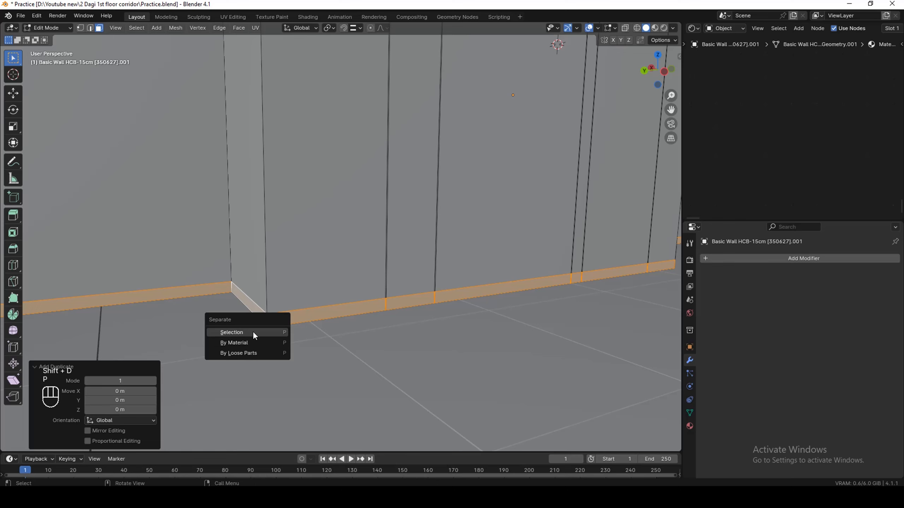
click(256, 331)
scroll(264, 324, up, 4)
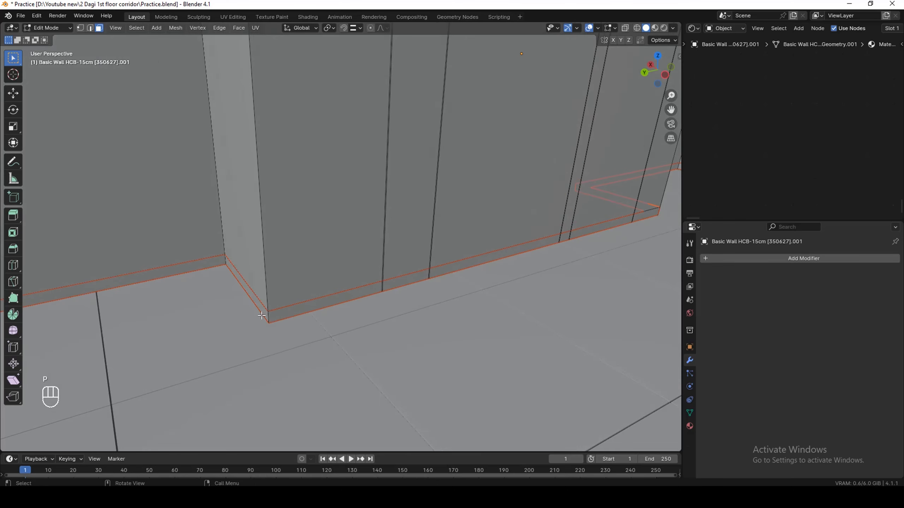
Select the separated skirting strip in Object Mode and add a Solidify modifier set to Complex mode.
key(Tab)
click(271, 316)
middle_drag(270, 315, 293, 291)
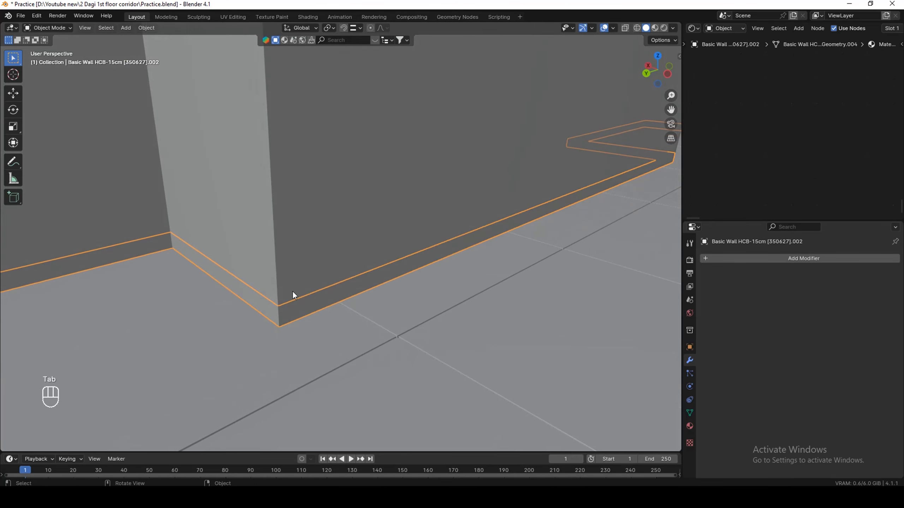
click(805, 257)
mouse_move(803, 256)
click(690, 370)
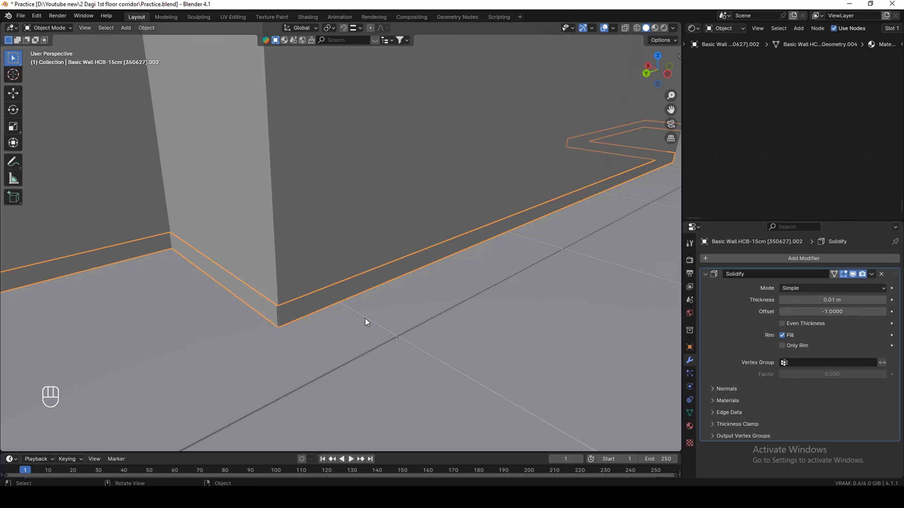
middle_drag(365, 318, 257, 276)
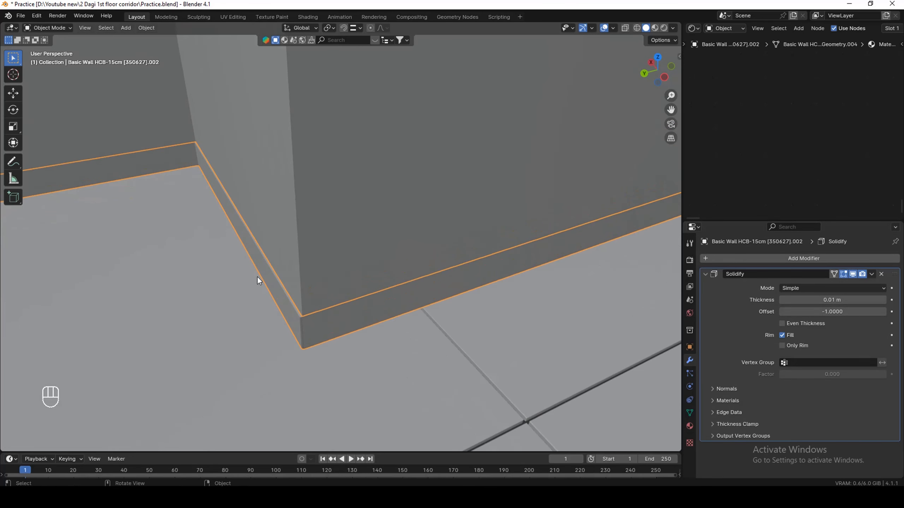
click(818, 287)
click(800, 309)
middle_drag(388, 381, 336, 274)
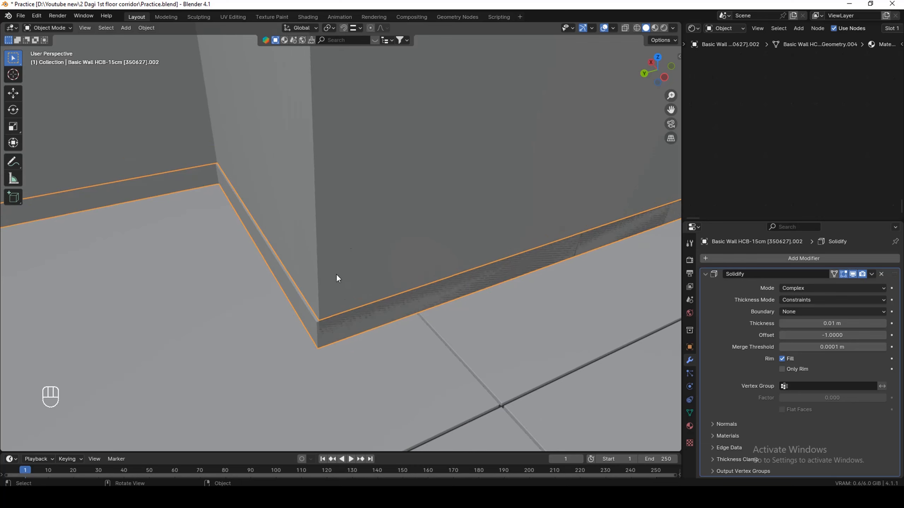
Set the skirting's Solidify thickness to 0.015 m.
middle_drag(305, 339, 152, 228)
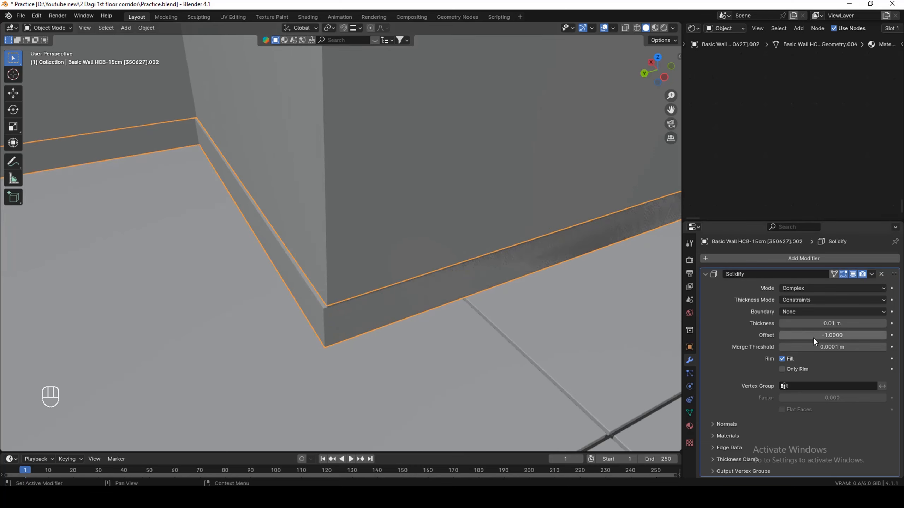
shift+drag(814, 324, 103, 327)
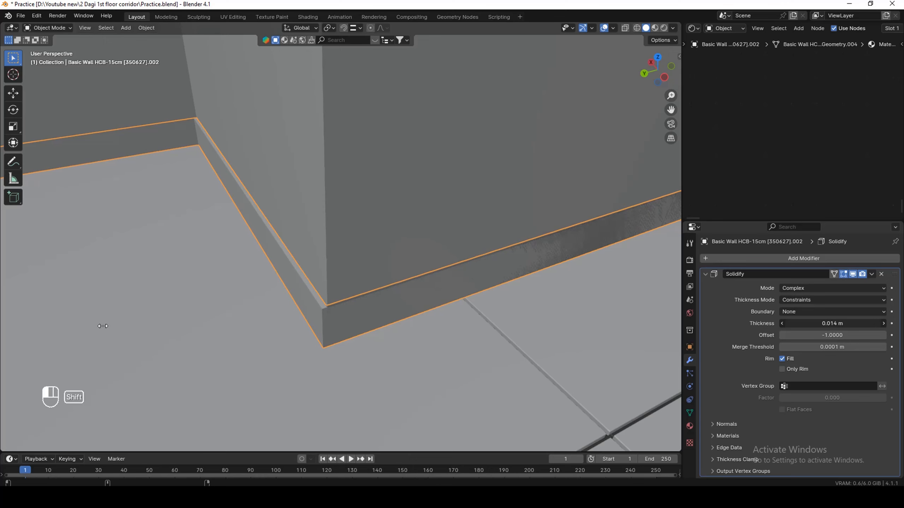
click(827, 325)
text(.0)
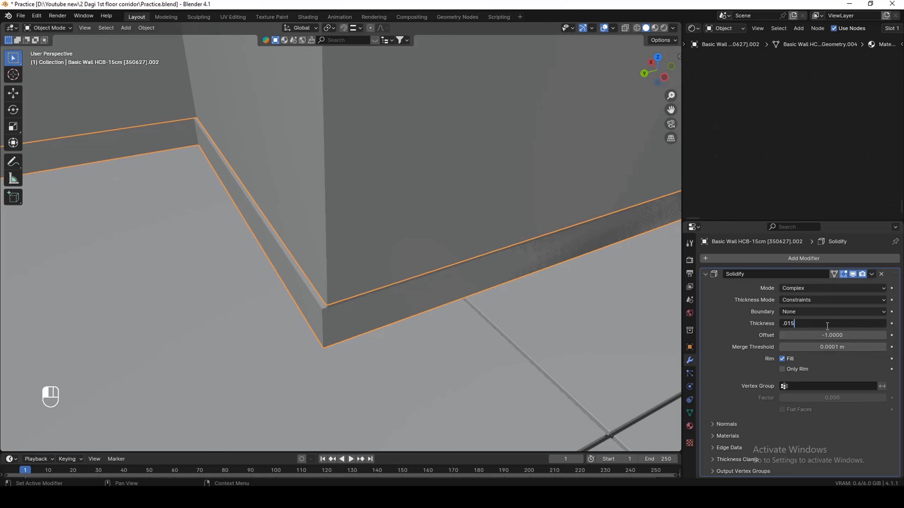
text(15)
key(Return)
Flip the normals of the skirting face next to the projecting wall's outer corner.
middle_drag(317, 300, 374, 333)
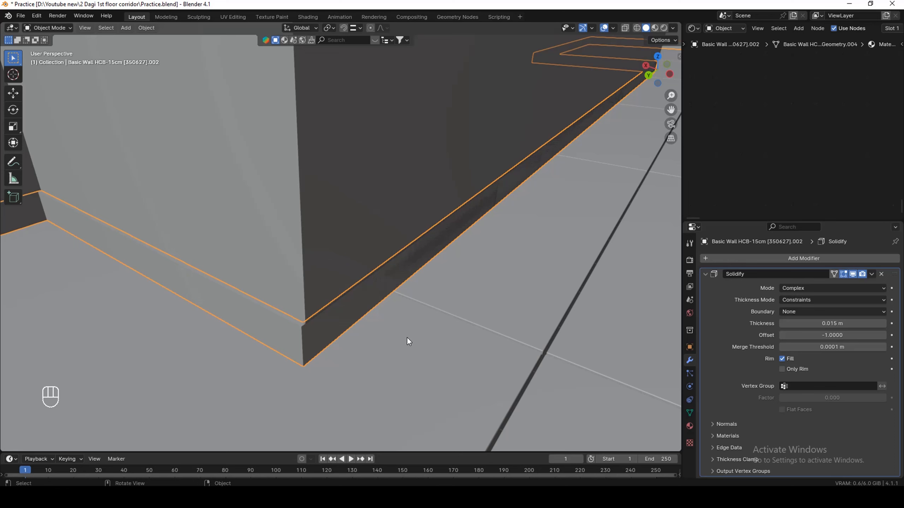
middle_drag(390, 351, 385, 349)
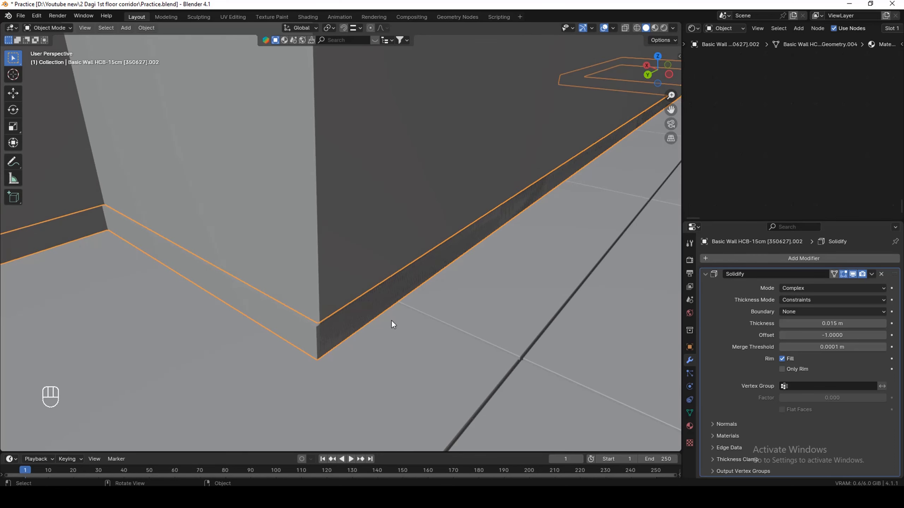
key(Tab)
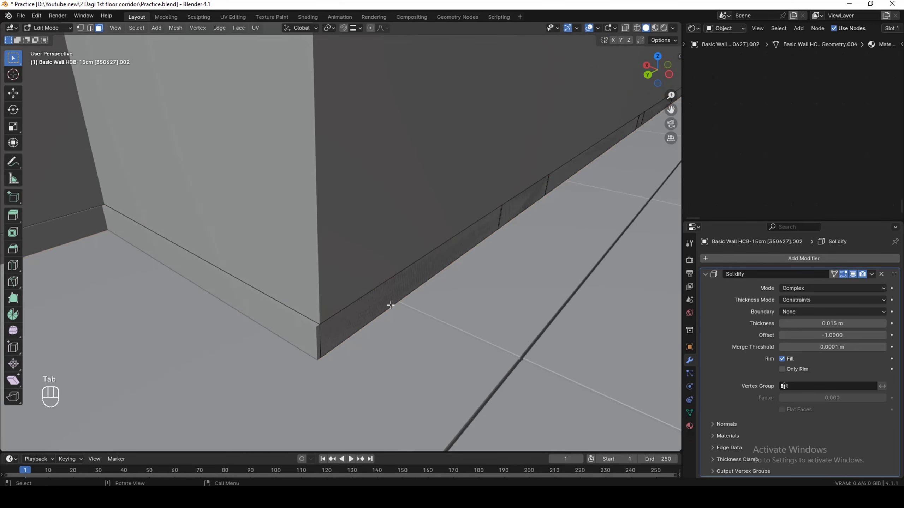
click(347, 314)
middle_drag(348, 314, 348, 320)
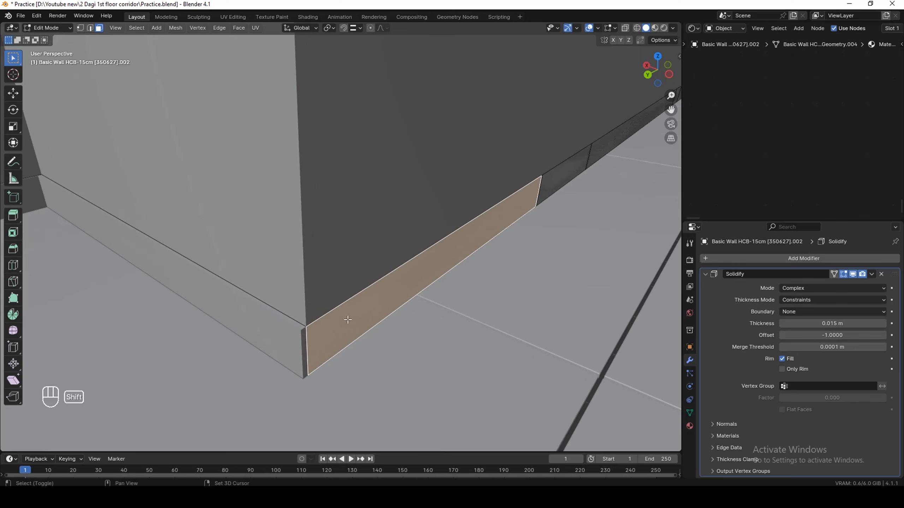
key(shift+f)
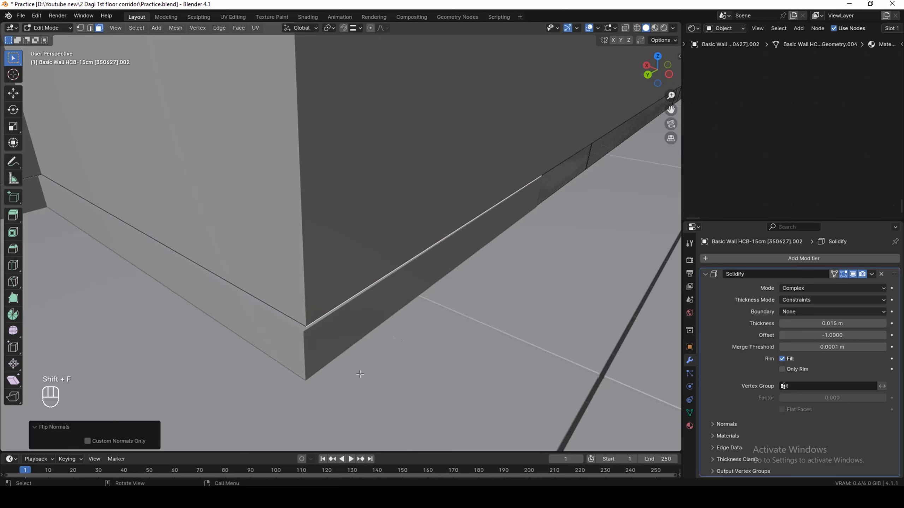
Select the remaining skirting faces along the projecting wall's front, including the thin strip faces, and flip their normals.
middle_drag(360, 375, 414, 218)
click(421, 232)
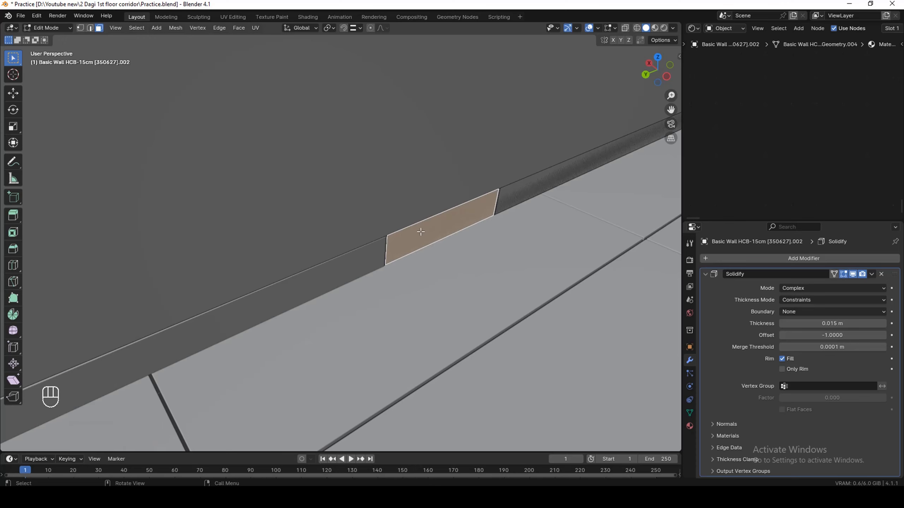
scroll(348, 271, up, 3)
middle_drag(348, 271, 372, 234)
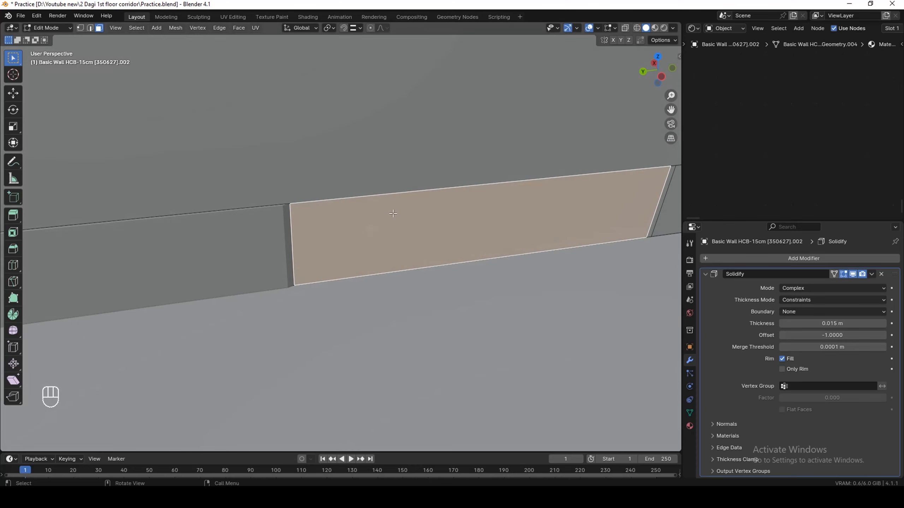
click(287, 216)
middle_drag(287, 216, 383, 200)
key(ctrl)
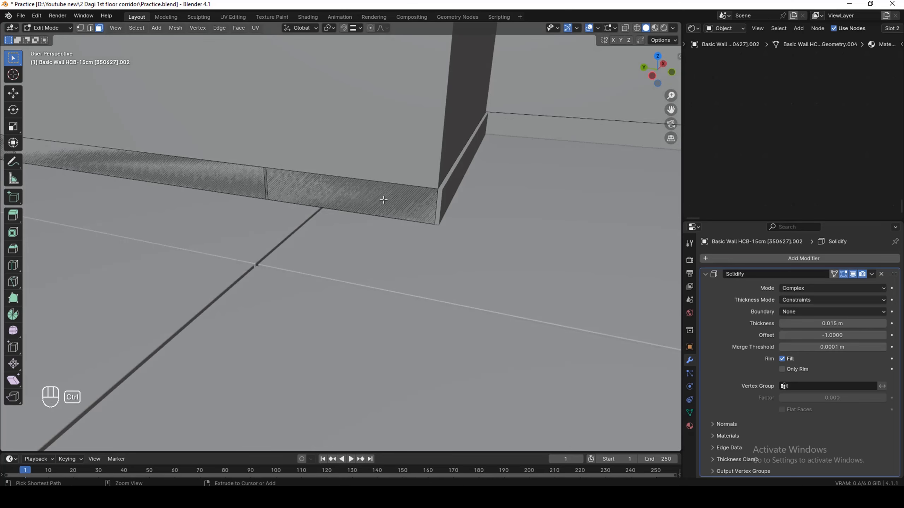
ctrl+click(383, 200)
scroll(284, 192, down, 5)
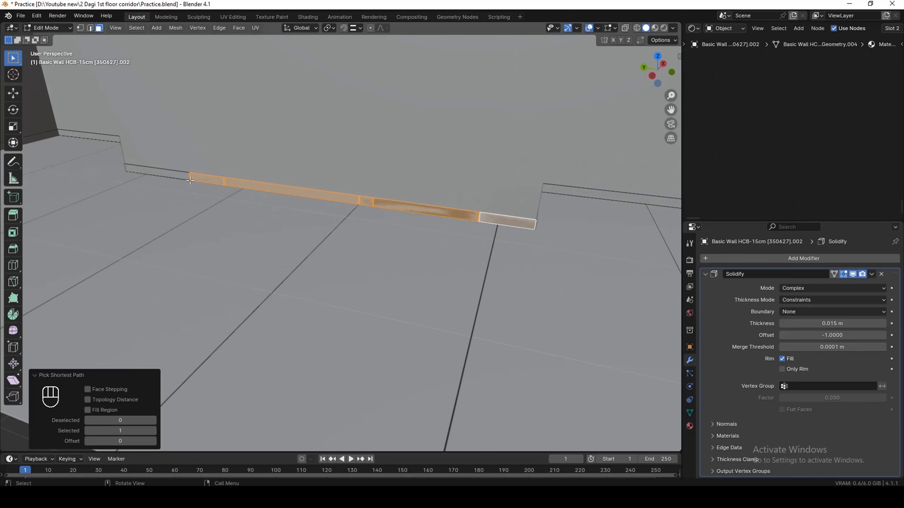
scroll(596, 214, up, 5)
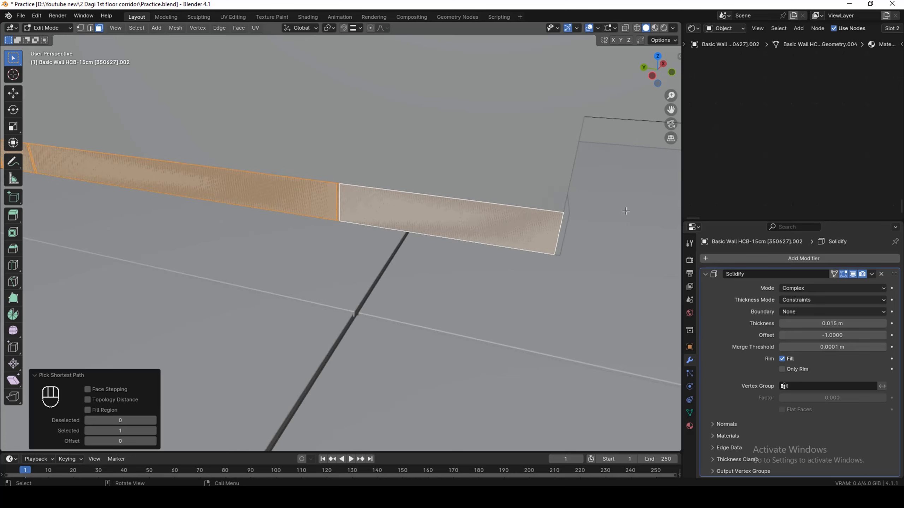
key(shift+f)
middle_drag(544, 206, 617, 282)
key(Tab)
Apply the skirting object's scale.
scroll(601, 242, down, 4)
middle_drag(591, 245, 614, 223)
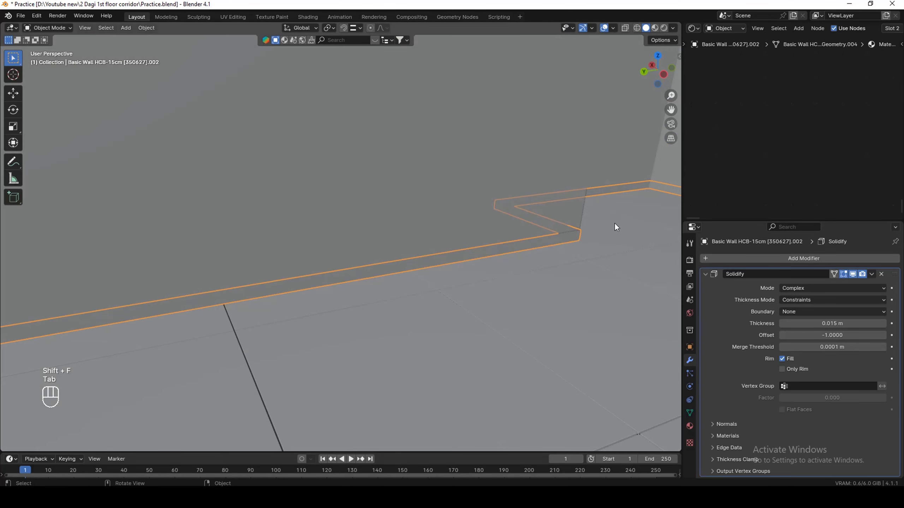
scroll(617, 225, down, 3)
scroll(332, 268, up, 3)
middle_drag(332, 268, 309, 313)
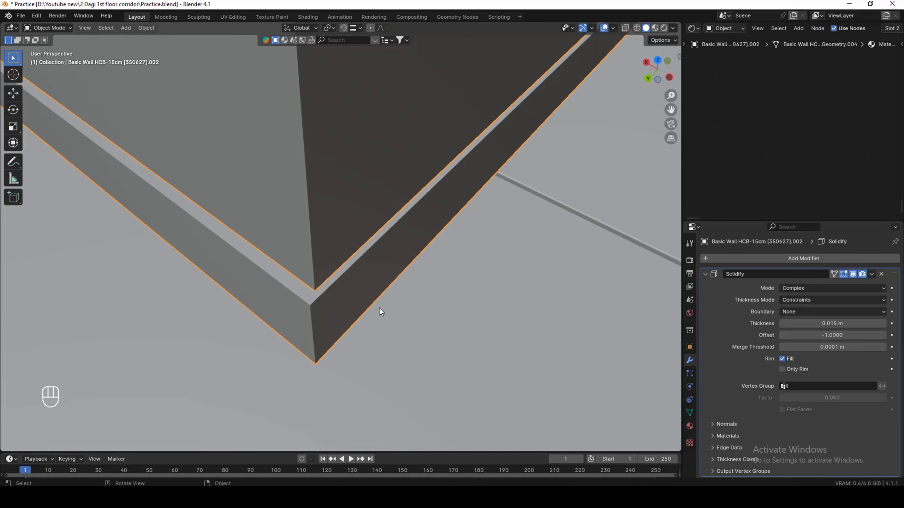
key(n)
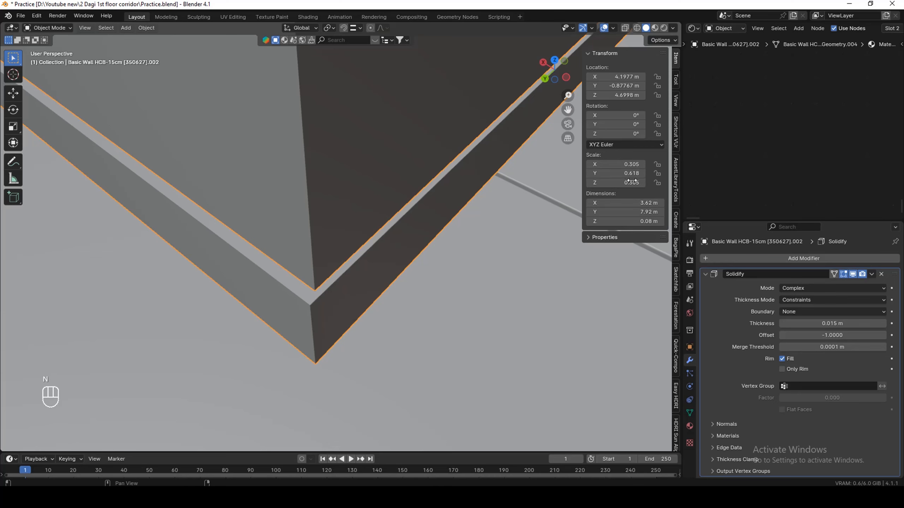
key(ctrl+a)
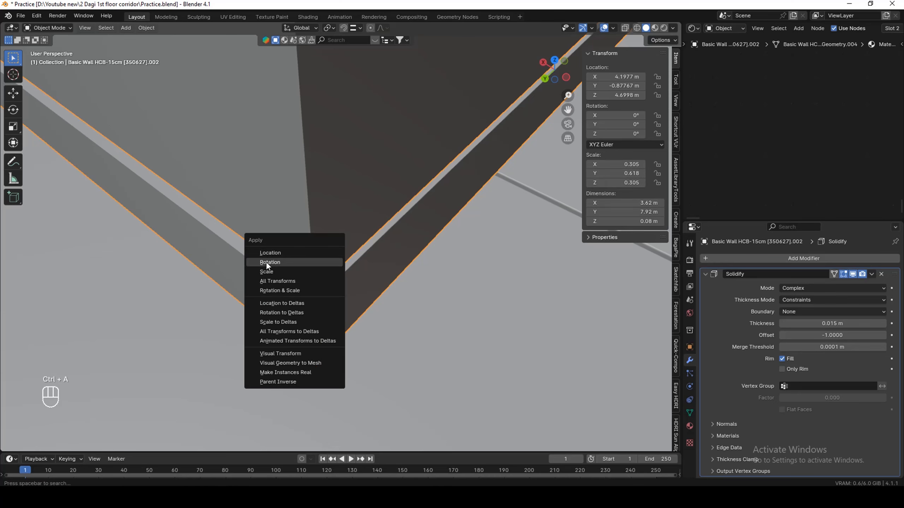
click(267, 271)
Set the skirting's Solidify thickness to 0.01 m.
mouse_move(325, 308)
middle_down()
mouse_move(258, 272)
mouse_move(344, 308)
mouse_move(398, 298)
mouse_move(336, 298)
middle_up()
click(820, 324)
text(.0)
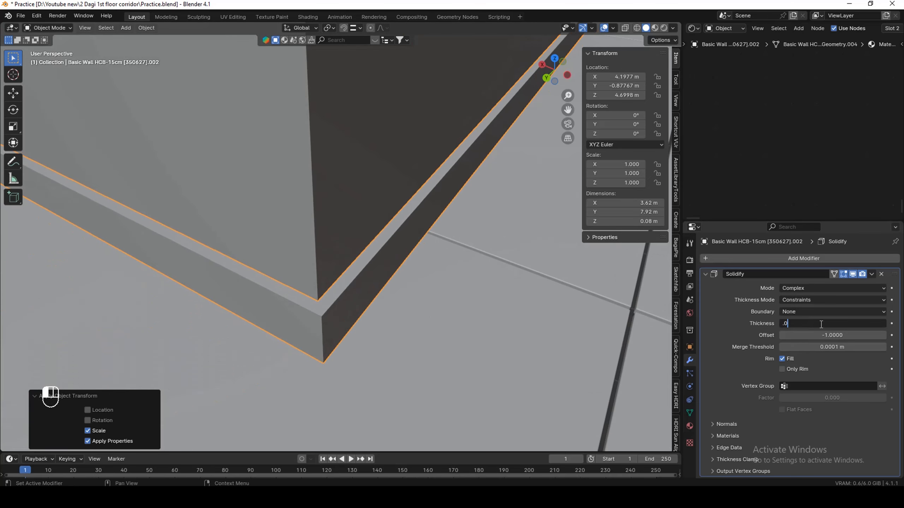
text(1)
key(Return)
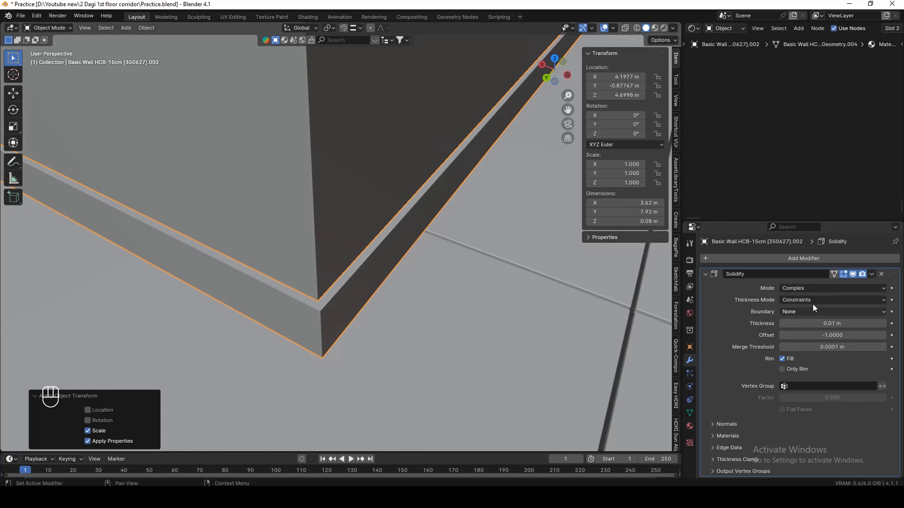
Add a Bevel modifier to the skirting after its Solidify modifier.
click(776, 257)
click(816, 266)
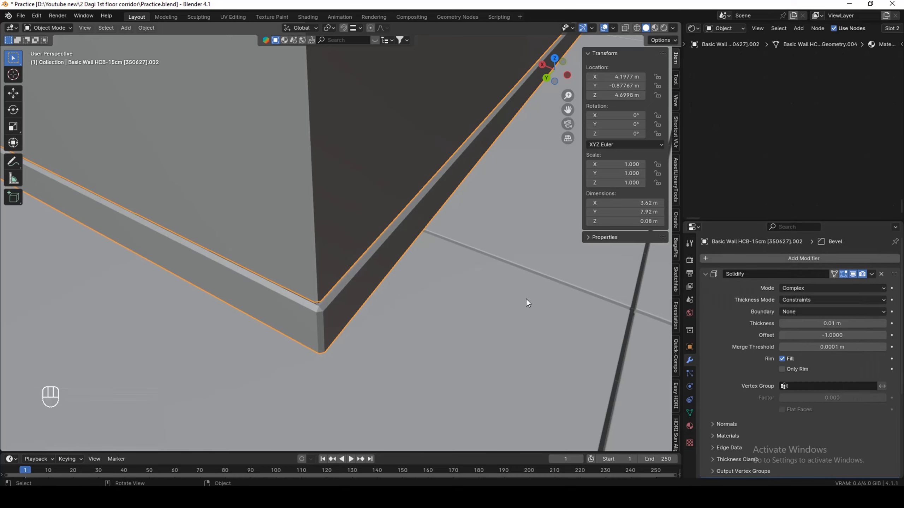
middle_drag(525, 298, 406, 301)
scroll(808, 353, down, 8)
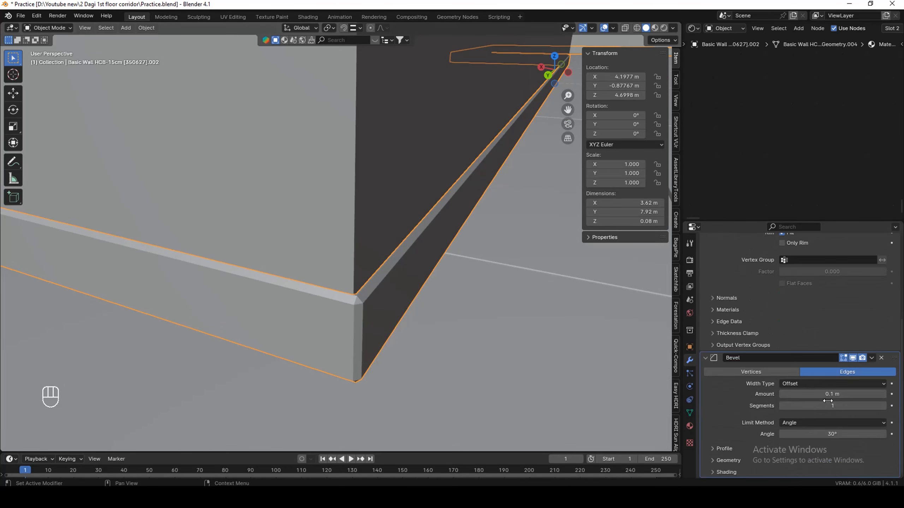
Set the skirting's Bevel amount to 0.004 m with 6 segments.
click(828, 394)
text(.01)
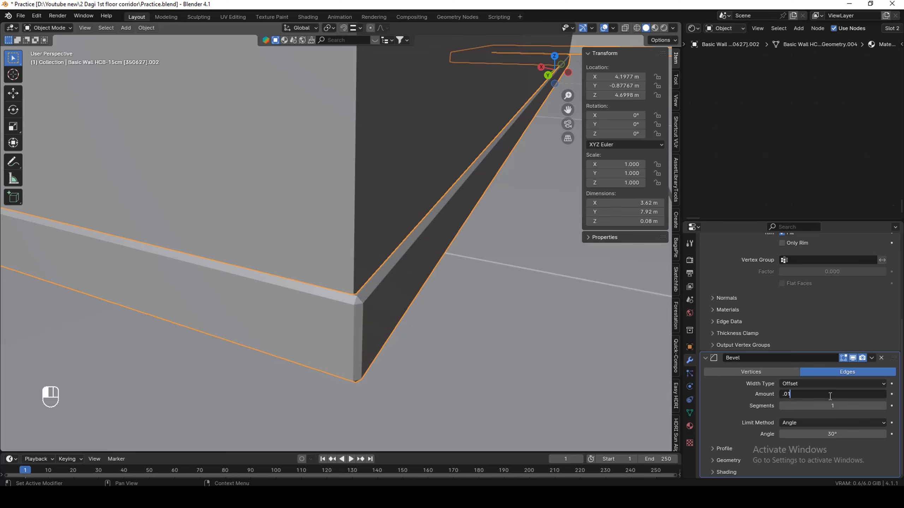
key(BackSpace)
text(04)
key(Tab)
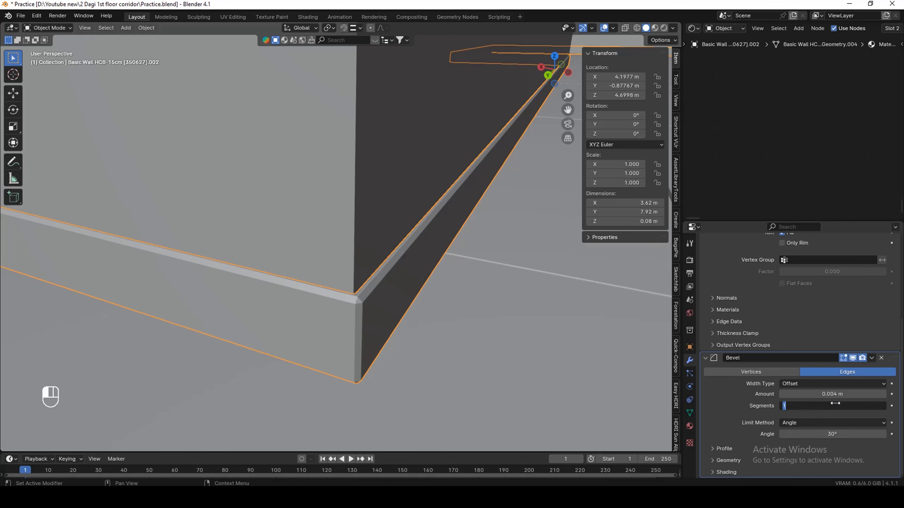
text(6)
key(Return)
middle_drag(373, 321, 306, 312)
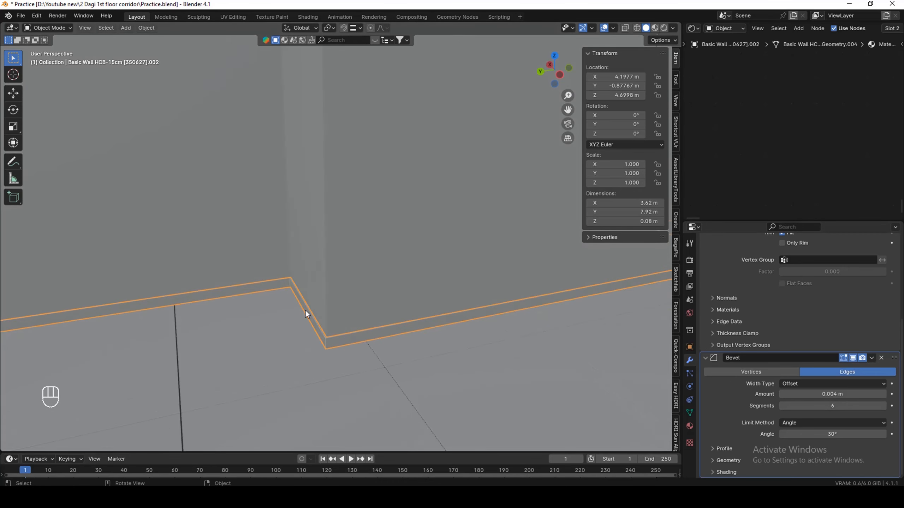
scroll(306, 312, down, 5)
key(n)
scroll(309, 311, down, 4)
middle_drag(324, 278, 436, 371)
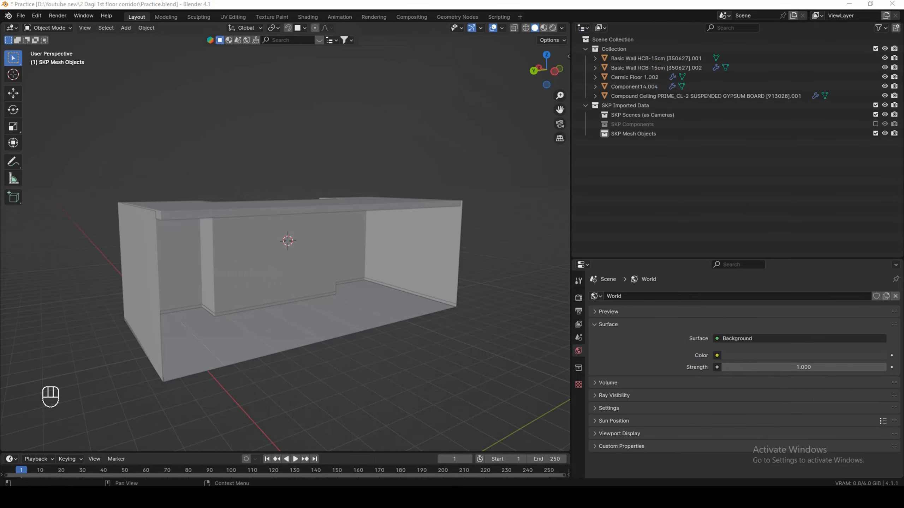
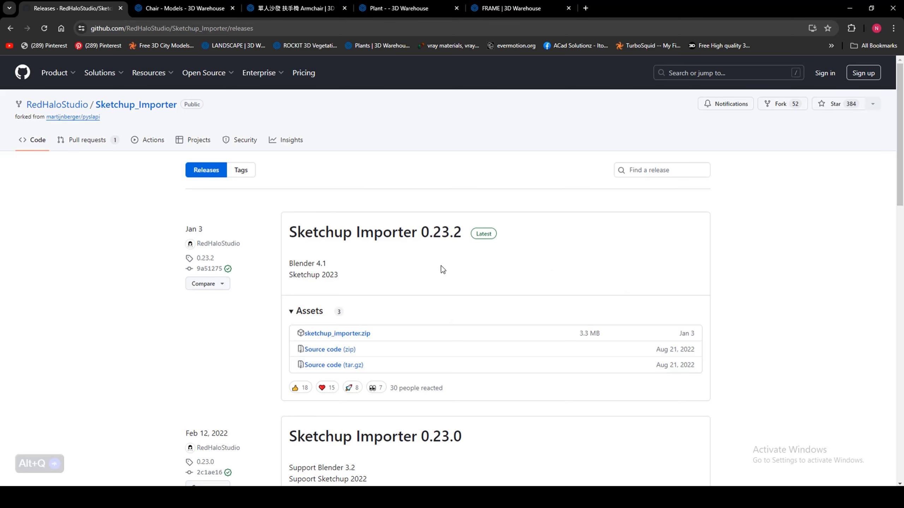
In the browser, look over the 3D Warehouse armchair, plant and frame model pages and the Sketchup Importer 0.23.2 release.
click(275, 7)
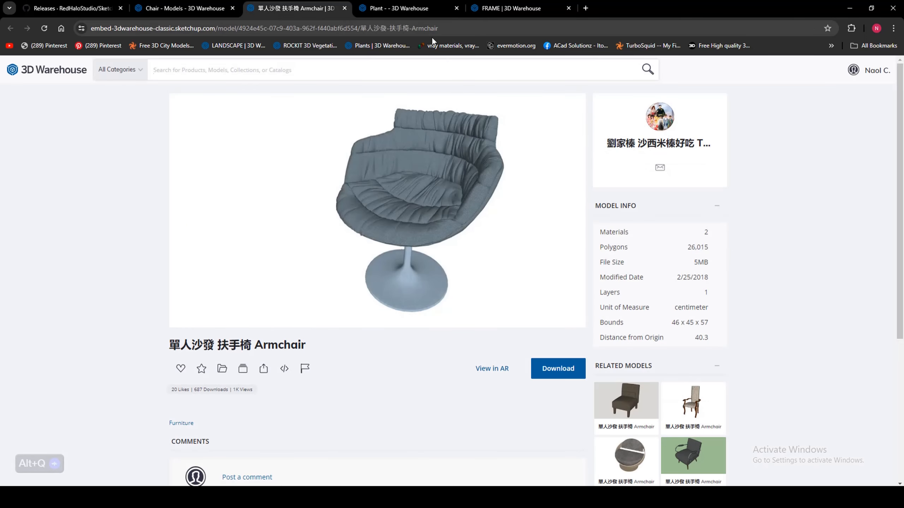
click(395, 9)
click(516, 9)
click(305, 7)
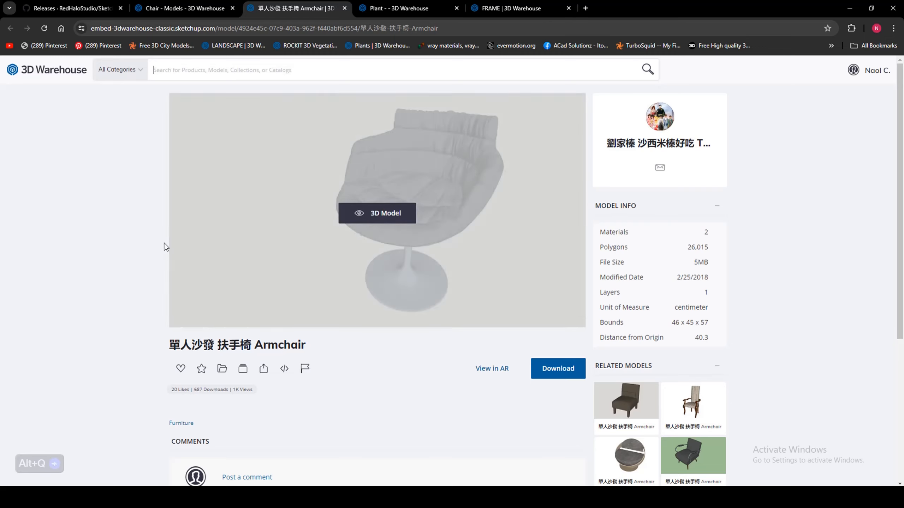
click(87, 8)
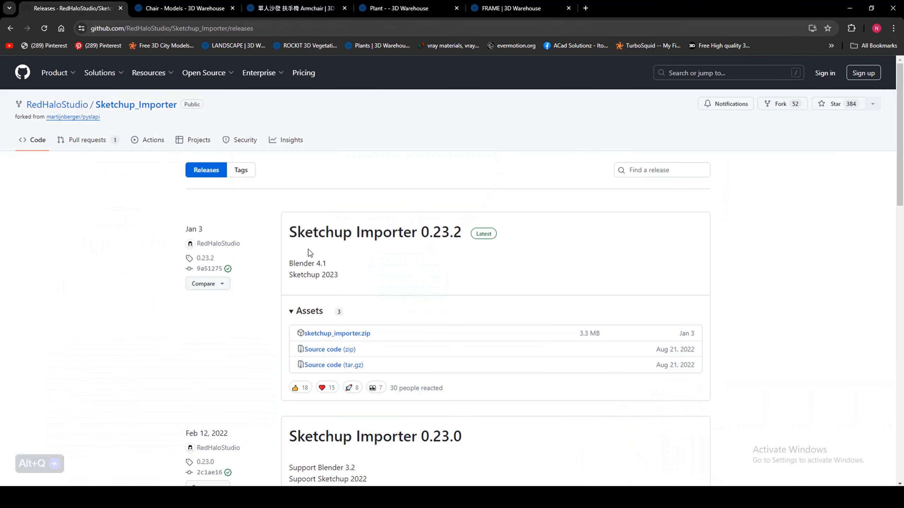
Switch back to Blender and import the SketchUp armchair file 116.skp from the Downloads folder.
click(850, 8)
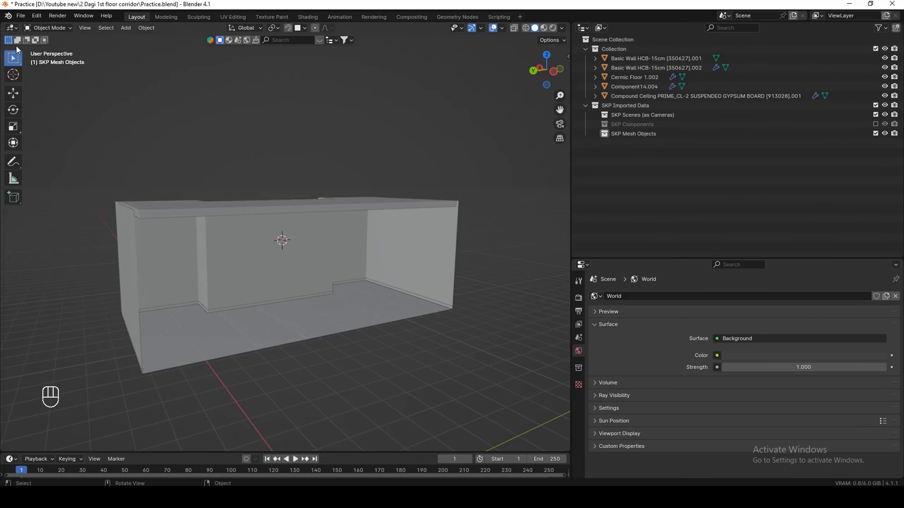
click(20, 15)
mouse_move(64, 149)
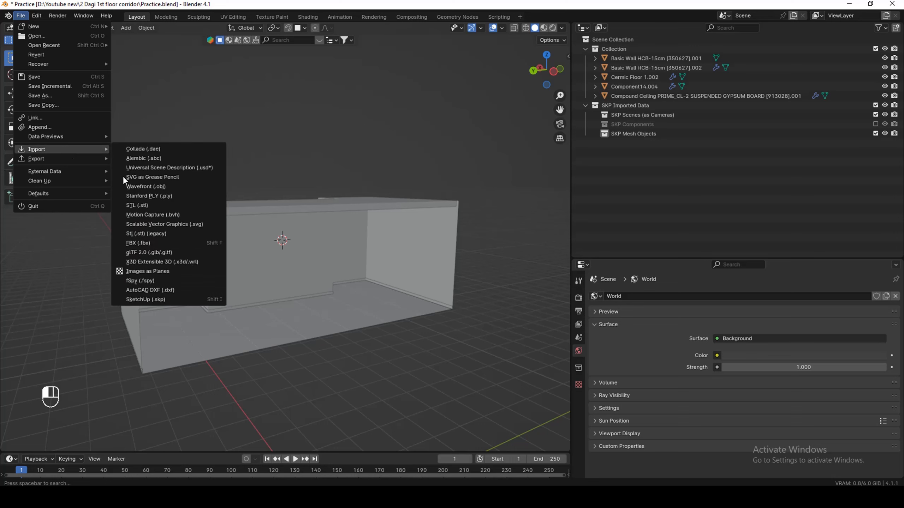
click(152, 301)
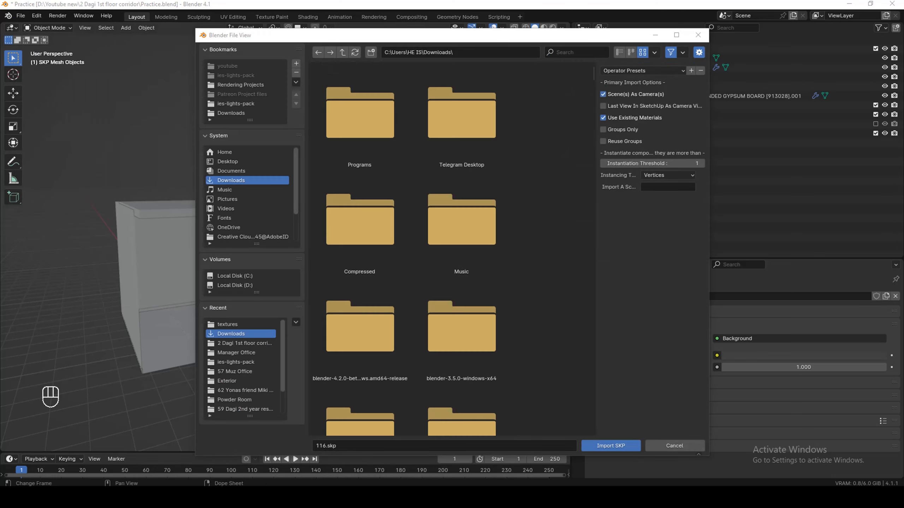
click(262, 497)
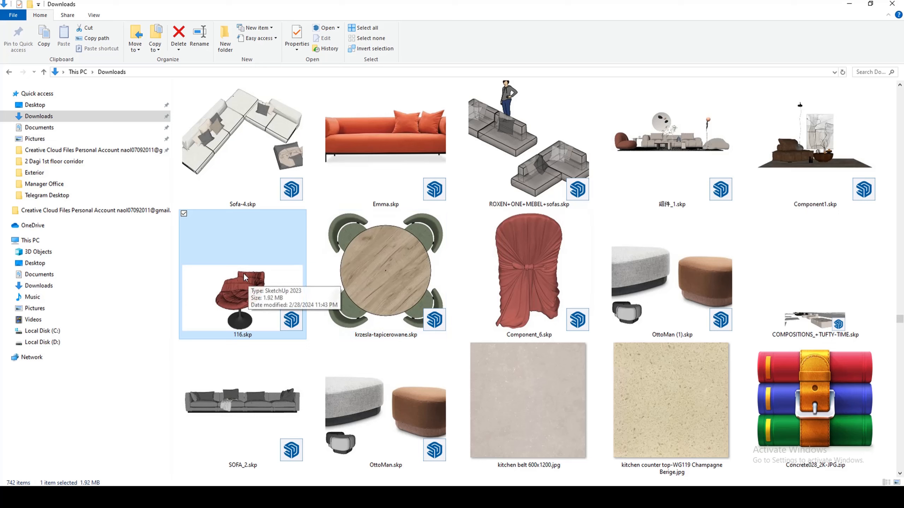
drag(261, 288, 483, 445)
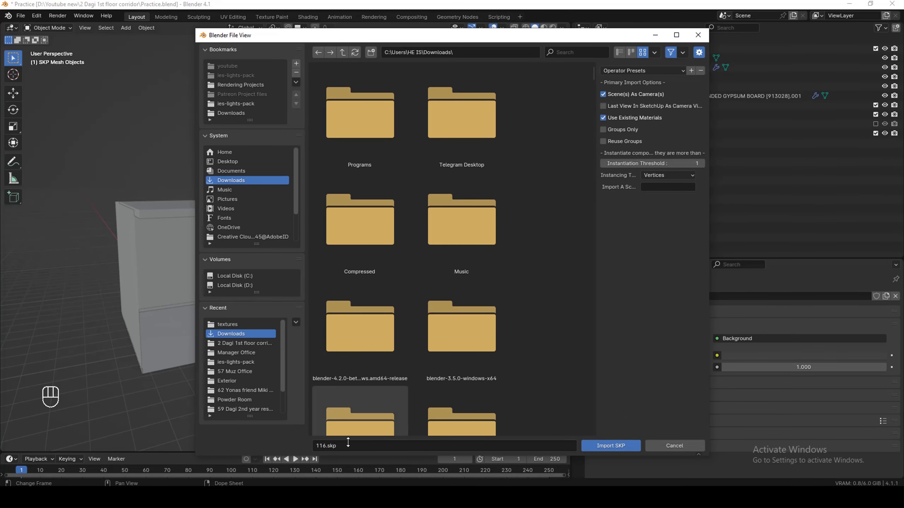
click(613, 446)
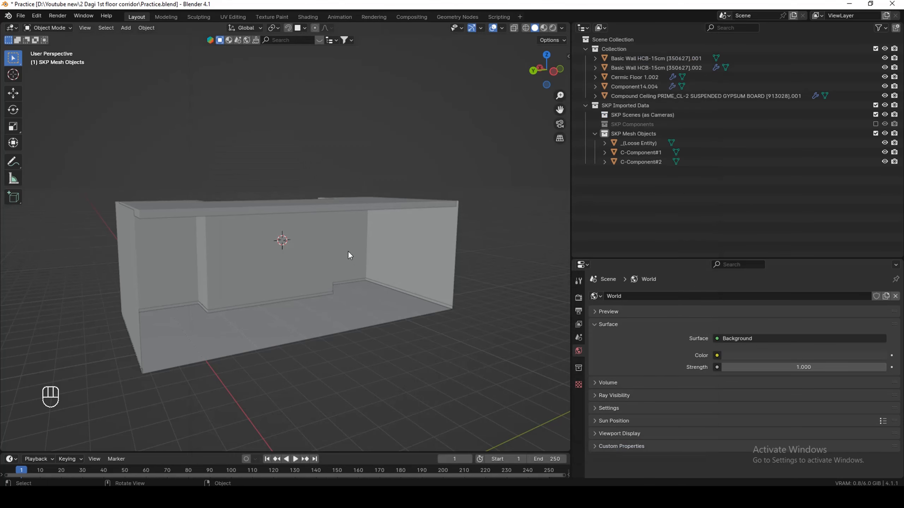
Select all imported armchair parts and move them about 3.36 m up and about 2.68 m along X into the room.
scroll(347, 251, down, 5)
middle_drag(337, 368, 393, 343)
drag(370, 347, 326, 383)
click(546, 71)
scroll(392, 347, down, 3)
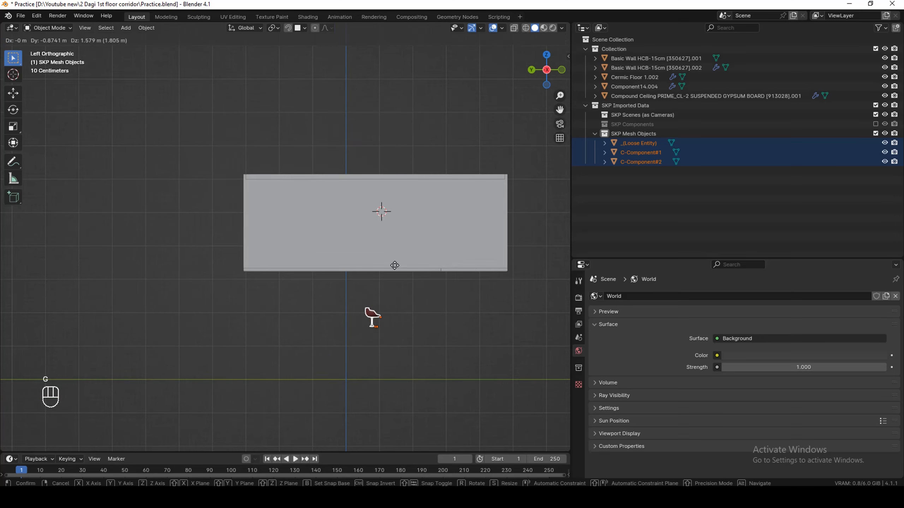
key(g)
click(363, 257)
mouse_move(363, 256)
middle_down()
mouse_move(388, 236)
mouse_move(371, 259)
middle_up()
scroll(371, 260, down, 5)
key(g)
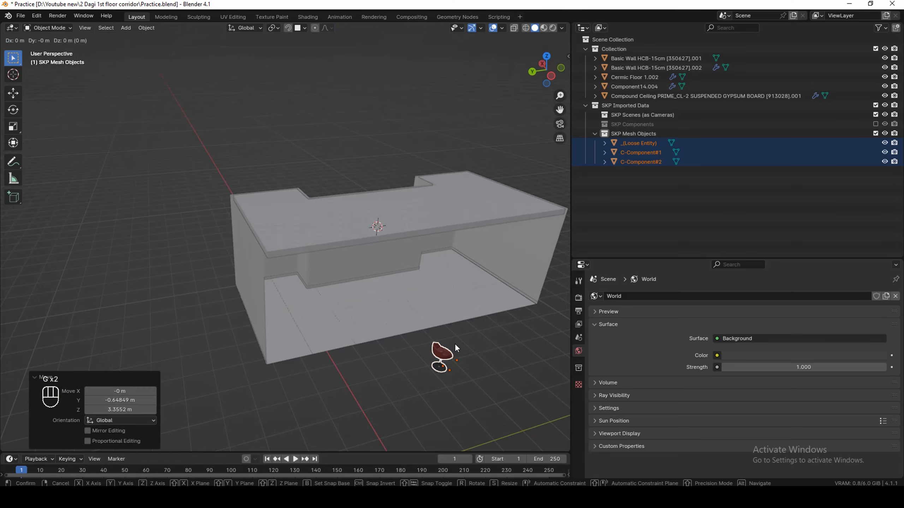
click(364, 279)
Lower the armchair about 0.106 m along Z so its base rests on the room's floor.
scroll(375, 326, up, 5)
mouse_move(374, 324)
middle_down()
mouse_move(341, 301)
mouse_move(369, 321)
middle_up()
scroll(348, 330, up, 11)
middle_drag(337, 347, 323, 322)
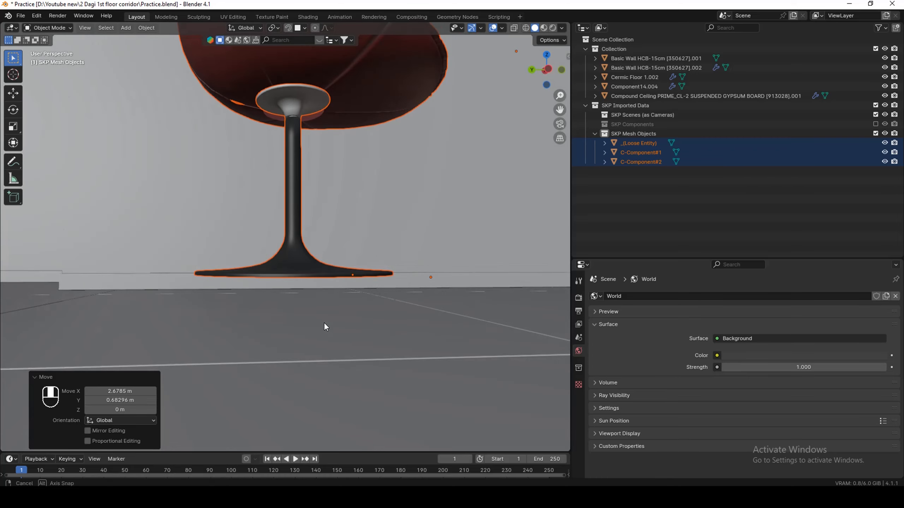
key(g)
key(z)
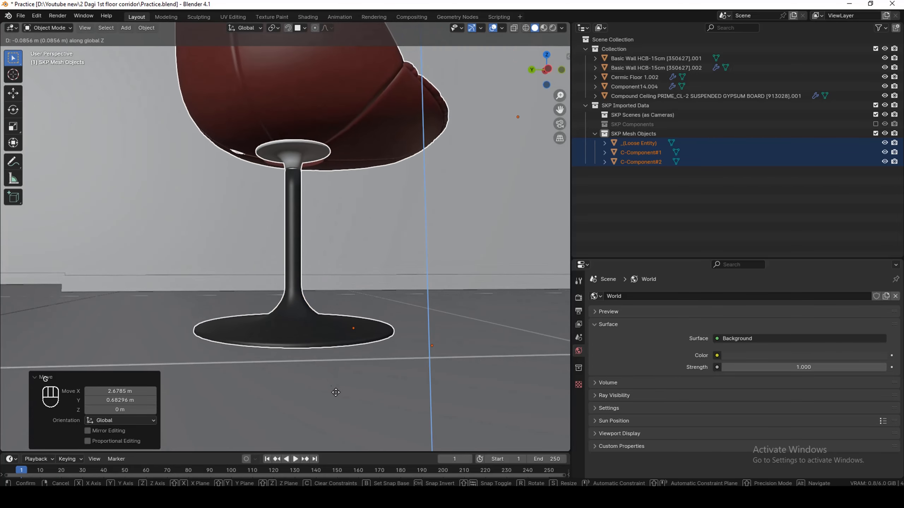
key(shift)
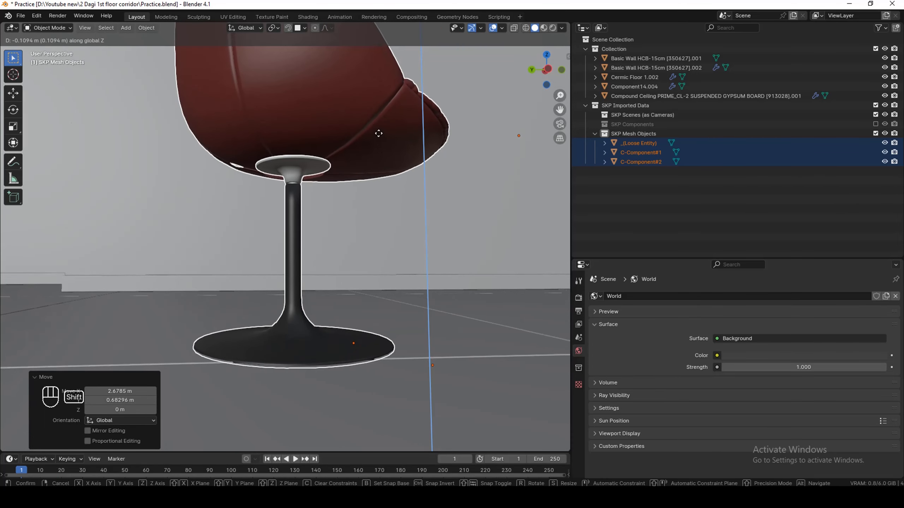
click(377, 186)
middle_drag(377, 187, 343, 400)
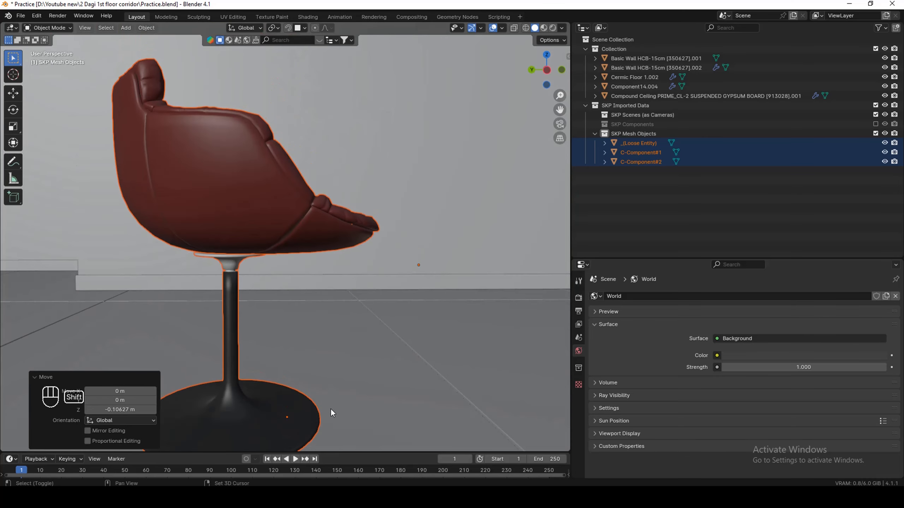
Place the 3D cursor on the floor beside the armchair's base and set the transform pivot point to 3D Cursor.
scroll(388, 267, down, 6)
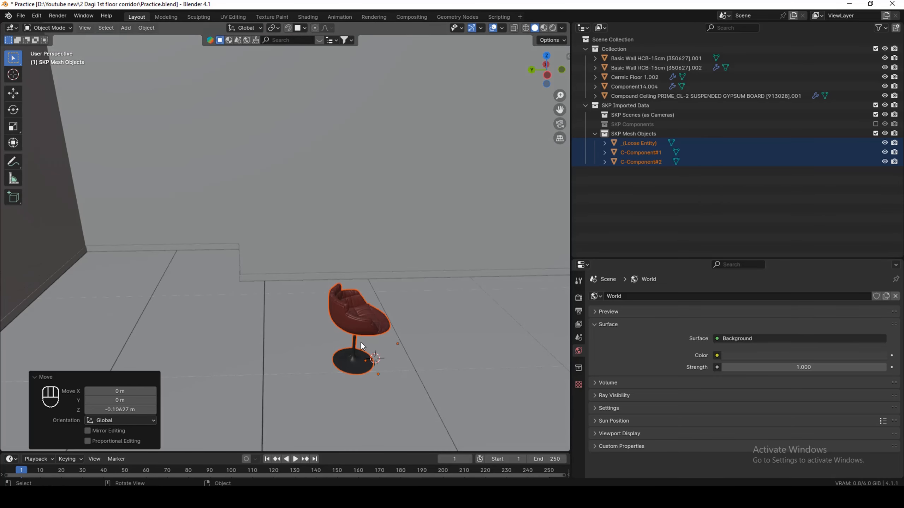
middle_drag(412, 389, 425, 390)
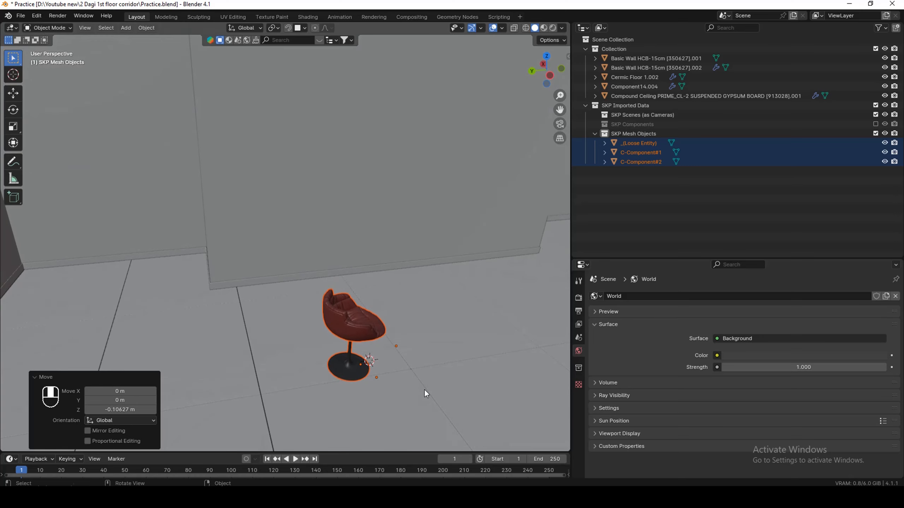
click(272, 28)
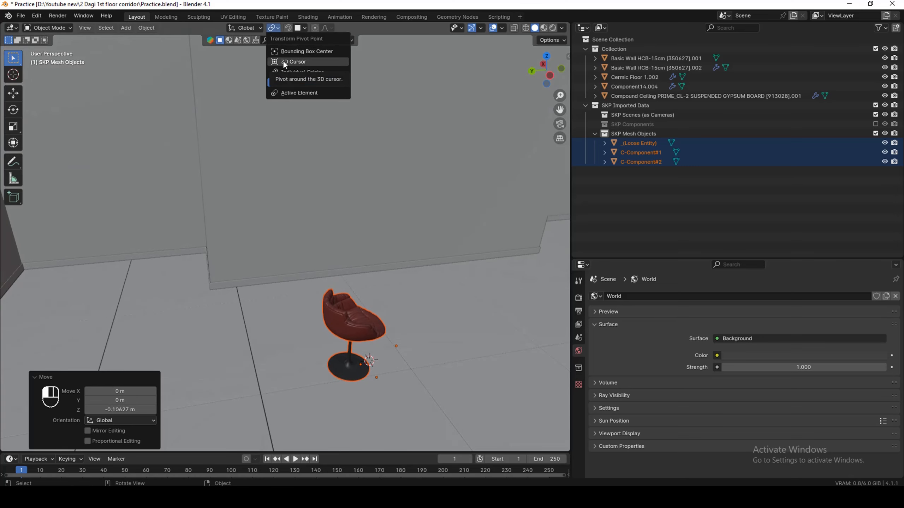
click(284, 61)
click(273, 28)
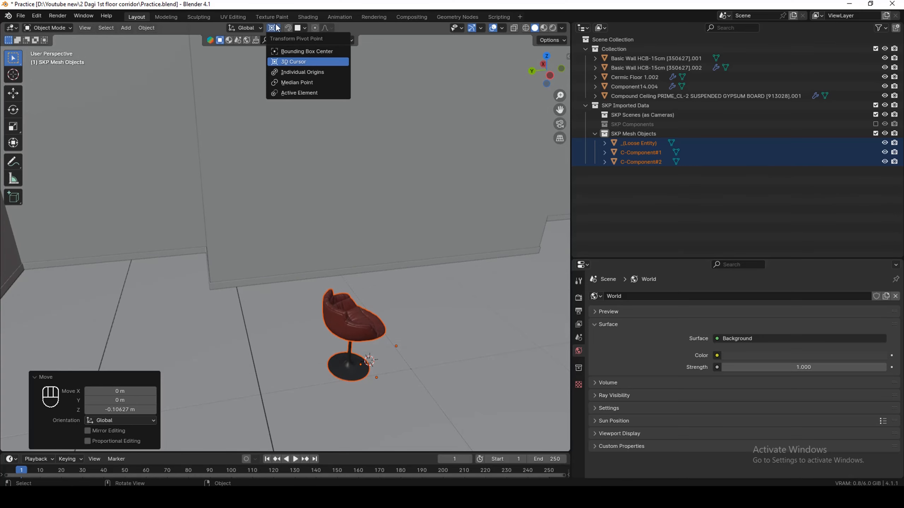
scroll(385, 351, down, 1)
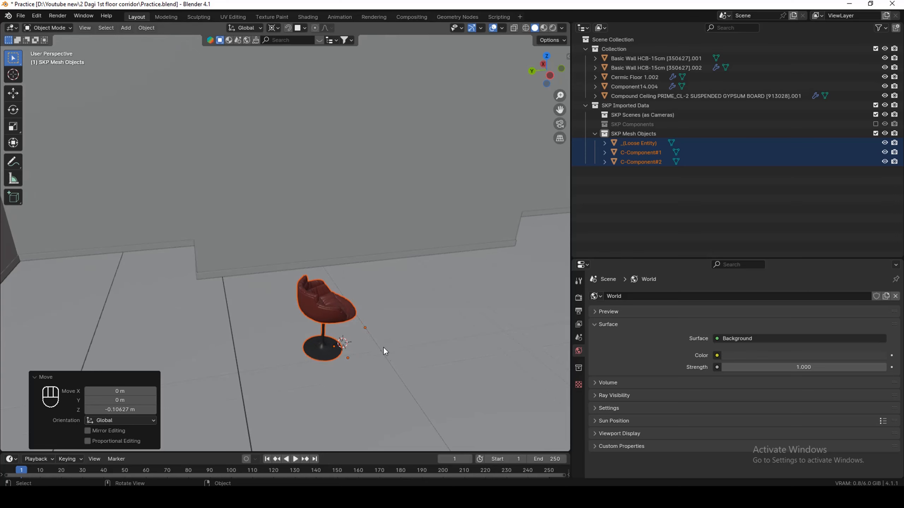
Scale the armchair up uniformly around the 3D cursor in several passes, the last by a factor of about 1.16.
key(s)
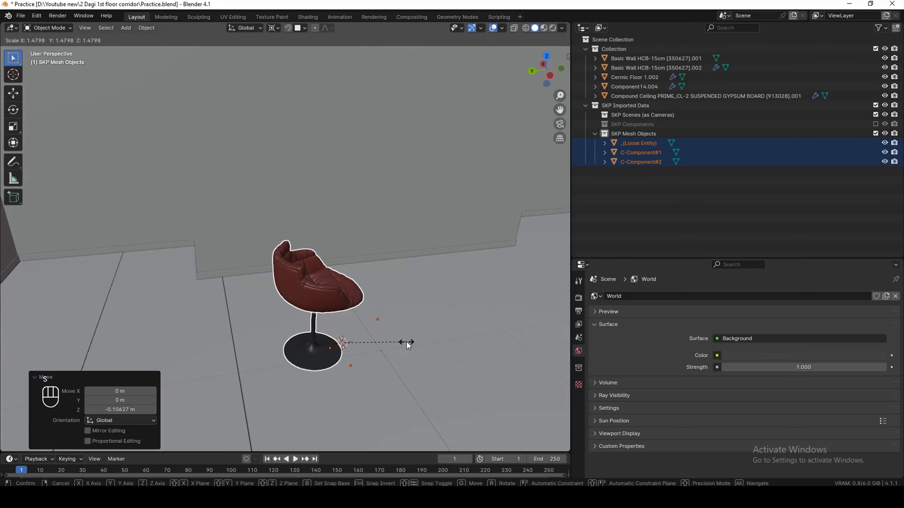
click(407, 342)
middle_drag(407, 341, 343, 311)
scroll(350, 337, up, 2)
scroll(379, 326, down, 3)
key(s)
click(412, 283)
middle_drag(412, 282, 387, 279)
key(s)
click(367, 260)
Rotate the armchair about -48.5° around Z and shift it horizontally about 0.61 m in X and -0.25 m in Y.
key(r)
key(z)
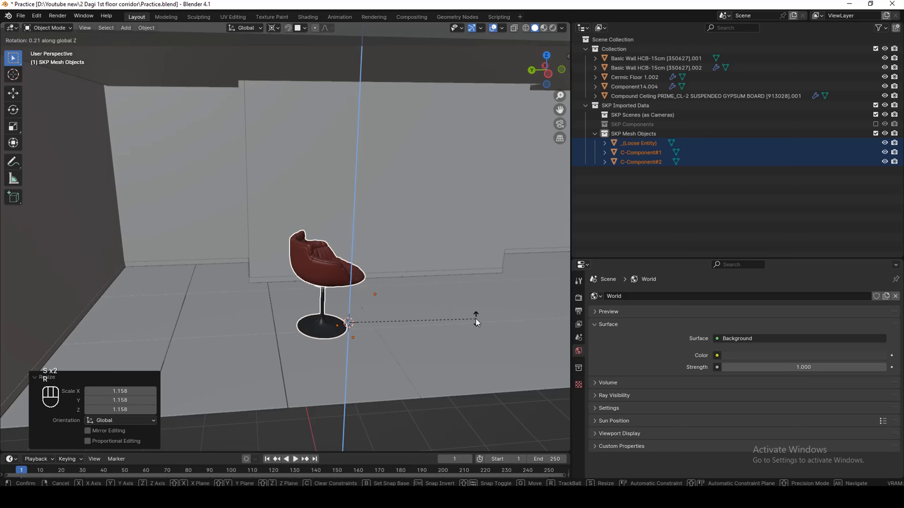
click(383, 358)
key(g)
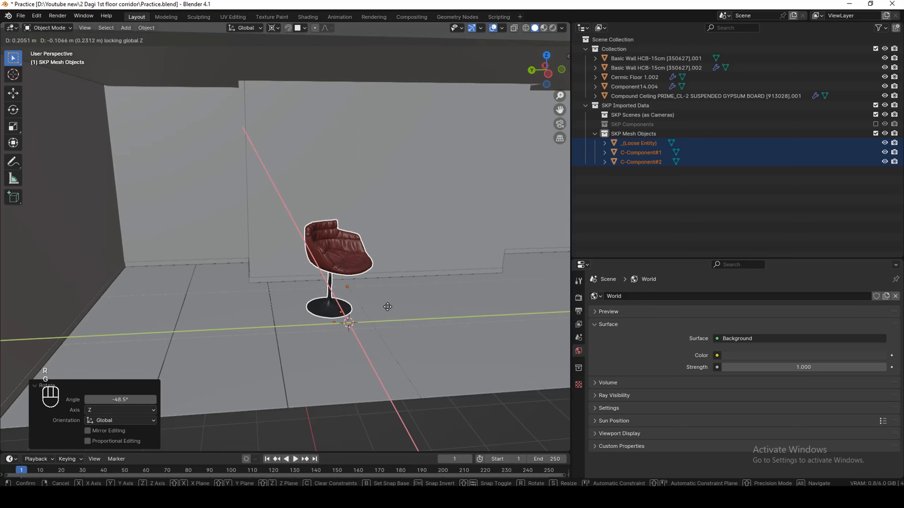
click(390, 295)
Enlarge the armchair uniformly by a factor of about 1.04 around the 3D cursor.
middle_drag(389, 295, 380, 254)
key(s)
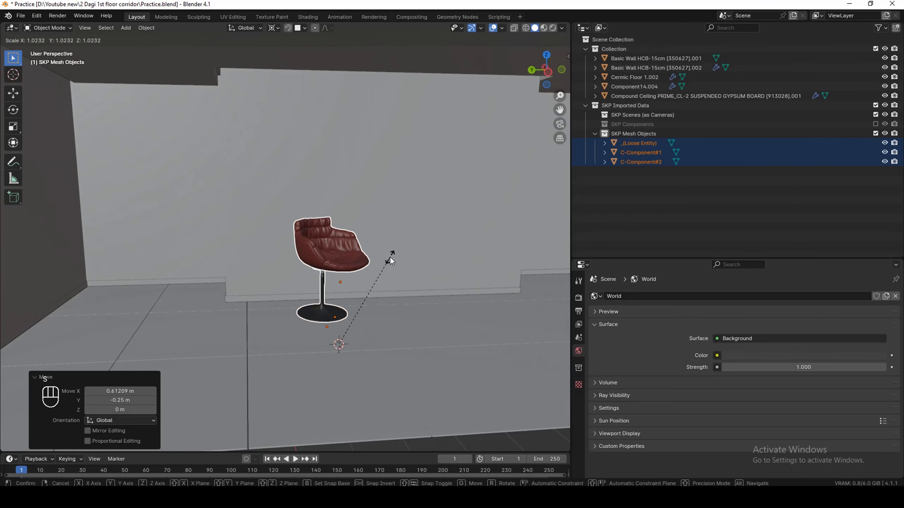
click(396, 264)
middle_drag(394, 287, 378, 280)
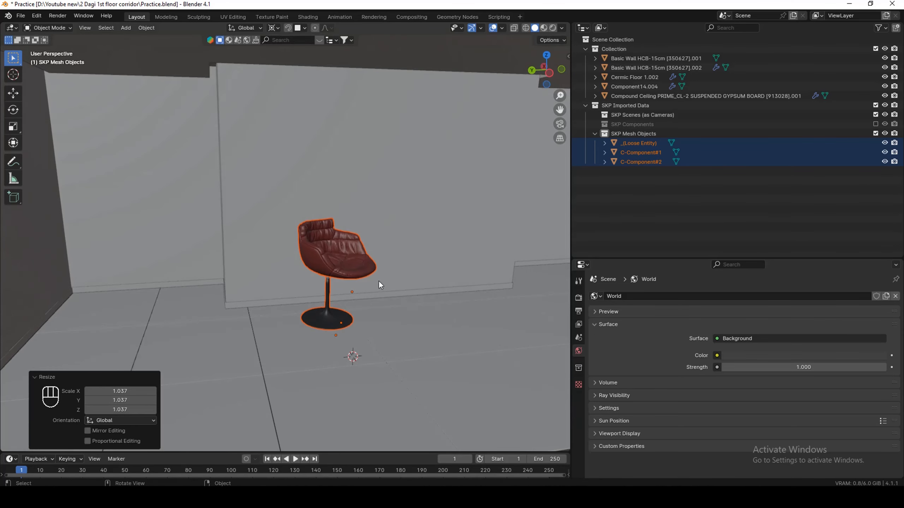
Select only the armchair's upholstered seat and display the viewport in Material Preview.
click(330, 310)
middle_drag(330, 311, 320, 289)
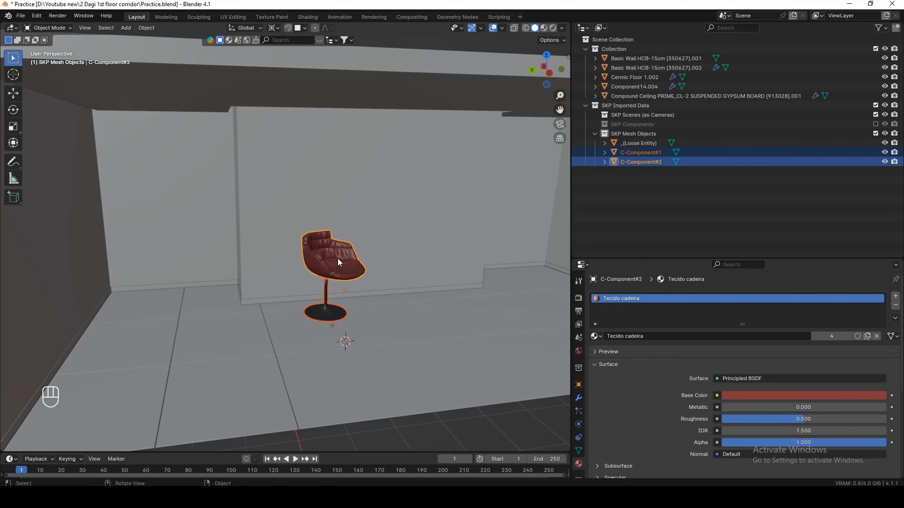
middle_drag(315, 242, 339, 249)
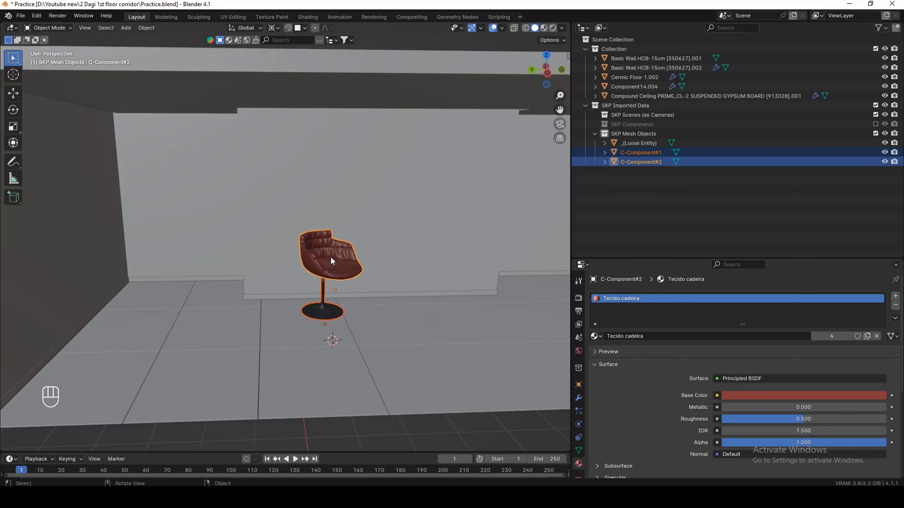
scroll(331, 256, up, 3)
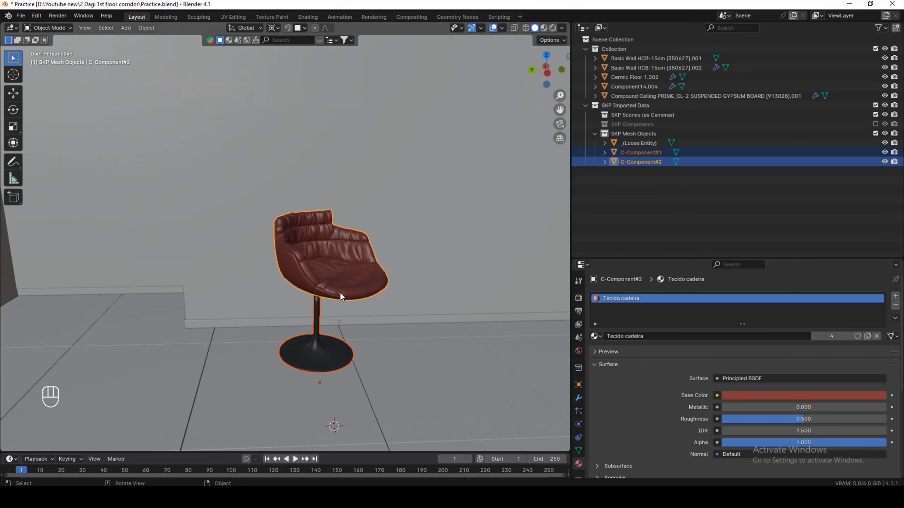
click(340, 292)
click(544, 27)
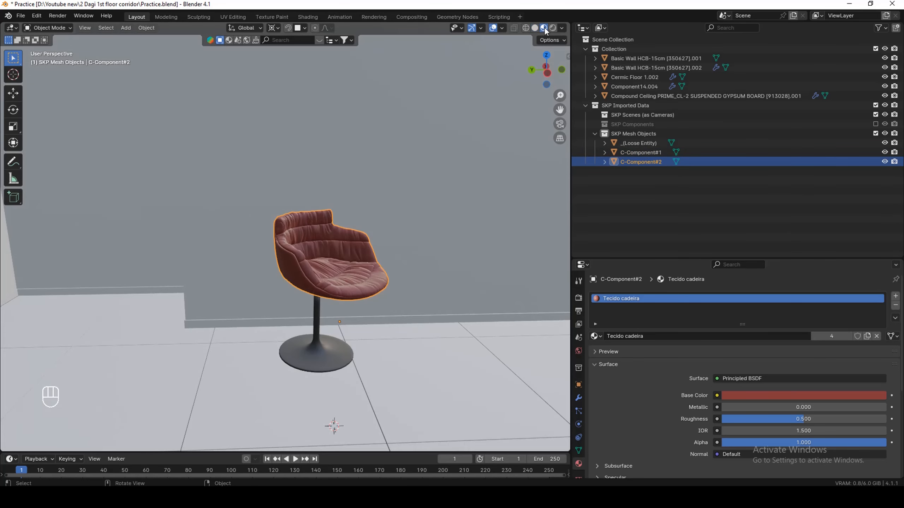
middle_drag(346, 260, 361, 292)
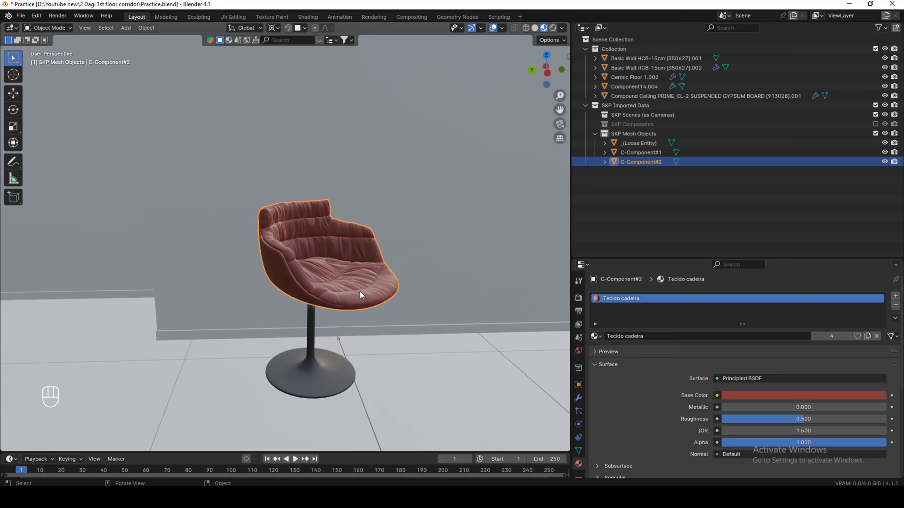
mouse_move(320, 241)
middle_down()
mouse_move(298, 238)
mouse_move(323, 246)
middle_up()
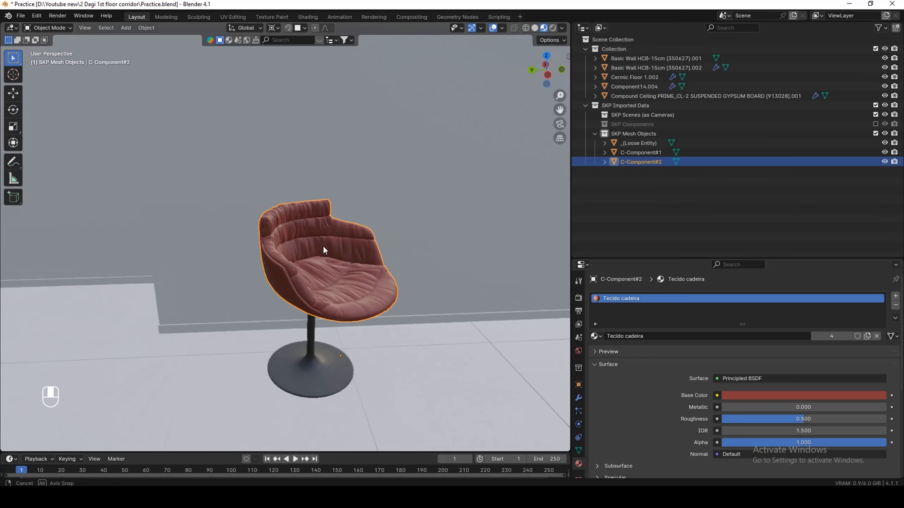
scroll(323, 246, up, 1)
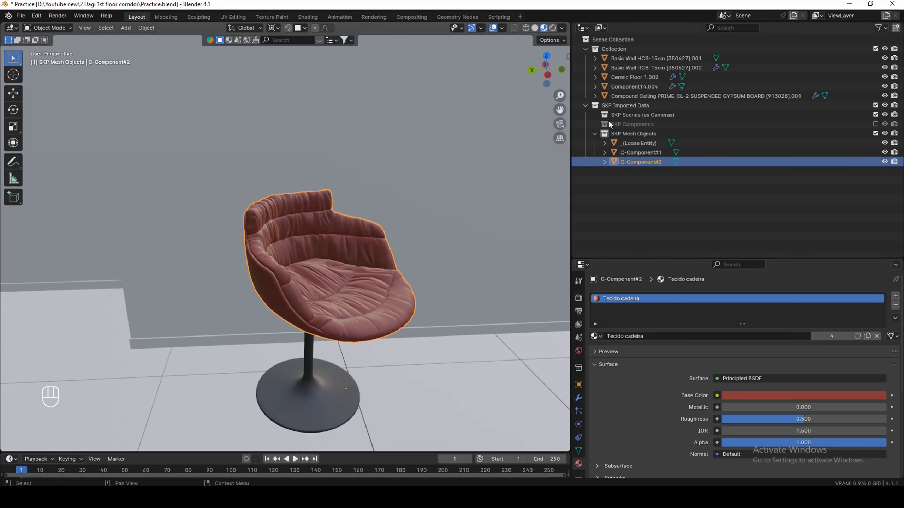
Turn the Outliner area into a Shader Editor, enlarge it, and frame the seat material's nodes.
click(583, 28)
click(263, 127)
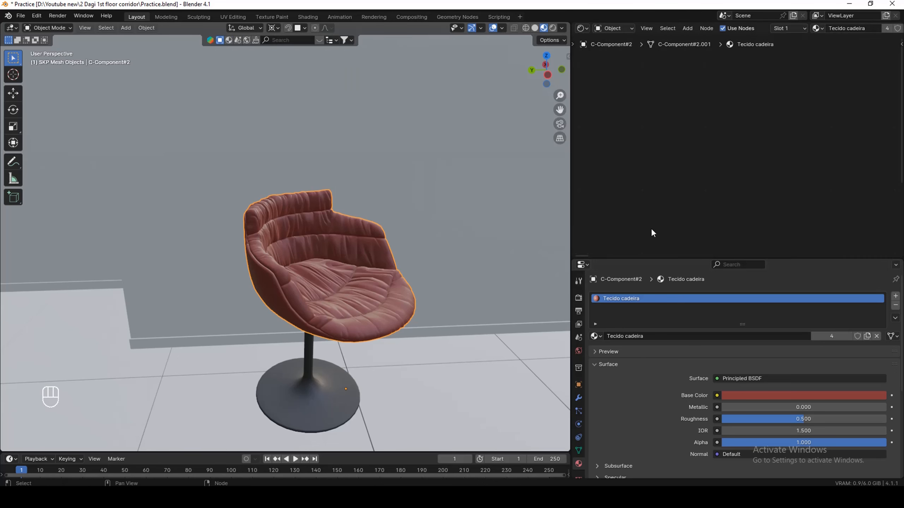
drag(695, 259, 703, 337)
key(Home)
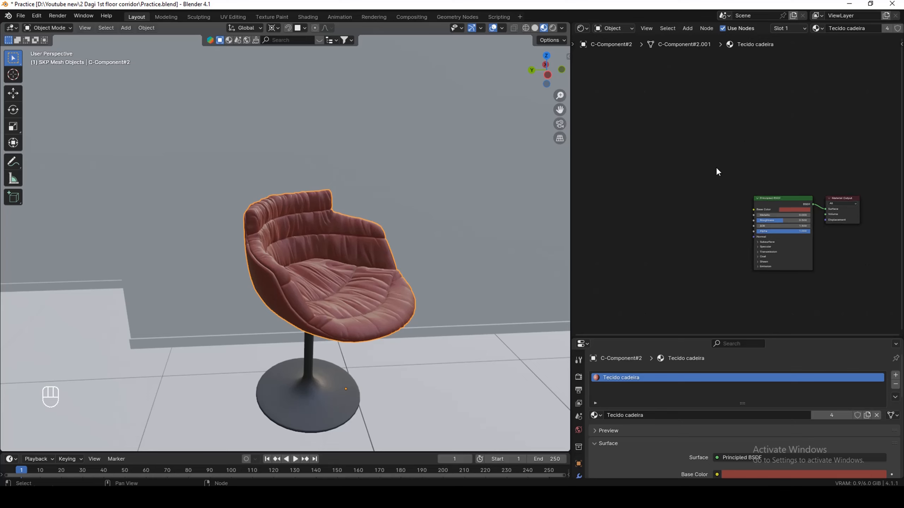
Add an Image Texture node to the seat's Tecido cadeira material.
key(shift+a)
text(im)
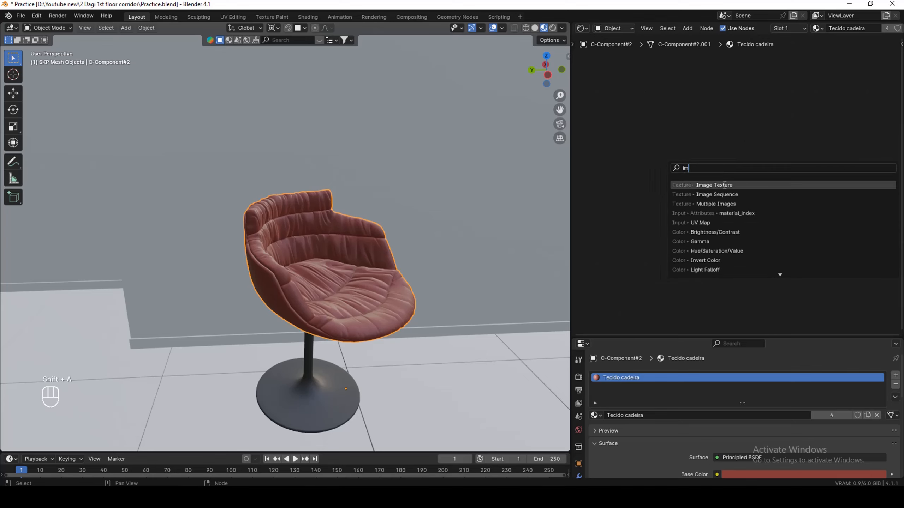
Add an Image Texture node and connect its Color output to the Principled BSDF's Base Color.
click(724, 185)
click(641, 194)
drag(691, 199, 754, 209)
scroll(670, 215, up, 2)
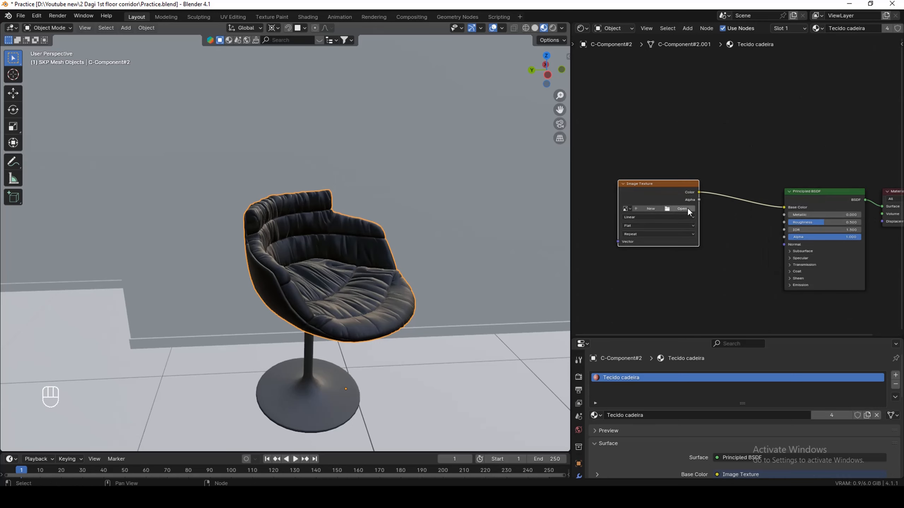
Load difuse_fabric.png from the textures folder into the Image Texture node and move the node away from the Principled BSDF.
click(682, 209)
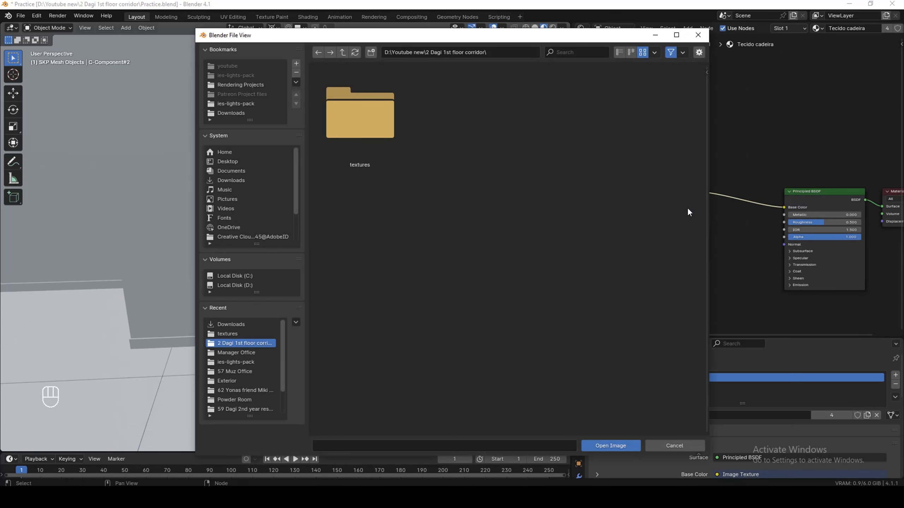
double_click(392, 144)
click(360, 136)
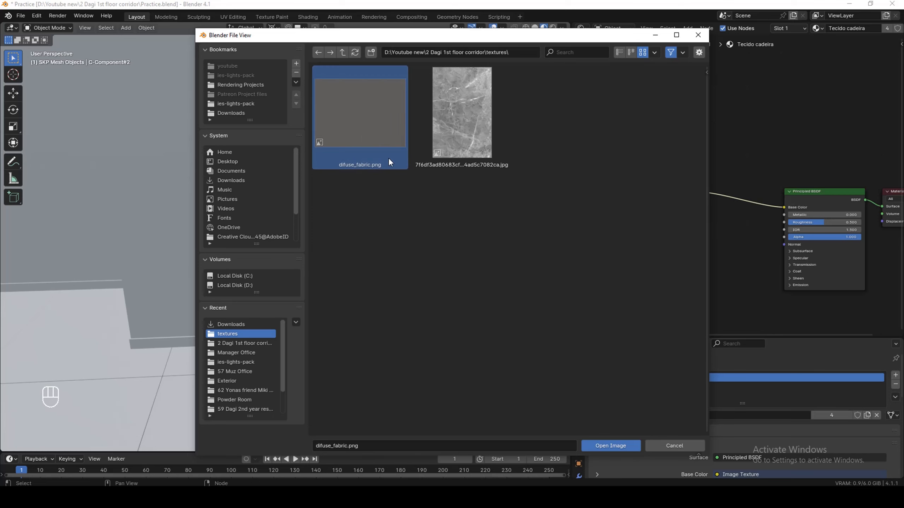
click(612, 448)
drag(654, 183, 615, 187)
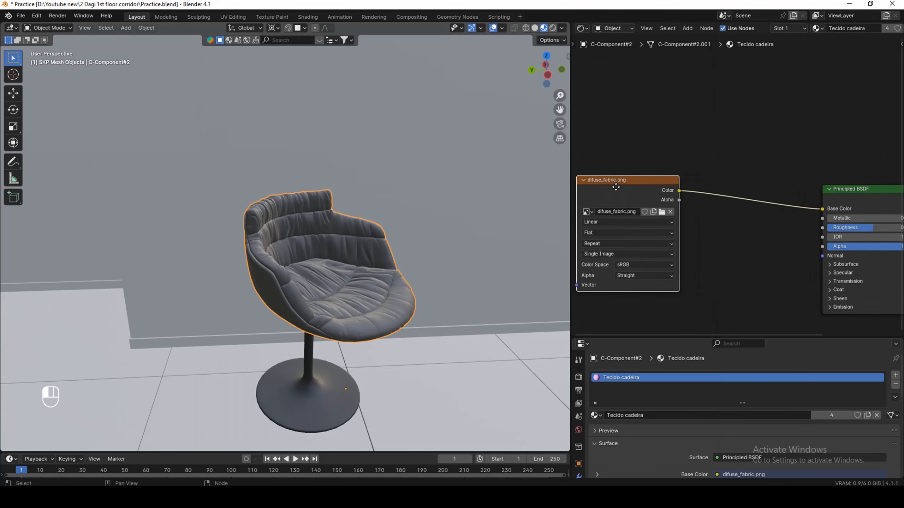
scroll(616, 186, down, 2)
scroll(718, 216, up, 1)
scroll(744, 224, down, 4)
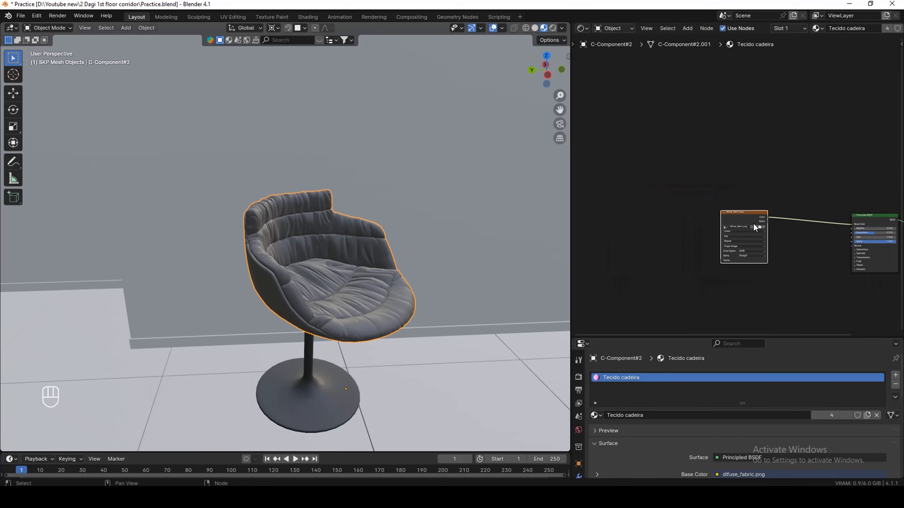
drag(755, 228, 703, 227)
Unwrap the whole upholstered chair shell in Edit Mode with Cube Projection.
scroll(356, 313, up, 6)
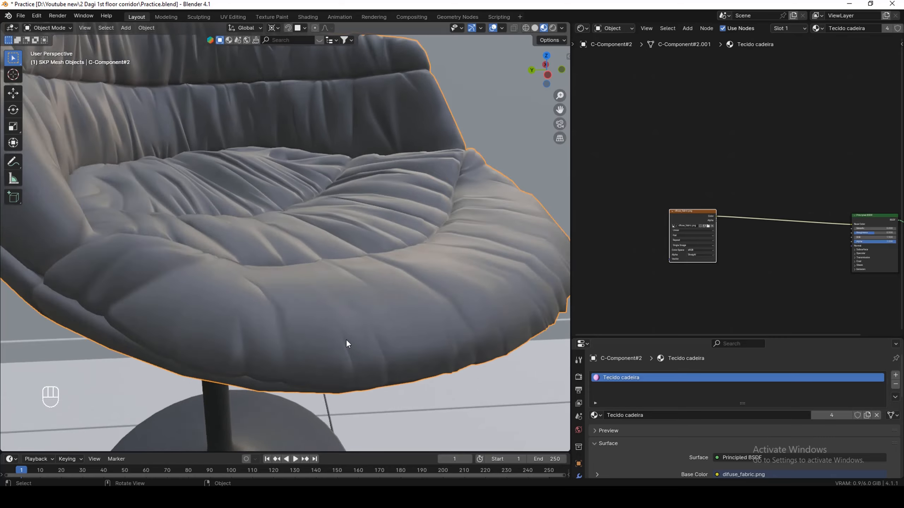
middle_drag(347, 344, 394, 298)
middle_drag(396, 266, 423, 281)
middle_drag(393, 234, 277, 232)
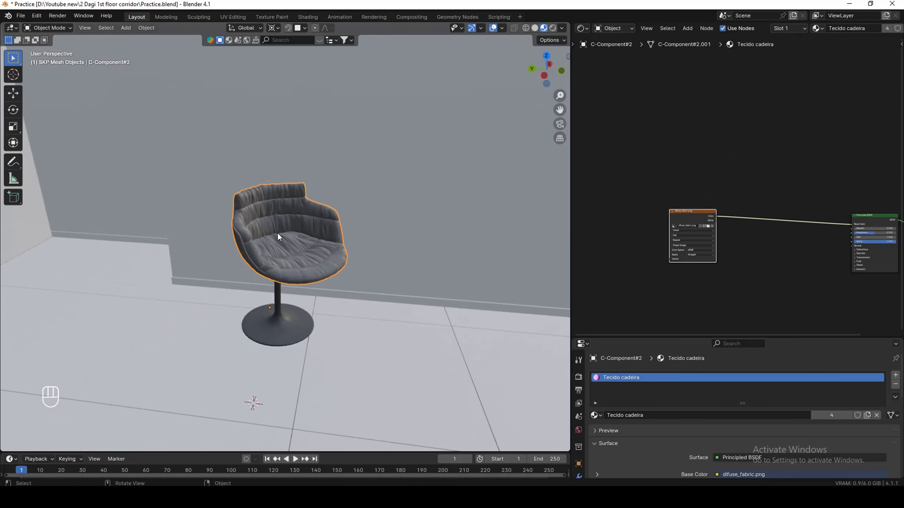
scroll(277, 232, up, 3)
key(Tab)
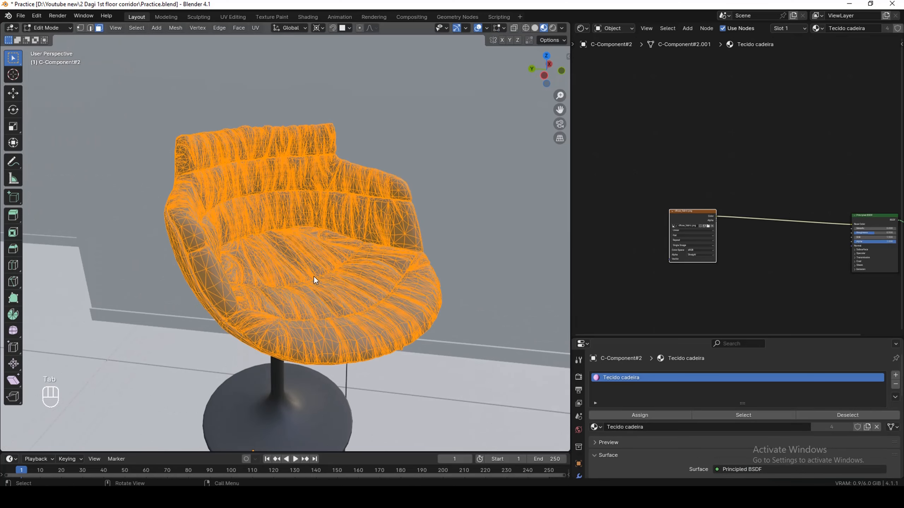
key(u)
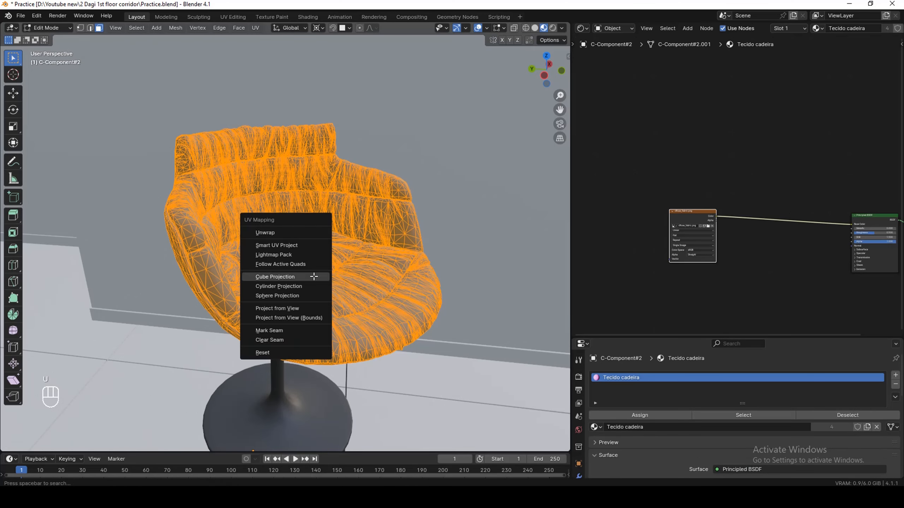
click(314, 277)
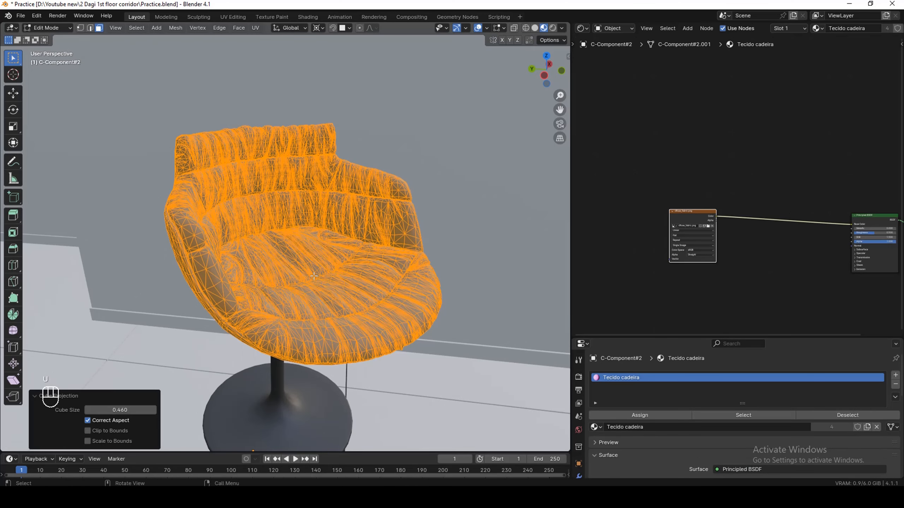
Hide the viewport overlays and view the fabric texture on the seat up close.
click(478, 28)
scroll(321, 357, up, 4)
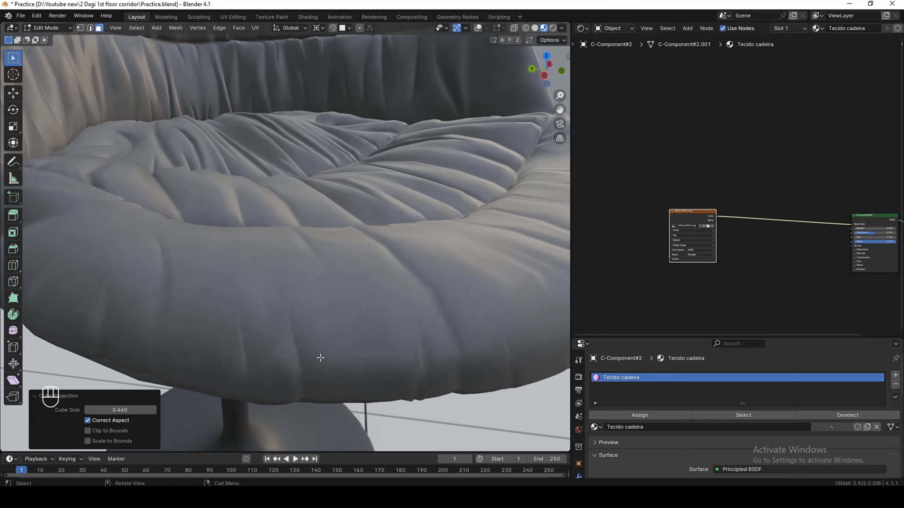
middle_drag(318, 357, 296, 336)
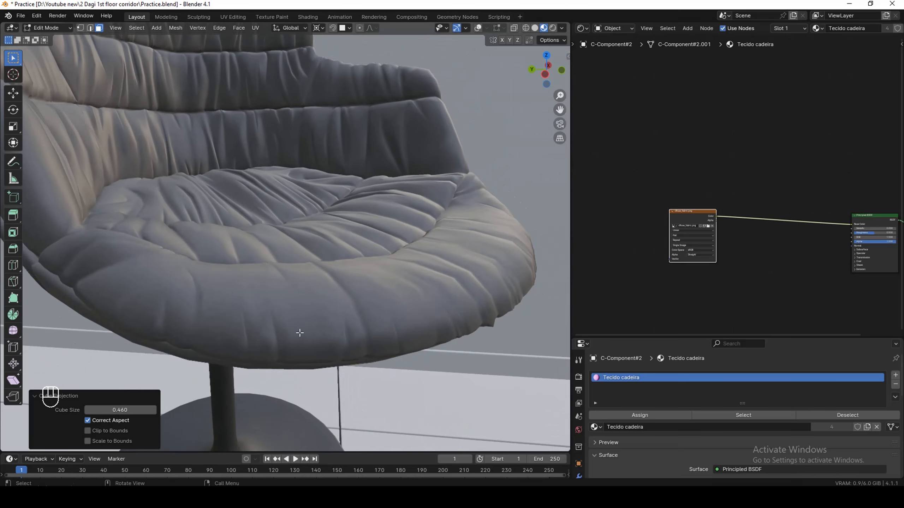
click(56, 406)
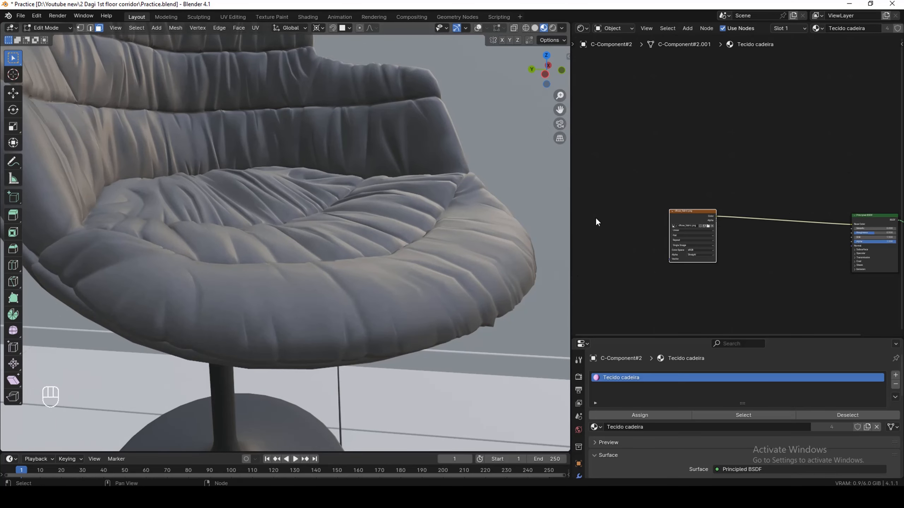
Shift the fabric image node farther back to make room for more nodes before the Principled BSDF.
key(g)
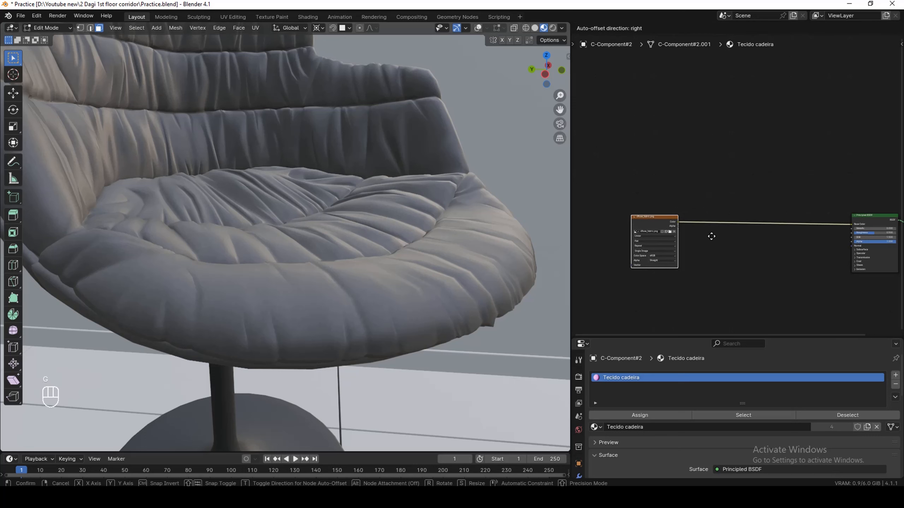
click(700, 222)
scroll(655, 199, down, 4)
scroll(650, 205, up, 3)
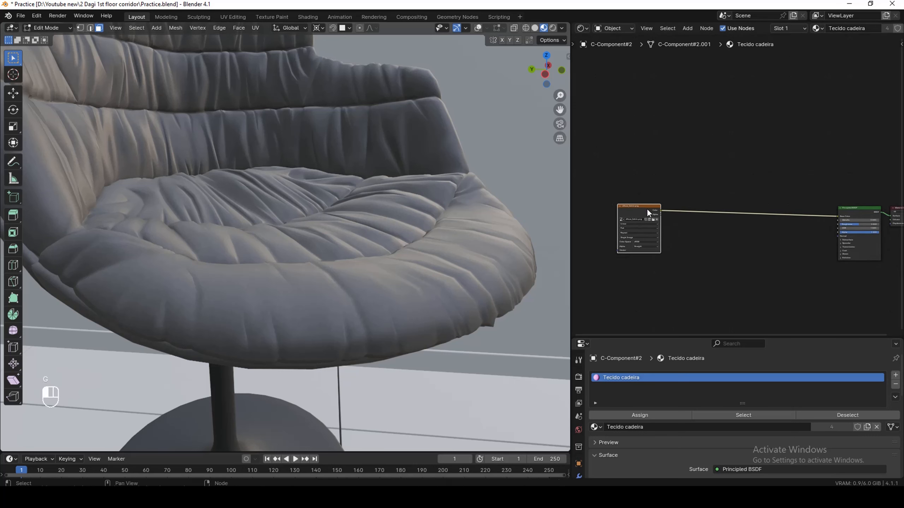
drag(647, 208, 610, 195)
Insert a Mix Color node before the Principled BSDF and feed the fabric image's Color into both its A and B inputs.
key(shift+a)
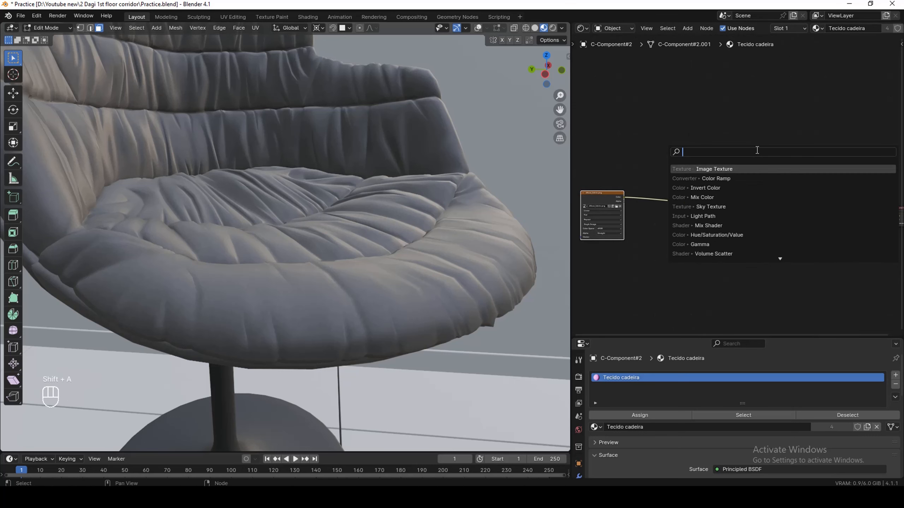
text(mi)
click(708, 178)
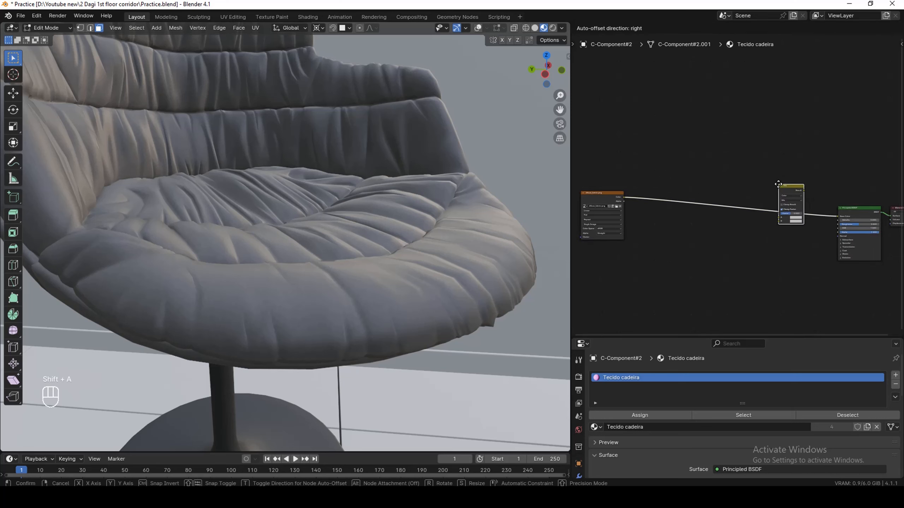
click(788, 182)
scroll(708, 193, up, 2)
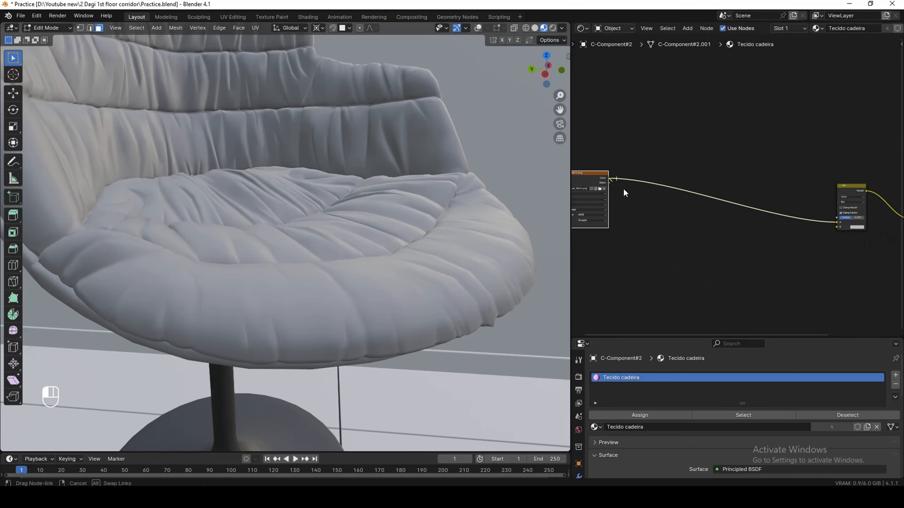
drag(623, 188, 836, 227)
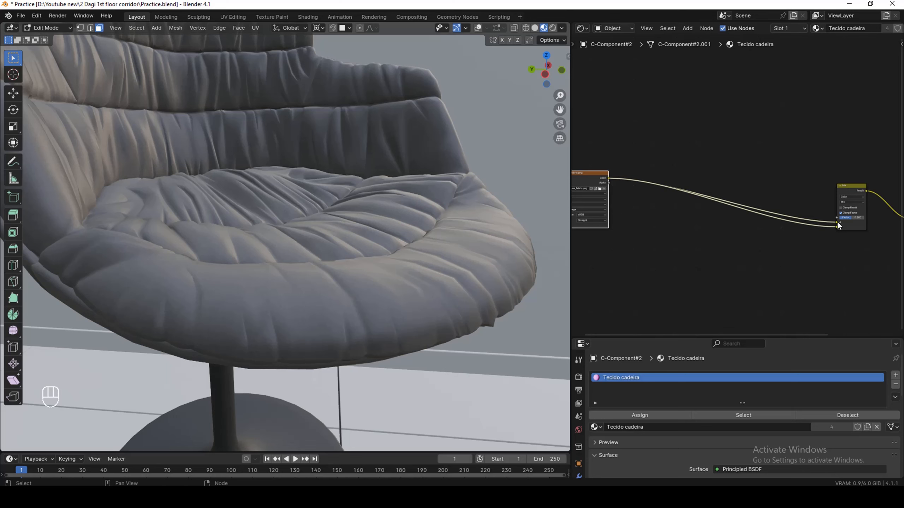
Insert a Color Ramp node on the link between the fabric image and the Mix node's B input.
key(shift+a)
text(col)
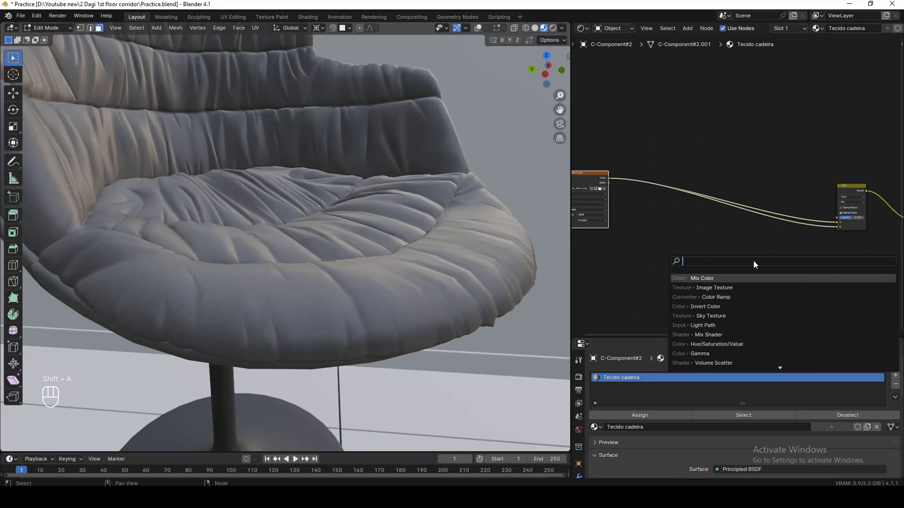
click(748, 288)
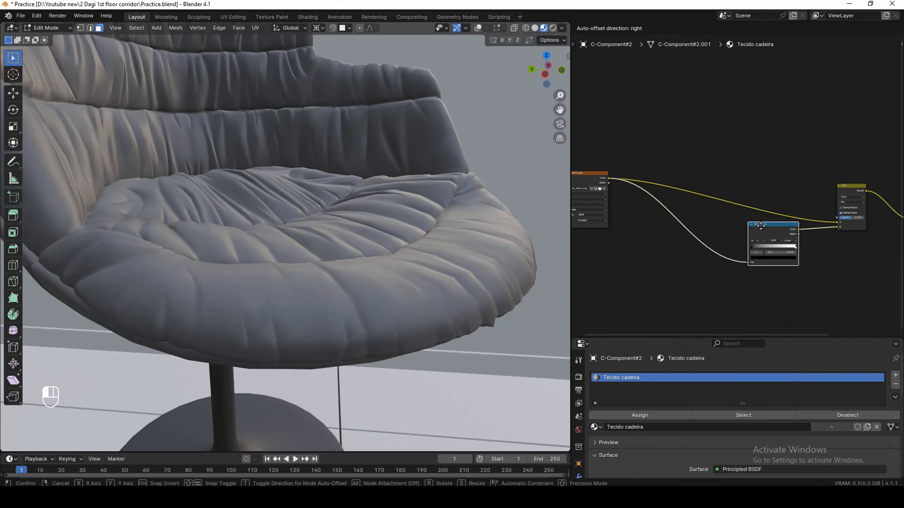
click(711, 226)
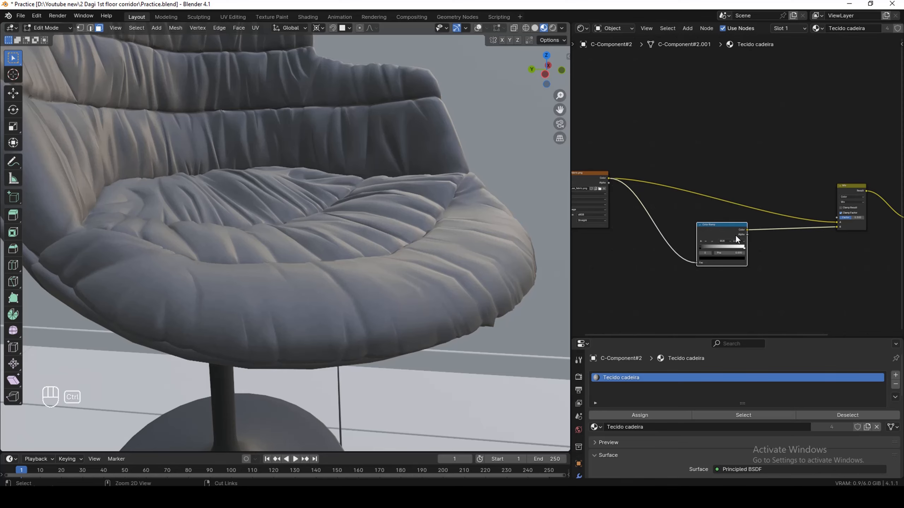
Preview the Color Ramp on the chair and move its black stop to about 0.109 with the white stop just beyond it.
ctrl+shift+click(731, 227)
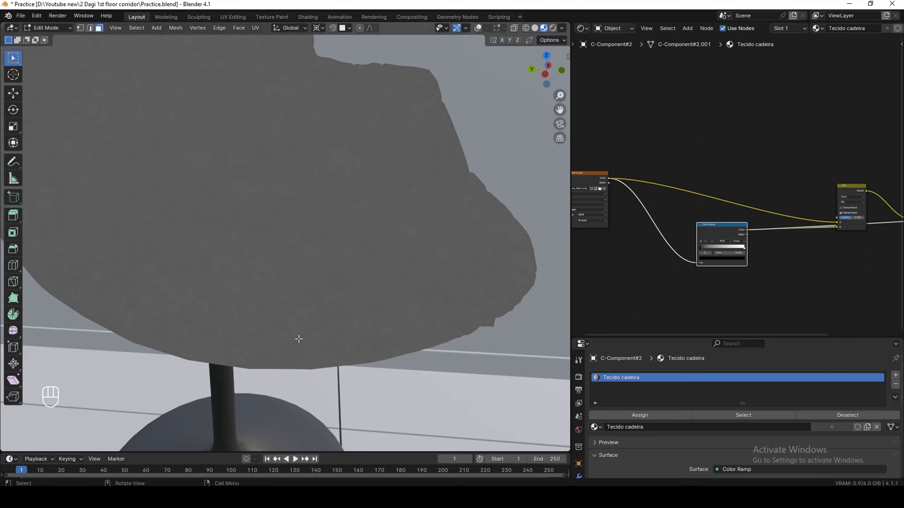
scroll(299, 338, up, 3)
scroll(702, 243, up, 6)
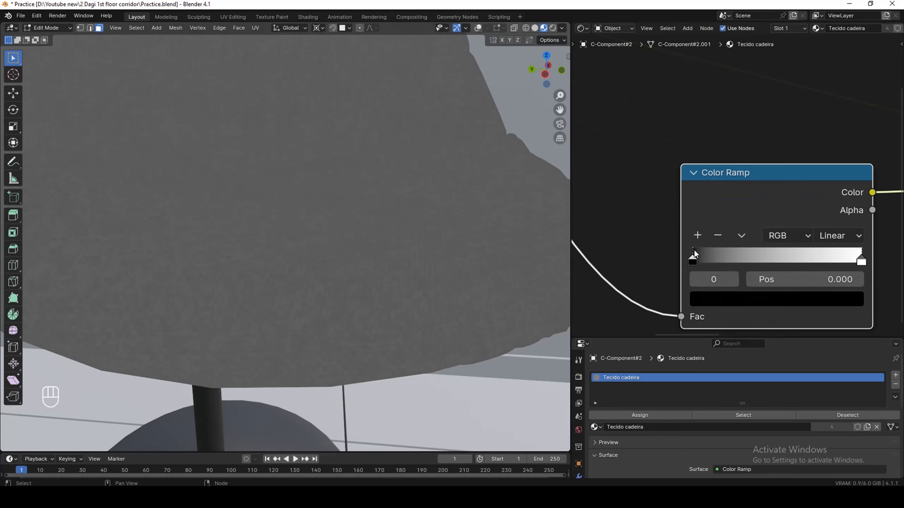
drag(693, 259, 699, 262)
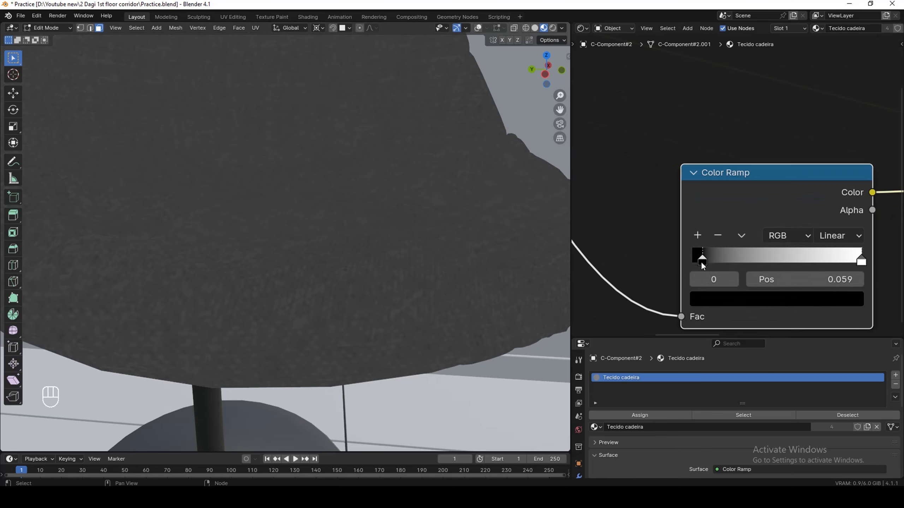
drag(860, 264, 713, 256)
click(705, 258)
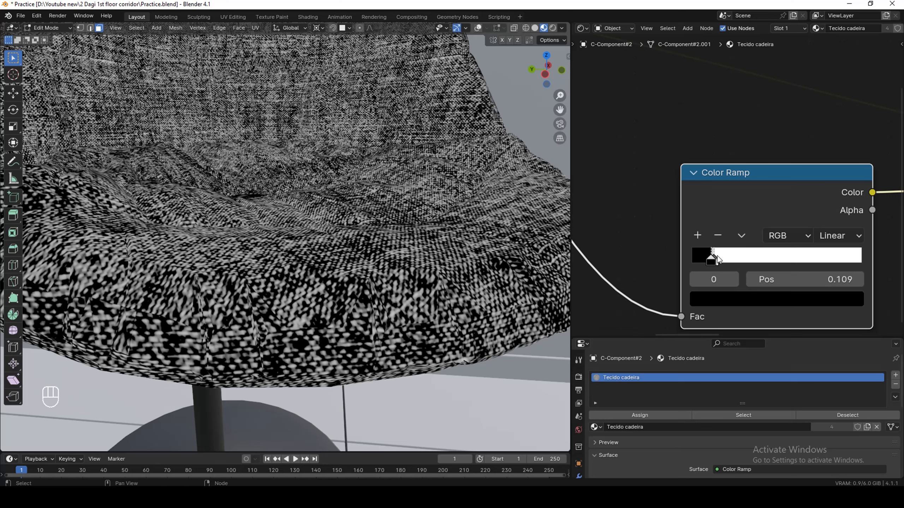
Reconnect the Principled BSDF to the Material Output's surface and nudge the shader node slightly.
scroll(649, 235, down, 5)
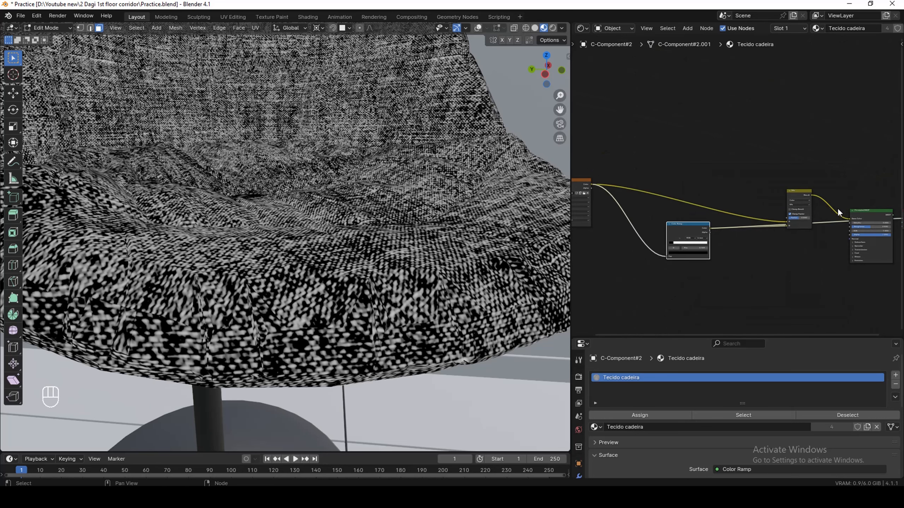
ctrl+scroll(838, 207, down, 3)
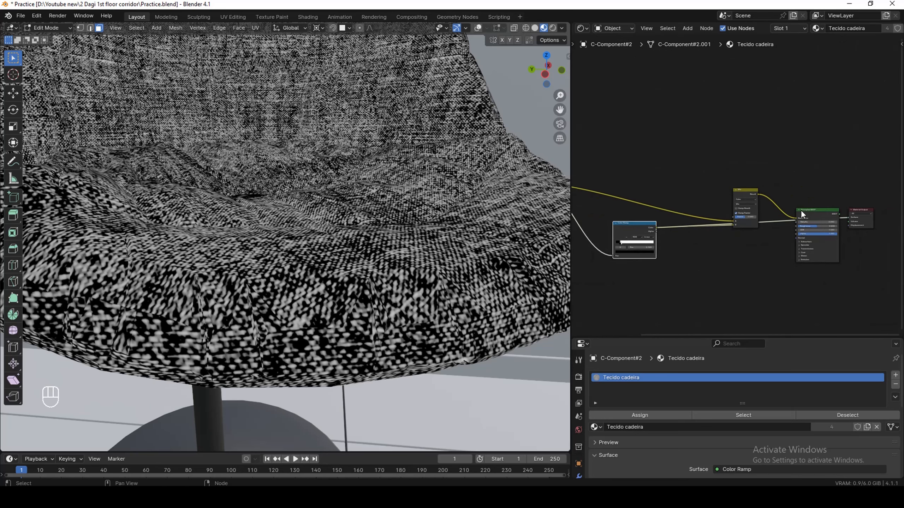
ctrl+shift+click(815, 219)
drag(812, 215, 807, 216)
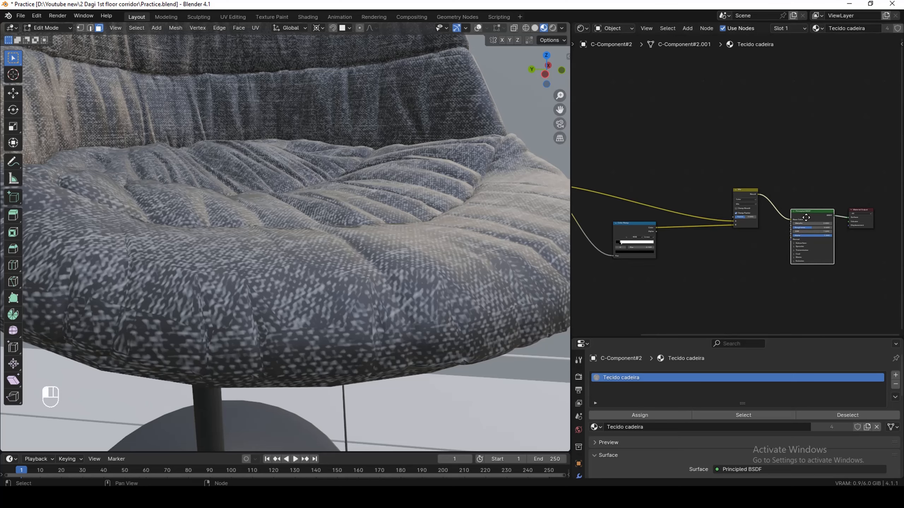
Set the Mix node's blending mode to Overlay and adjust its factor.
scroll(306, 337, down, 6)
scroll(275, 316, up, 2)
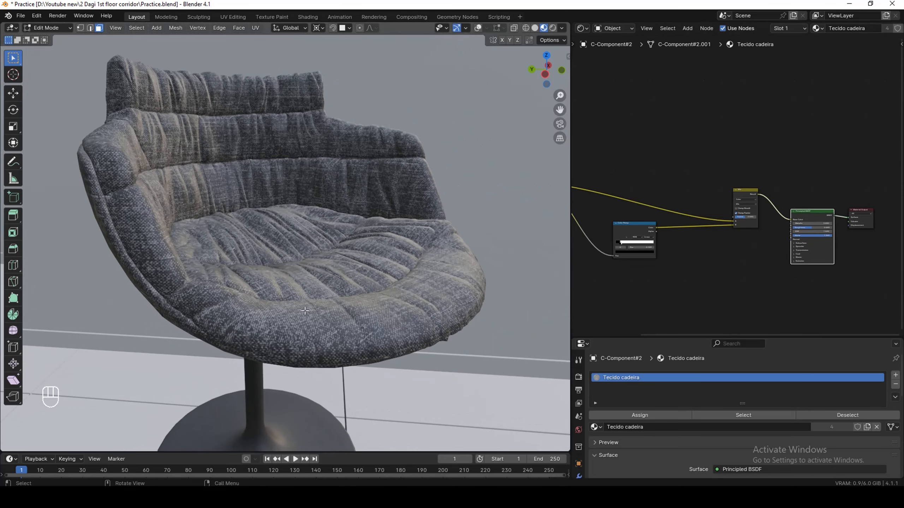
scroll(305, 311, up, 2)
scroll(722, 212, up, 6)
click(759, 193)
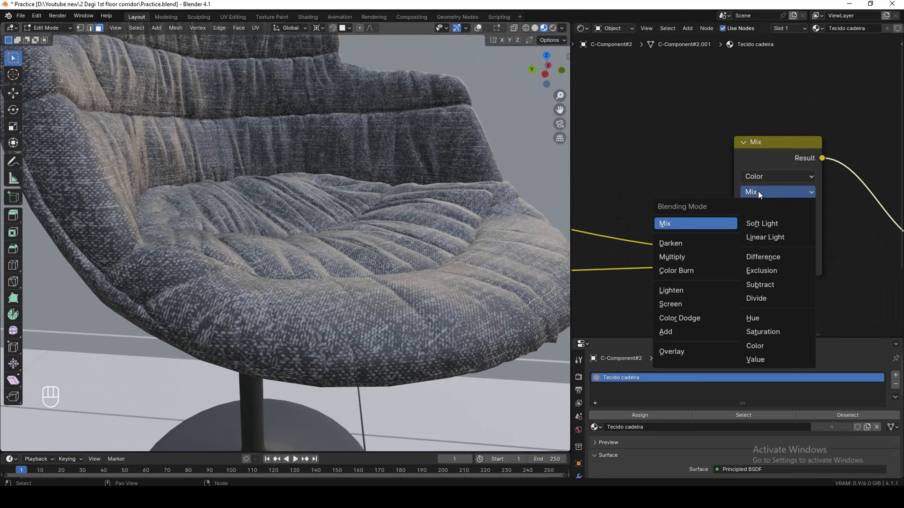
click(677, 352)
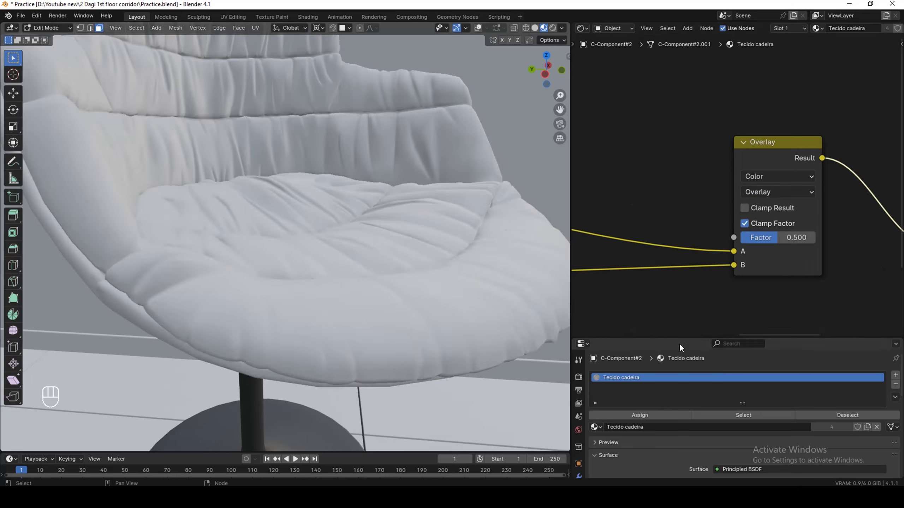
scroll(782, 244, down, 1)
scroll(782, 244, up, 3)
mouse_move(790, 238)
mouse_down()
mouse_move(820, 254)
mouse_move(145, 272)
mouse_move(792, 269)
mouse_move(814, 216)
mouse_up()
scroll(828, 199, down, 5)
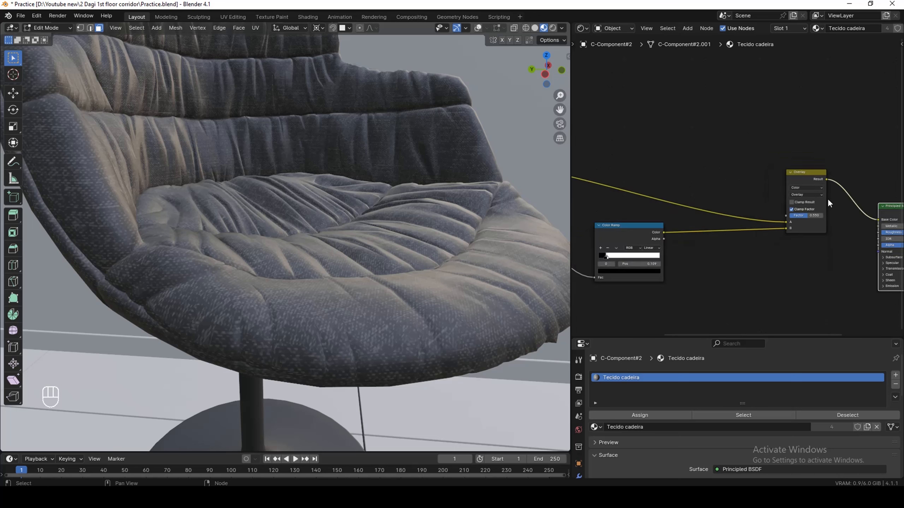
Move the Color Ramp's black stop slightly lower and the white stop to about 0.123.
scroll(665, 245, up, 6)
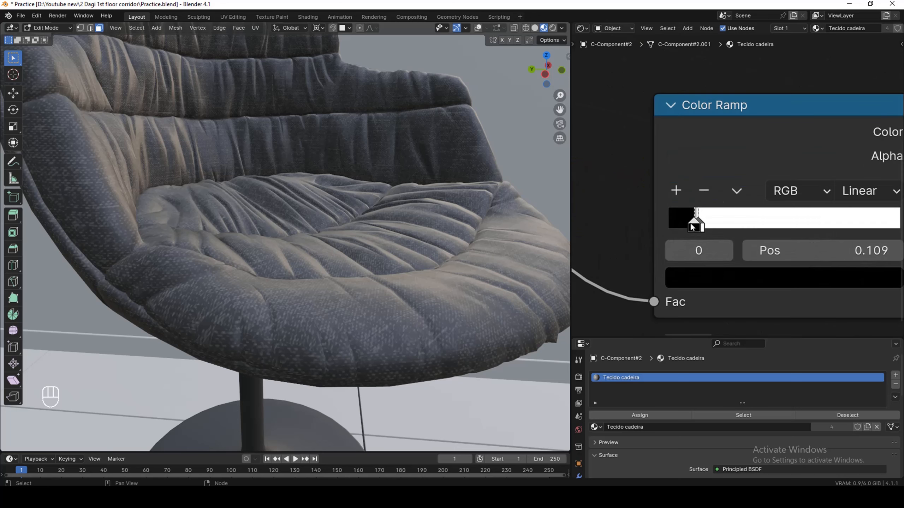
drag(693, 225, 689, 225)
click(689, 223)
drag(704, 226, 692, 226)
click(689, 222)
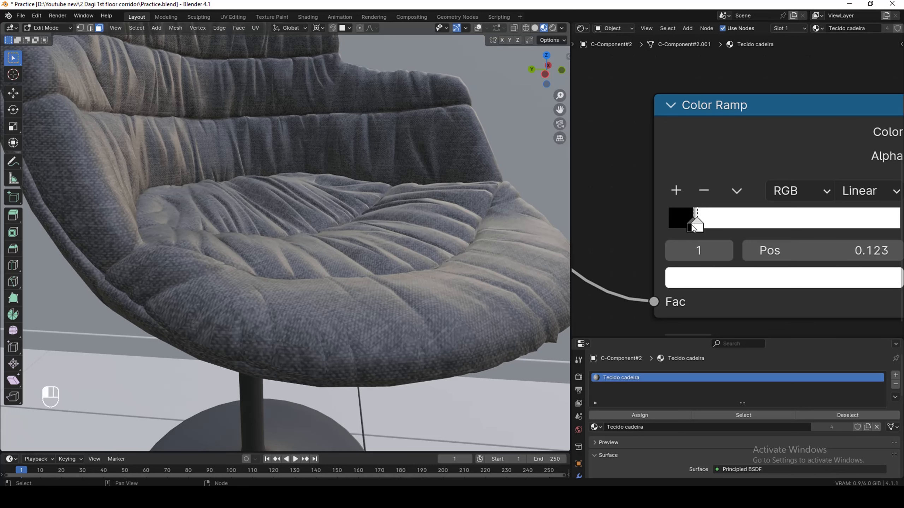
Select the Color Ramp and Overlay mix nodes and move them away from the Principled BSDF to make room.
scroll(692, 227, down, 8)
scroll(740, 196, up, 2)
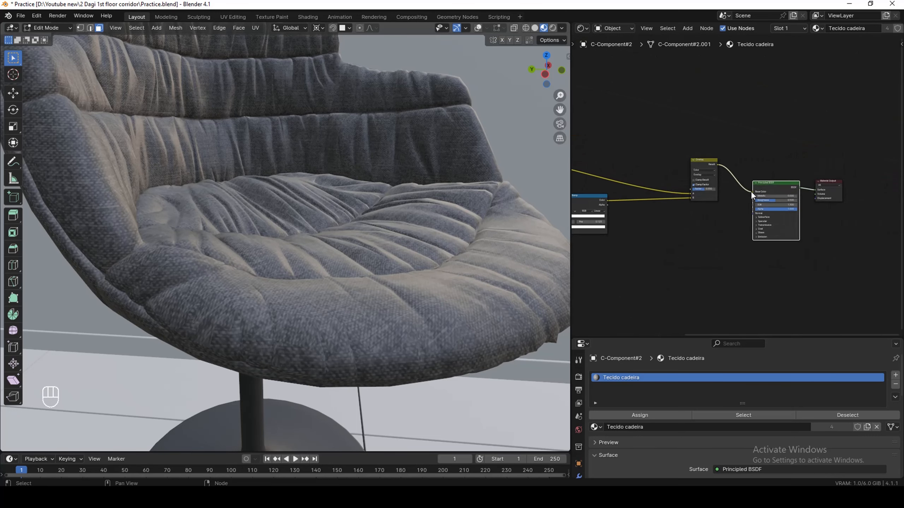
scroll(723, 139, down, 2)
drag(723, 138, 656, 210)
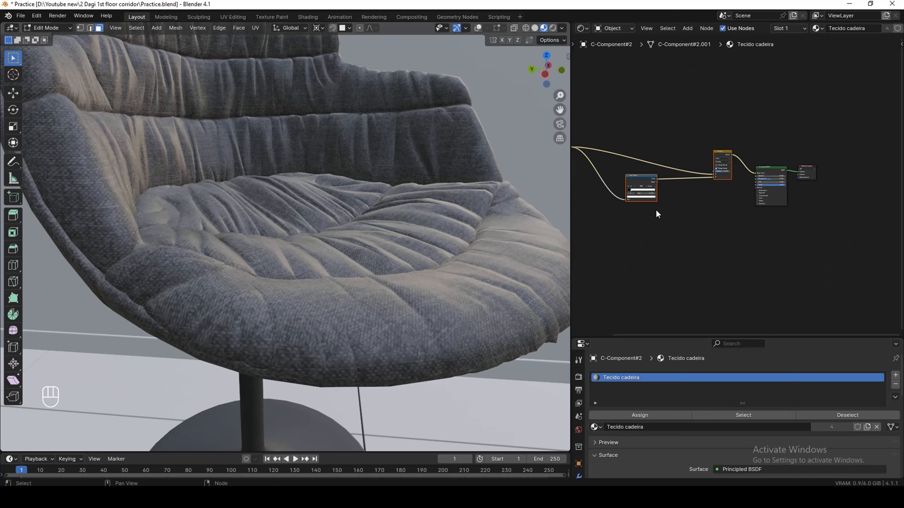
key(g)
scroll(670, 176, up, 3)
key(shift+a)
click(670, 175)
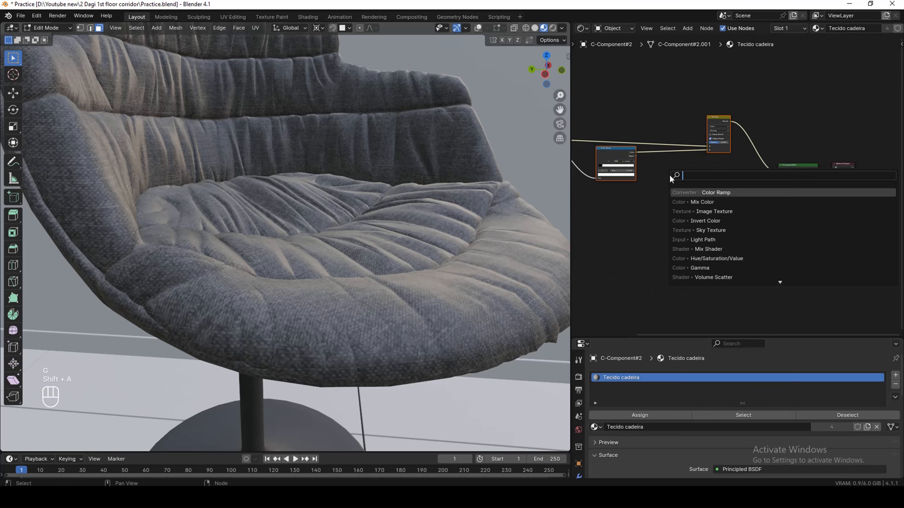
key(Escape)
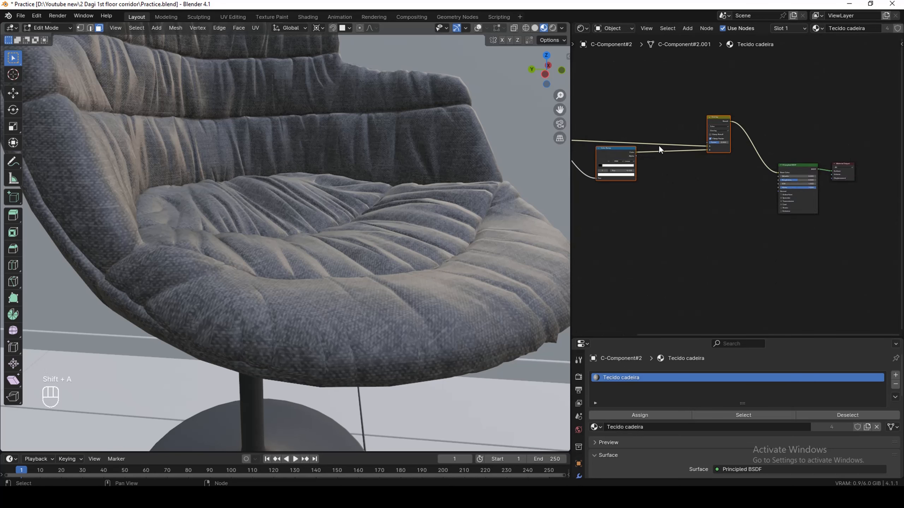
Connect the Color Ramp's Color output to the Principled BSDF's Roughness and nudge the shader node slightly.
scroll(635, 149, up, 1)
drag(630, 153, 809, 189)
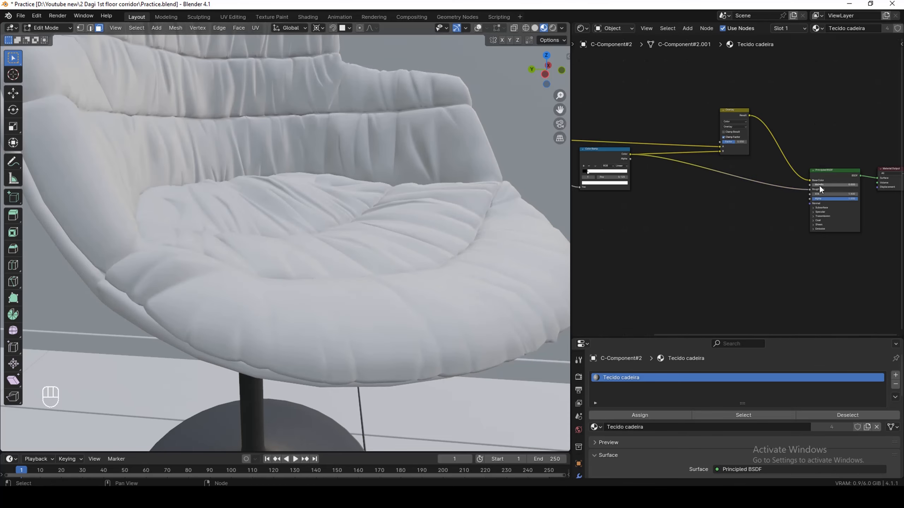
scroll(840, 163, up, 3)
scroll(836, 167, up, 3)
drag(835, 179, 837, 185)
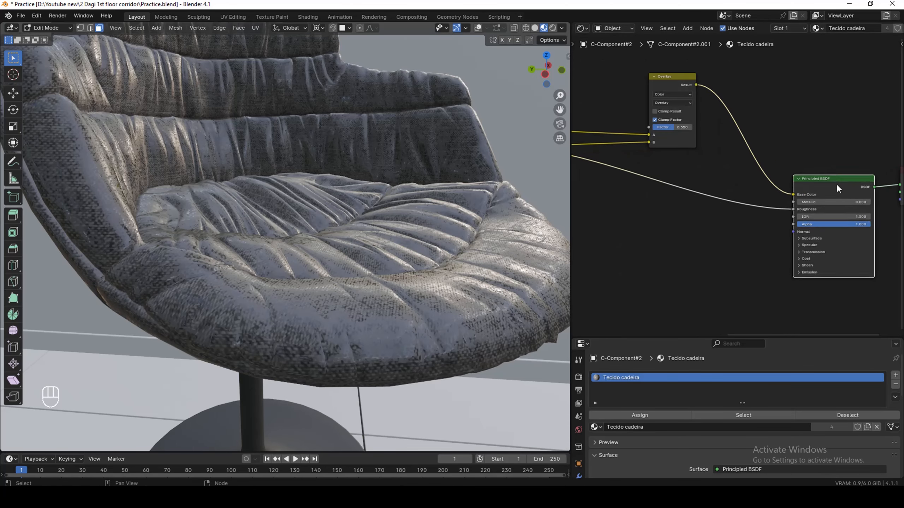
Insert a duplicate of the Color Ramp in the Roughness link and feed its Fac from the image texture's Color.
scroll(834, 182, down, 8)
middle_drag(623, 168, 676, 173)
drag(671, 171, 673, 181)
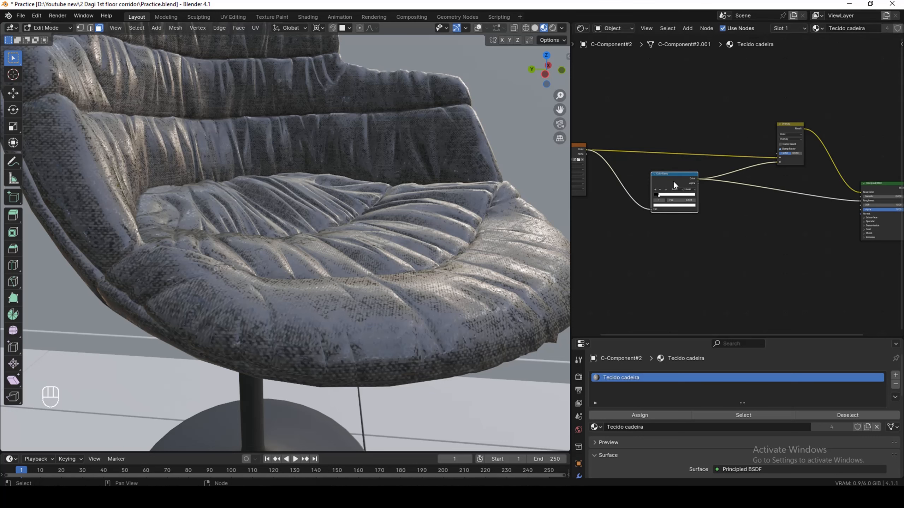
key(shift+d)
click(745, 186)
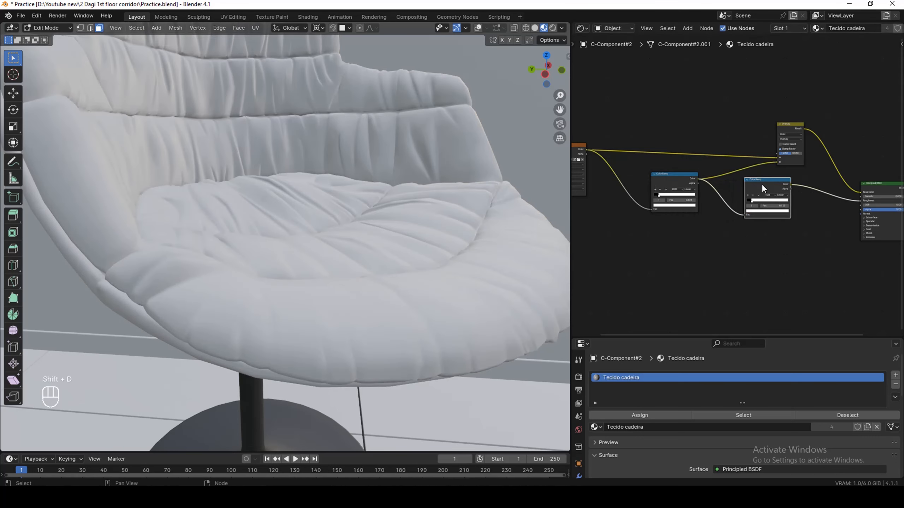
drag(586, 150, 744, 214)
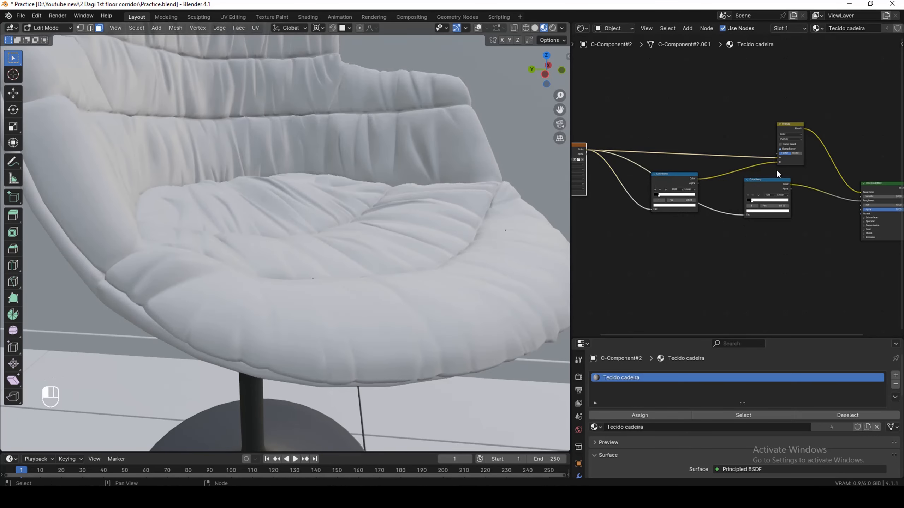
Spread the roughness Color Ramp's stops, with white at position 1.000 and black at 0.000.
scroll(760, 197, up, 6)
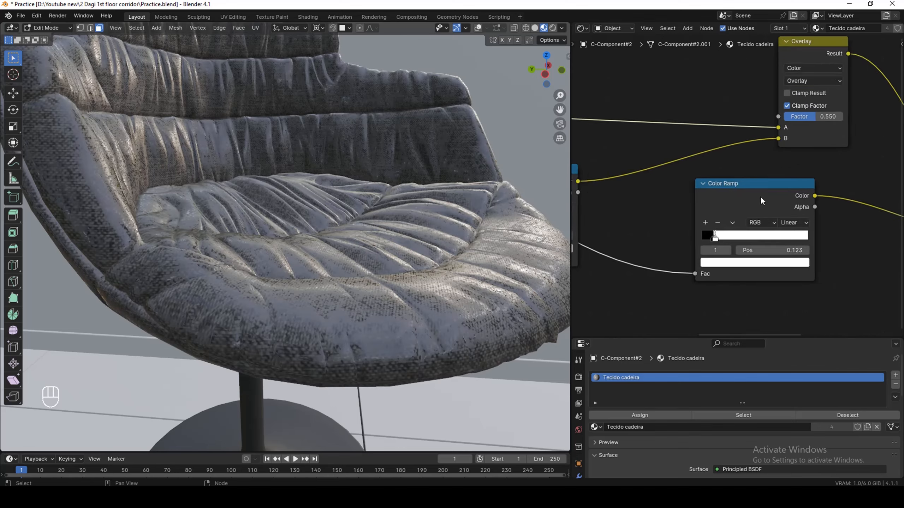
drag(699, 250, 828, 249)
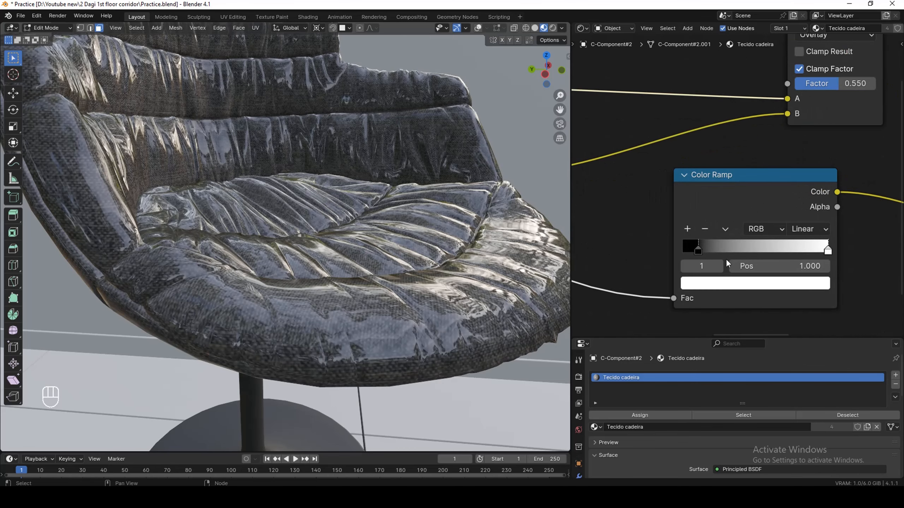
drag(697, 250, 656, 248)
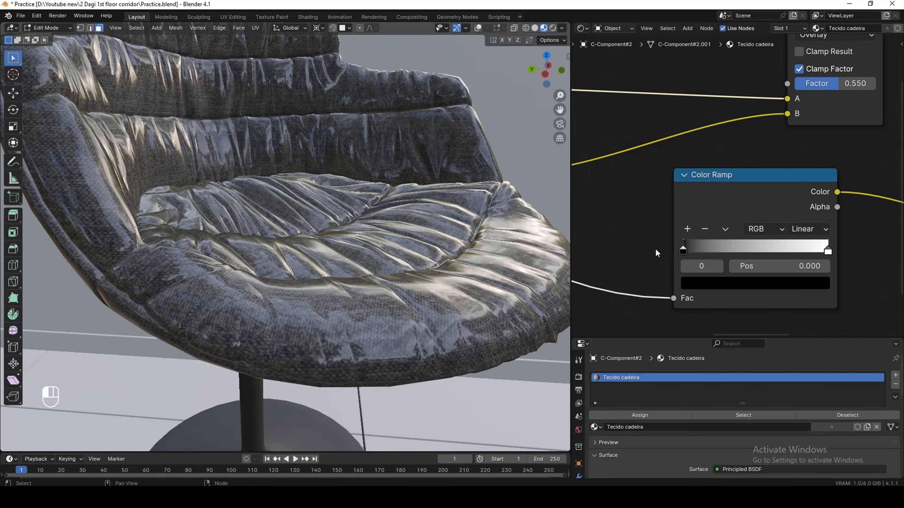
Lighten the roughness Color Ramp's black stop to a grey with a value of 0.601.
click(705, 283)
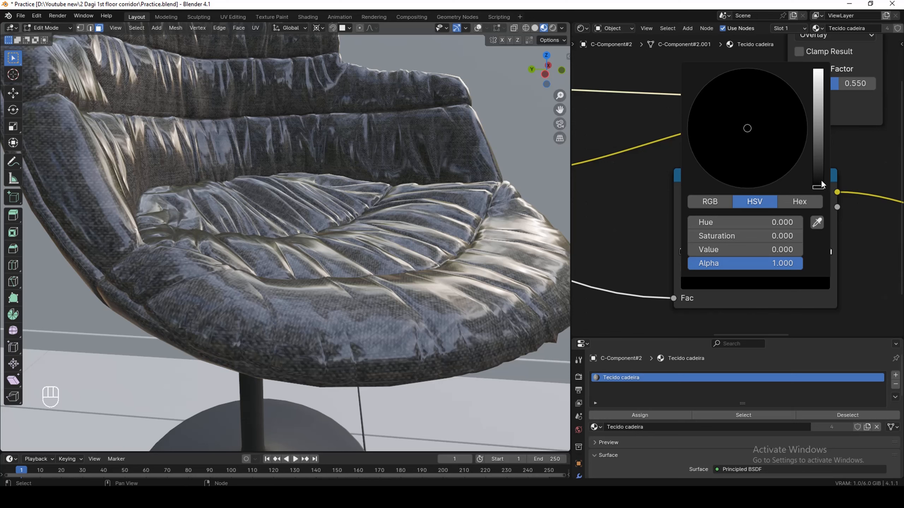
drag(821, 183, 822, 111)
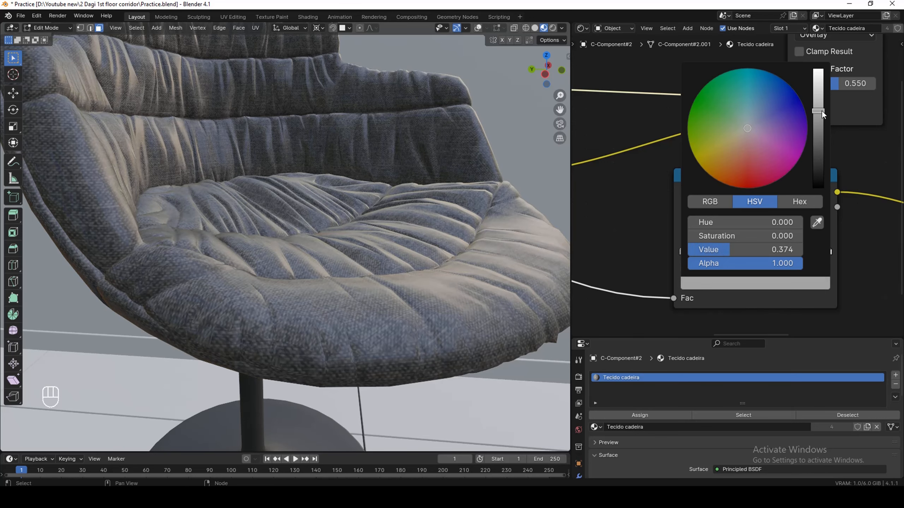
mouse_move(827, 251)
mouse_down()
mouse_move(787, 249)
mouse_move(830, 252)
mouse_up()
click(682, 249)
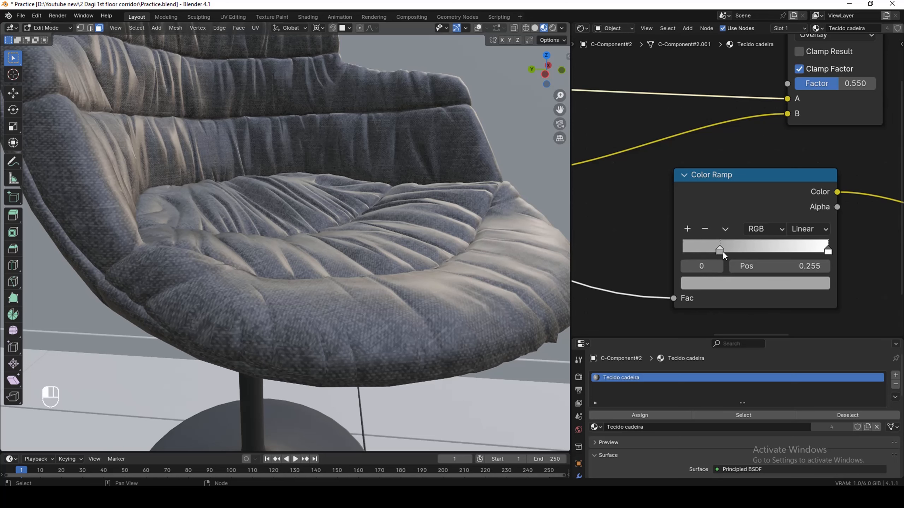
click(785, 284)
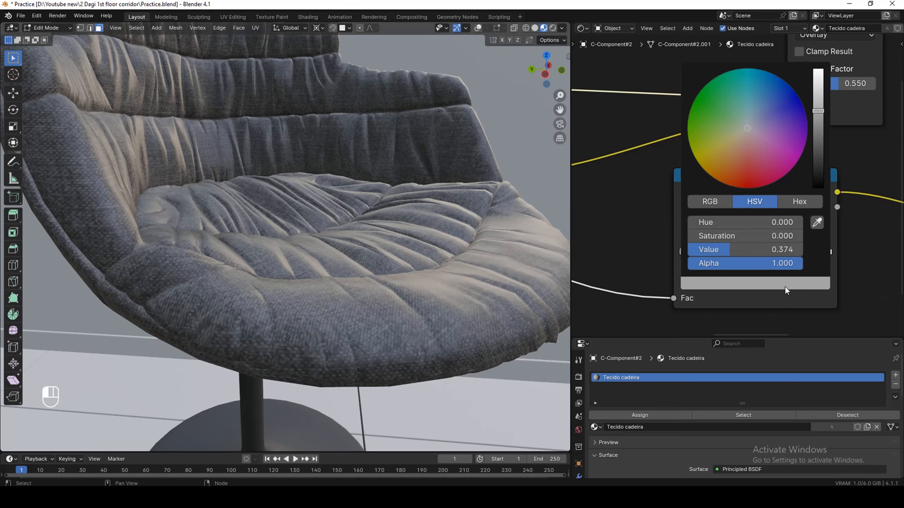
drag(818, 112, 816, 93)
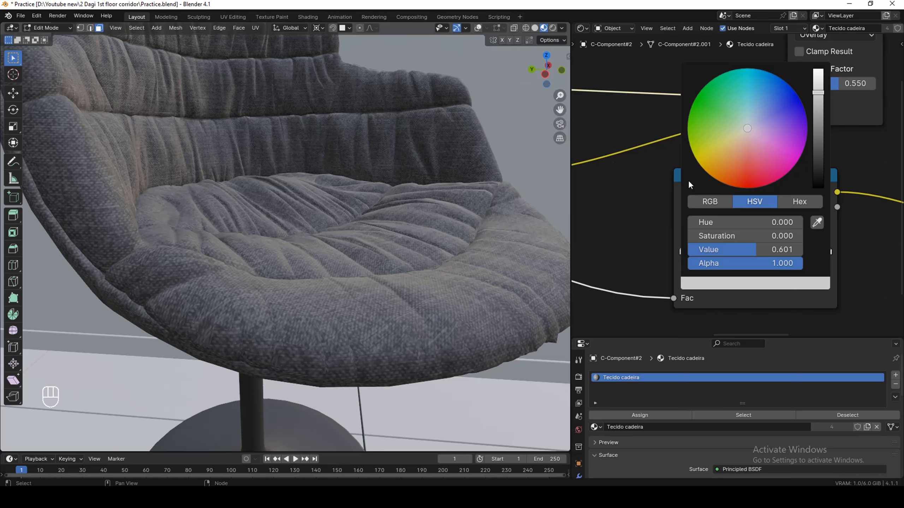
Add a Bump node and place it below the roughness Color Ramp.
scroll(700, 201, down, 6)
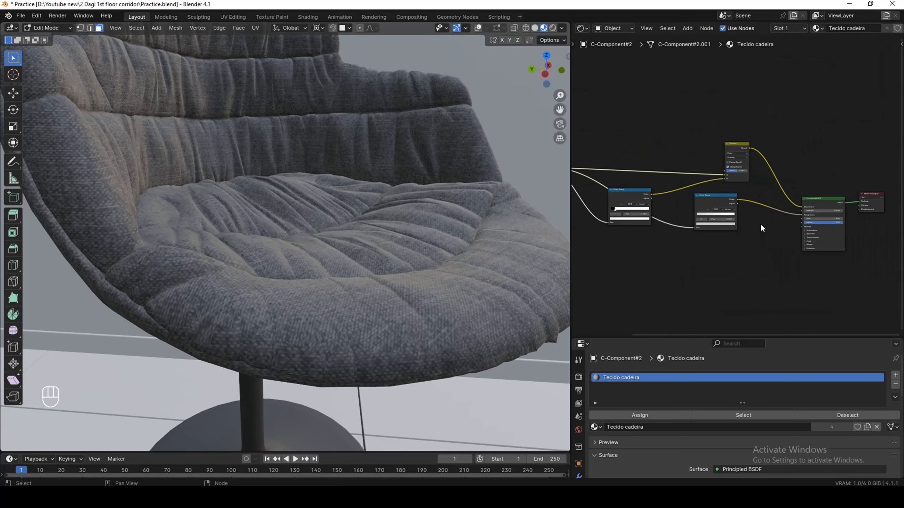
key(shift+a)
text(bump)
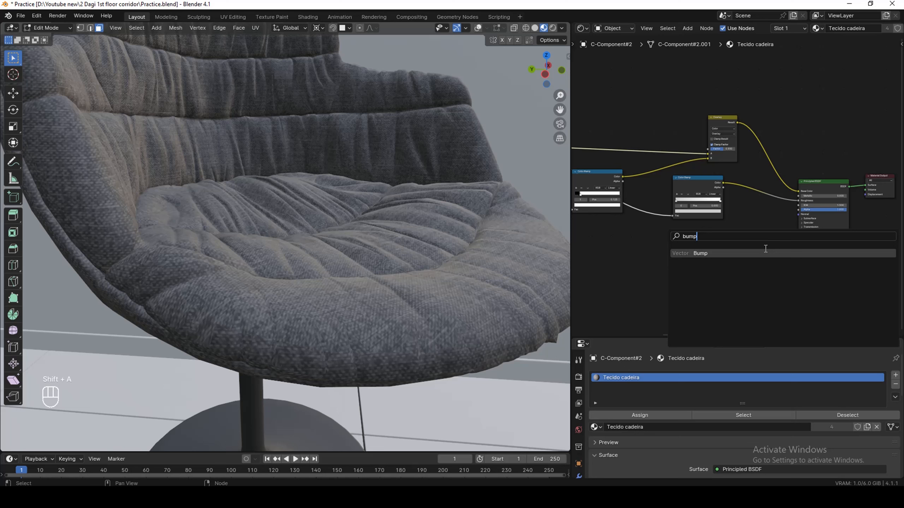
key(Return)
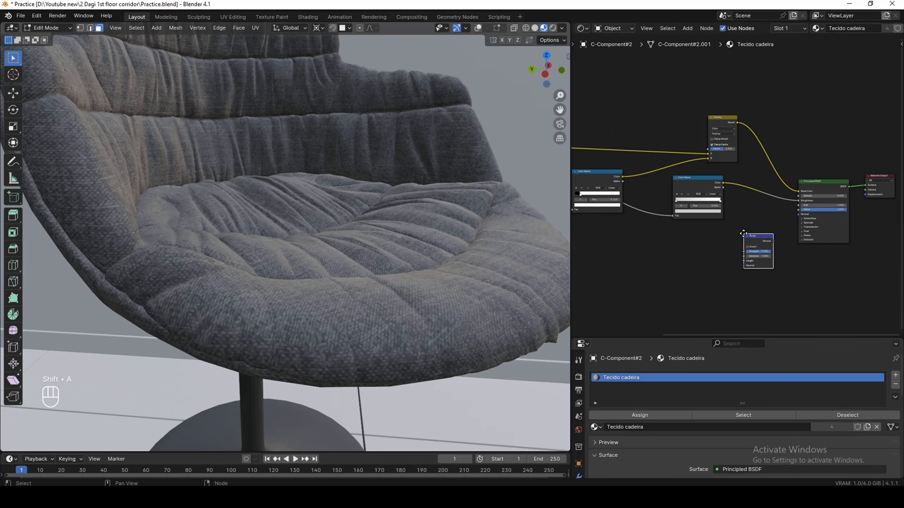
click(758, 251)
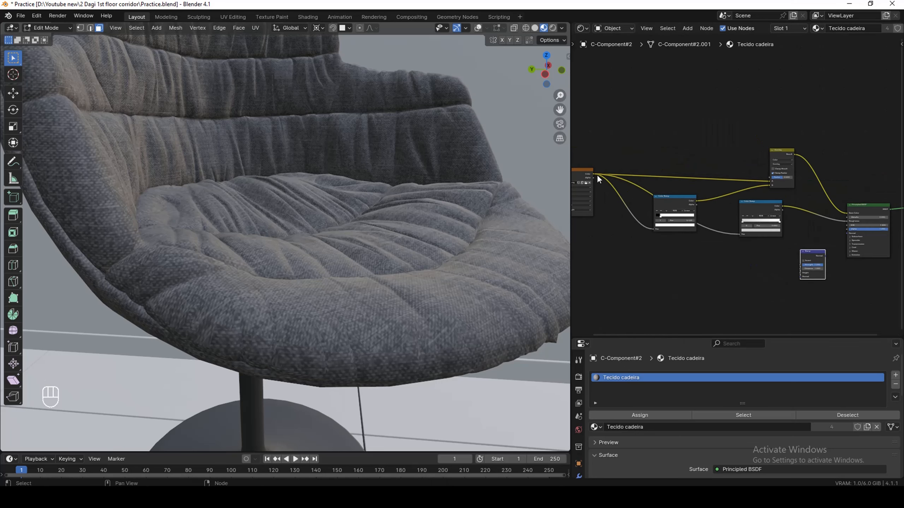
Connect the image texture's Color to the Bump's Height and the Bump's Normal to the Principled BSDF's Normal.
drag(597, 174, 827, 236)
scroll(829, 258, up, 3)
drag(779, 263, 742, 276)
scroll(794, 245, down, 5)
scroll(740, 269, up, 2)
Insert a duplicate of the roughness Color Ramp in the Bump's Height link and set its grey stop to black.
click(723, 200)
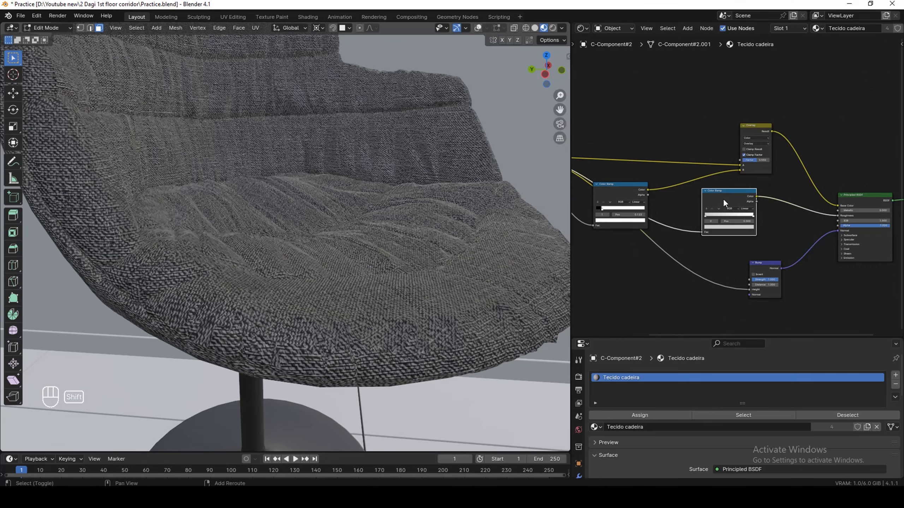
key(shift+d)
click(682, 298)
scroll(670, 276, up, 5)
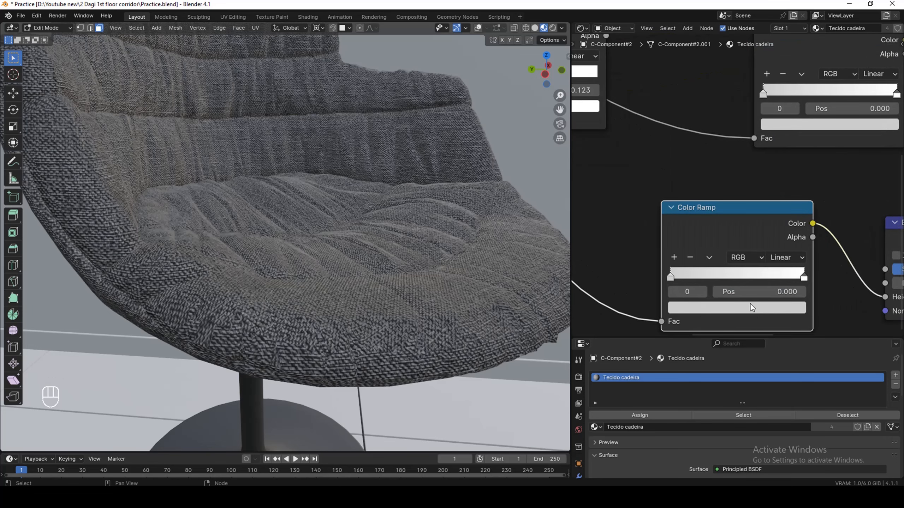
click(751, 307)
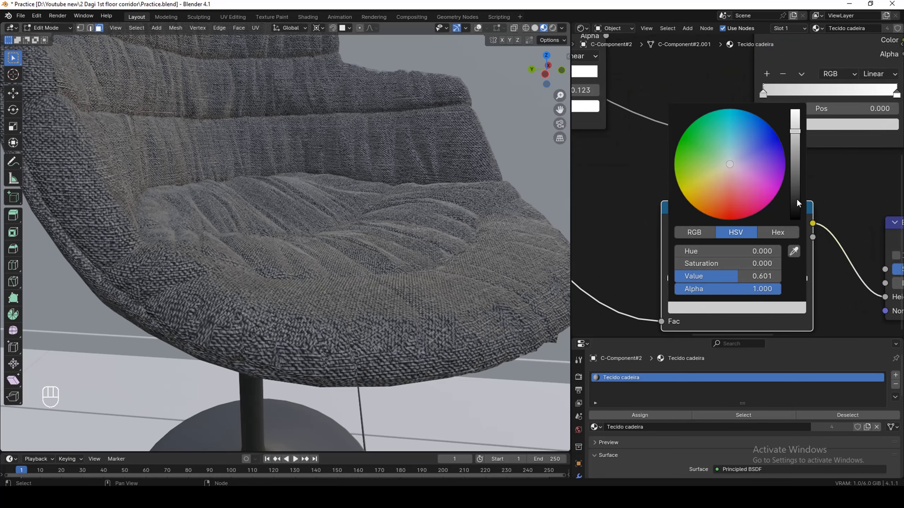
drag(796, 198, 797, 217)
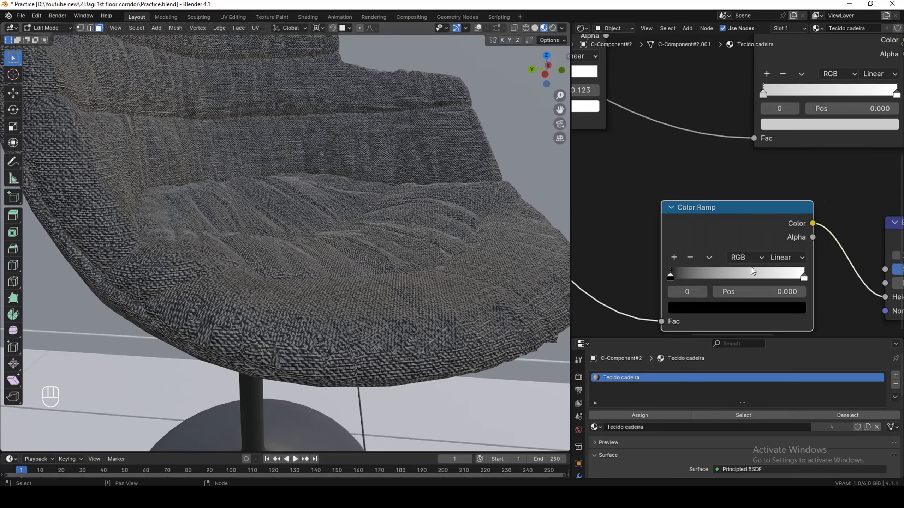
Try Bump distances of 0.005 and 0.01, and settle on 0.05.
scroll(751, 267, down, 4)
scroll(742, 221, up, 5)
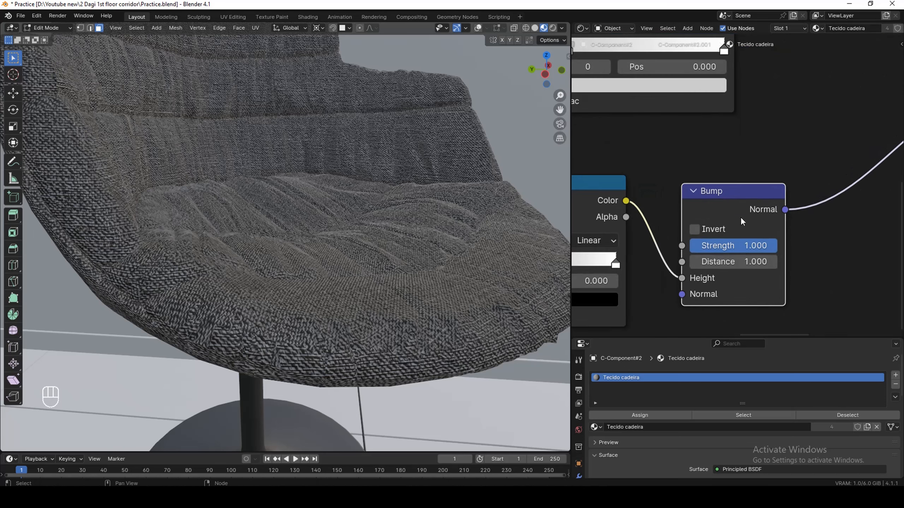
click(745, 261)
text(.0)
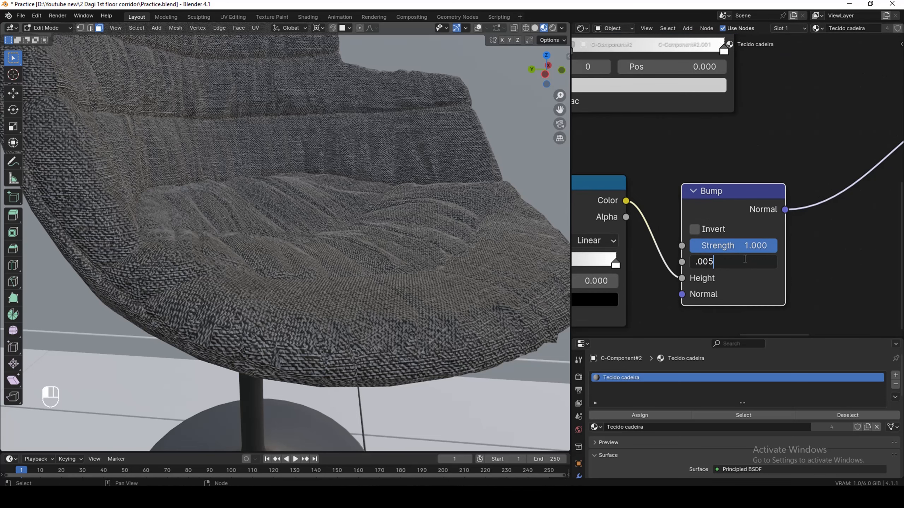
text(05)
key(Return)
click(744, 261)
text(.01)
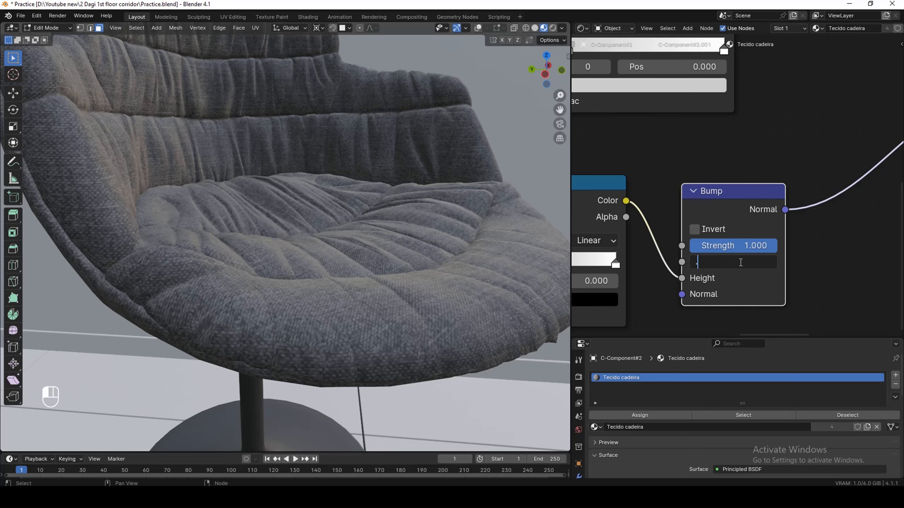
key(Return)
click(738, 261)
text(.05)
key(Return)
Try a grey value of 0.276 on the bump Color Ramp's black stop, and return it to black.
middle_drag(315, 300, 358, 339)
scroll(358, 340, down, 5)
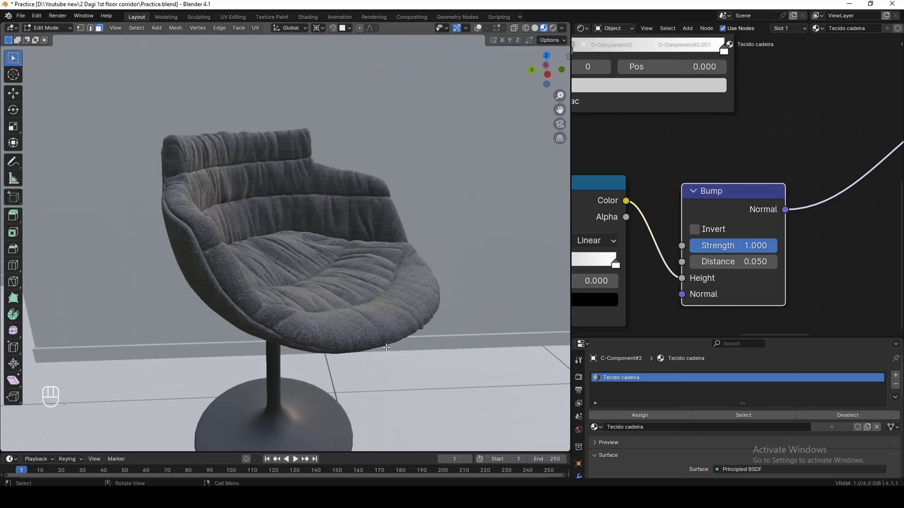
scroll(358, 339, up, 5)
key(Tab)
scroll(749, 221, down, 2)
scroll(749, 224, up, 5)
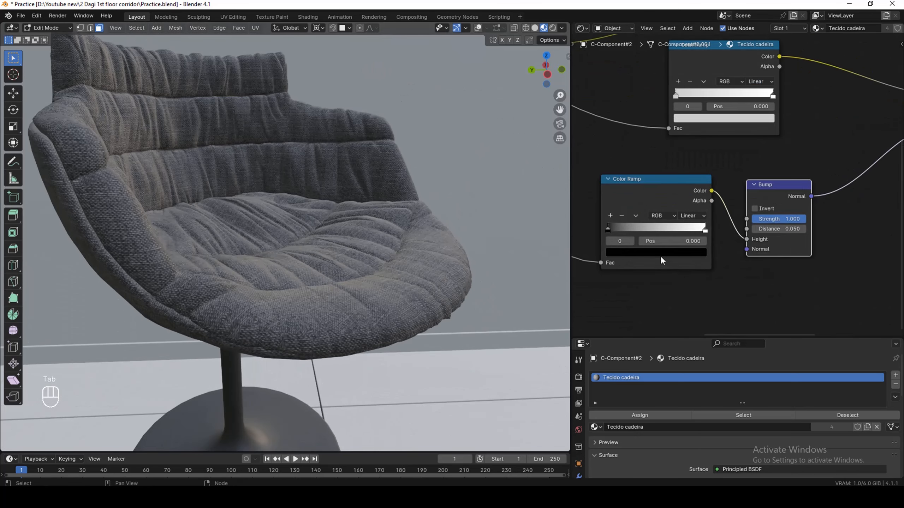
click(657, 277)
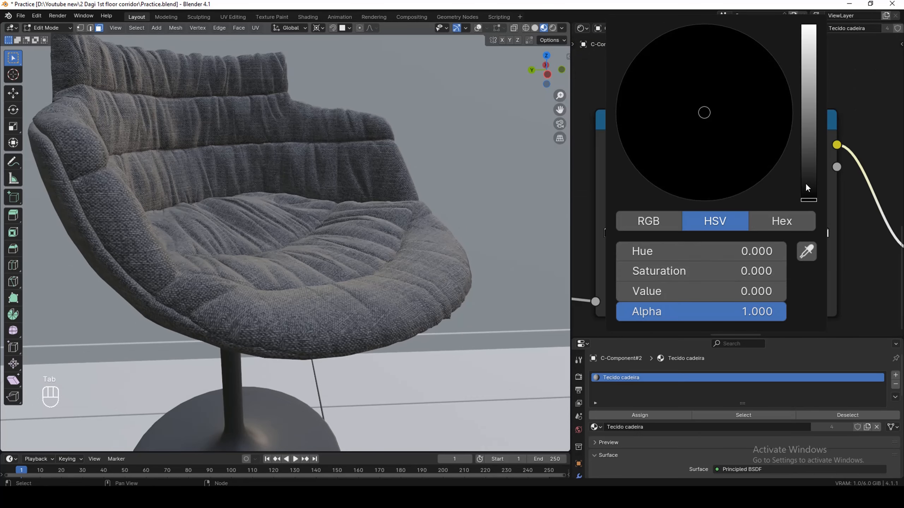
drag(806, 183, 814, 102)
scroll(422, 277, up, 4)
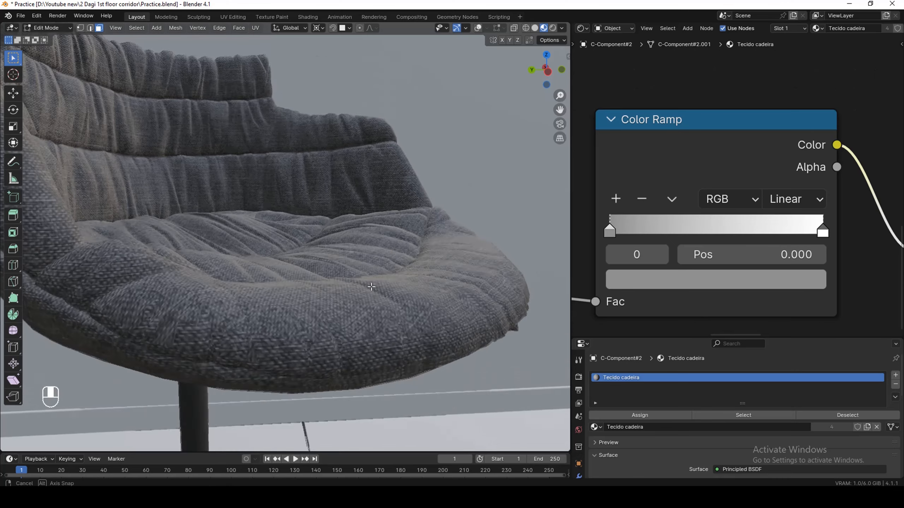
click(742, 281)
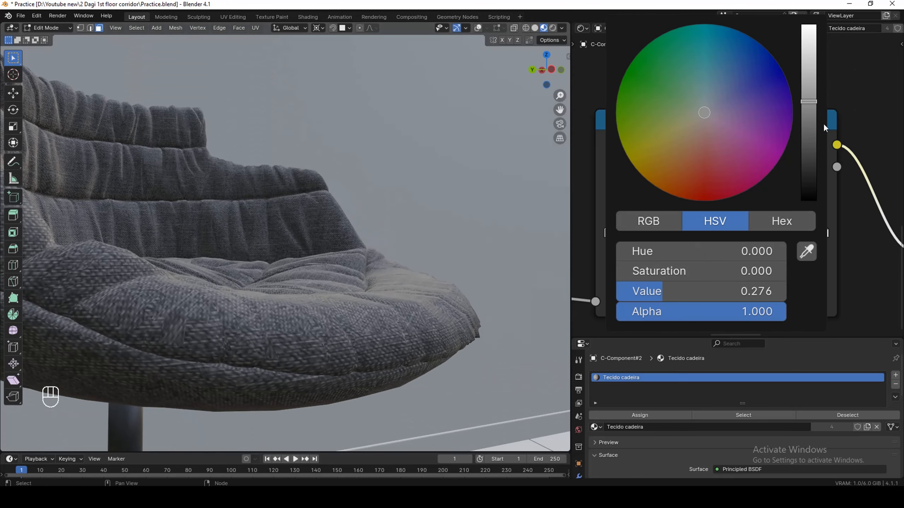
drag(817, 123, 801, 201)
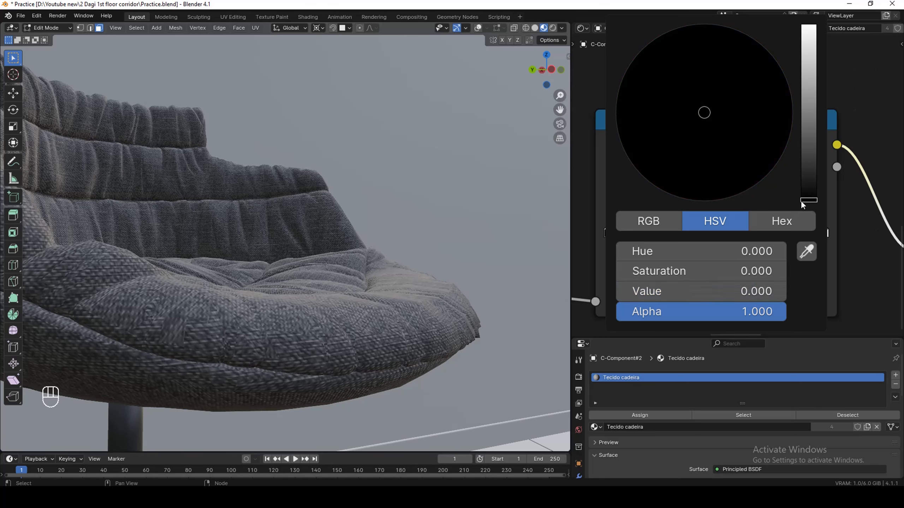
scroll(748, 215, down, 6)
scroll(658, 219, down, 3)
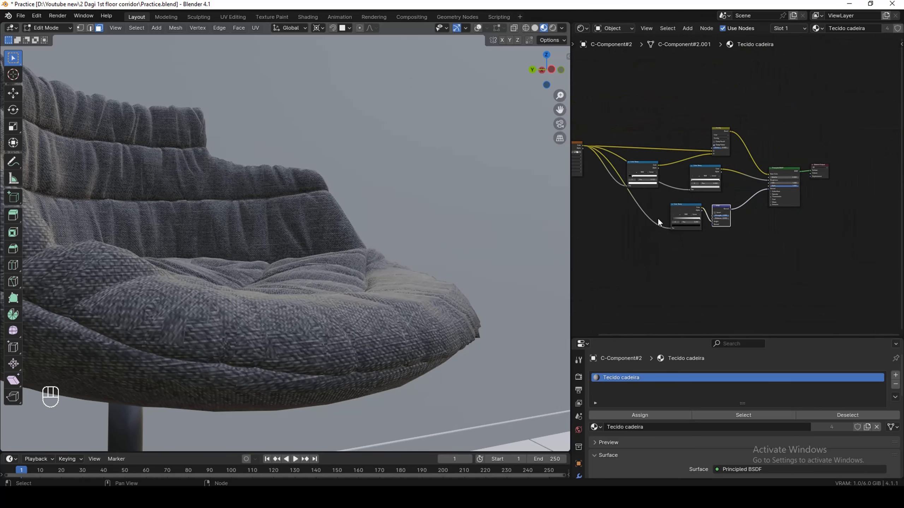
Add Texture Coordinate and Mapping nodes before the fabric image texture and place them clear of it.
click(647, 169)
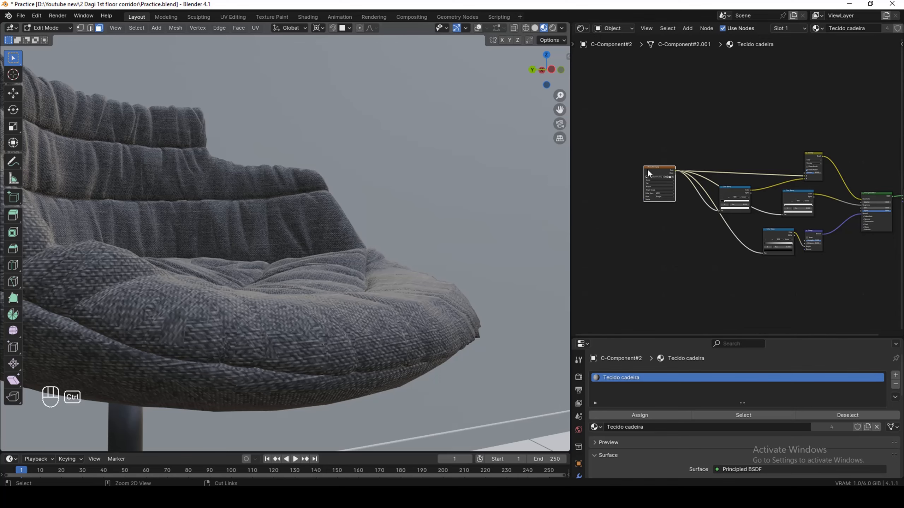
key(ctrl+t)
scroll(649, 182, up, 2)
drag(668, 163, 627, 210)
key(g)
click(621, 203)
Set the Mapping node's X, Y and Z scale to 0.75.
middle_drag(443, 295, 414, 320)
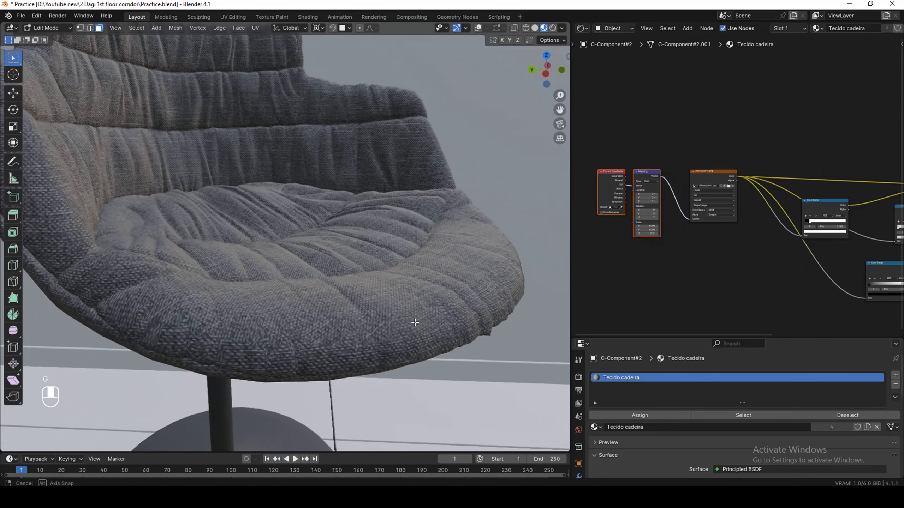
scroll(637, 215, up, 9)
mouse_move(674, 243)
mouse_down()
mouse_move(674, 258)
mouse_move(674, 243)
mouse_up()
key(Return)
text(.75)
key(Return)
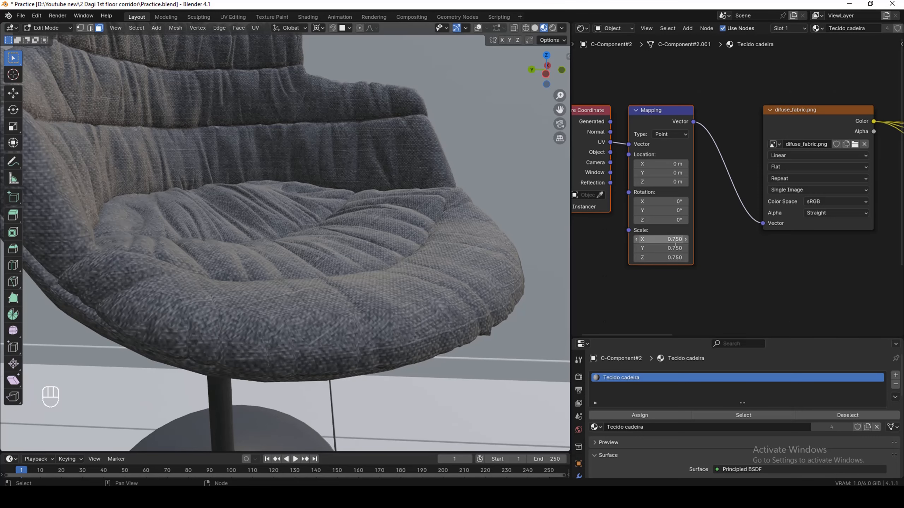
Add a Value node set to 0.75 below the Texture Coordinate node and connect it to the Mapping's Scale.
scroll(679, 290, down, 2)
scroll(676, 239, up, 2)
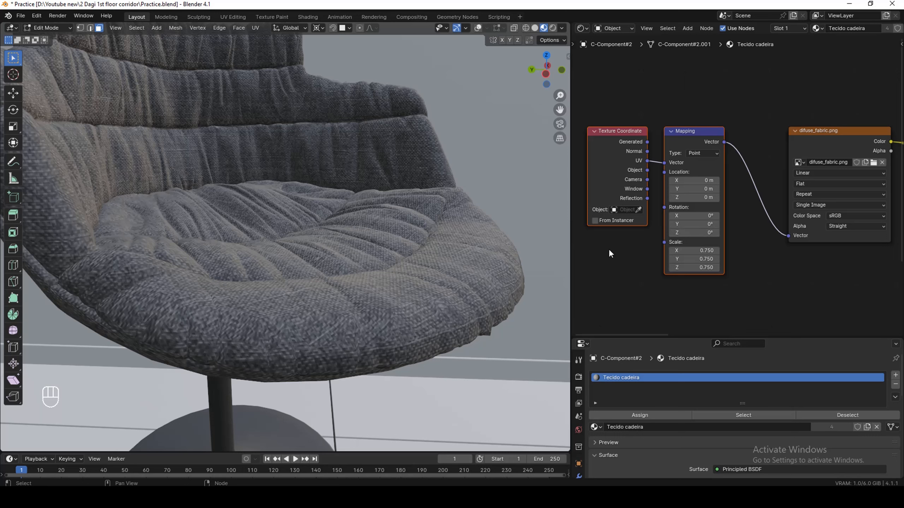
key(shift+a)
text(v)
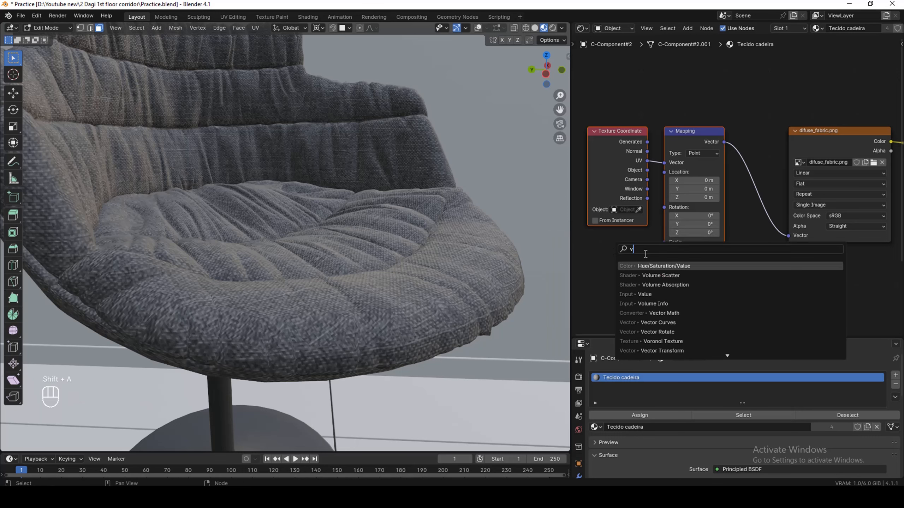
text(a)
click(651, 268)
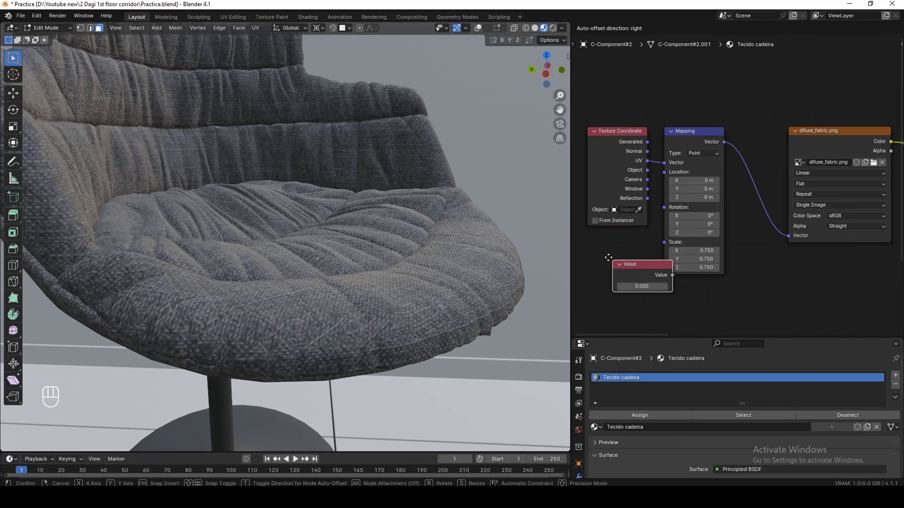
click(584, 254)
drag(644, 269, 664, 242)
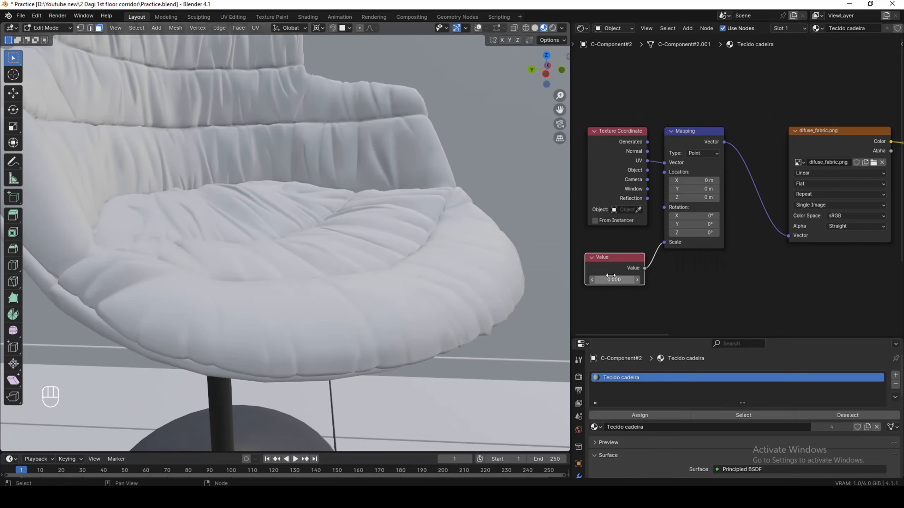
click(611, 280)
text(.7)
key(Return)
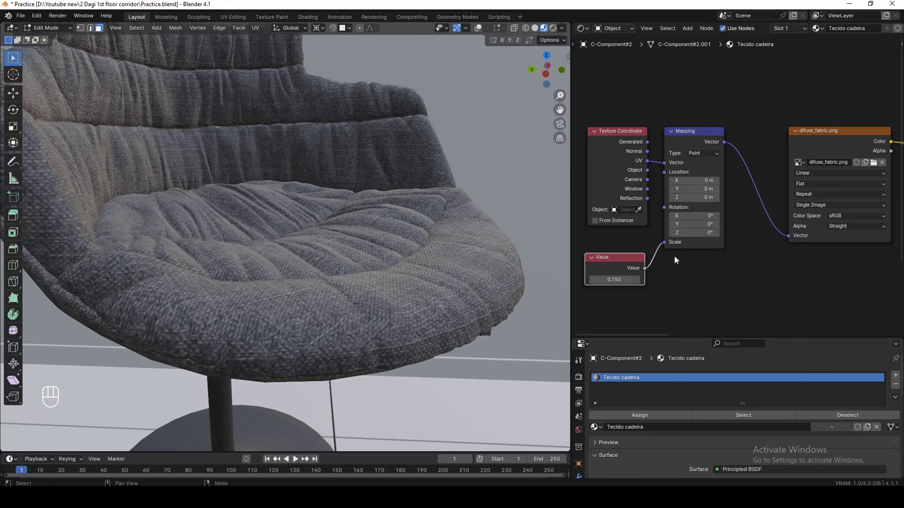
Set the Overlay mix node's Factor to 0.583.
scroll(330, 278, down, 5)
middle_drag(329, 278, 338, 282)
scroll(694, 225, down, 8)
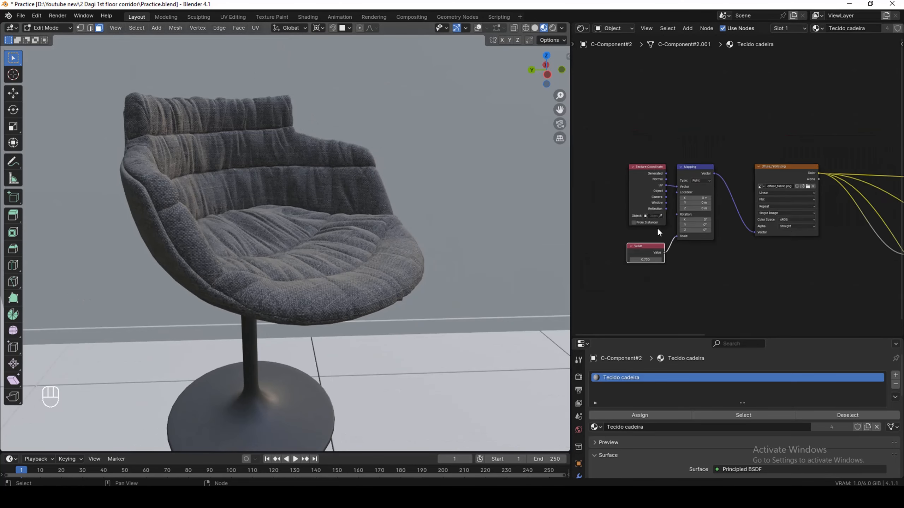
scroll(818, 216, up, 6)
scroll(814, 214, up, 1)
scroll(242, 249, up, 2)
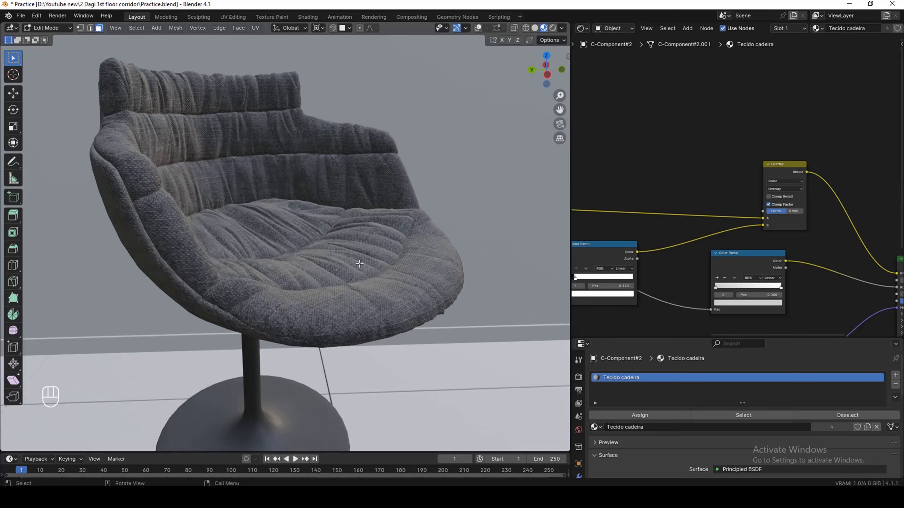
middle_drag(242, 249, 226, 250)
scroll(781, 210, up, 2)
mouse_move(784, 210)
mouse_down()
mouse_move(759, 212)
mouse_move(806, 216)
mouse_move(111, 215)
mouse_up()
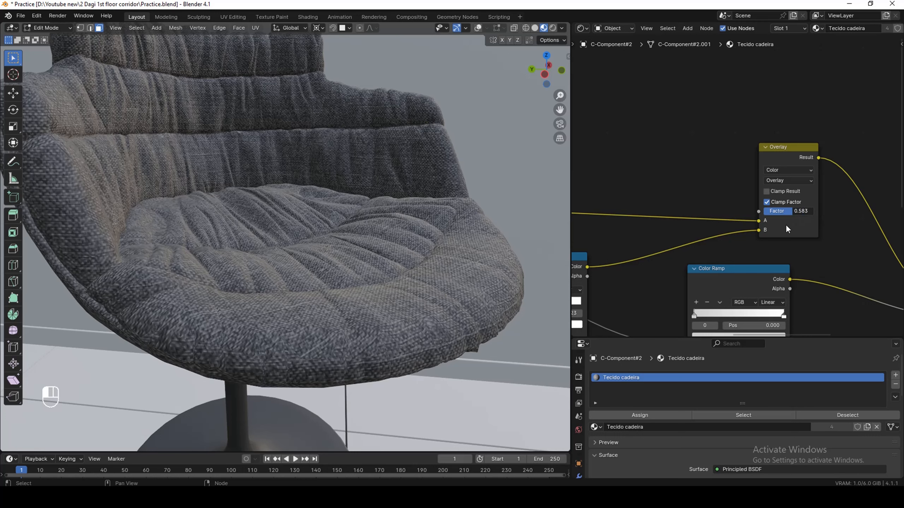
Insert a Mix Color node in the link between the image texture's Color and the Overlay node's A input.
scroll(786, 217, down, 4)
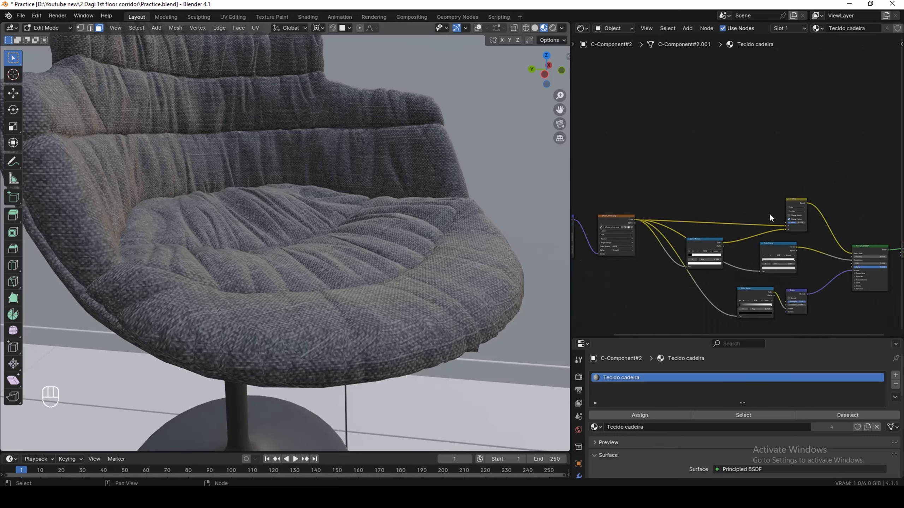
scroll(711, 186, up, 3)
key(shift+a)
text(mi)
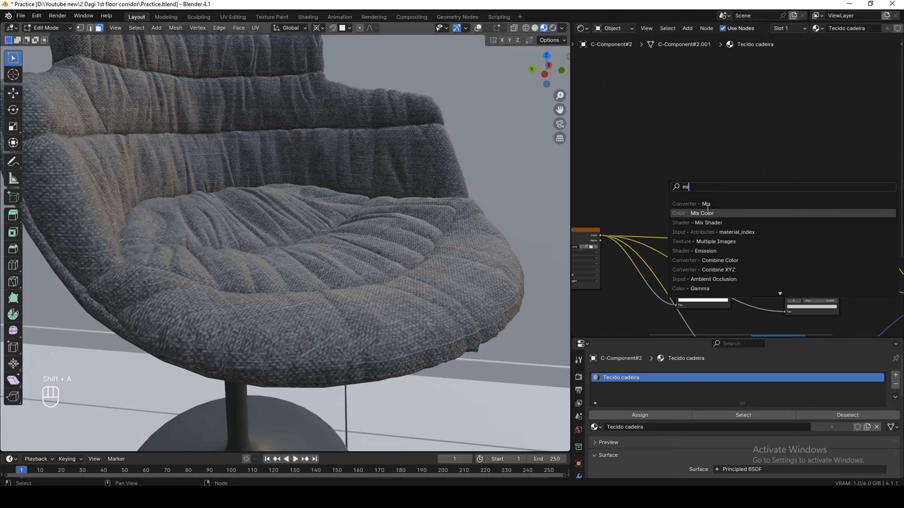
click(728, 210)
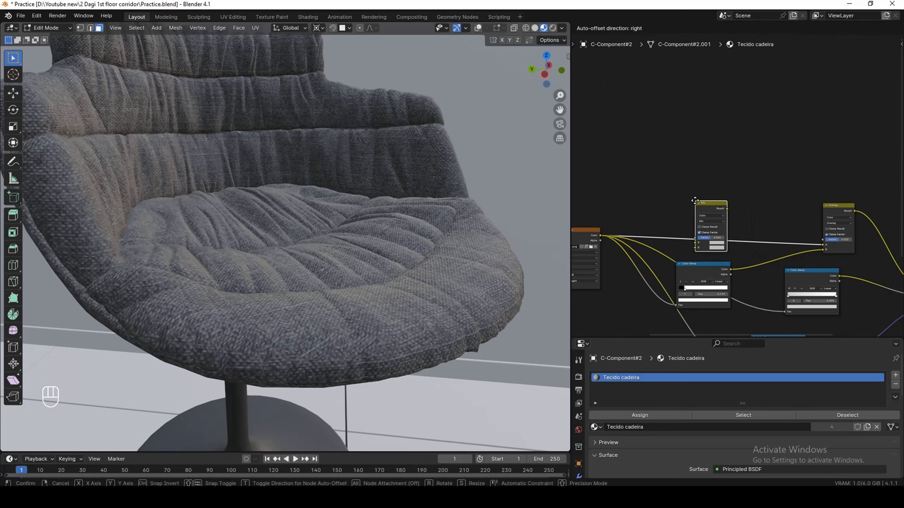
click(694, 200)
Set the new Mix node's Factor to 0.183 and its B colour to light brown with hue 0.069, saturation 0.684 and value 0.499.
scroll(702, 224, up, 10)
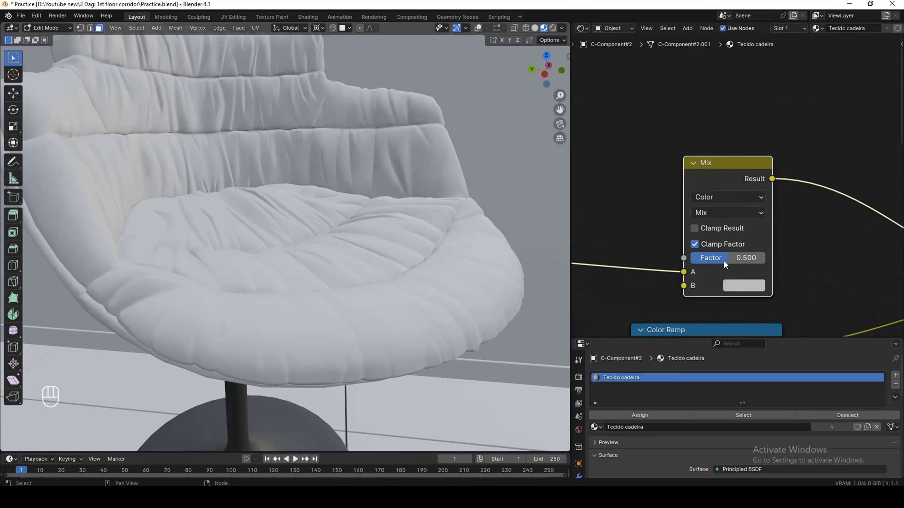
drag(723, 260, 691, 260)
click(737, 283)
drag(675, 179, 677, 161)
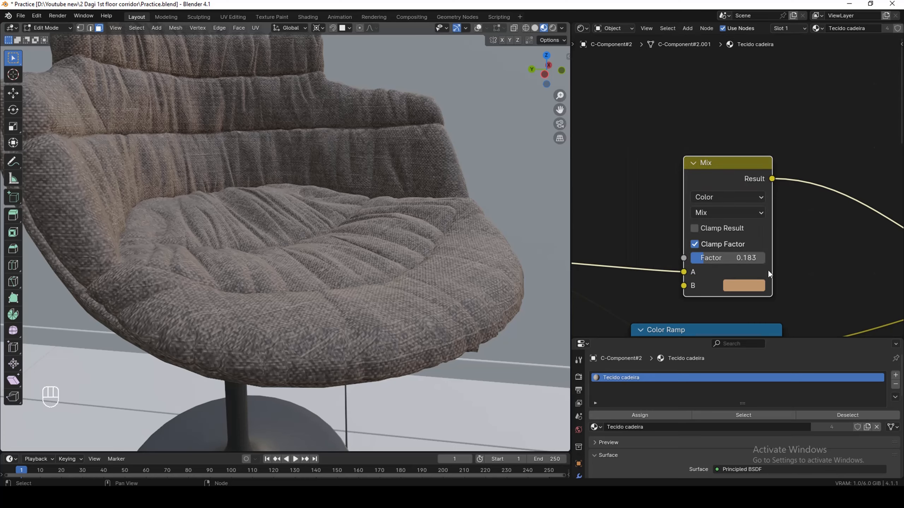
Adjust the saturation of the Mix node's brown B colour.
scroll(415, 212, down, 4)
middle_drag(416, 212, 411, 213)
scroll(411, 213, up, 4)
click(748, 286)
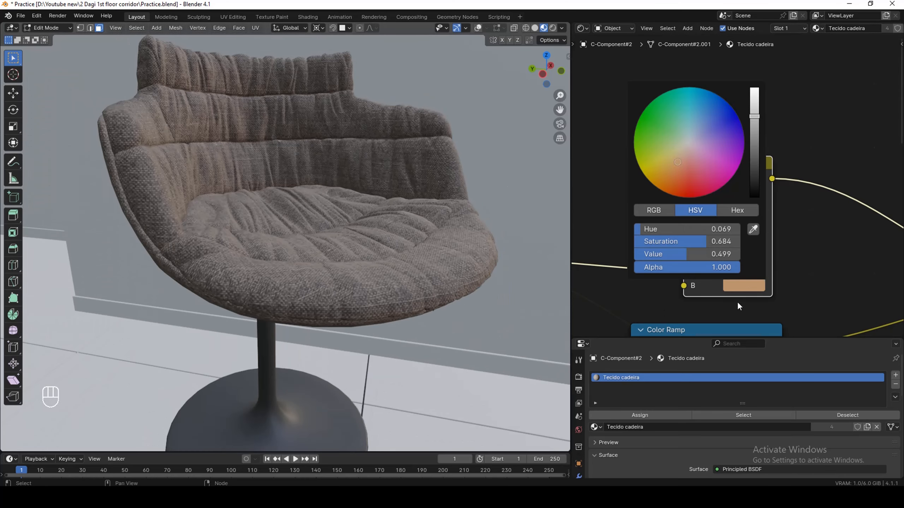
drag(699, 242, 791, 241)
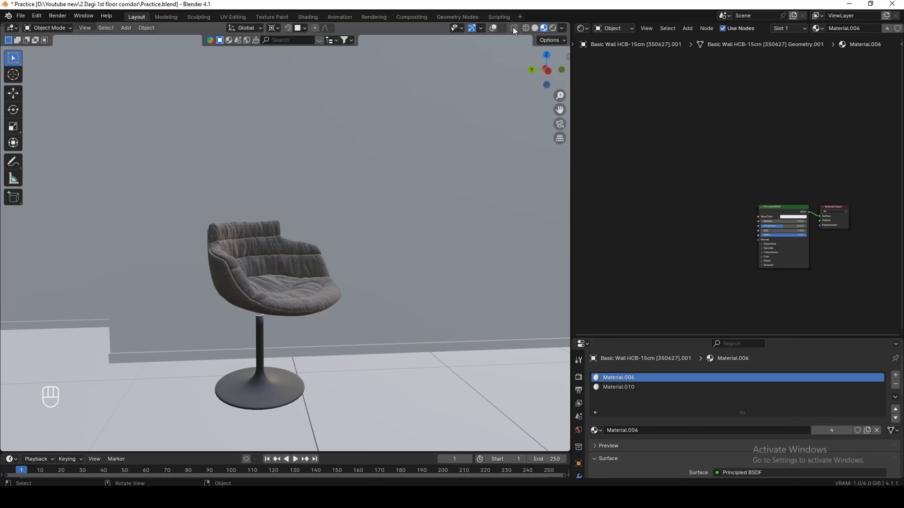
Turn on the viewport overlays and add a Noise Texture node to the wall's Material.006.
click(493, 28)
scroll(222, 323, down, 4)
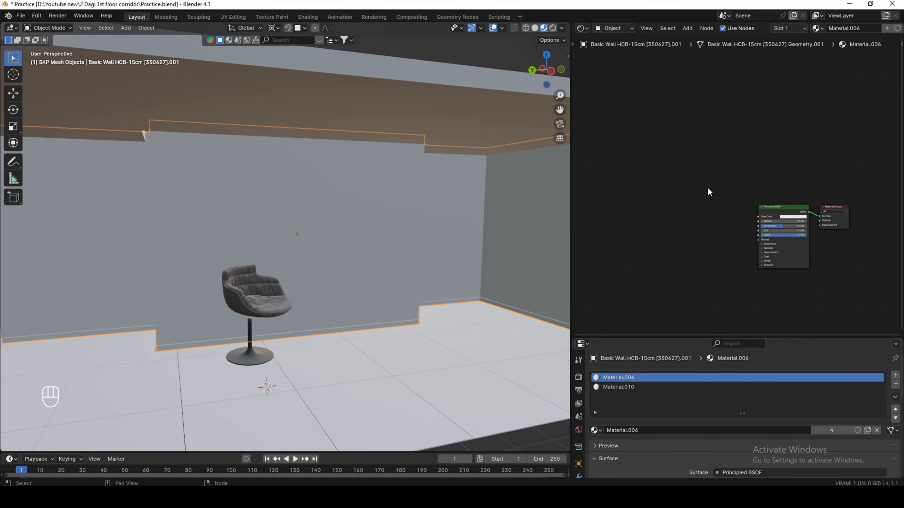
key(shift+a)
text(noi)
key(Return)
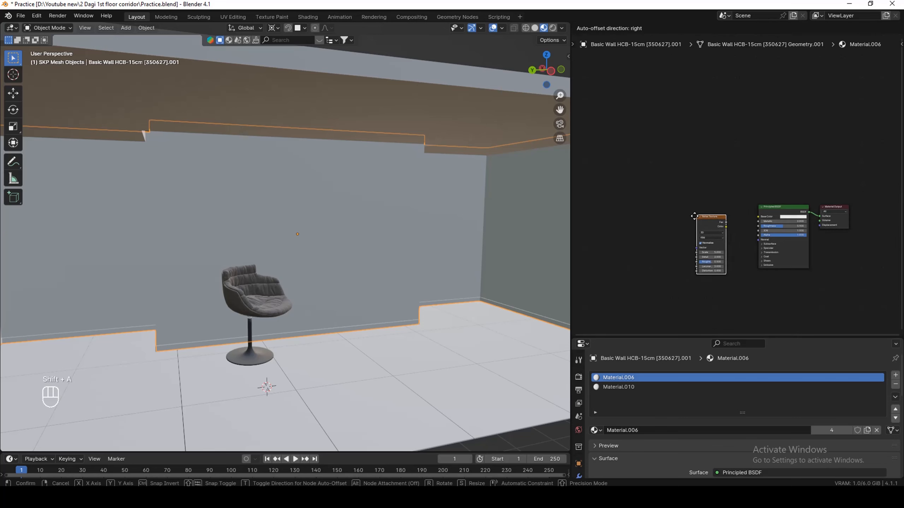
click(658, 236)
Add a Bump node to the wall material and connect its Normal to the Principled BSDF's Normal.
key(shift+a)
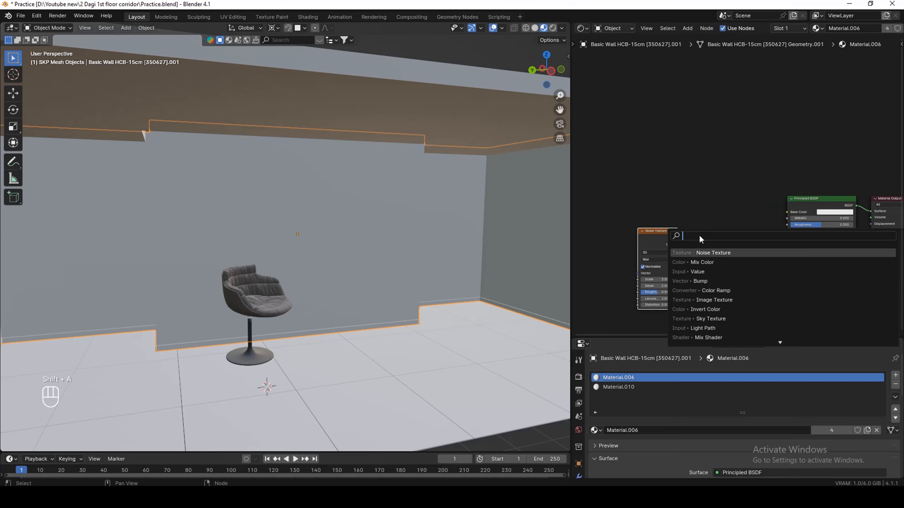
text(bump)
key(Return)
click(698, 244)
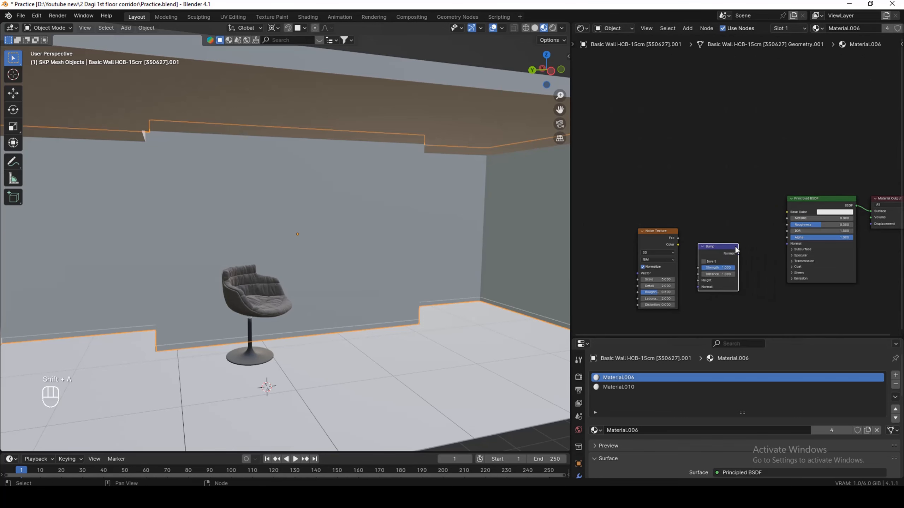
scroll(741, 249, up, 2)
drag(739, 256, 793, 244)
Move the Noise Texture away from the Bump node and connect its Fac to the Bump's Height.
scroll(684, 235, down, 4)
click(679, 233)
key(g)
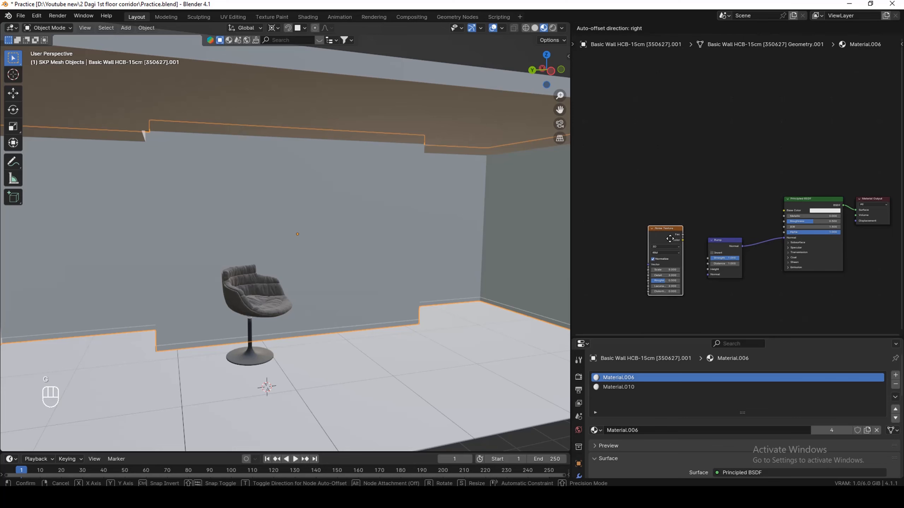
click(616, 239)
scroll(647, 248, up, 3)
drag(621, 236, 724, 274)
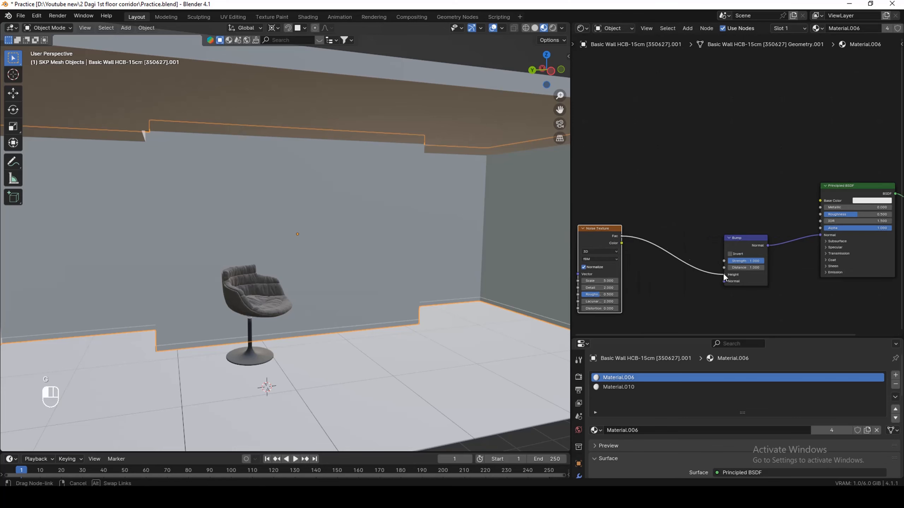
Add Texture Coordinate and Mapping nodes before the Noise Texture and feed the Mapping from the Object coordinates.
scroll(669, 246, down, 3)
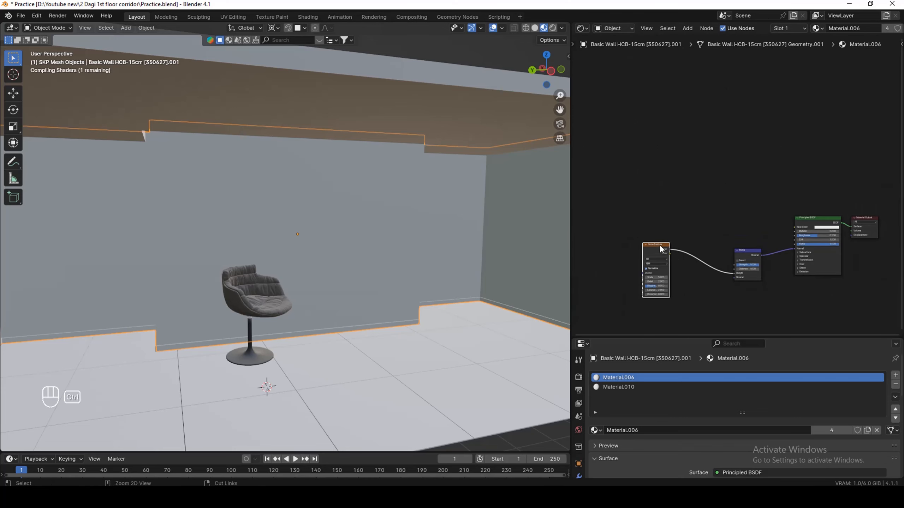
key(ctrl+t)
key(g)
click(664, 227)
scroll(650, 251, up, 3)
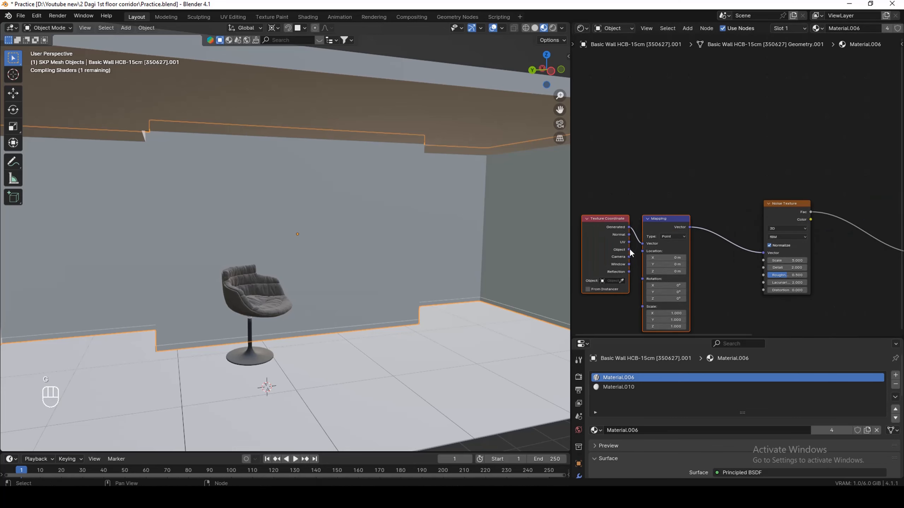
drag(629, 249, 644, 241)
drag(654, 291, 654, 291)
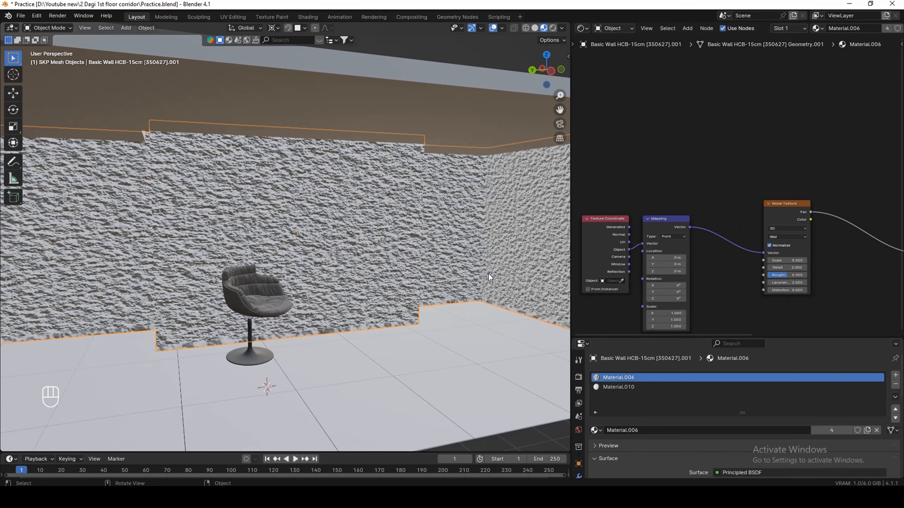
Show the wall object's transform values and apply its scale.
middle_drag(365, 270, 345, 260)
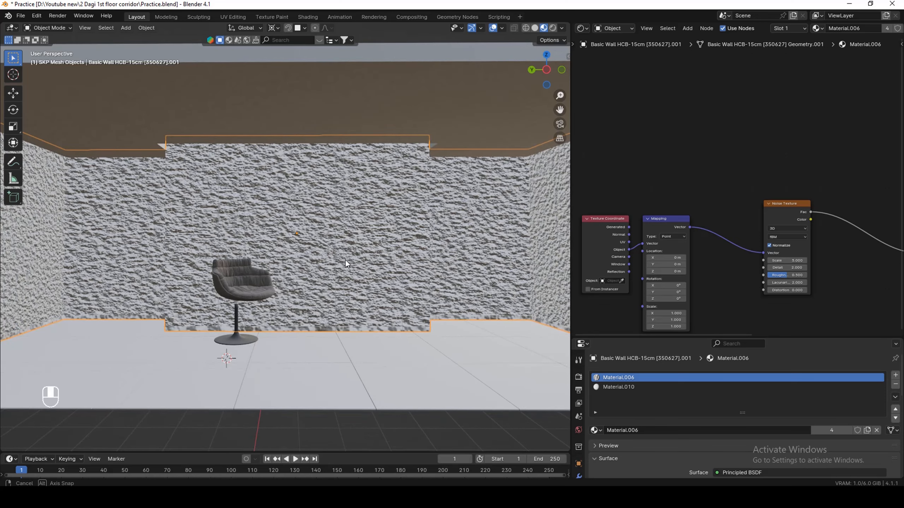
scroll(669, 205, down, 2)
scroll(806, 212, up, 3)
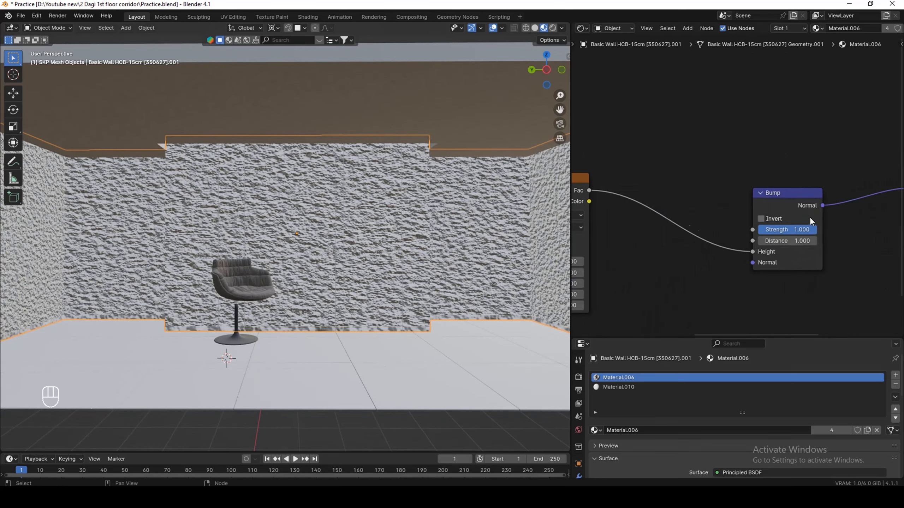
middle_drag(355, 259, 385, 269)
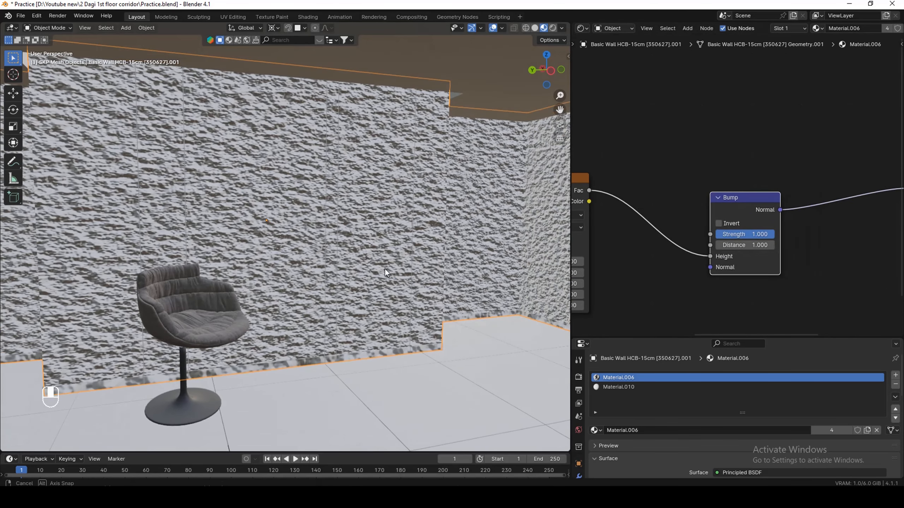
key(n)
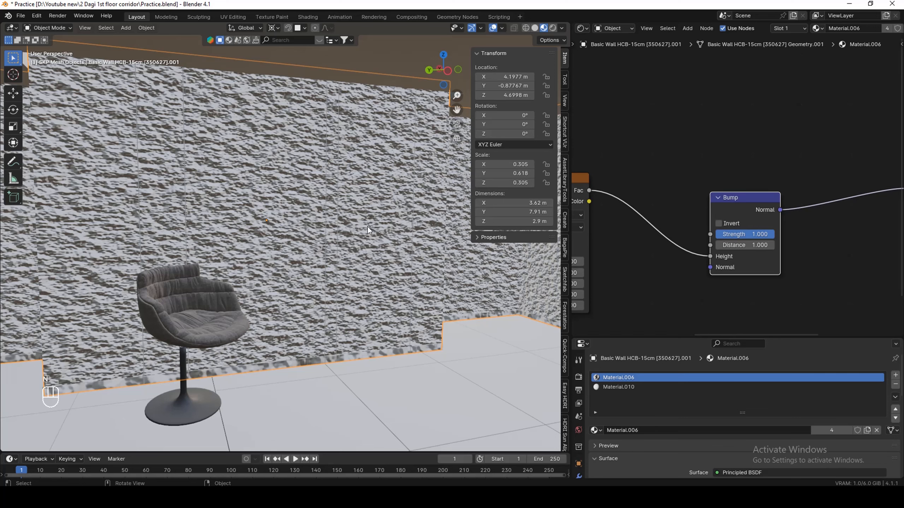
middle_drag(381, 257, 403, 236)
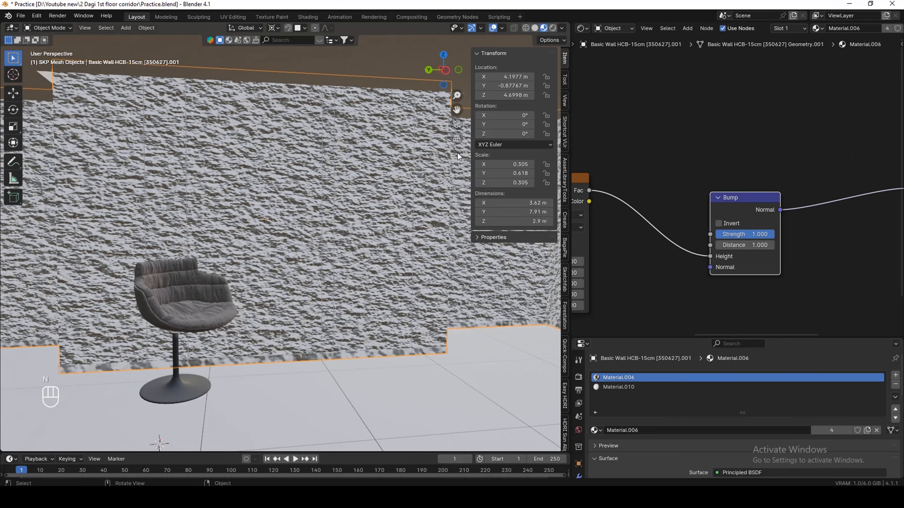
key(ctrl+a)
click(402, 233)
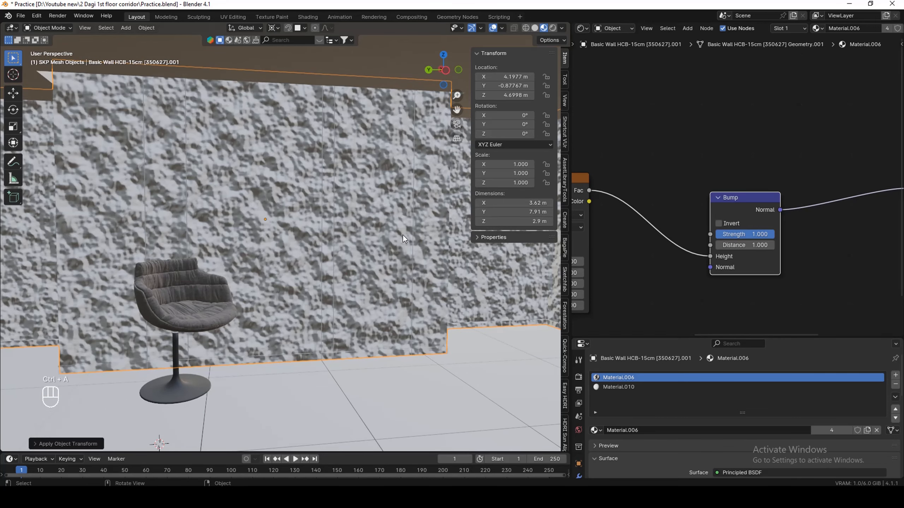
scroll(403, 234, down, 6)
mouse_move(402, 235)
middle_down()
mouse_move(376, 228)
mouse_move(403, 236)
middle_up()
scroll(403, 236, up, 5)
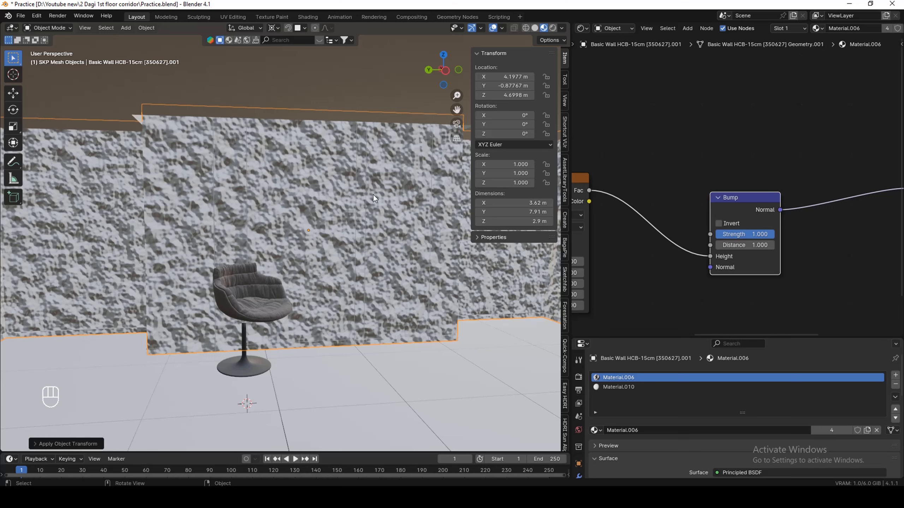
middle_drag(373, 196, 391, 194)
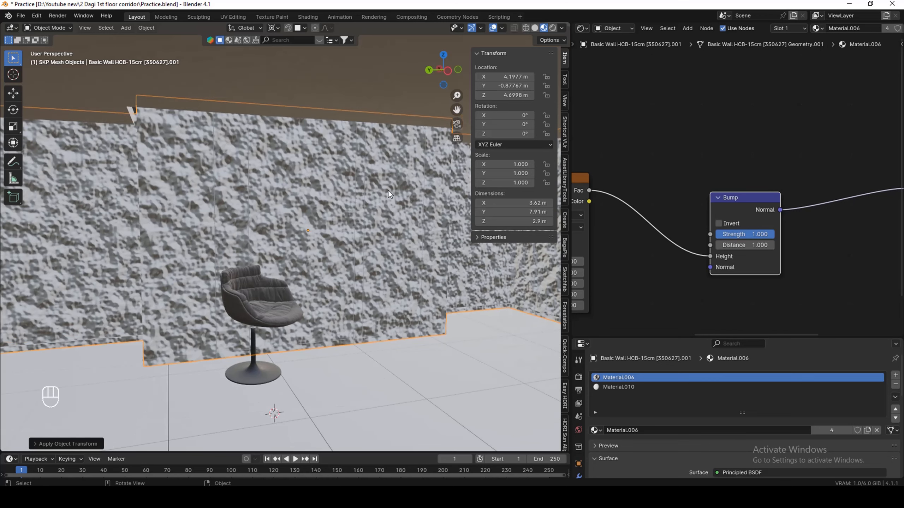
Reduce the wall material's Bump Distance to 0.01, and fine-tune it to 0.04.
click(755, 247)
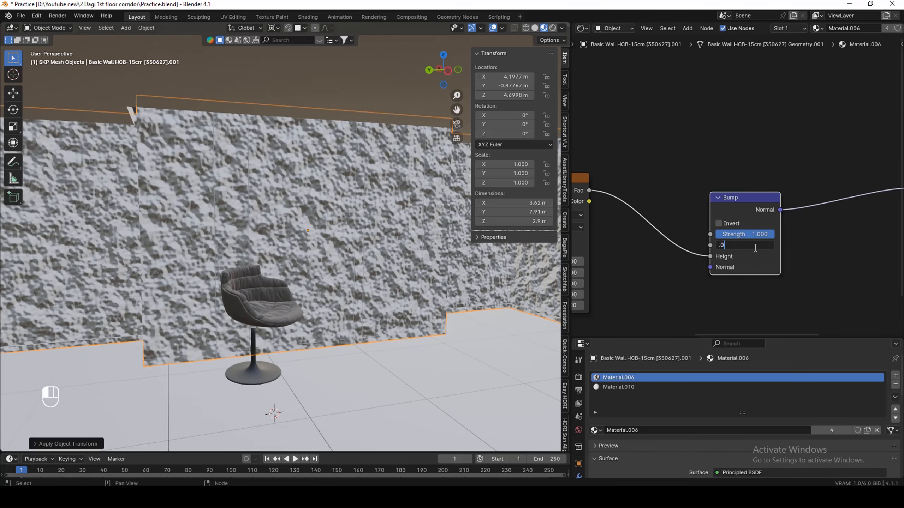
text(.01)
key(Return)
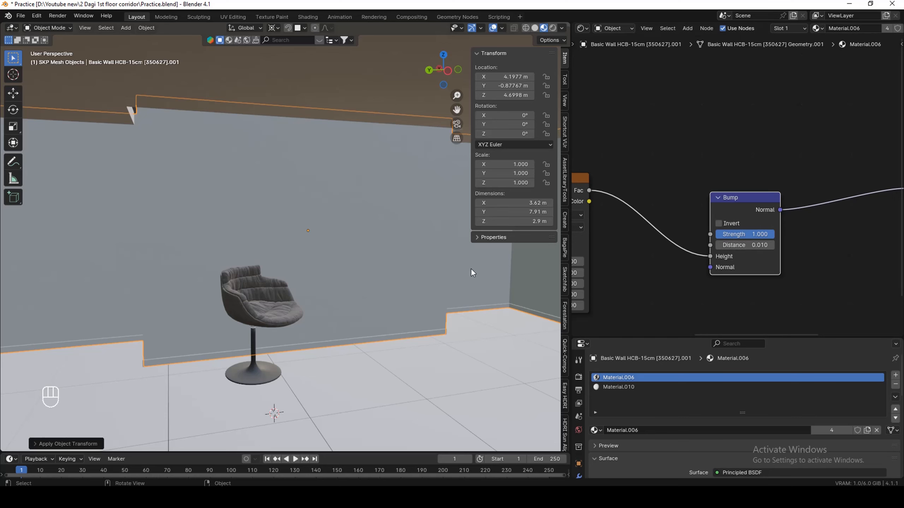
scroll(393, 274, up, 5)
shift+drag(746, 244, 751, 244)
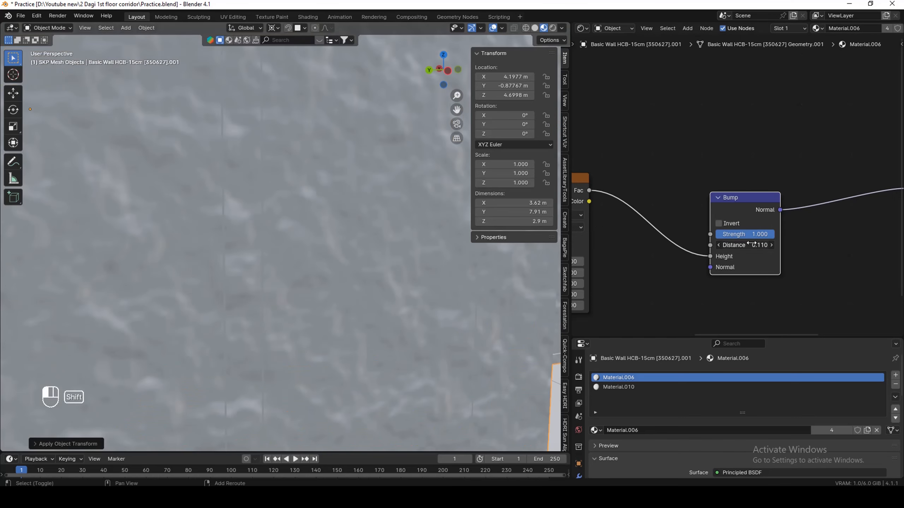
scroll(321, 295, down, 6)
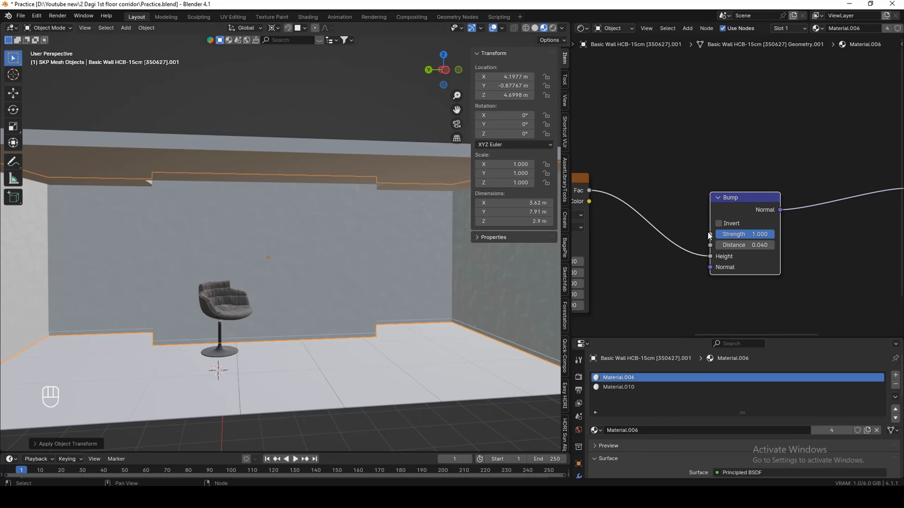
Set the Bump node's Strength to 0.5 and check the effect on the wall surface.
drag(759, 235, 739, 234)
double_click(755, 237)
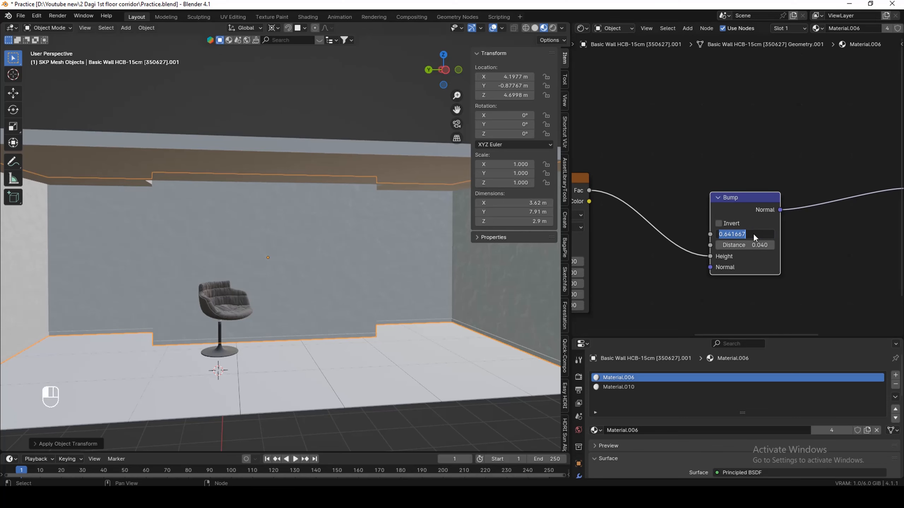
text(0.5)
key(Return)
scroll(296, 295, up, 6)
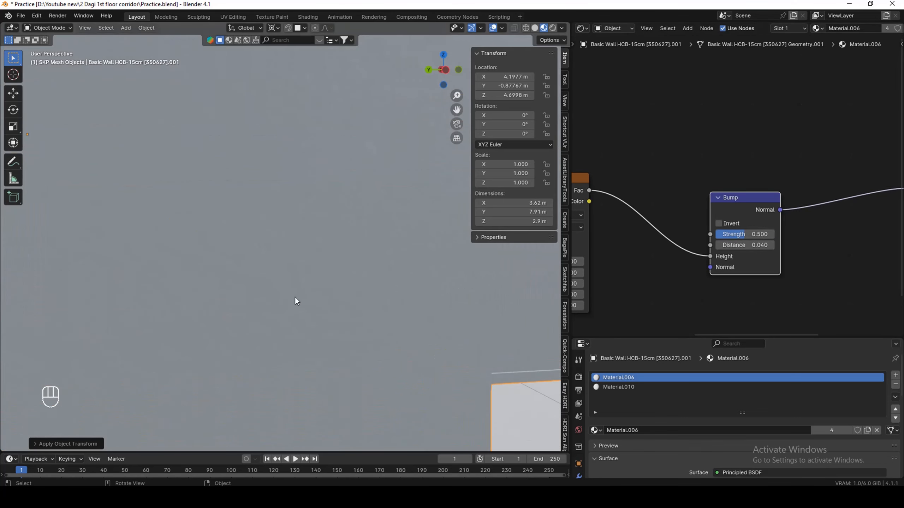
middle_drag(295, 296, 301, 286)
scroll(321, 286, down, 5)
shift+middle_drag(258, 210, 339, 227)
scroll(338, 228, up, 1)
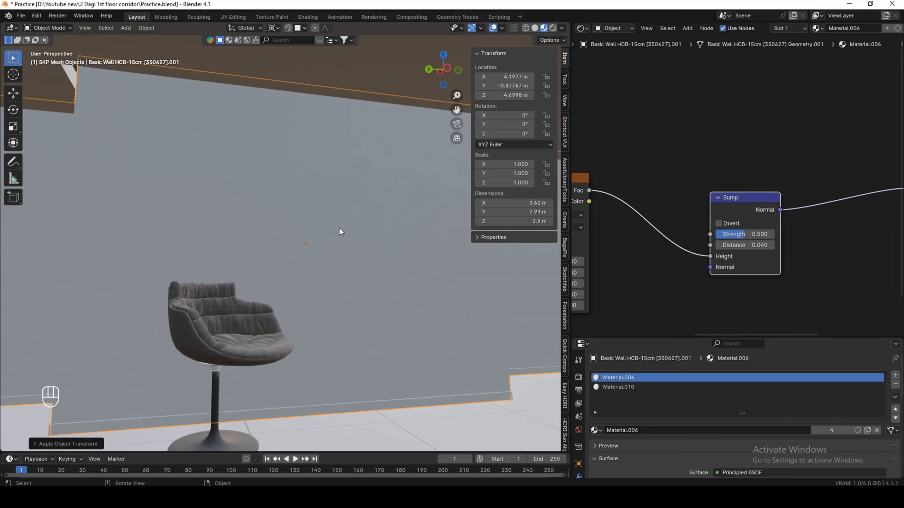
scroll(841, 249, down, 8)
scroll(691, 258, up, 8)
Raise the Noise Texture's Scale to about 137.2 for a finer grain on the wall.
drag(711, 245, 746, 244)
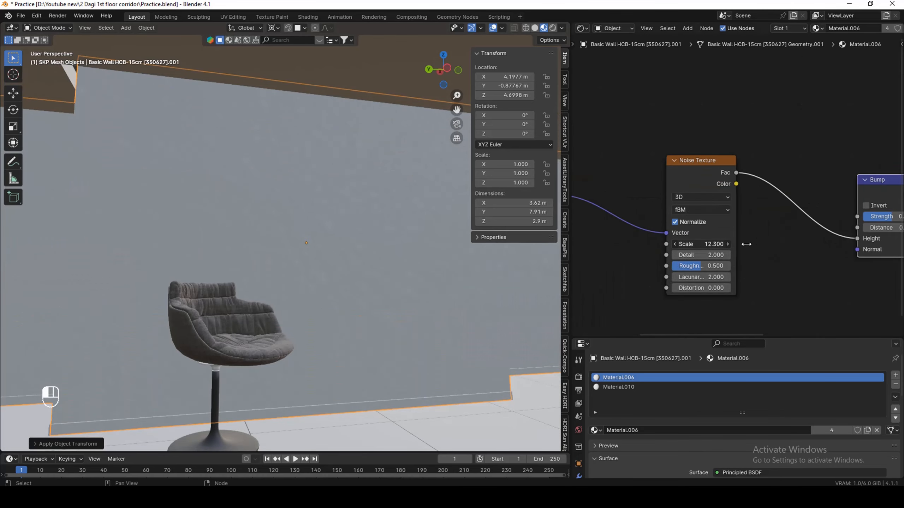
drag(199, 263, 209, 266)
drag(711, 245, 771, 262)
scroll(313, 305, up, 5)
drag(711, 245, 751, 242)
scroll(297, 253, down, 5)
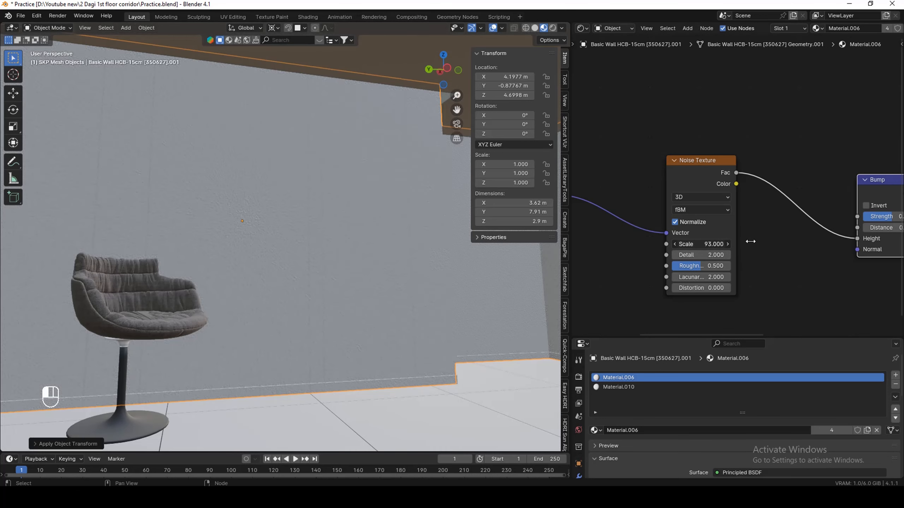
drag(111, 223, 175, 195)
scroll(209, 269, up, 4)
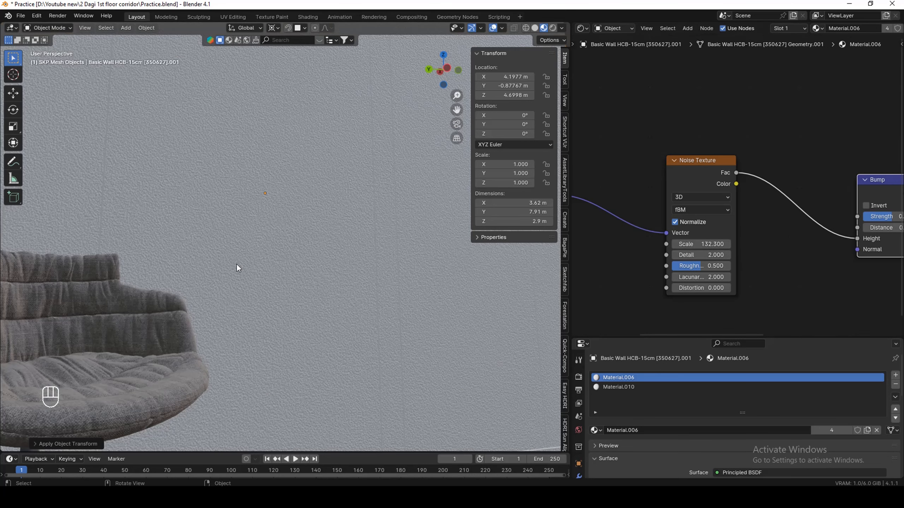
drag(707, 243, 734, 244)
scroll(301, 265, down, 5)
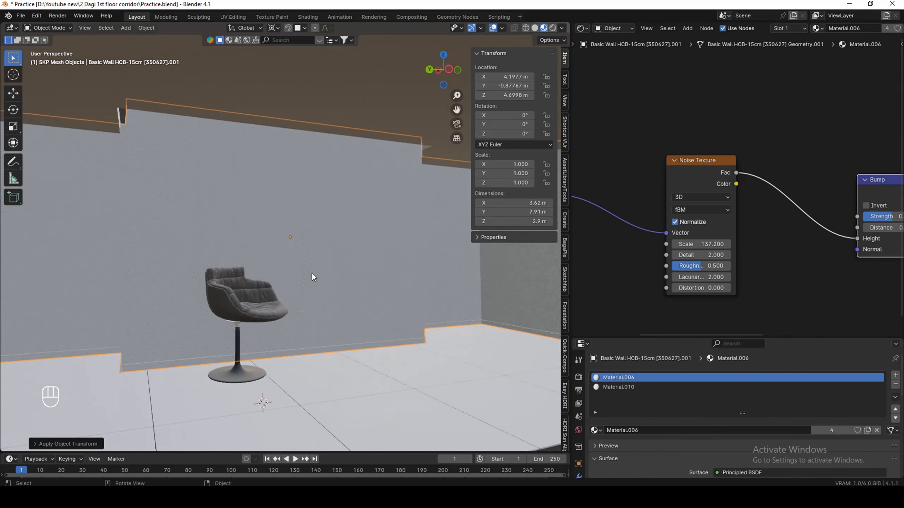
scroll(302, 257, up, 6)
scroll(652, 203, down, 5)
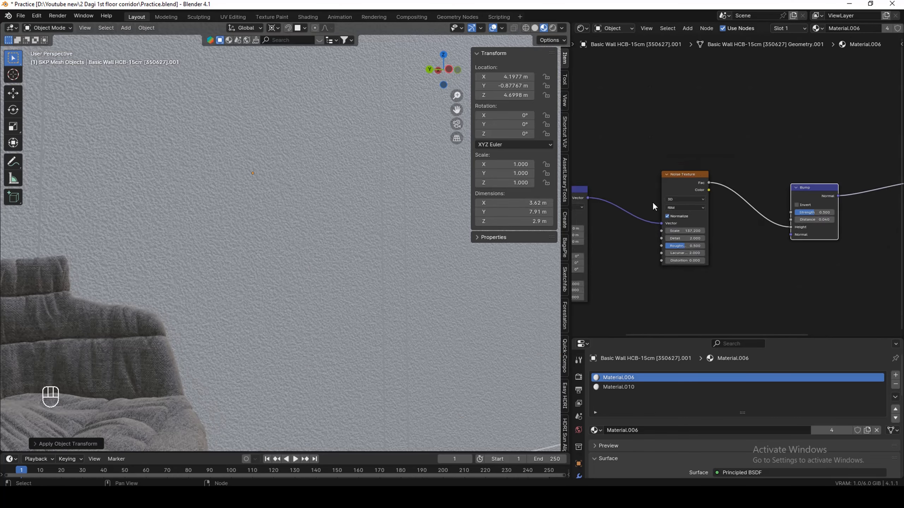
Try a Bump Distance of 0.005, settle on 0.01, and check the wall texture behind the chair.
middle_drag(815, 199, 692, 184)
scroll(687, 189, up, 12)
scroll(677, 224, up, 1)
click(698, 230)
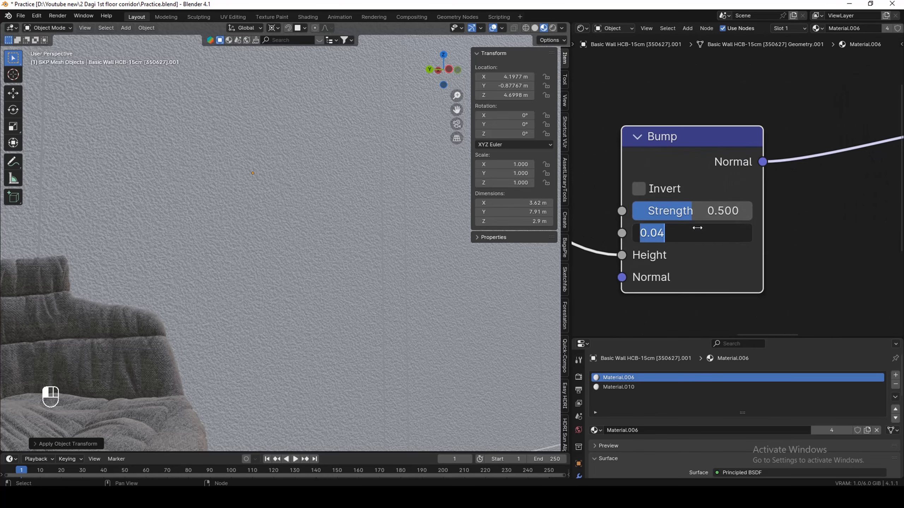
text(.005)
key(Return)
click(698, 231)
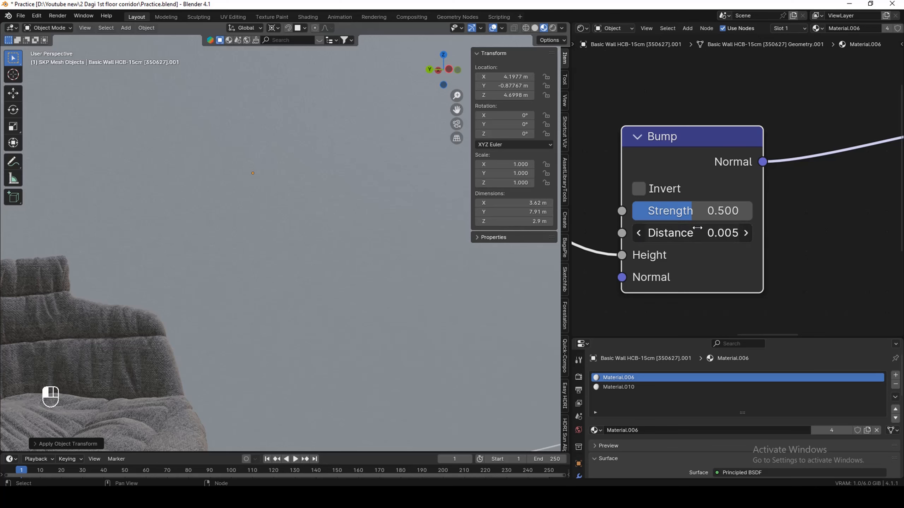
text(.01)
key(Return)
scroll(291, 299, down, 5)
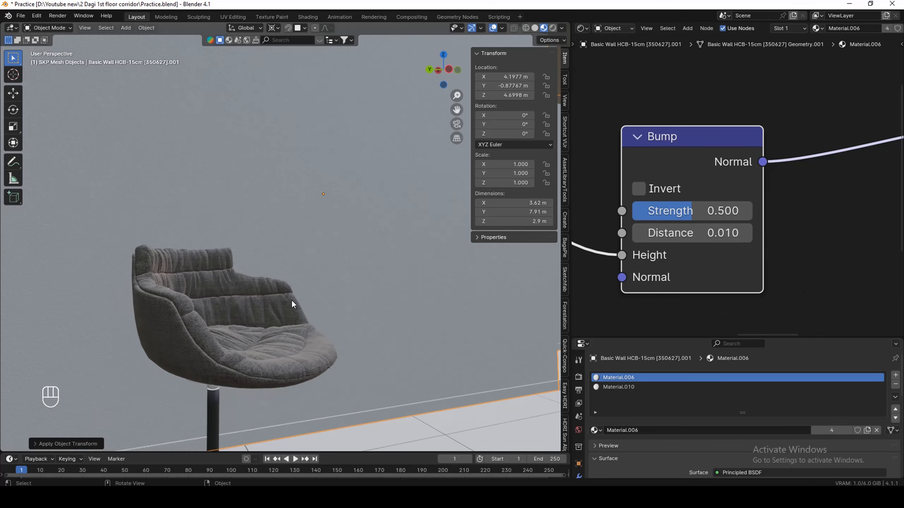
scroll(295, 264, up, 5)
middle_drag(295, 263, 282, 264)
scroll(240, 272, down, 5)
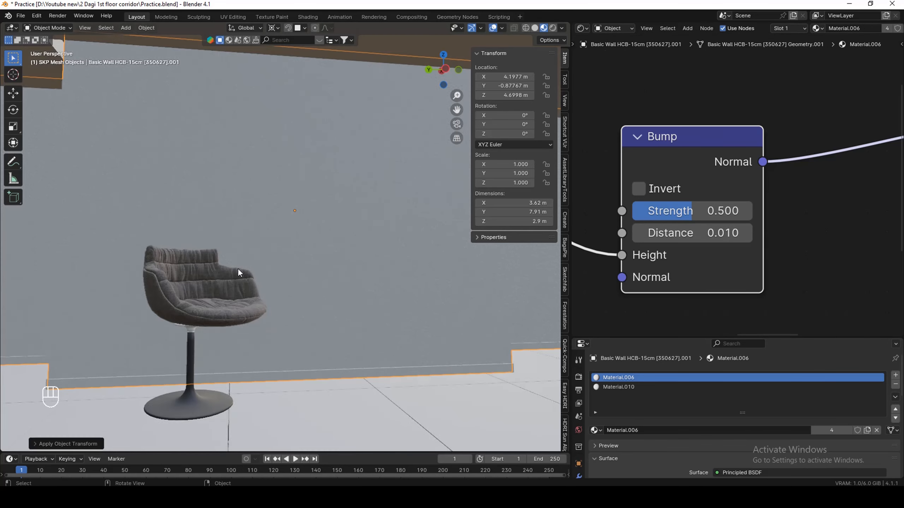
Select a narrow groove face on the wall in Edit Mode and darken Material.010's base color to a value of about 0.017.
key(Tab)
scroll(392, 204, up, 6)
click(363, 199)
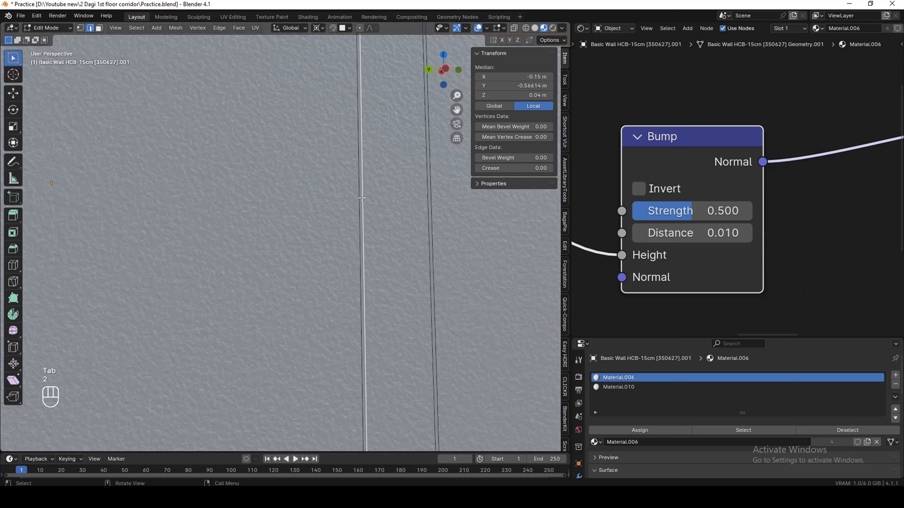
key(3)
click(682, 388)
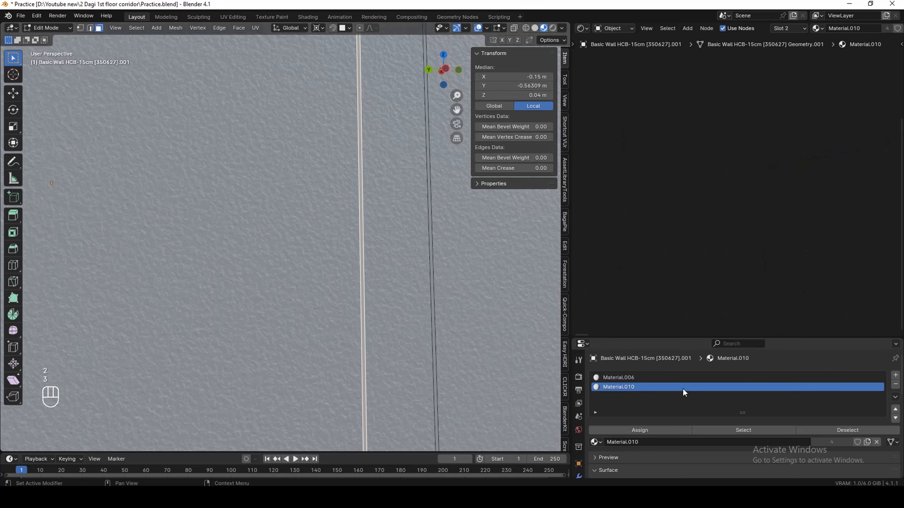
scroll(796, 414, down, 5)
click(819, 407)
drag(878, 326, 877, 331)
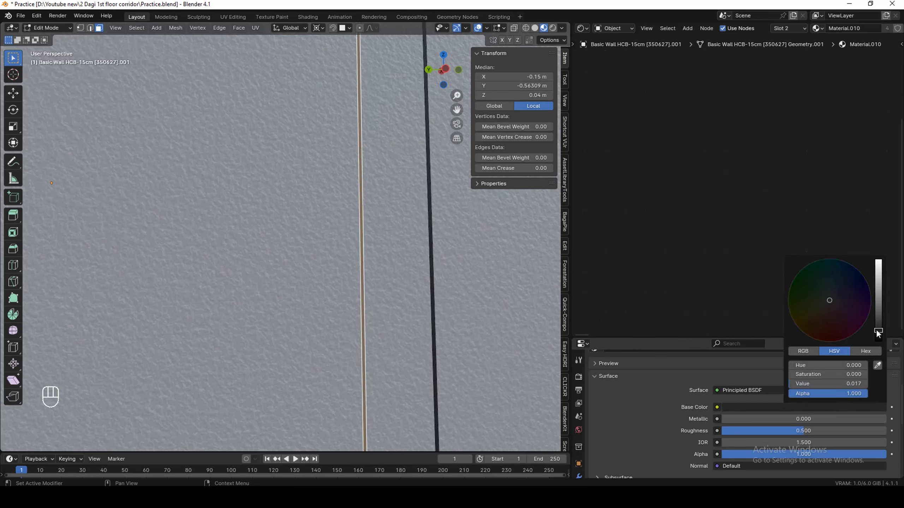
key(Tab)
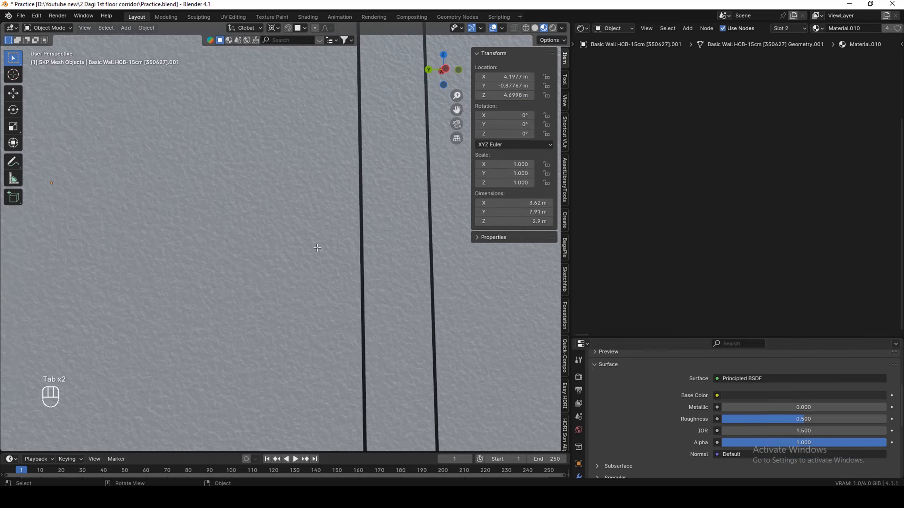
Inspect the dark wall grooves up close and from afar, and hide the wall object's transform values.
scroll(254, 303, down, 5)
scroll(288, 267, up, 8)
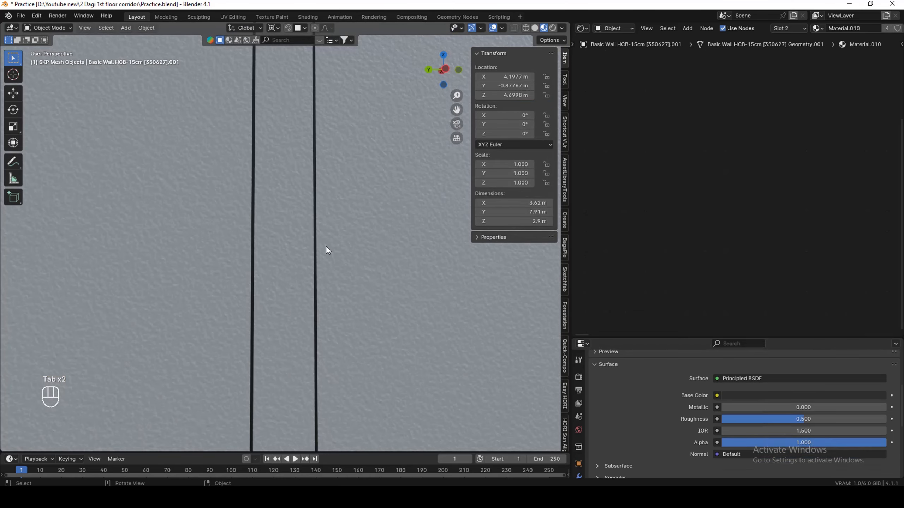
scroll(300, 272, down, 6)
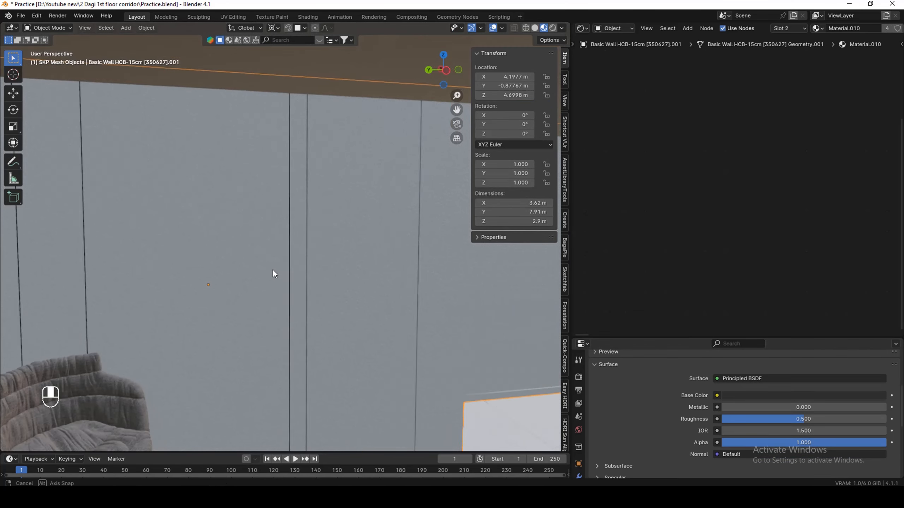
key(n)
scroll(274, 273, down, 5)
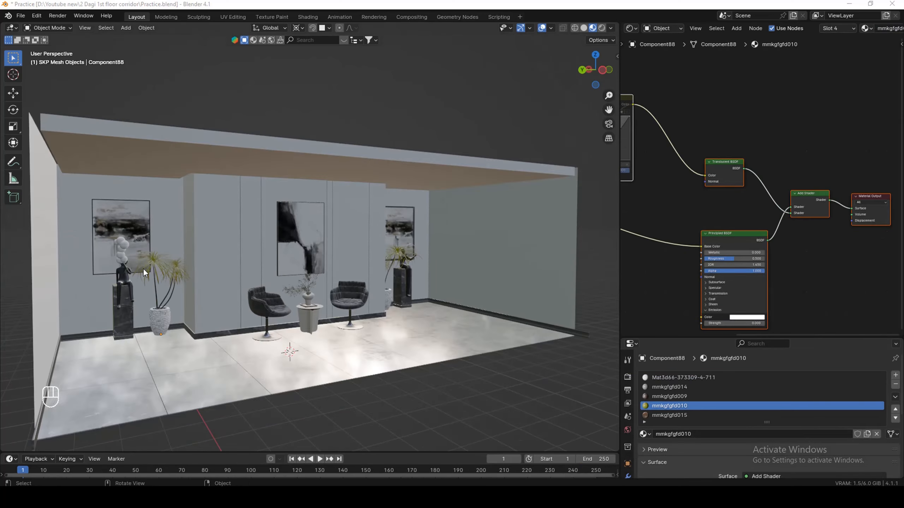
Select the potted plant beside the wall and examine the shader nodes of its leaf material, from the image texture to the Add Shader.
scroll(143, 268, up, 6)
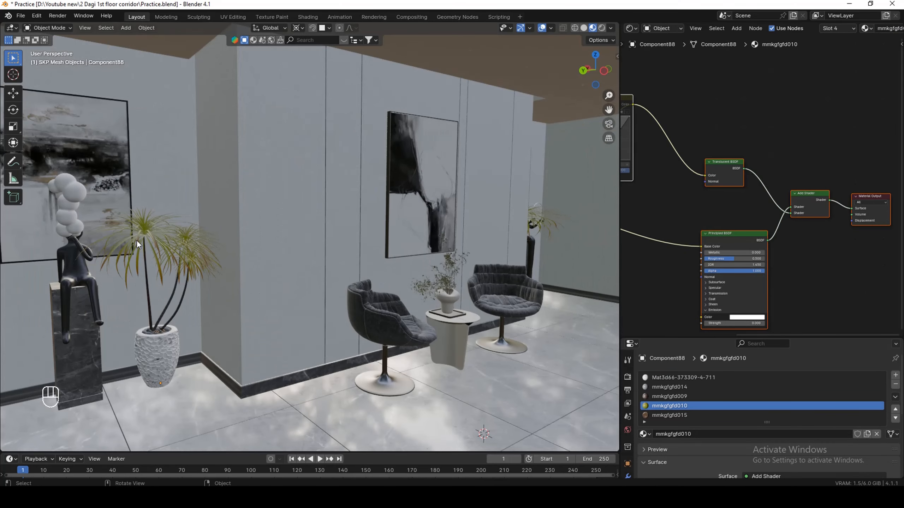
scroll(136, 241, up, 2)
click(158, 223)
scroll(148, 221, up, 3)
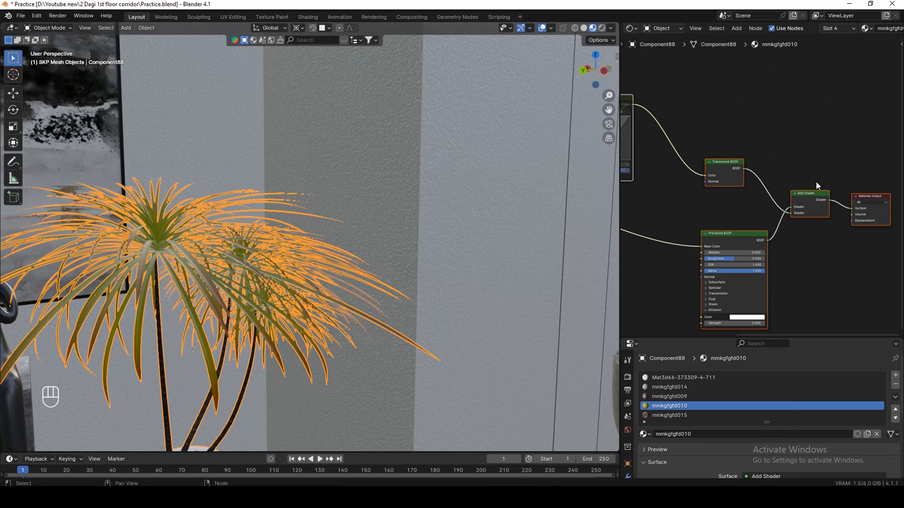
scroll(816, 182, down, 5)
scroll(824, 185, down, 4)
scroll(824, 184, up, 11)
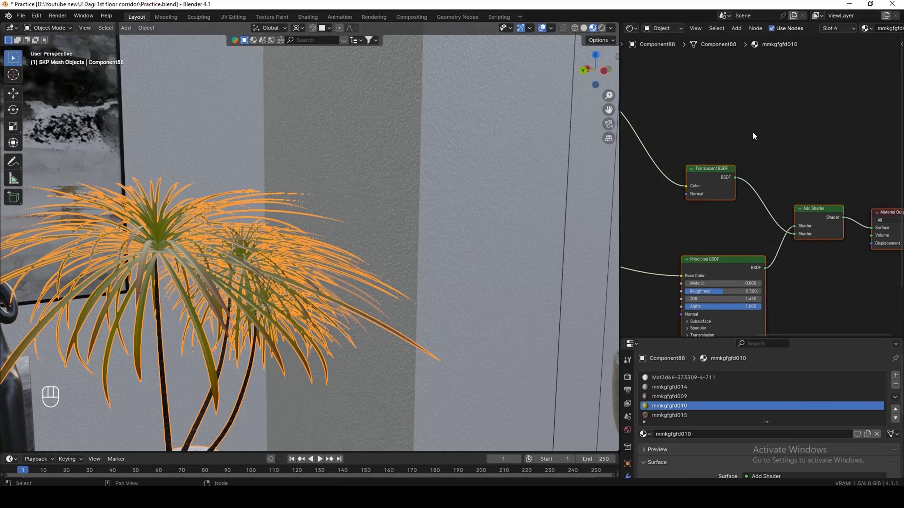
scroll(716, 175, up, 2)
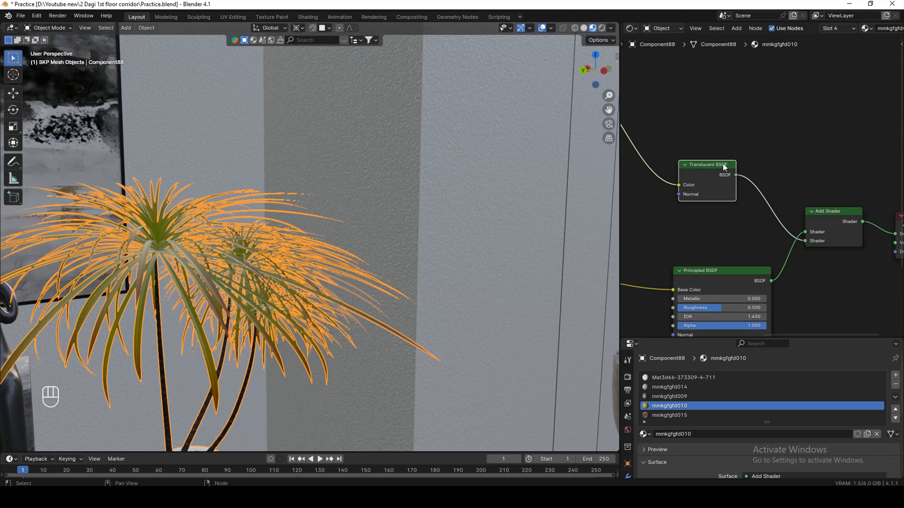
scroll(716, 175, down, 3)
scroll(779, 208, up, 2)
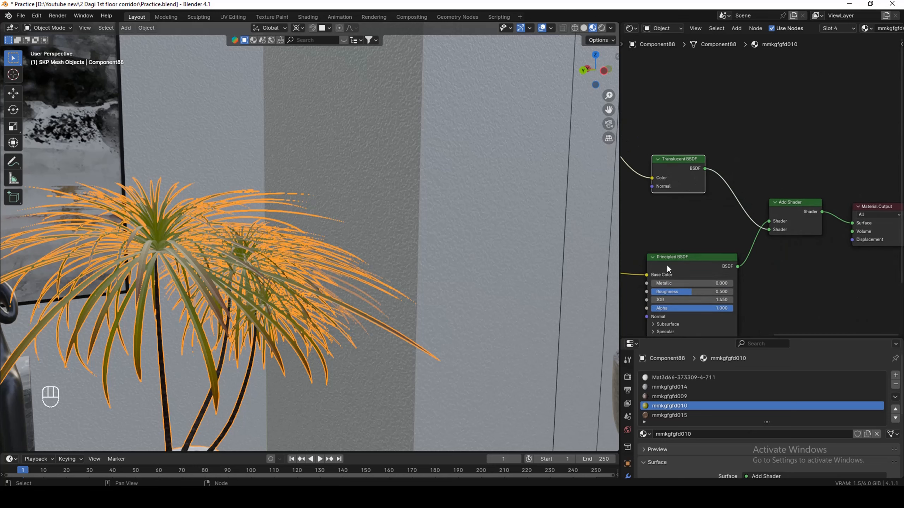
scroll(827, 224, down, 10)
scroll(708, 224, up, 7)
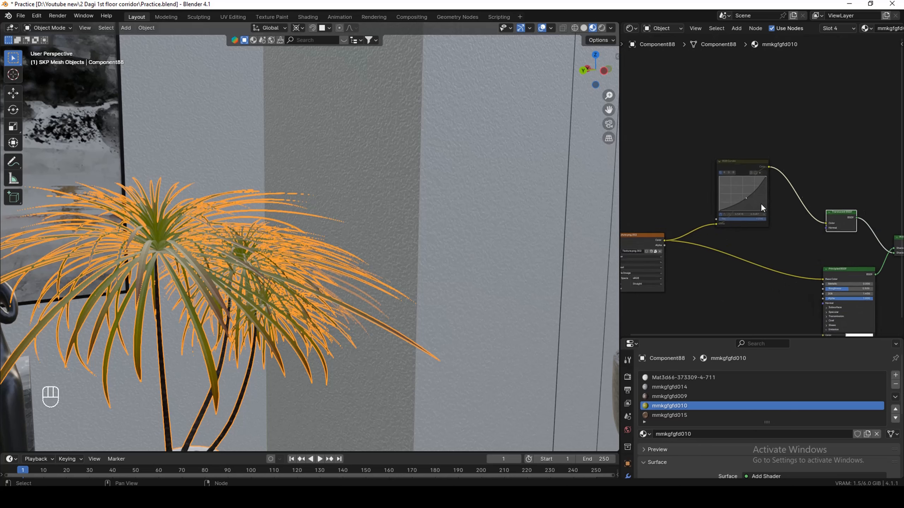
scroll(771, 153, up, 2)
Move the RGB Curves node's middle point to about X 0.645, Y 0.338 in the leaf material, and mute the node.
click(720, 169)
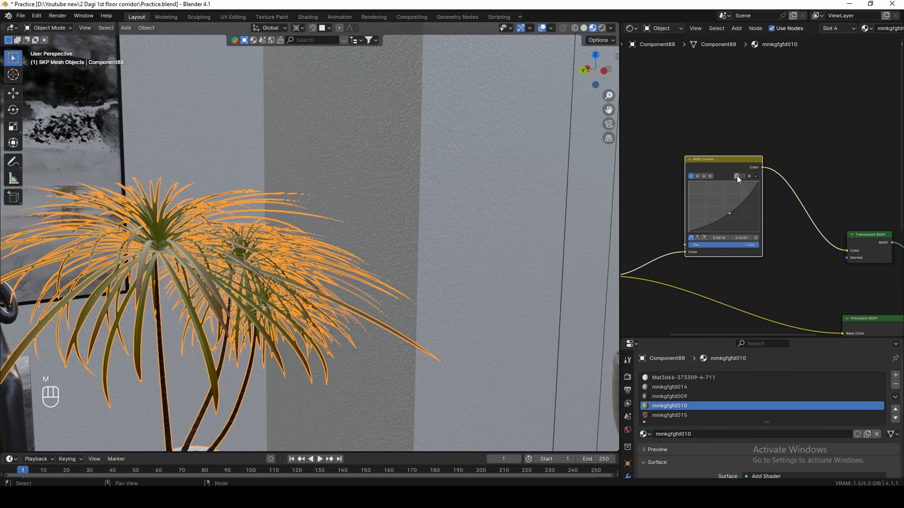
scroll(726, 210, up, 2)
scroll(742, 202, down, 2)
scroll(752, 195, up, 1)
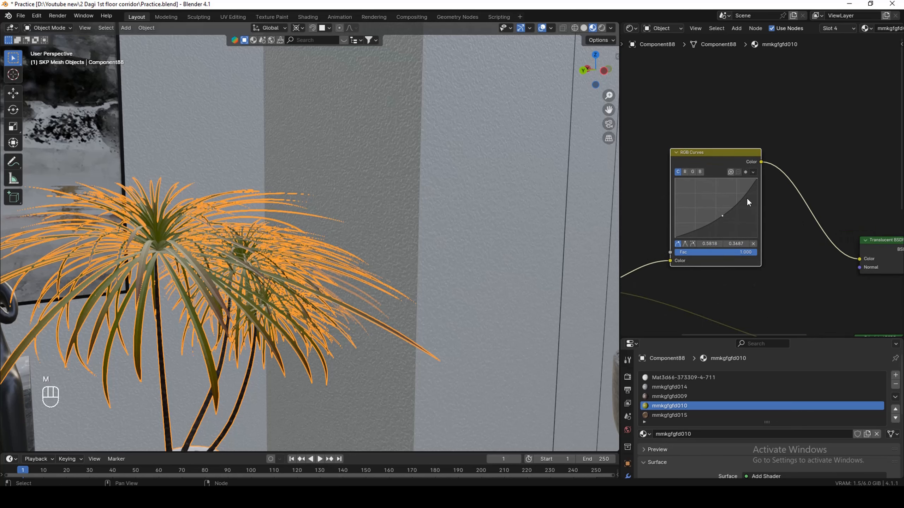
scroll(730, 198, up, 1)
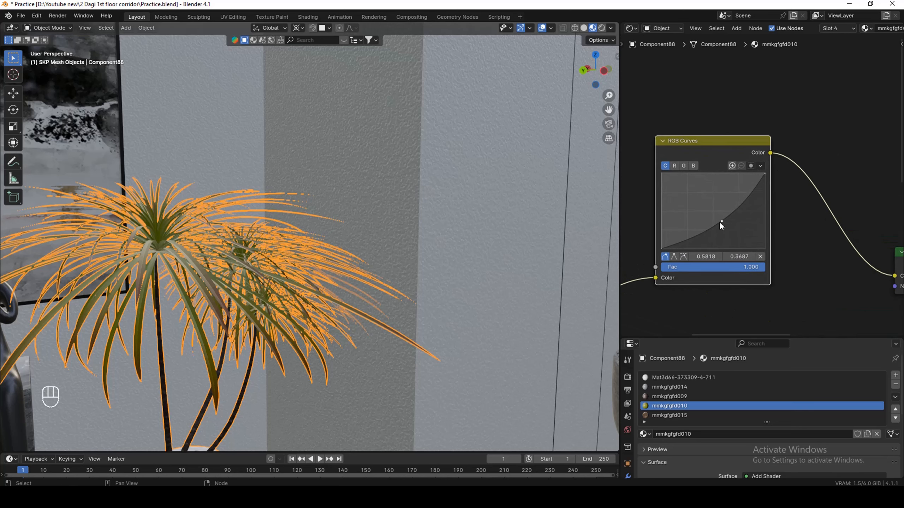
drag(721, 223, 731, 225)
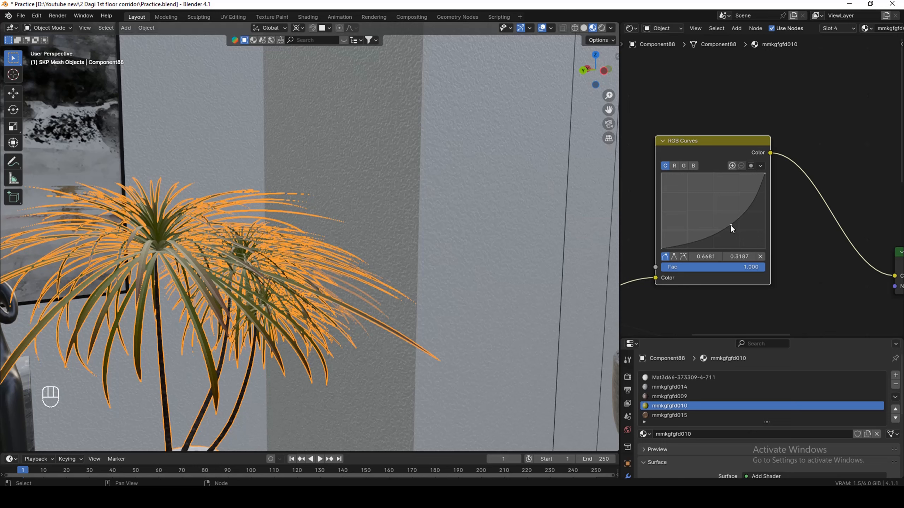
mouse_move(731, 224)
mouse_down()
mouse_move(693, 187)
mouse_move(728, 224)
mouse_up()
key(m)
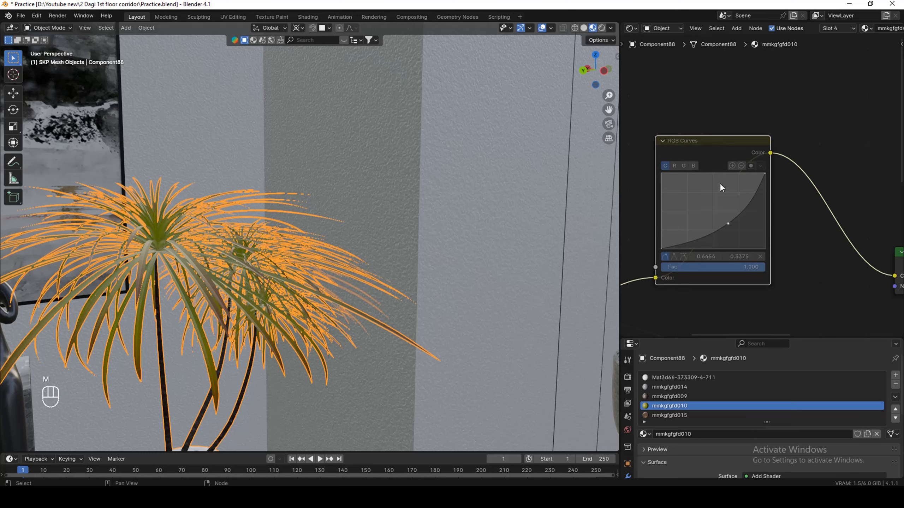
scroll(723, 156, down, 3)
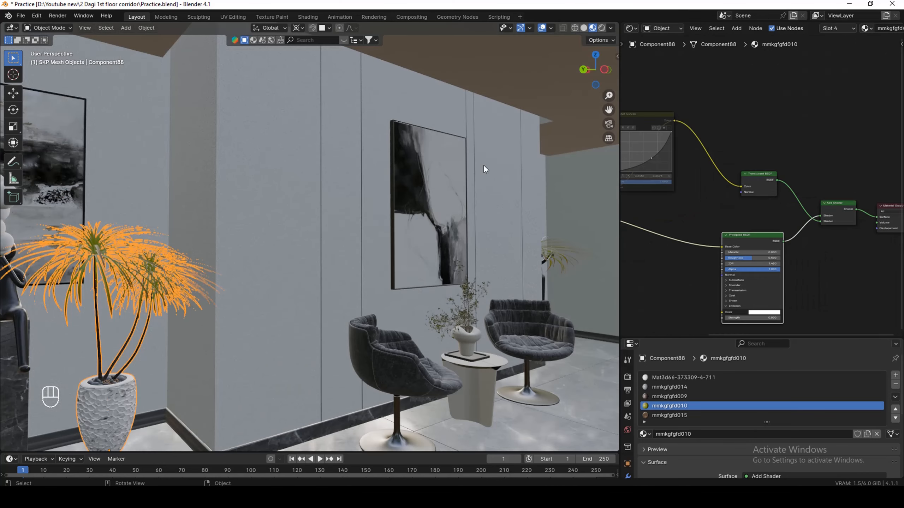
Select the framed abstract painting on the middle wall and examine its F25 material nodes, including Hue/Saturation/Value and Principled BSDF roughness.
scroll(462, 255, up, 5)
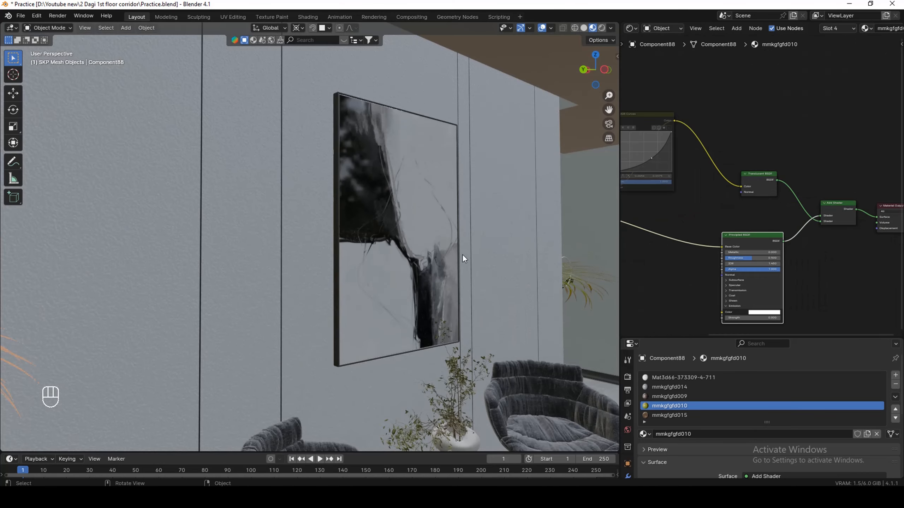
middle_drag(462, 254, 463, 241)
scroll(463, 241, up, 5)
click(385, 209)
middle_drag(384, 209, 389, 207)
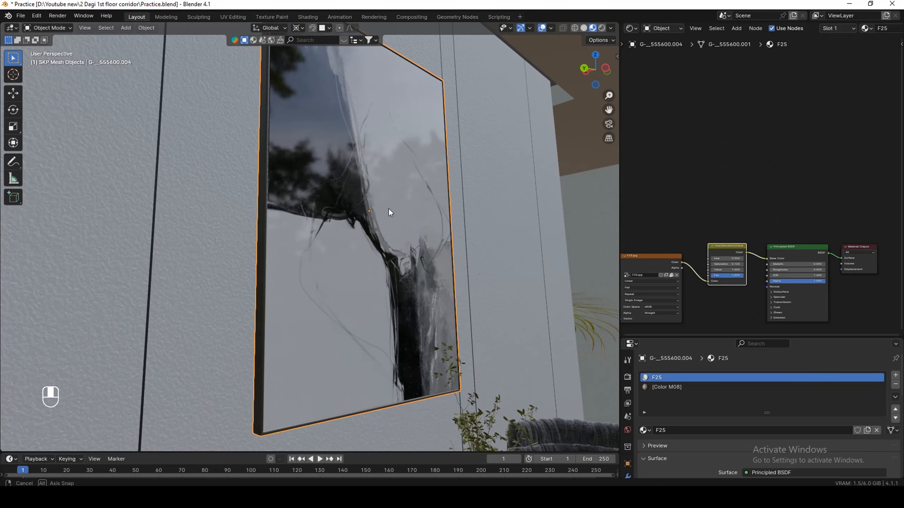
scroll(374, 164, up, 3)
scroll(815, 279, up, 4)
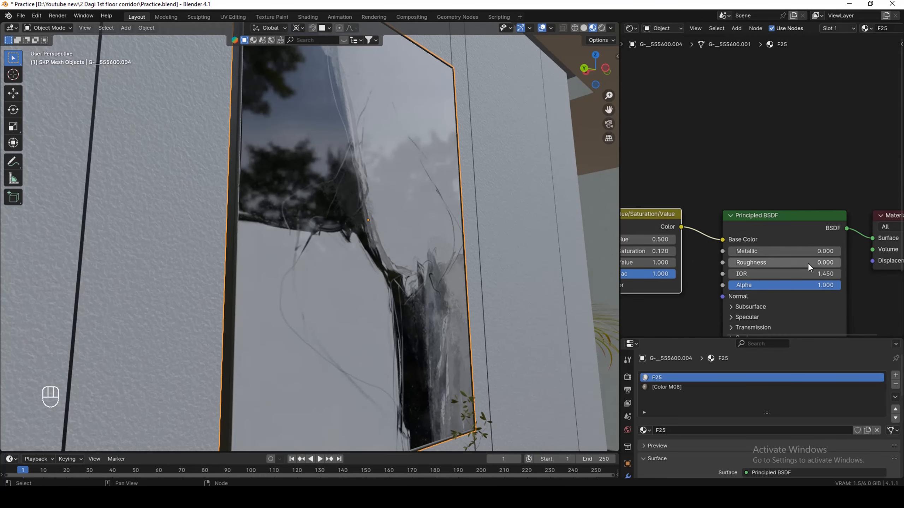
ctrl+scroll(775, 262, up, 2)
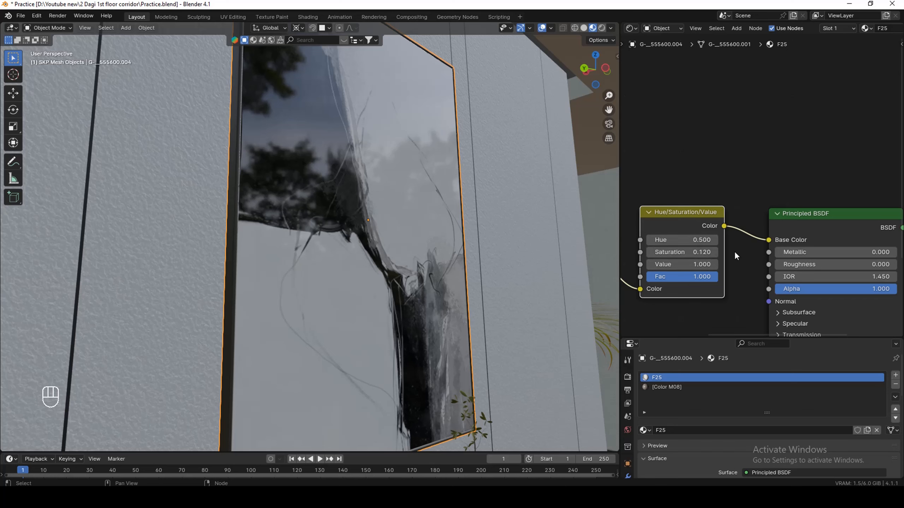
scroll(353, 270, down, 8)
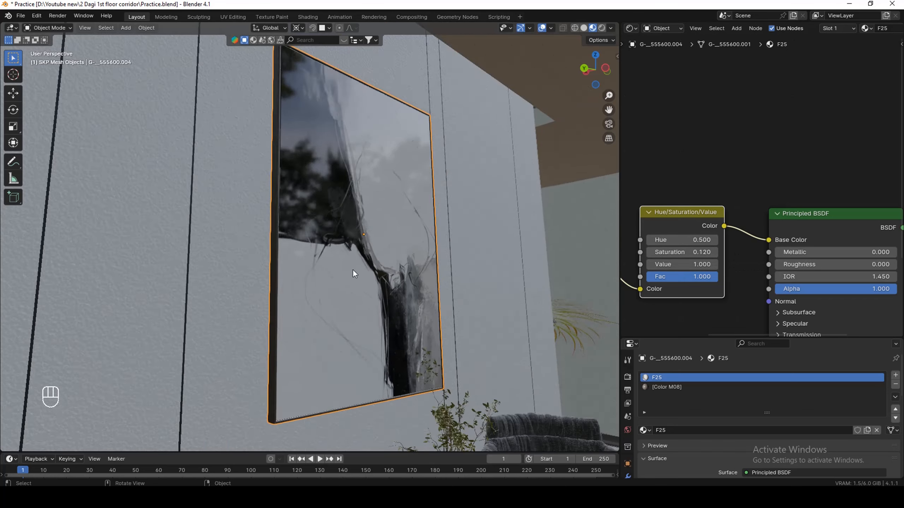
Select the nearer chair's pedestal base and inspect its second material slot, the metallic GHE XOAY VAN PHONG material.
scroll(344, 250, up, 6)
click(294, 341)
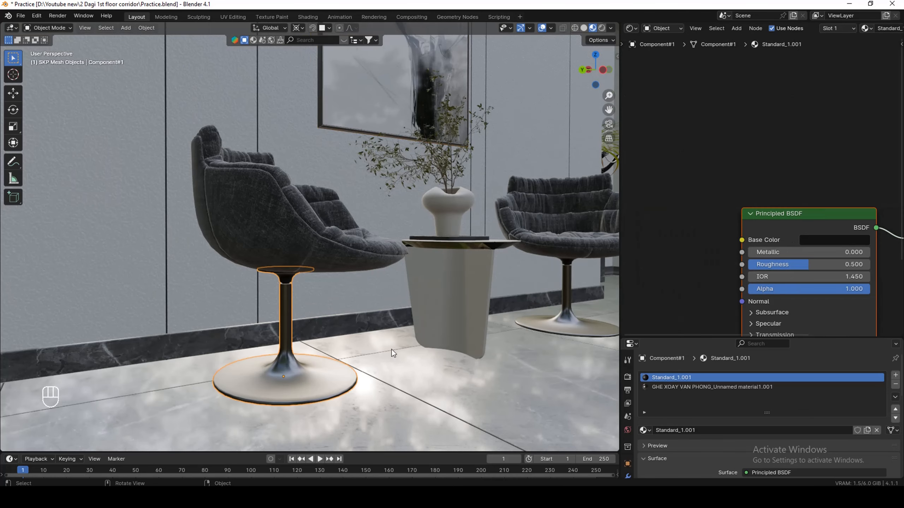
click(676, 387)
scroll(684, 433, down, 5)
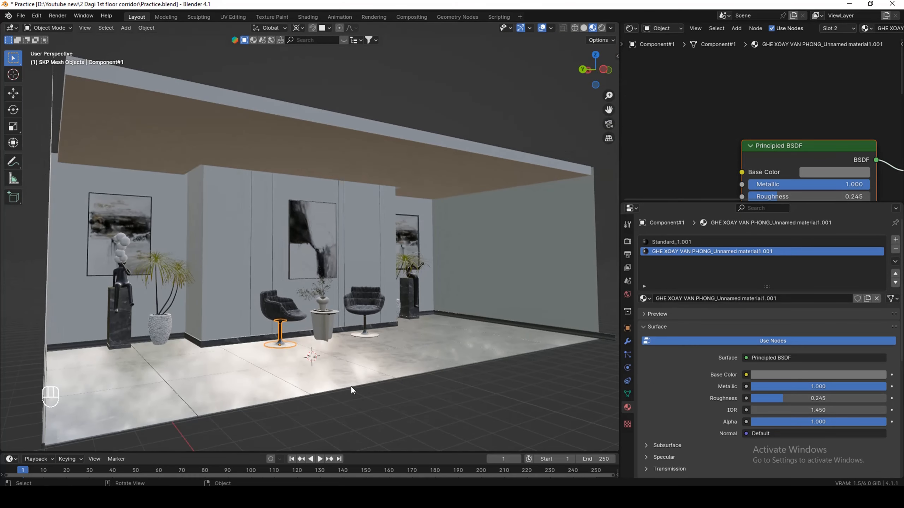
Change the render engine to Cycles and enable denoising for the viewport.
mouse_move(336, 276)
middle_down()
mouse_move(345, 281)
mouse_move(337, 280)
middle_up()
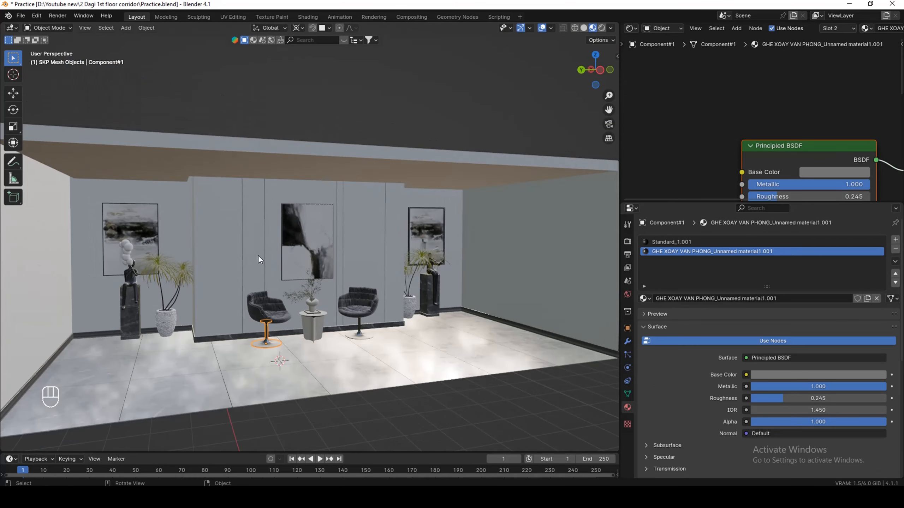
middle_drag(259, 255, 266, 255)
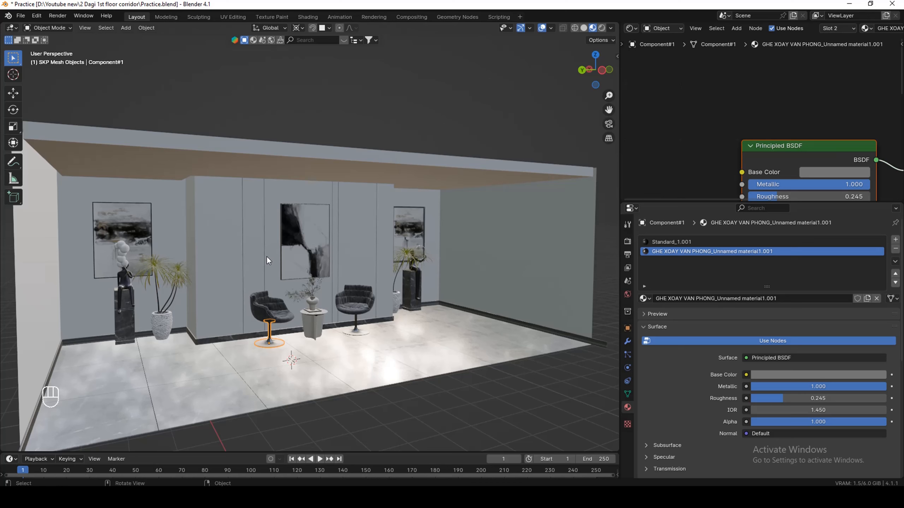
click(628, 243)
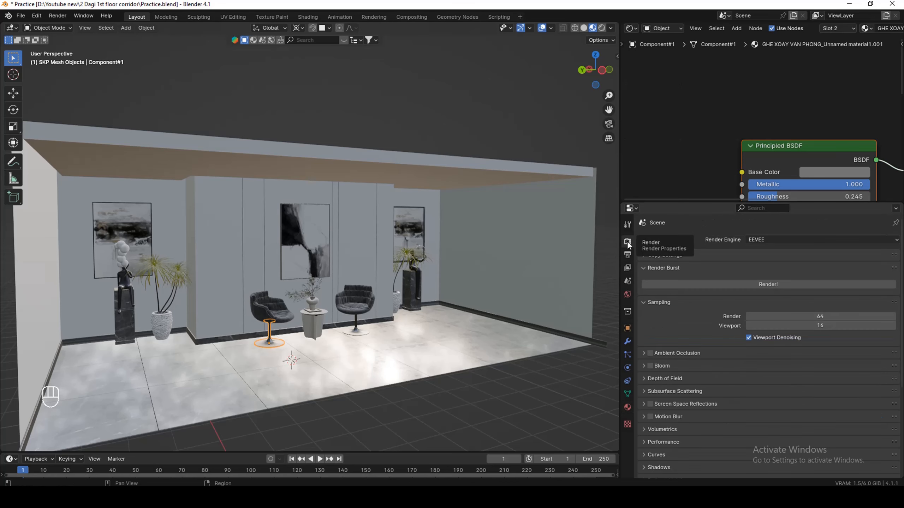
click(757, 241)
click(758, 272)
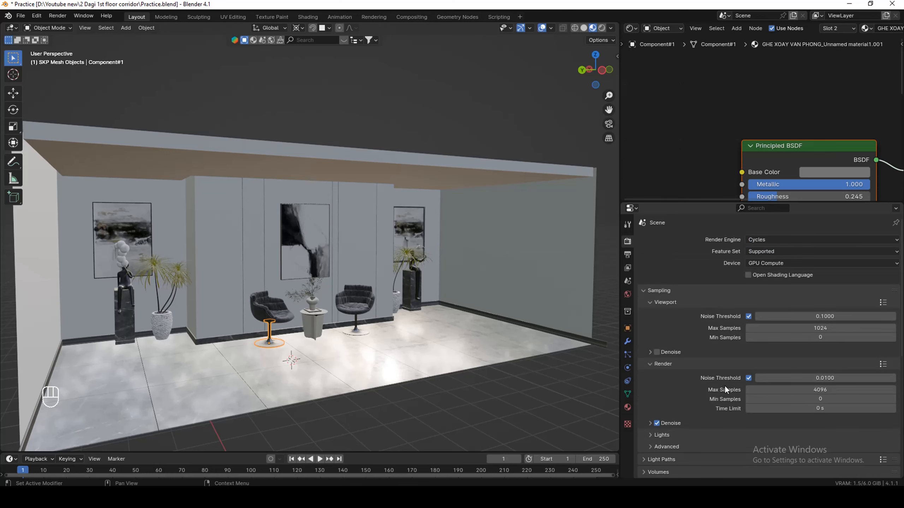
click(658, 352)
Set the final render's maximum samples to 256.
scroll(717, 351, down, 6)
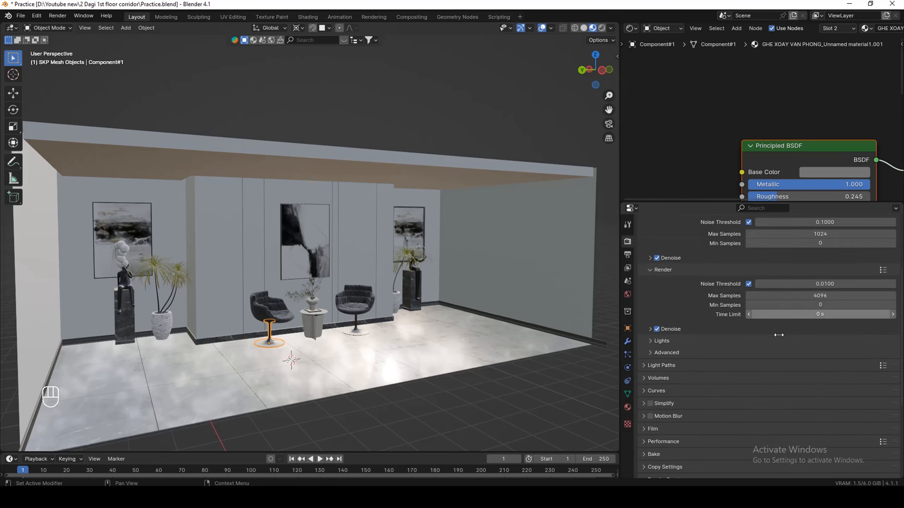
scroll(763, 369, up, 3)
double_click(823, 314)
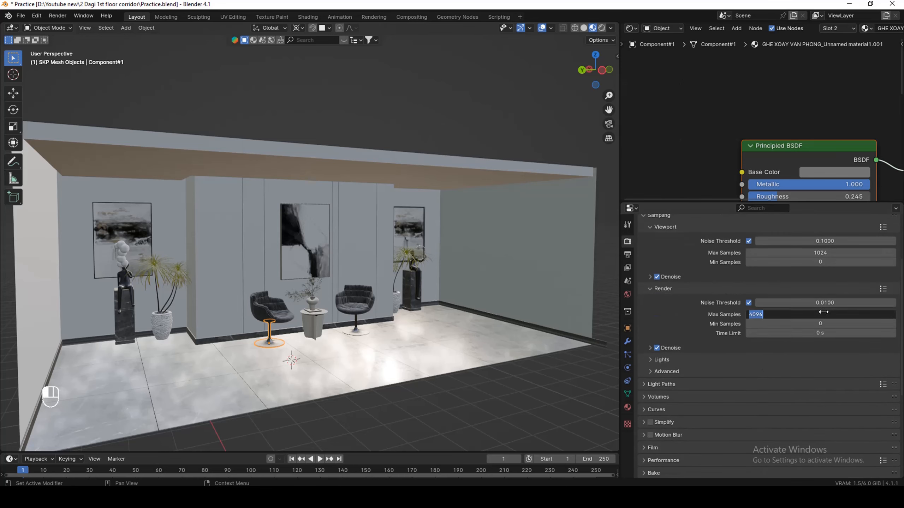
text(2566)
key(Return)
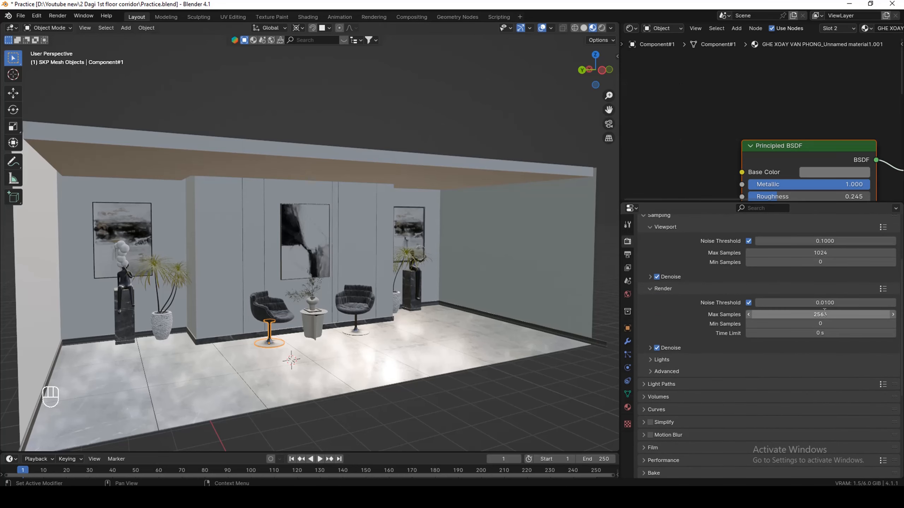
click(825, 313)
text(256)
key(Return)
Set the Color Management look to Medium High Contrast under the AgX view transform.
scroll(690, 352, down, 5)
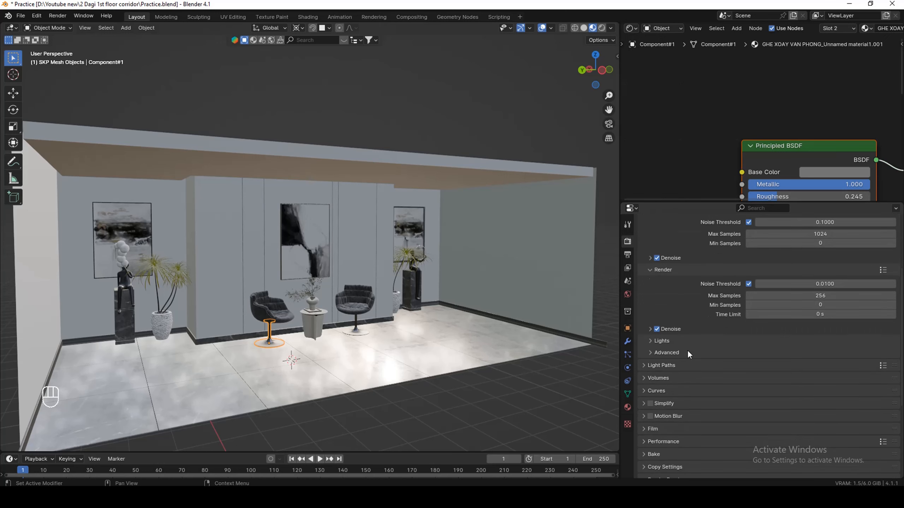
scroll(716, 317, down, 4)
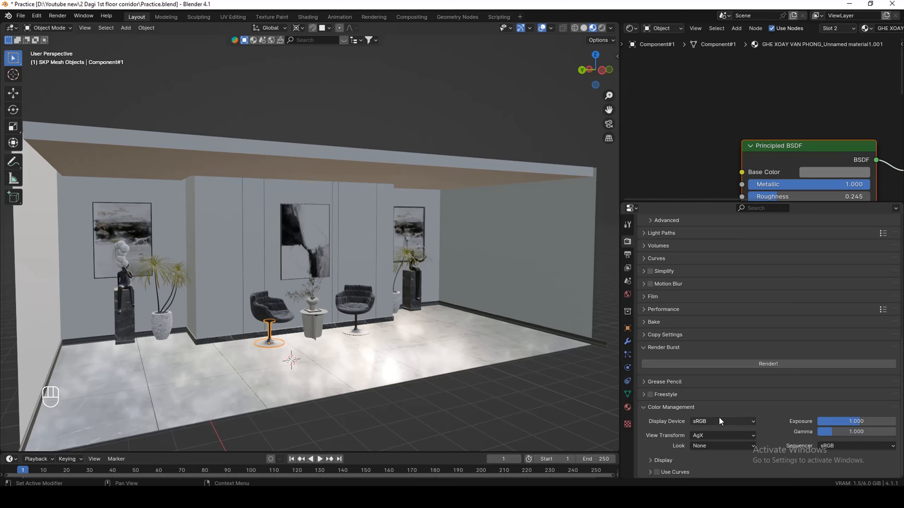
click(696, 437)
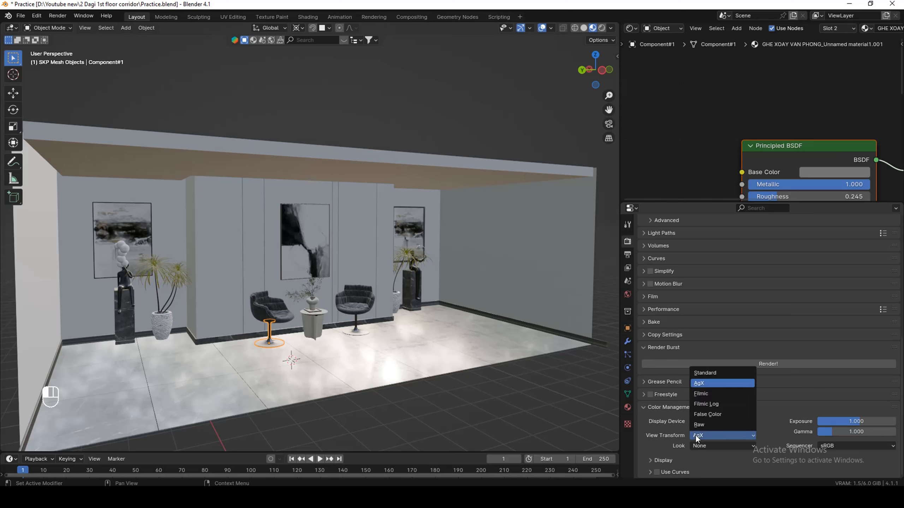
click(696, 438)
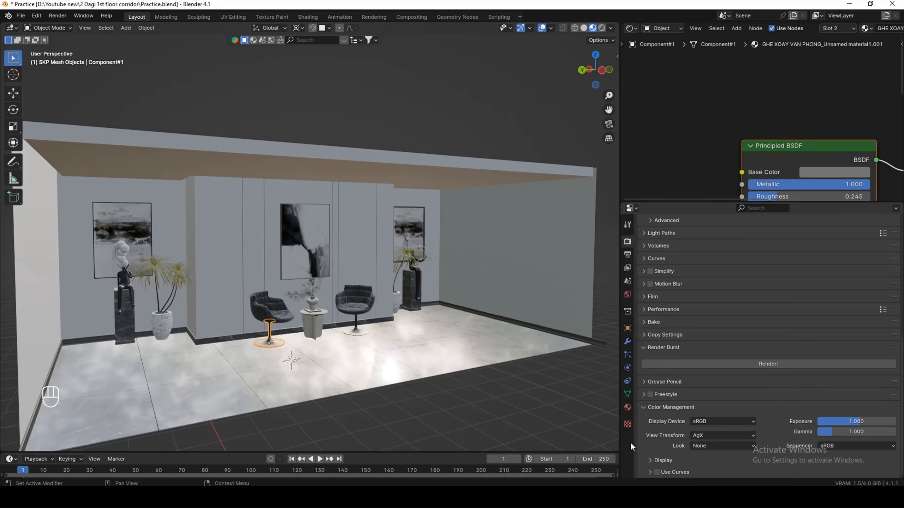
click(706, 446)
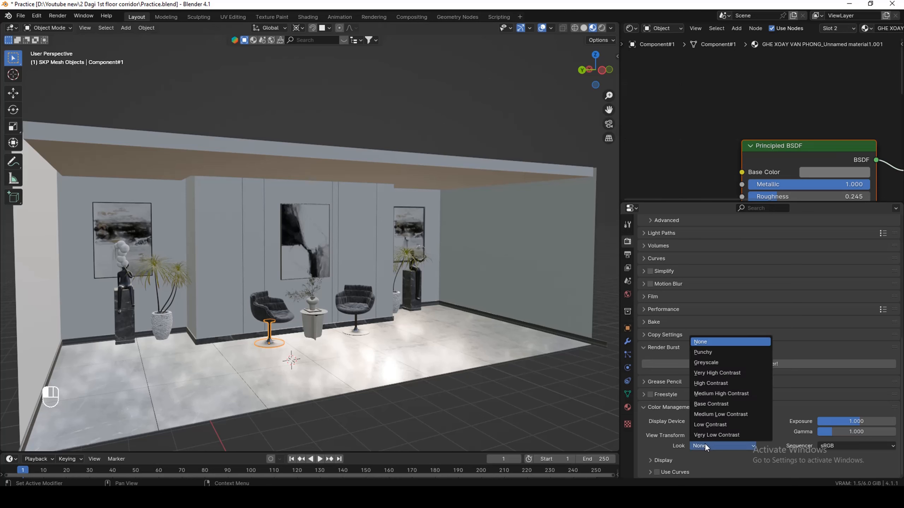
click(726, 394)
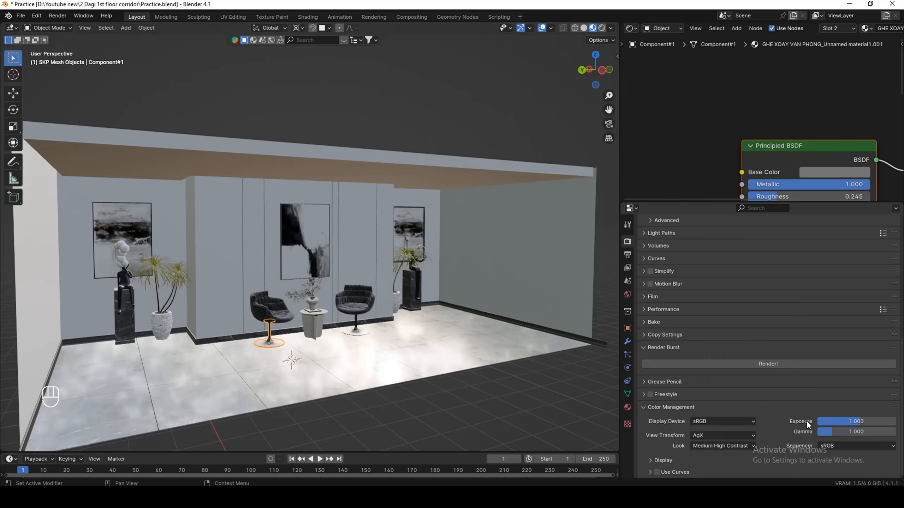
Set the output resolution scale to 200% and open the horizontal resolution for editing.
scroll(808, 442, up, 15)
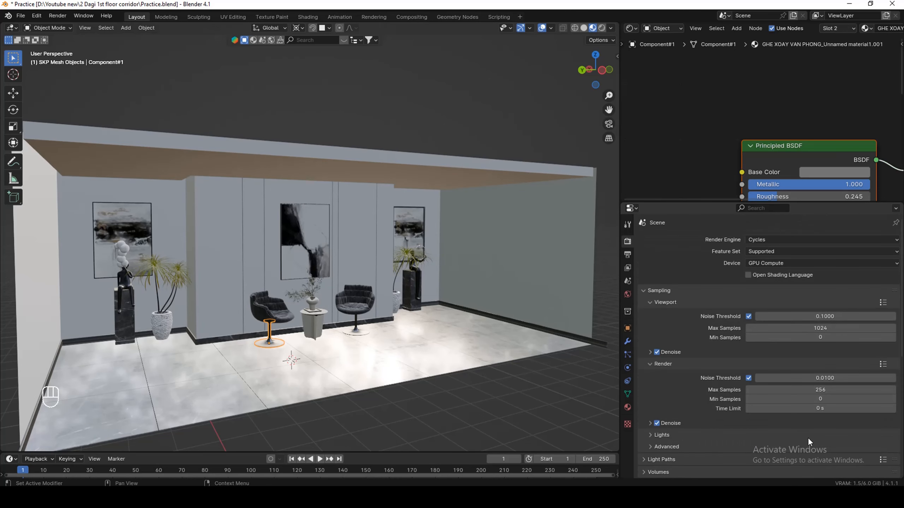
click(628, 255)
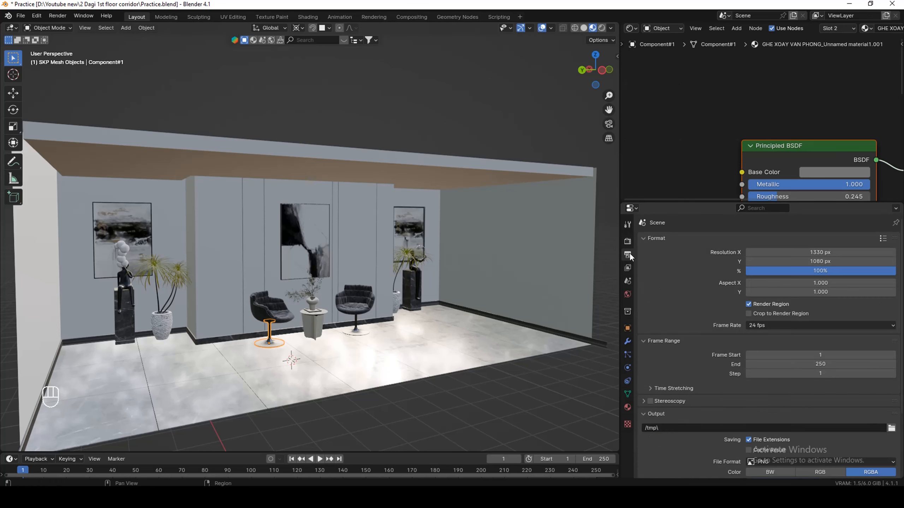
click(824, 271)
text(200)
key(Return)
click(823, 248)
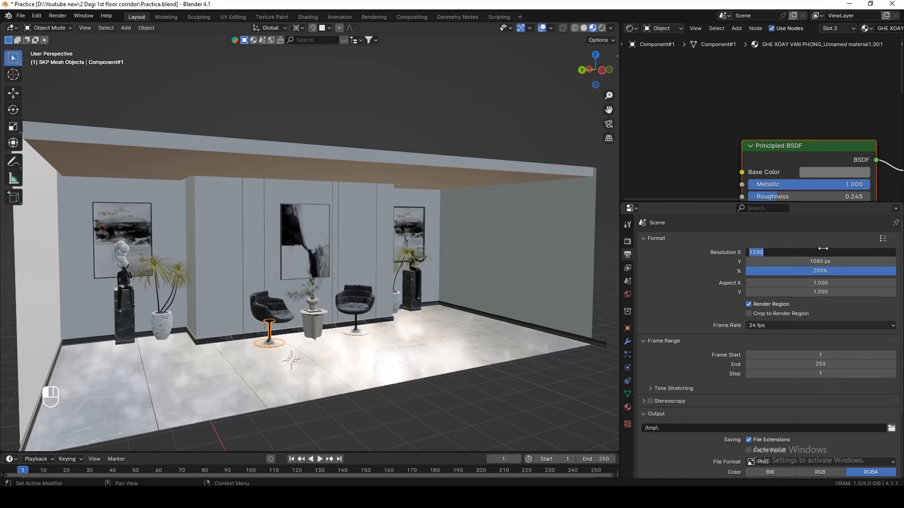
text(192)
key(Return)
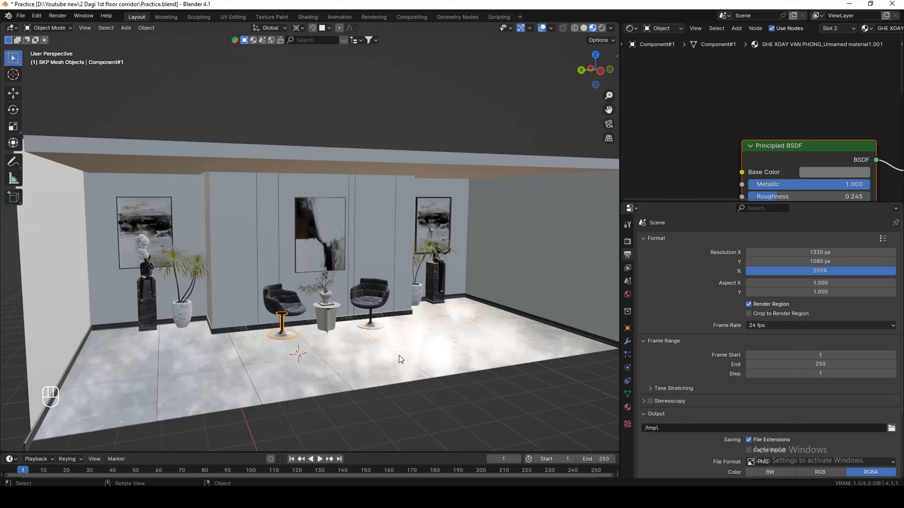
Add a camera to the scene and move it in front of the room, near the open edge of the floor.
key(shift+a)
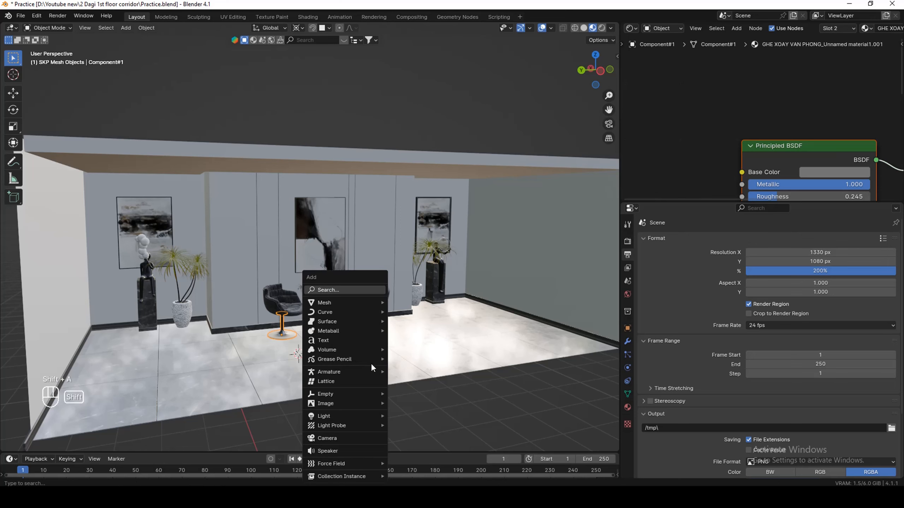
click(327, 439)
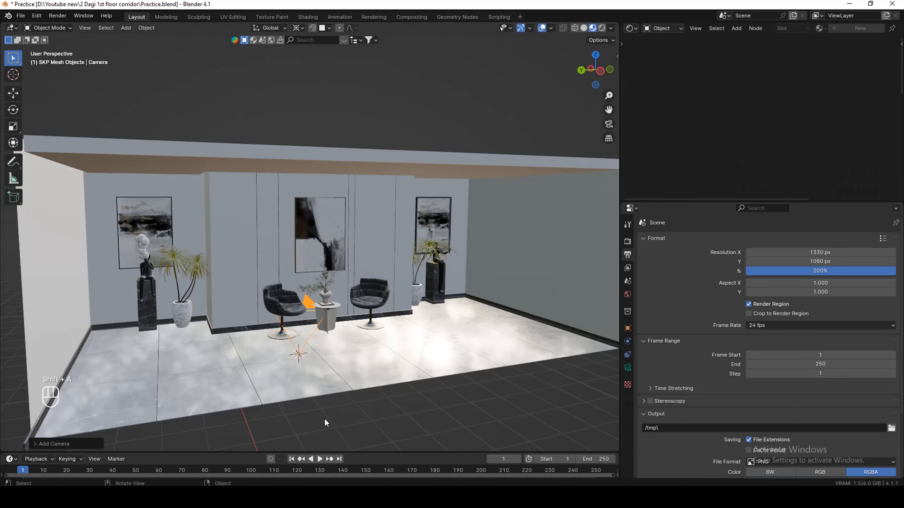
middle_drag(335, 346, 325, 351)
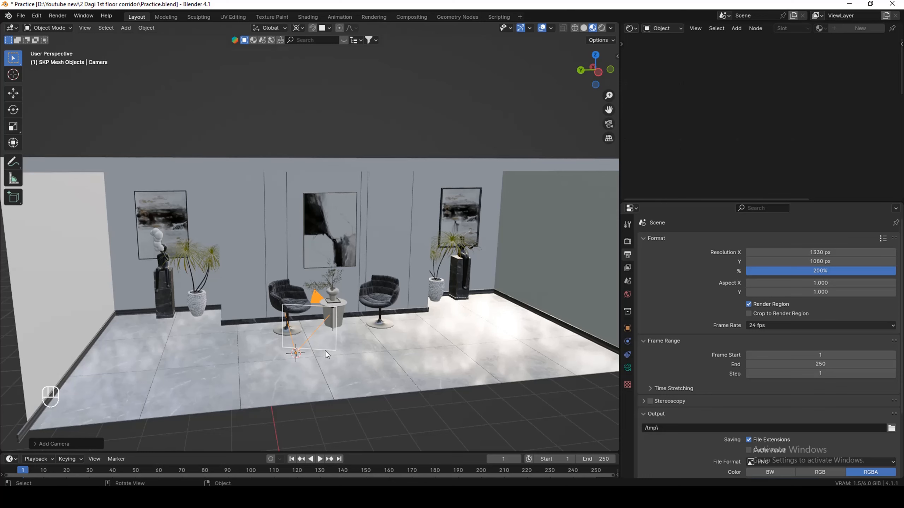
key(g)
click(394, 386)
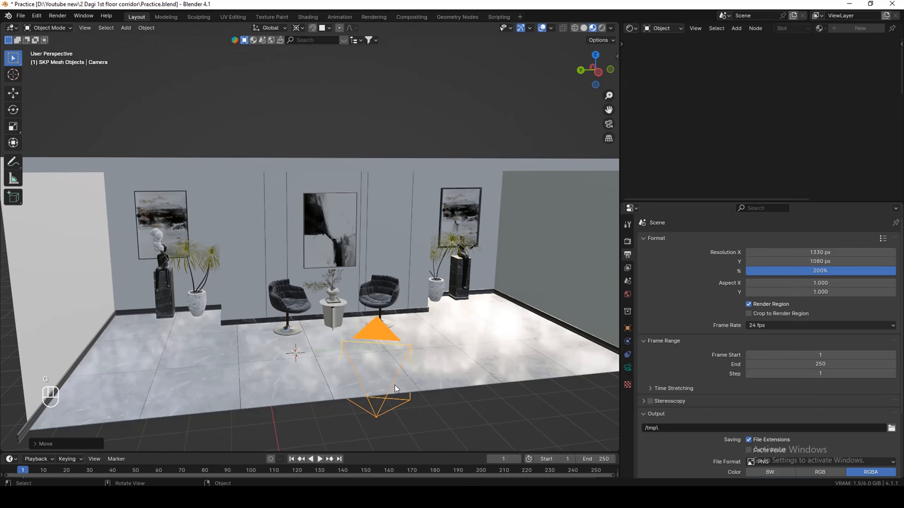
Look through the new camera and set its focal length to 23 mm.
key(KP_0)
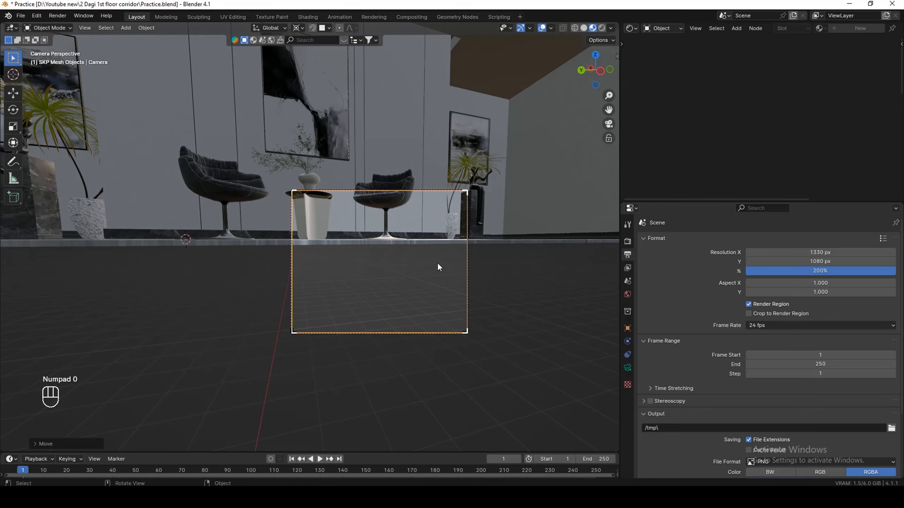
click(628, 368)
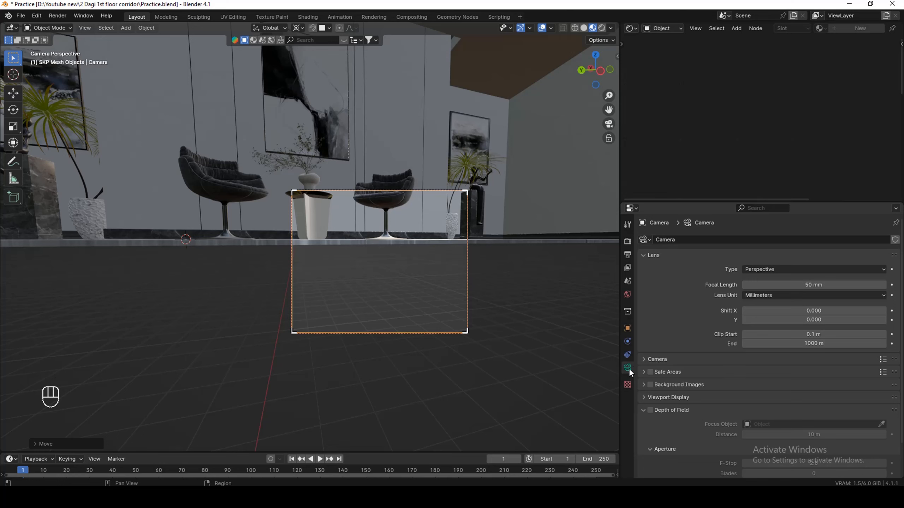
click(810, 284)
text(25)
key(Return)
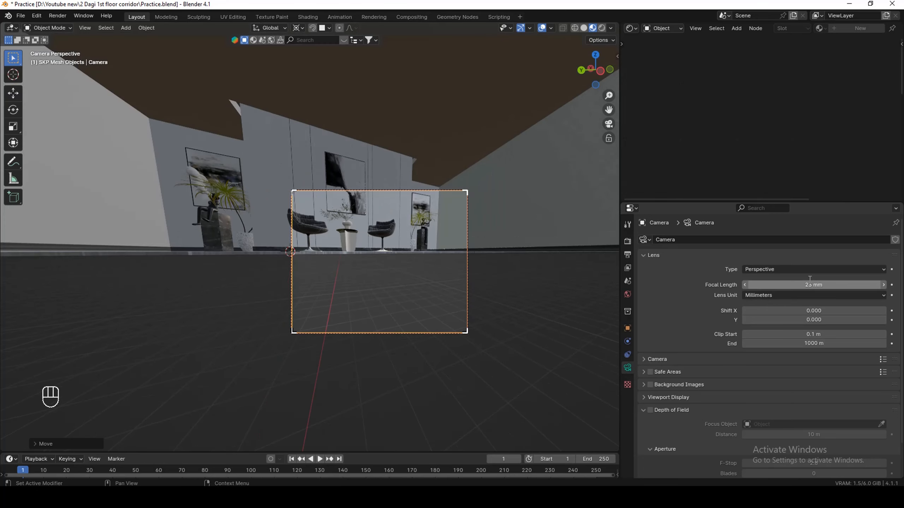
Level the camera by setting its X rotation to 90° and its Y rotation to 0°.
key(n)
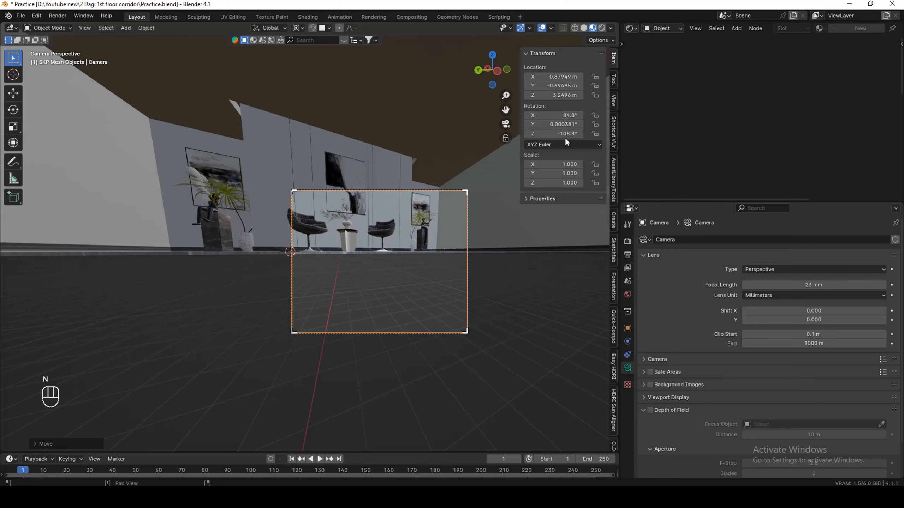
click(558, 115)
text(90)
key(Return)
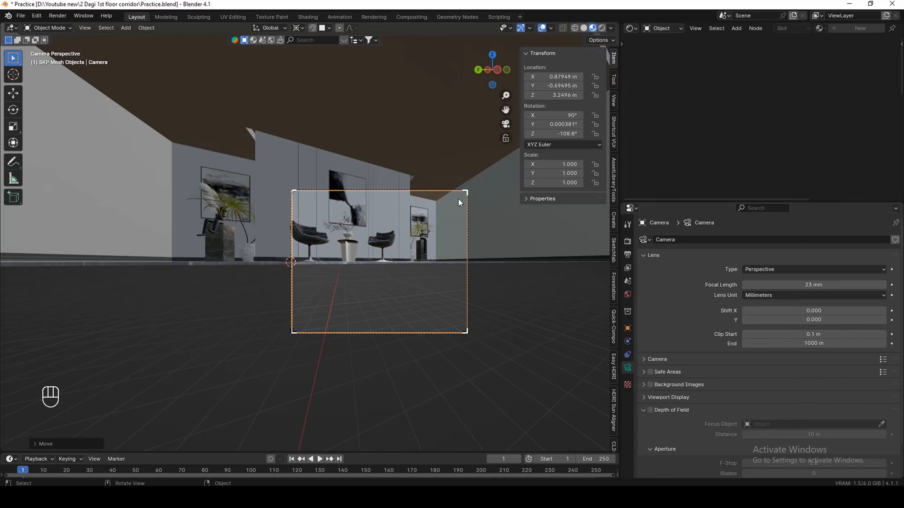
scroll(459, 200, up, 2)
click(576, 123)
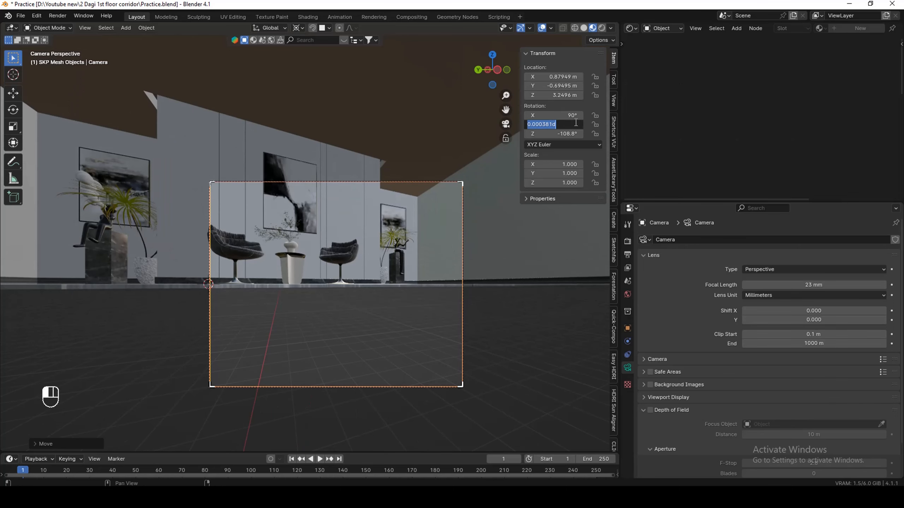
text(0)
key(Return)
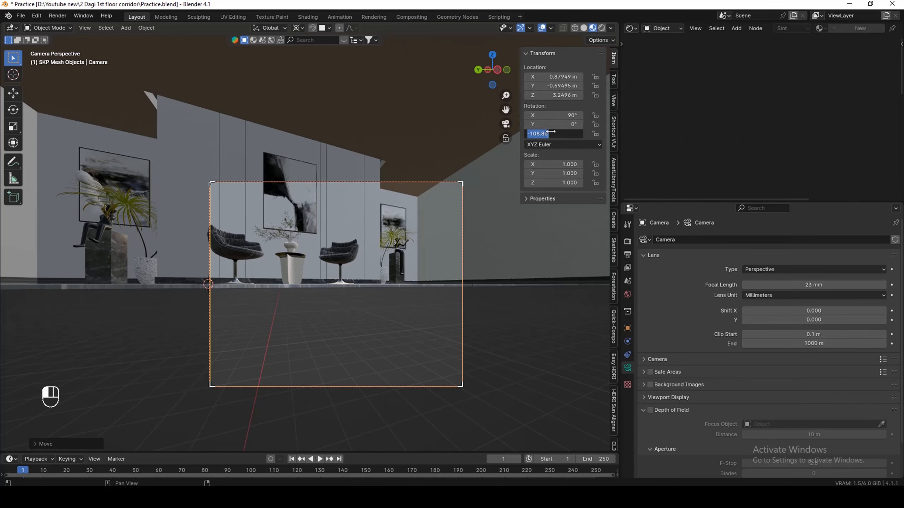
Try turning the camera about Z, first by eye and finally with a Z rotation of 90°.
mouse_move(550, 133)
mouse_down()
mouse_move(561, 130)
mouse_move(552, 132)
mouse_up()
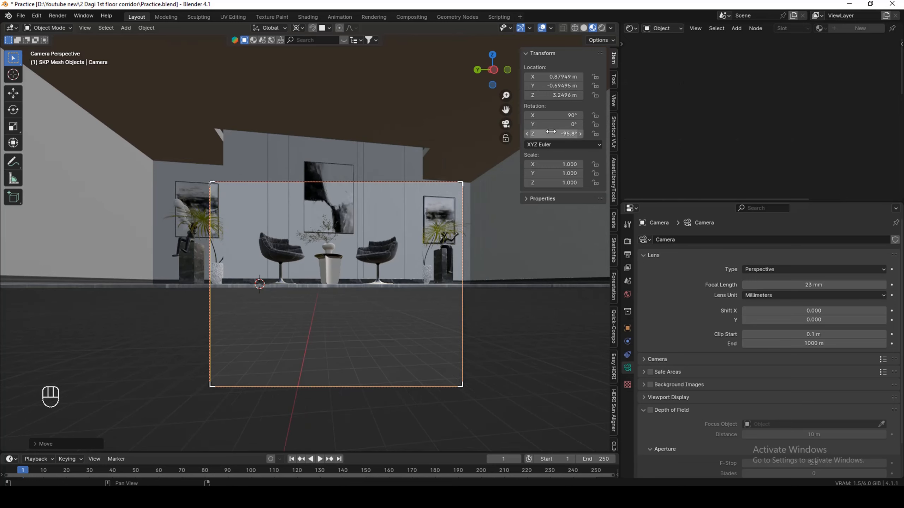
click(552, 132)
text(-0)
key(Escape)
click(552, 132)
text(90)
key(Return)
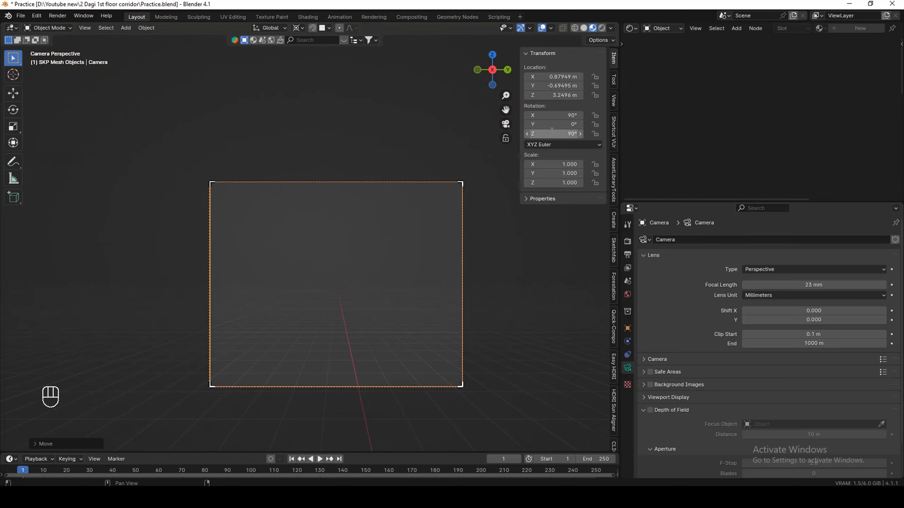
Set the camera's Z rotation to -90° so it looks straight at the panelled feature wall.
click(552, 132)
text(-90)
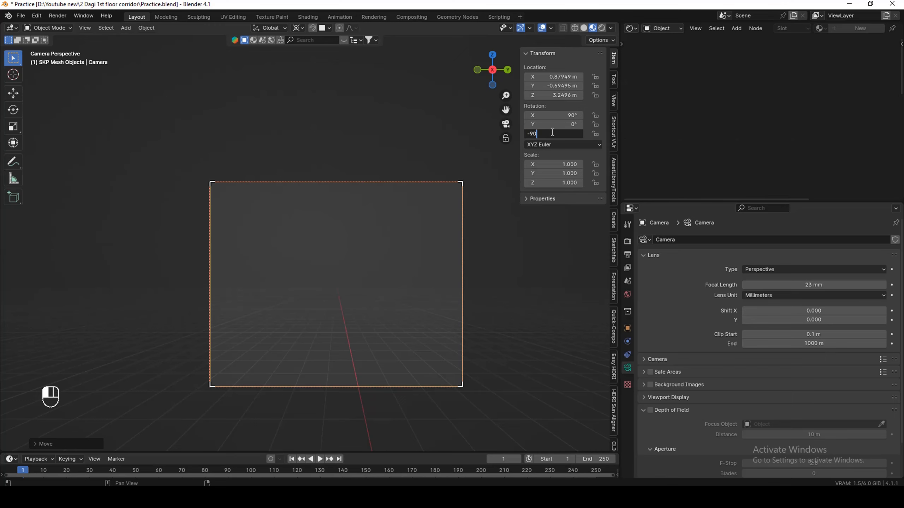
key(Return)
Raise the camera along Z to about 4.32 m and shift it along Y to about -0.85 m to centre the feature wall.
key(g)
key(z)
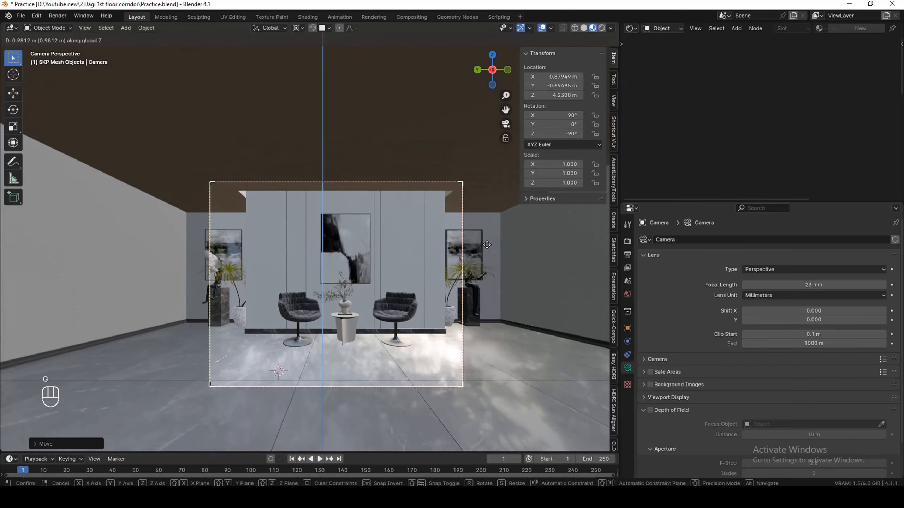
click(487, 236)
key(g)
key(y)
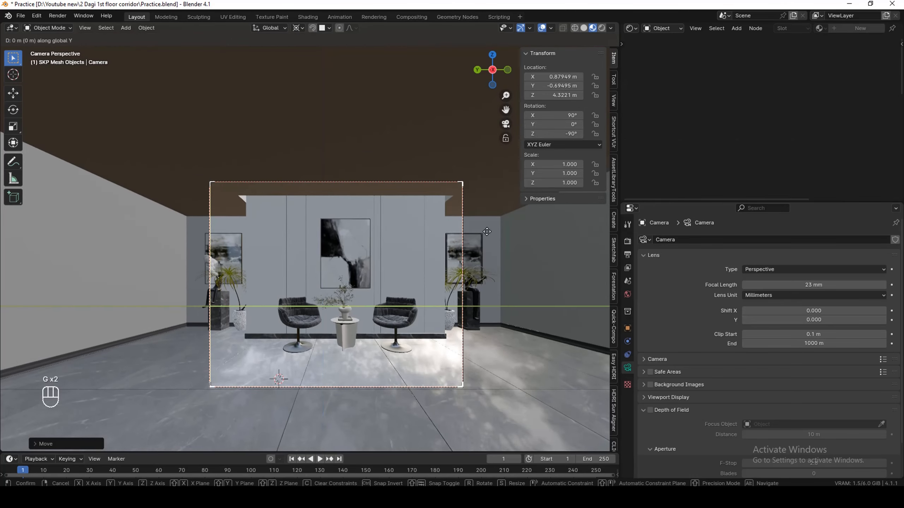
key(shift)
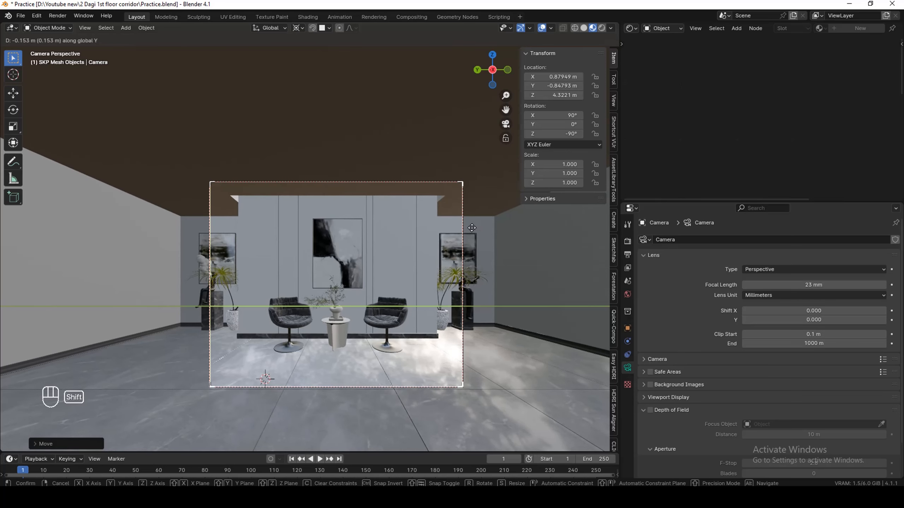
click(472, 228)
Adjust the camera's X location to frame the seating area and set its focal length to 28 mm.
drag(553, 78, 522, 375)
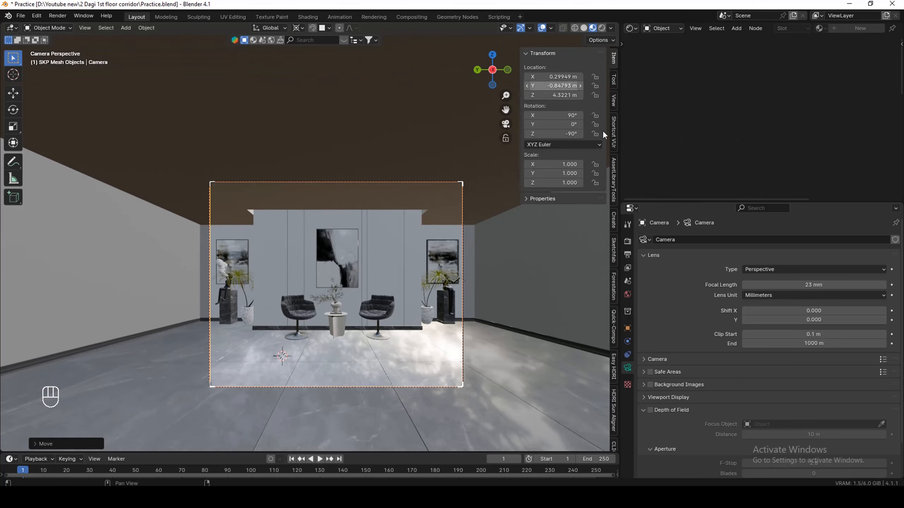
shift+drag(810, 285, 792, 281)
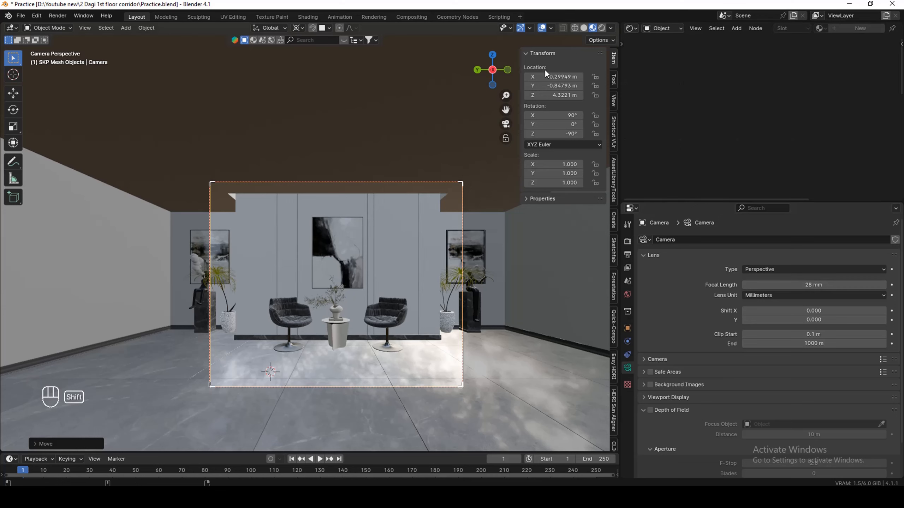
shift+drag(544, 76, 353, 369)
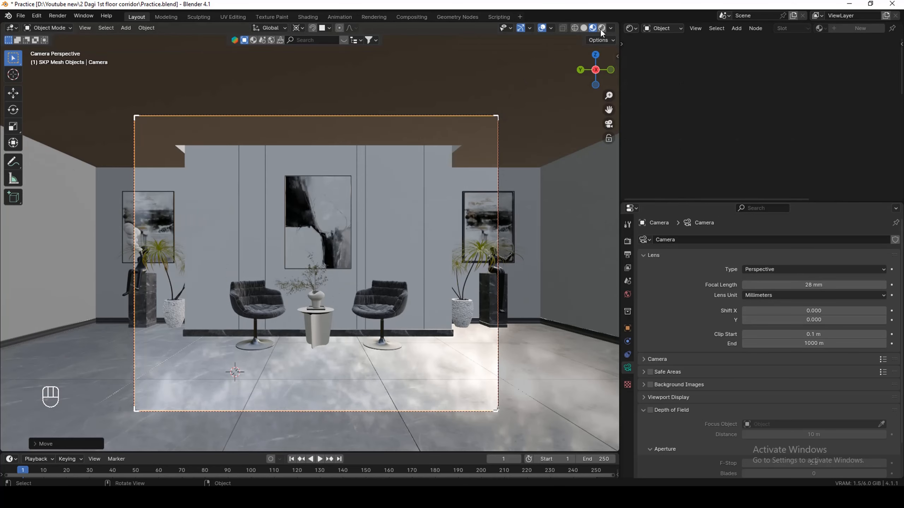
Switch the viewport to rendered shading and set the World background strength to 0.
click(601, 28)
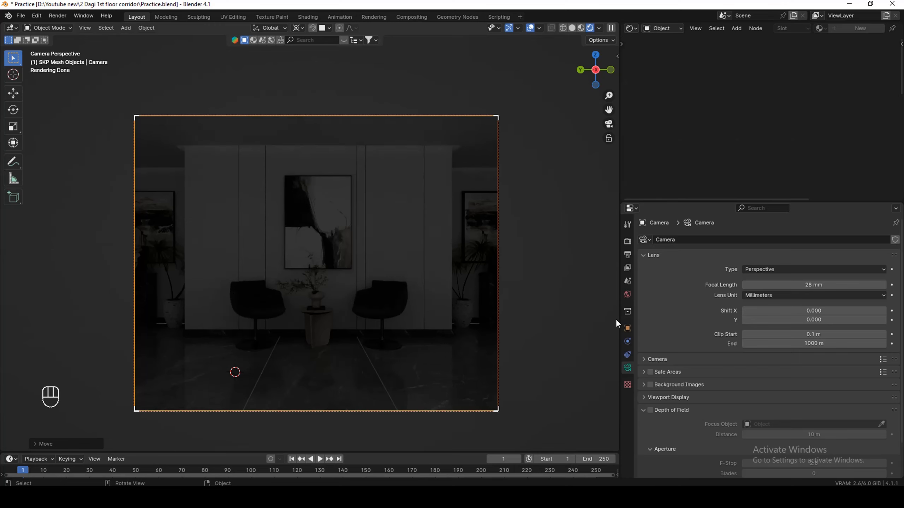
click(627, 294)
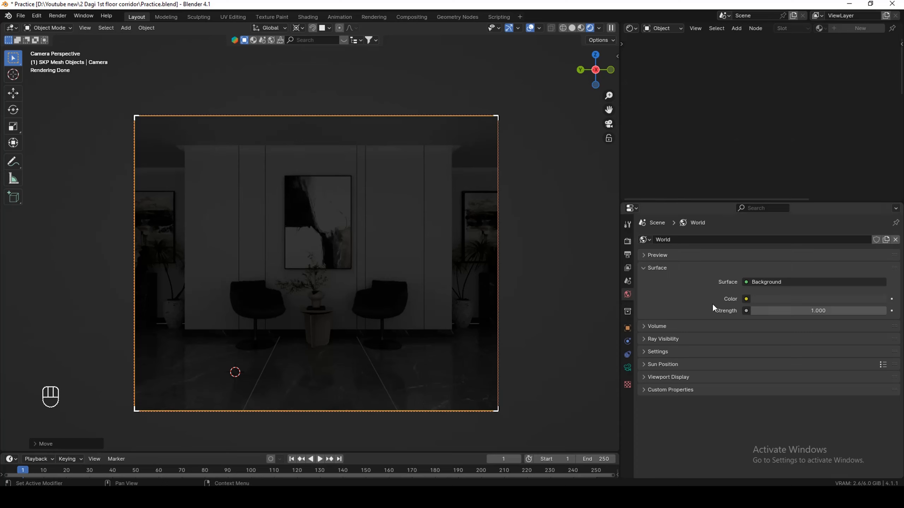
drag(818, 314, 584, 336)
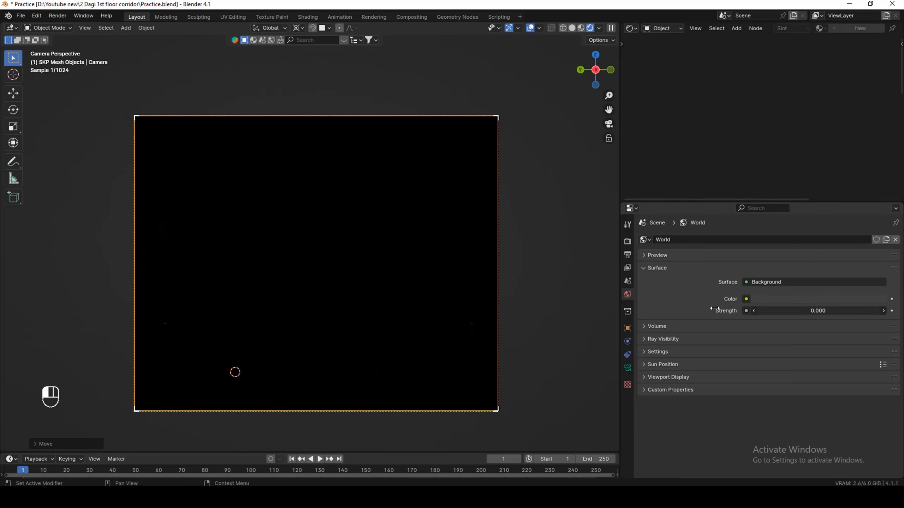
Select the suspended gypsum ceiling and change the surface shader of its Material.012 to Emission.
click(269, 235)
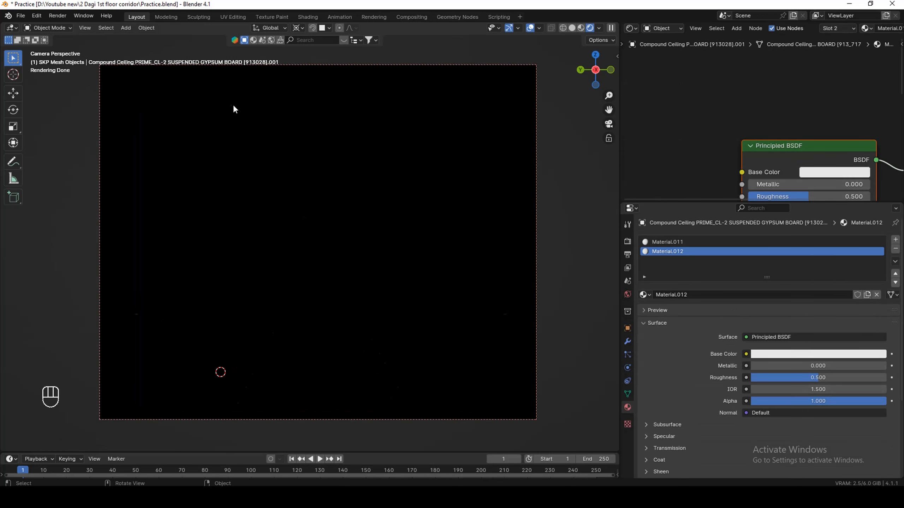
click(224, 93)
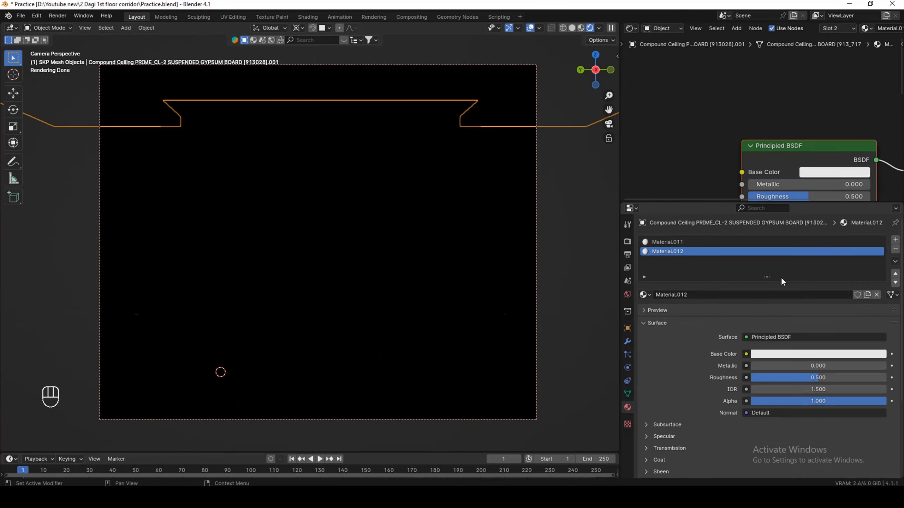
click(690, 241)
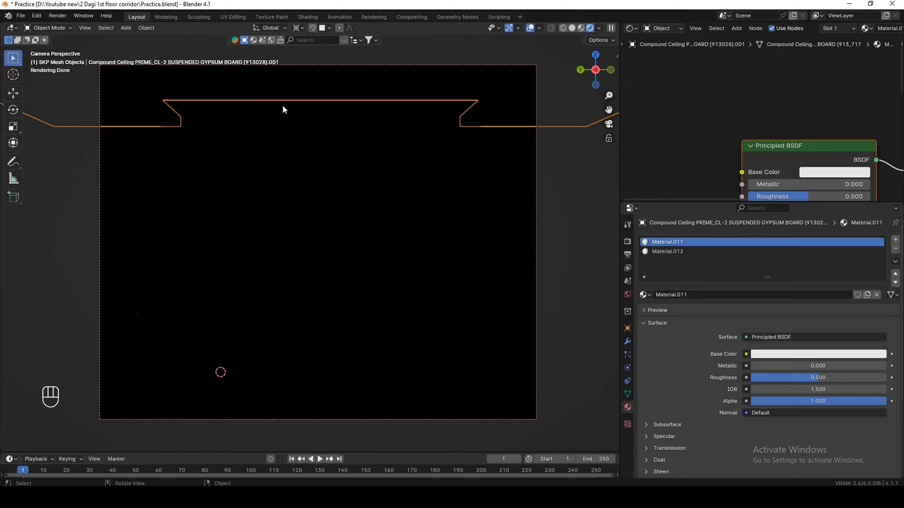
click(678, 251)
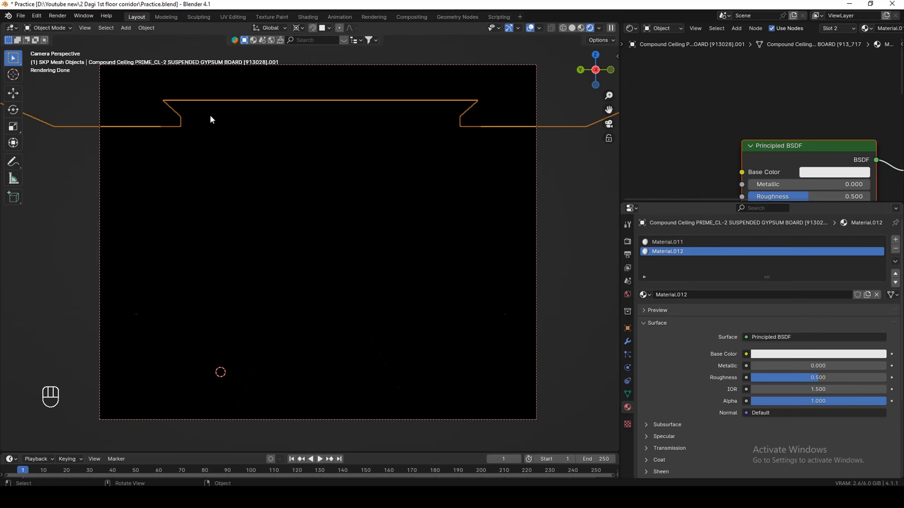
click(775, 339)
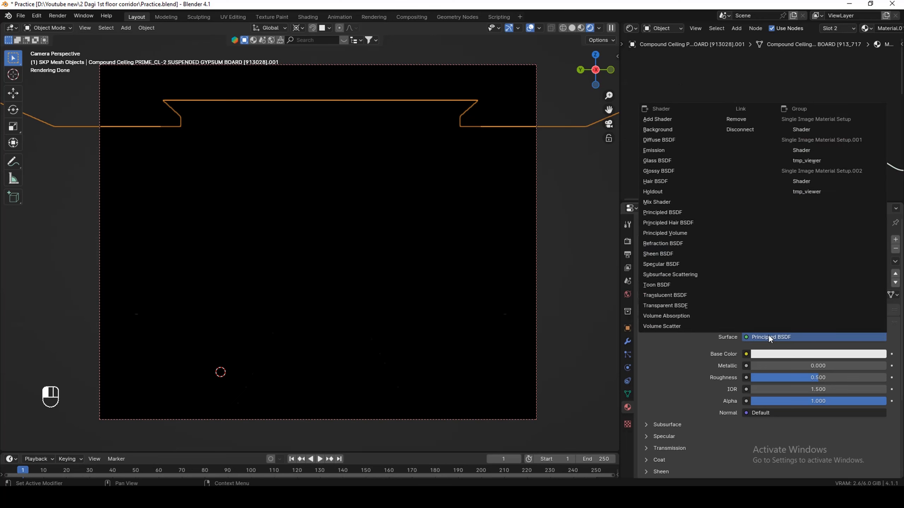
click(657, 157)
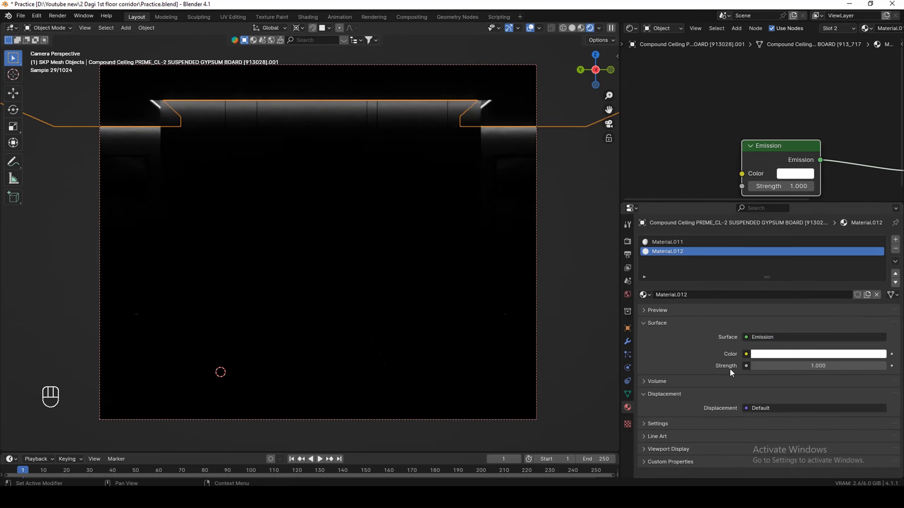
Drive the ceiling's emission colour with a Blackbody at temperature 4500 and set the emission strength to 10.
click(746, 354)
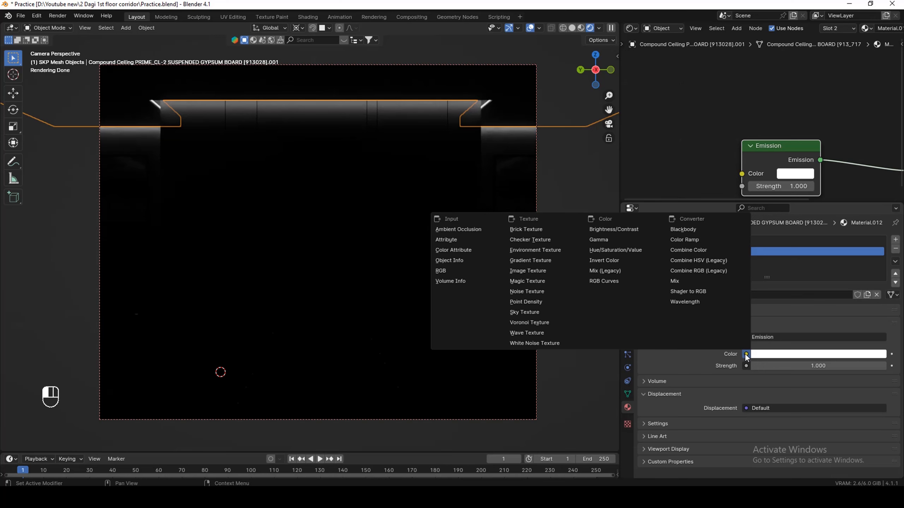
key(Escape)
click(746, 355)
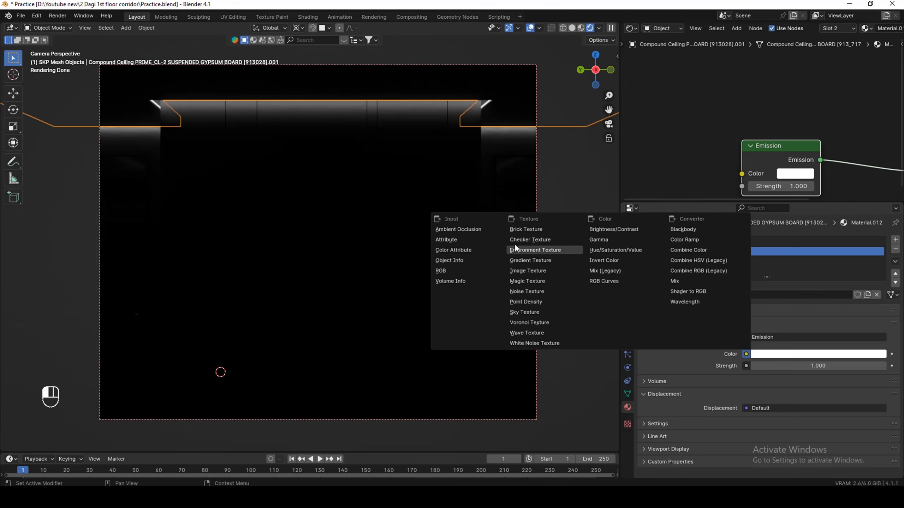
click(678, 230)
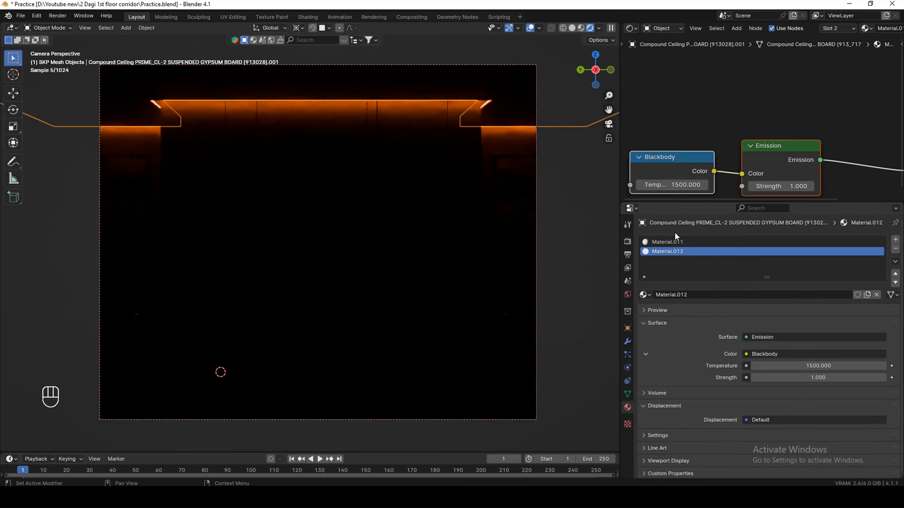
double_click(831, 367)
text(4500)
key(Return)
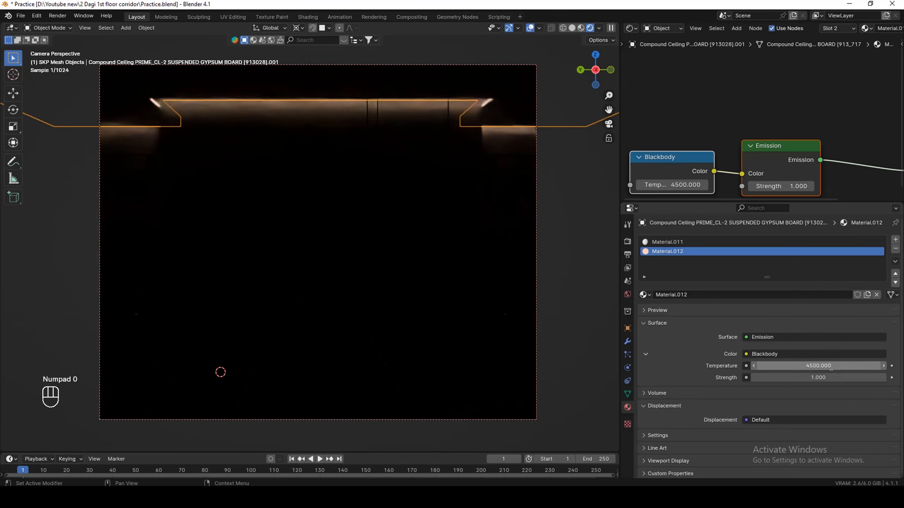
click(834, 374)
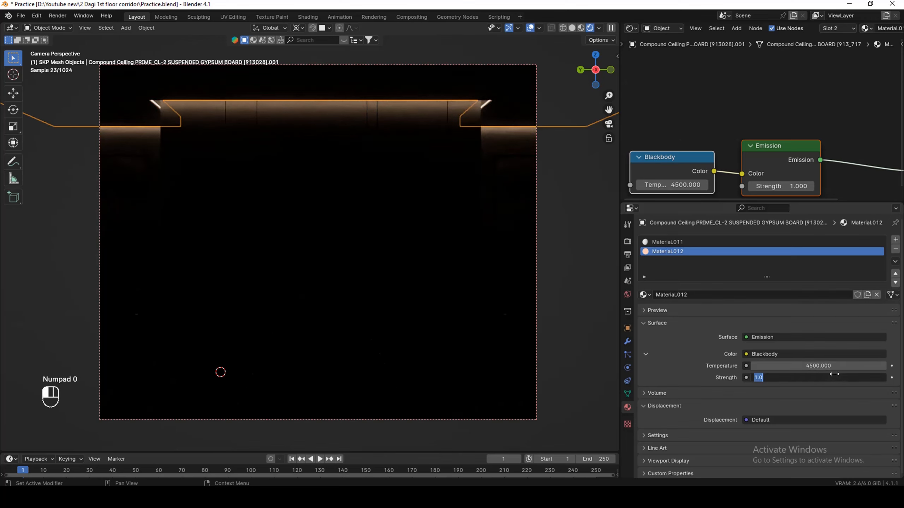
text(10)
key(Return)
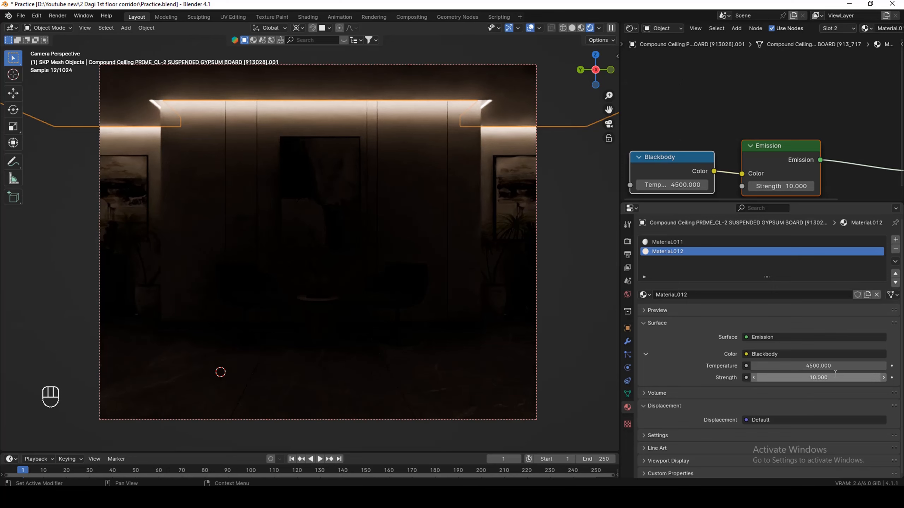
Return the viewport to material preview shading and add an area light to the scene.
click(580, 28)
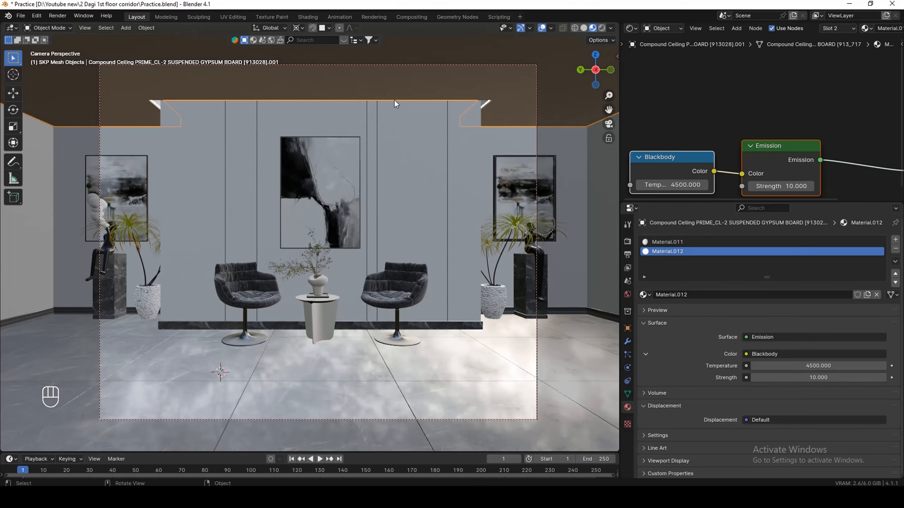
mouse_move(394, 99)
middle_down()
mouse_move(428, 127)
mouse_move(404, 179)
mouse_move(448, 187)
mouse_move(359, 89)
mouse_move(391, 120)
mouse_move(421, 125)
middle_up()
scroll(359, 86, up, 3)
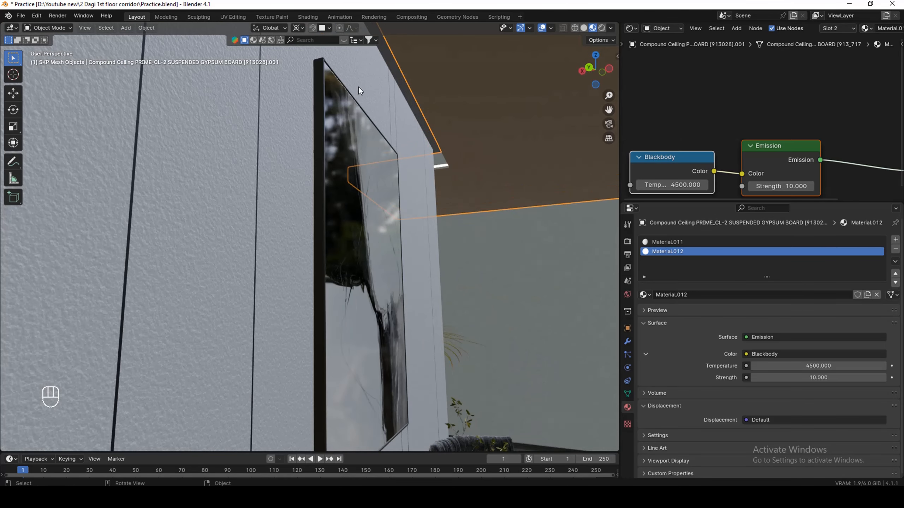
key(shift+a)
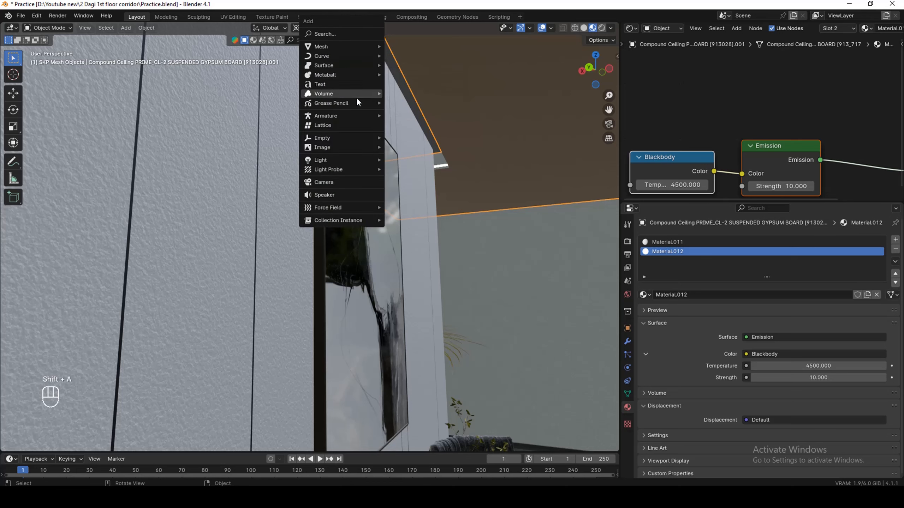
mouse_move(354, 160)
click(410, 191)
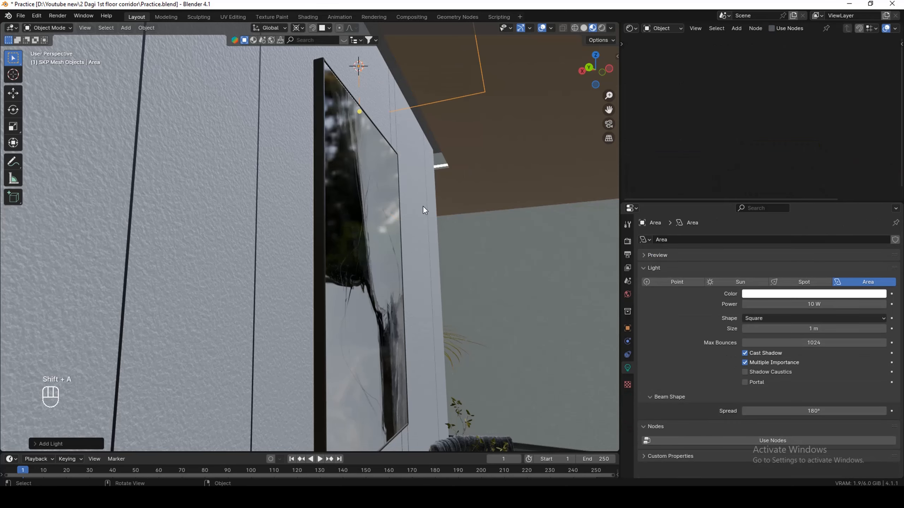
Scale the new area light along X into a thin strip with an X scale of about 0.027.
scroll(423, 210, down, 4)
mouse_move(398, 68)
middle_down()
mouse_move(427, 200)
mouse_move(387, 149)
mouse_move(392, 123)
middle_up()
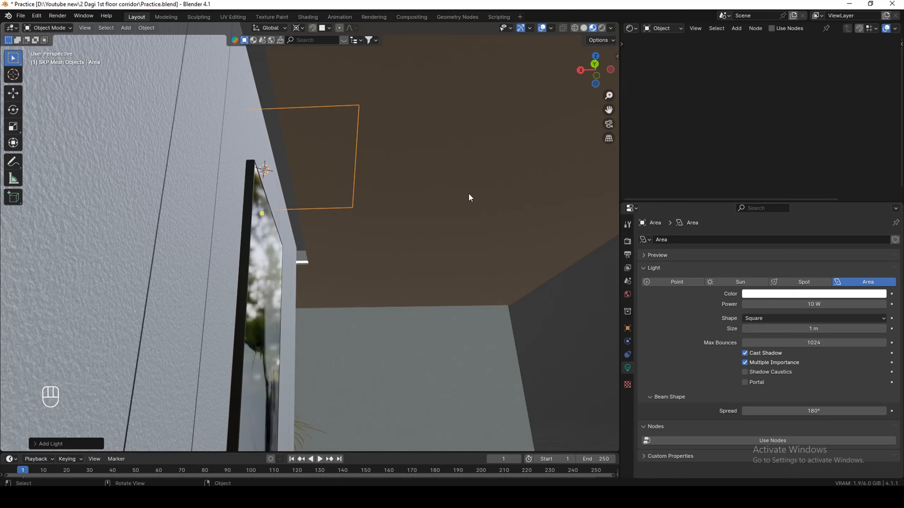
key(s)
key(x)
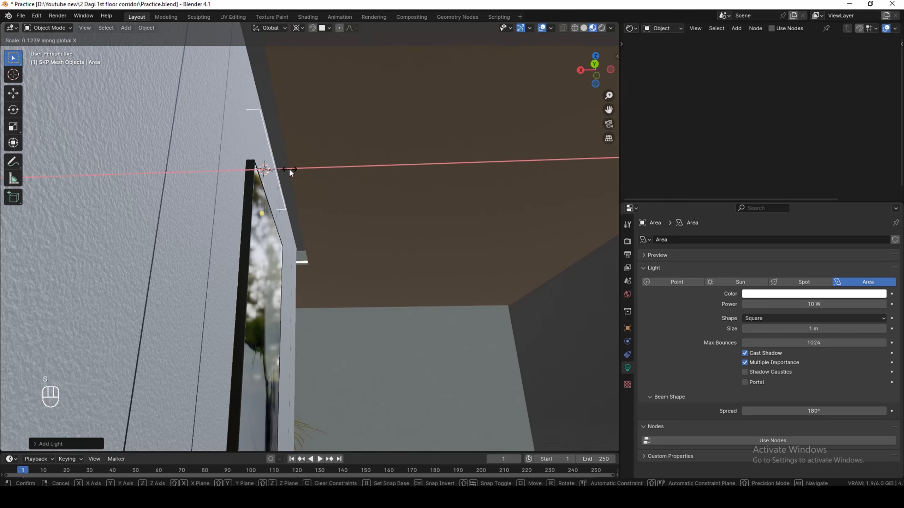
click(276, 162)
key(s)
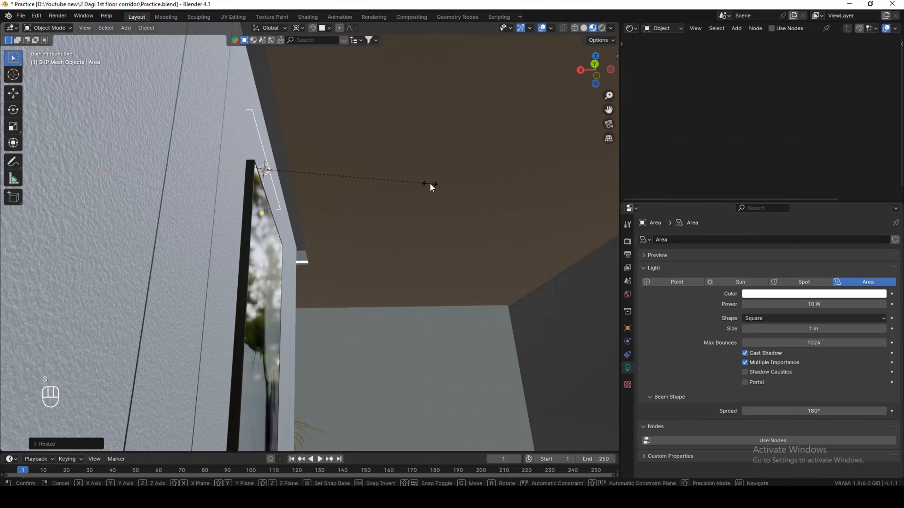
key(x)
click(352, 182)
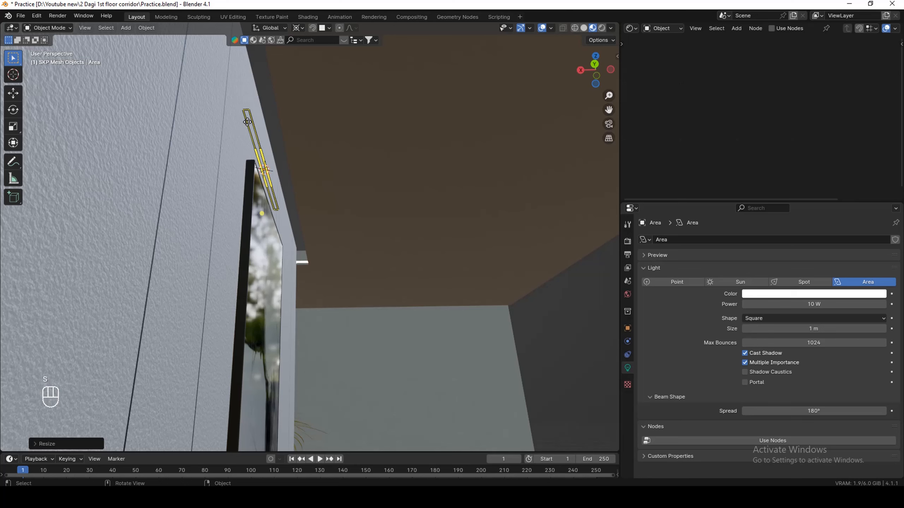
Move the strip light along X and Z into the gap between the feature wall's top edge and the ceiling.
key(g)
key(x)
click(258, 115)
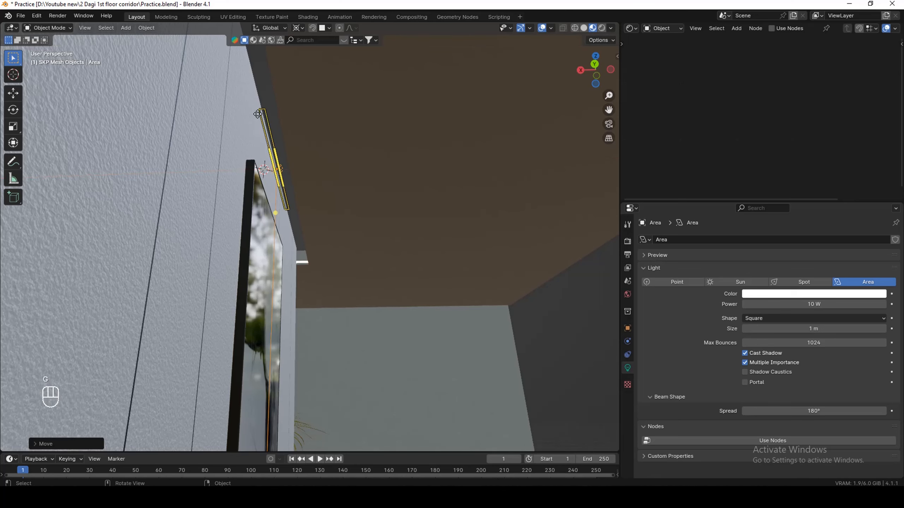
middle_drag(258, 114, 283, 144)
key(g)
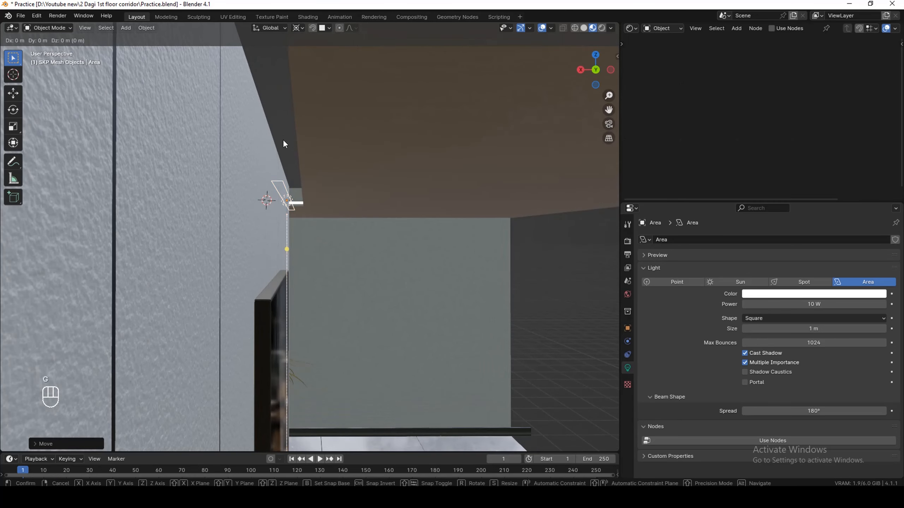
key(z)
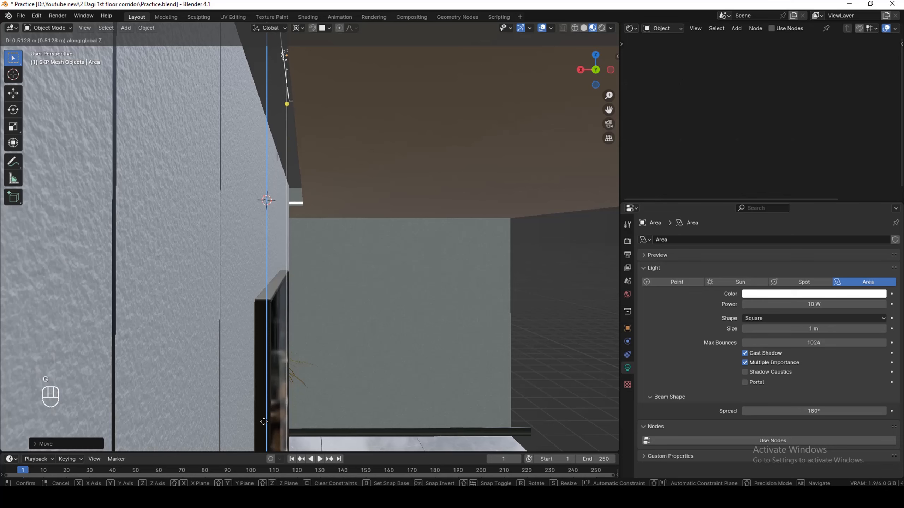
click(328, 161)
Stretch the strip light along Y to the full width of the feature wall, a Y scale of about 3.843.
middle_drag(329, 161, 335, 172)
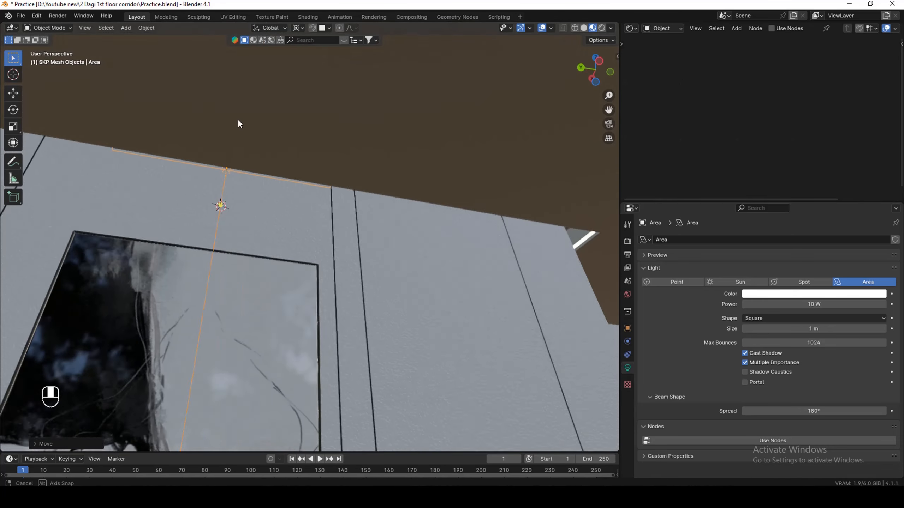
middle_drag(237, 119, 391, 222)
key(g)
key(y)
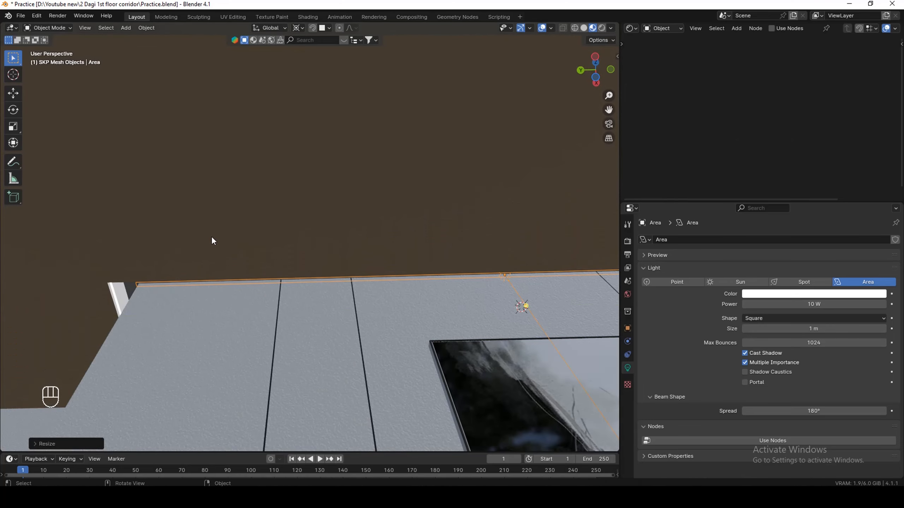
Show the rendered camera view and drive the area light's emission colour with a Blackbody at temperature 4500.
key(KP_0)
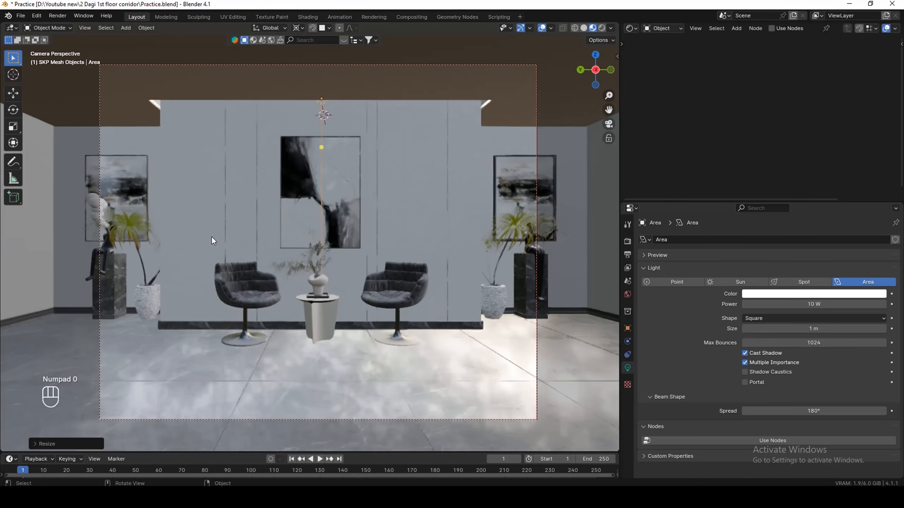
click(602, 27)
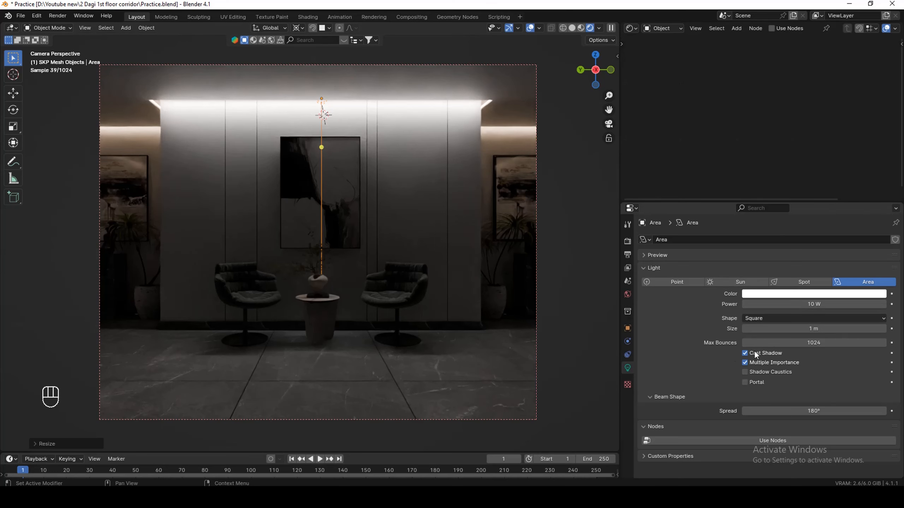
click(746, 440)
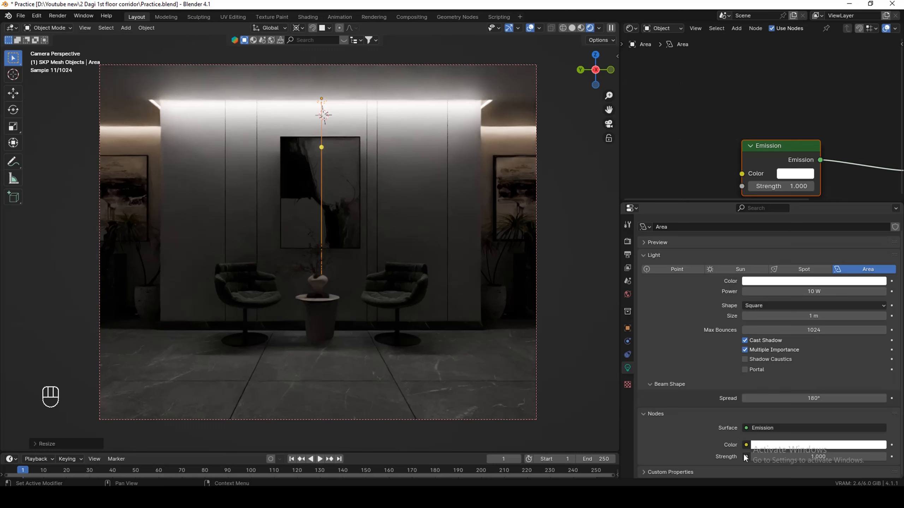
click(746, 445)
click(687, 322)
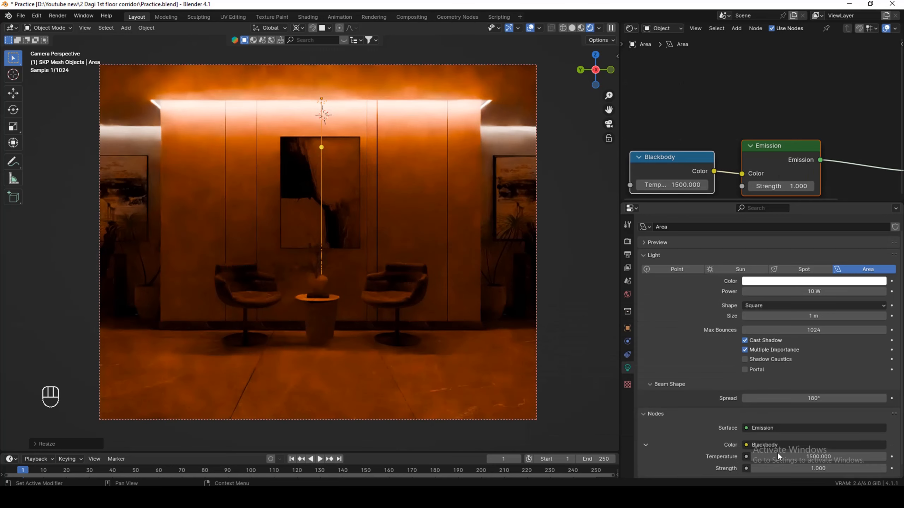
click(818, 457)
text(450)
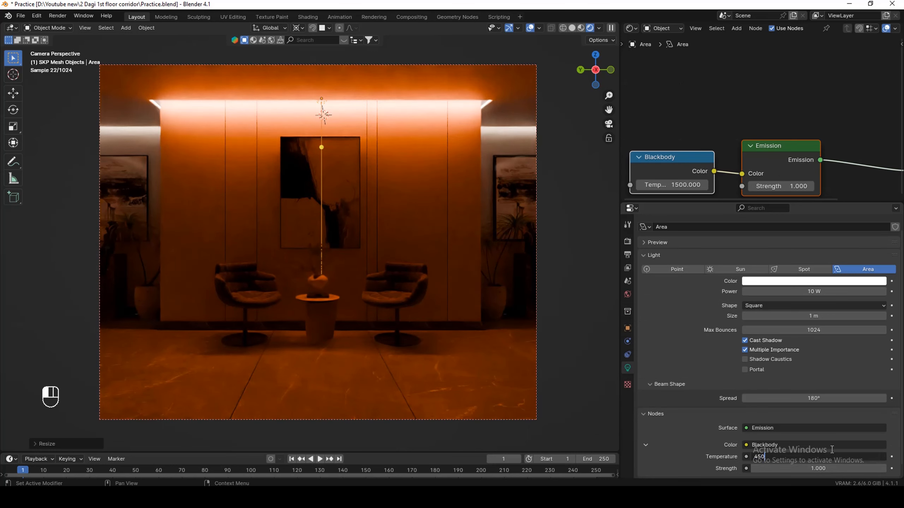
text(0)
key(Return)
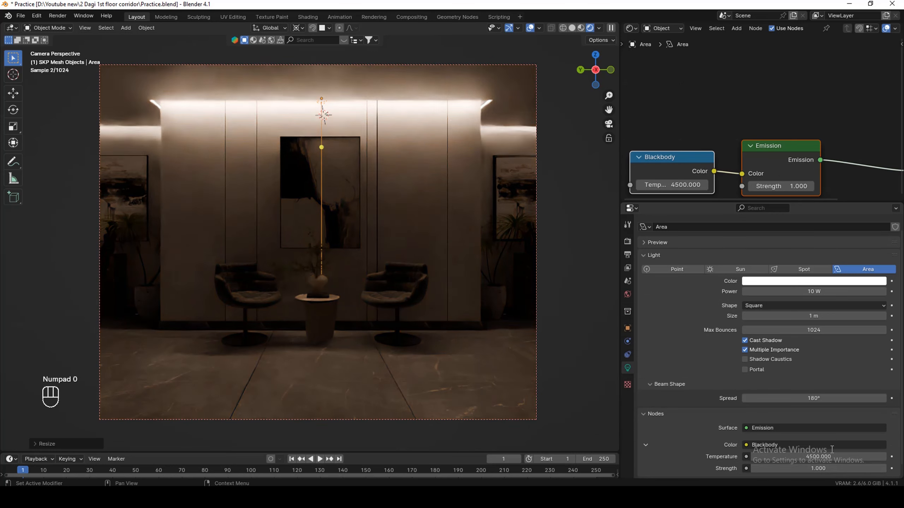
Set the area light's power to 5 W.
click(809, 291)
text(5)
key(Return)
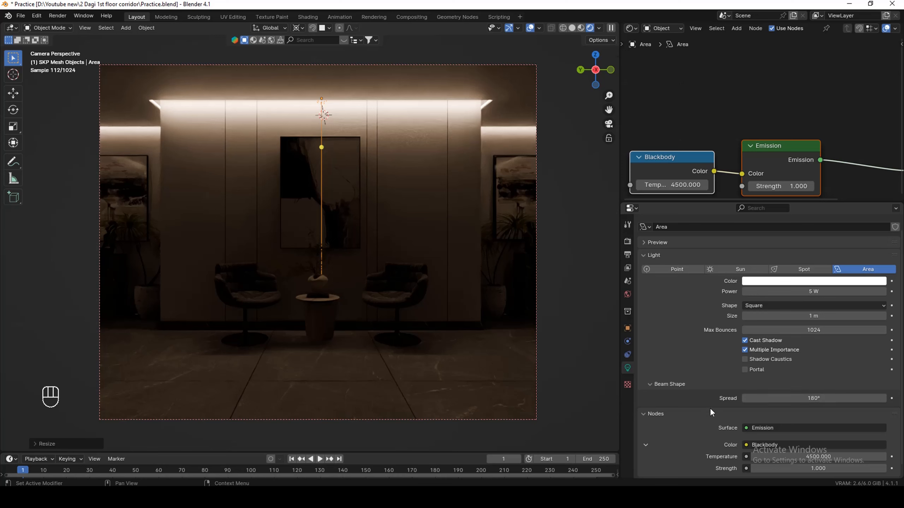
Set the area light's beam spread to 90° and its power to 10 W.
click(821, 398)
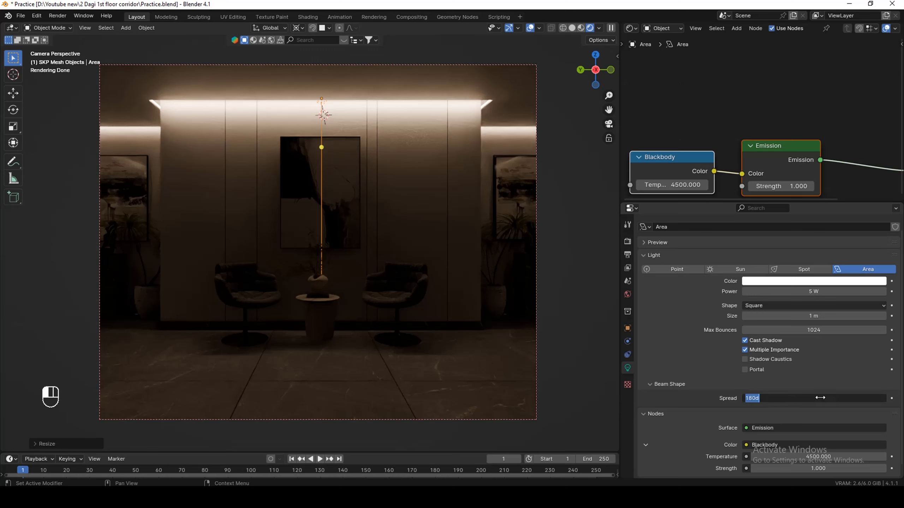
key(Return)
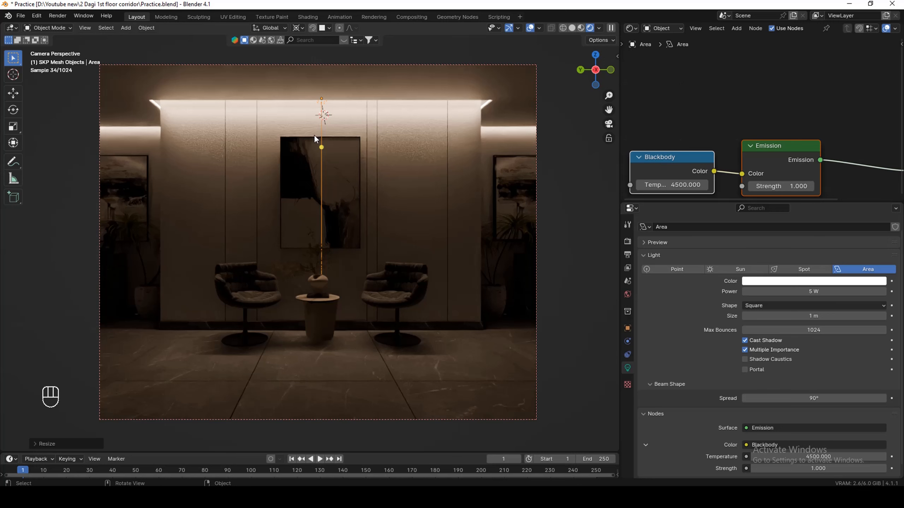
click(802, 291)
text(10)
key(Return)
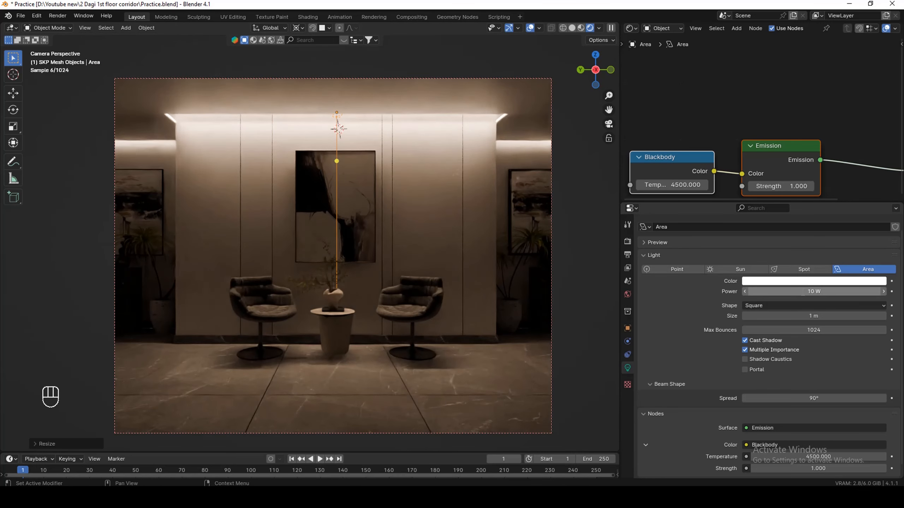
Set the temperature of the area light's Blackbody colour to 3000.
scroll(374, 135, up, 1)
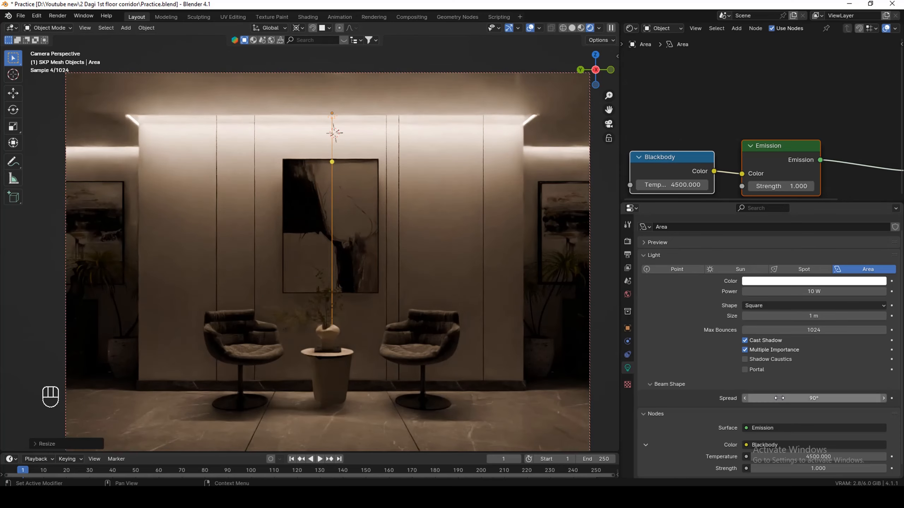
scroll(779, 398, down, 1)
click(805, 444)
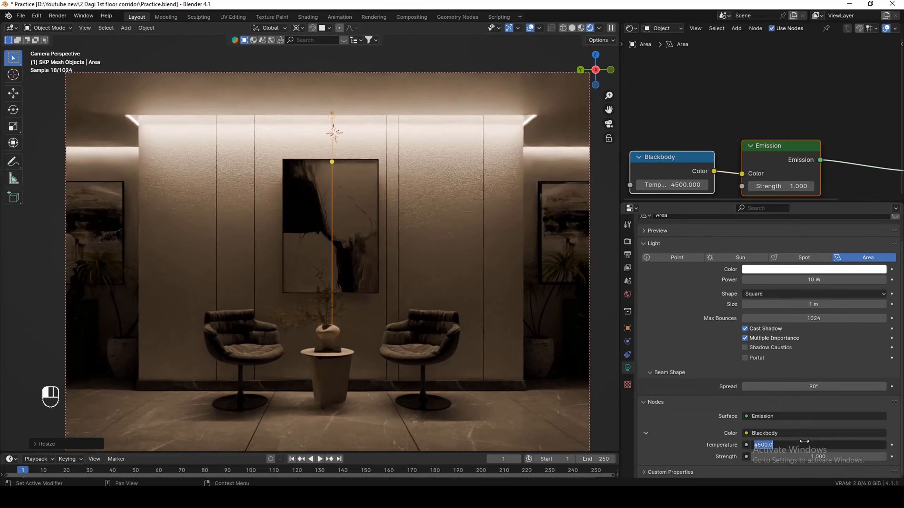
text(3000)
key(Return)
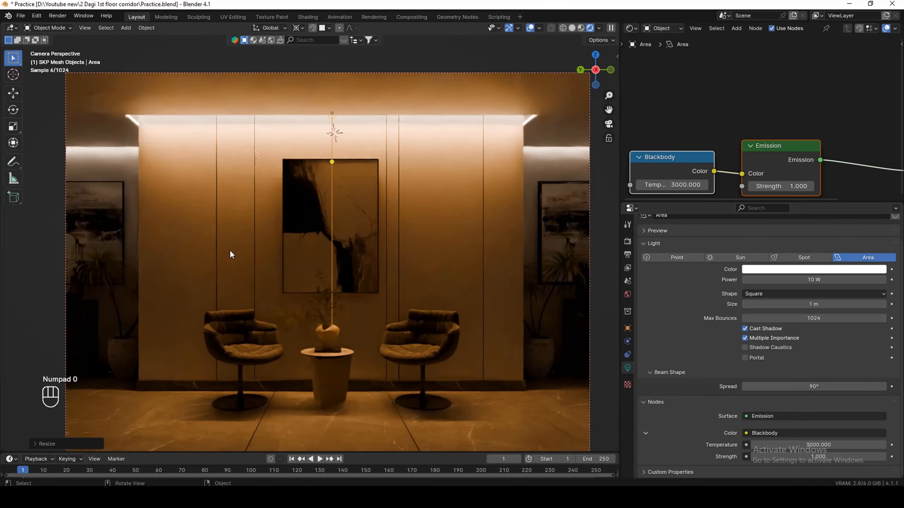
Unhide all hidden objects in the scene, including the ceiling track fixtures and their area lights.
scroll(254, 226, down, 1)
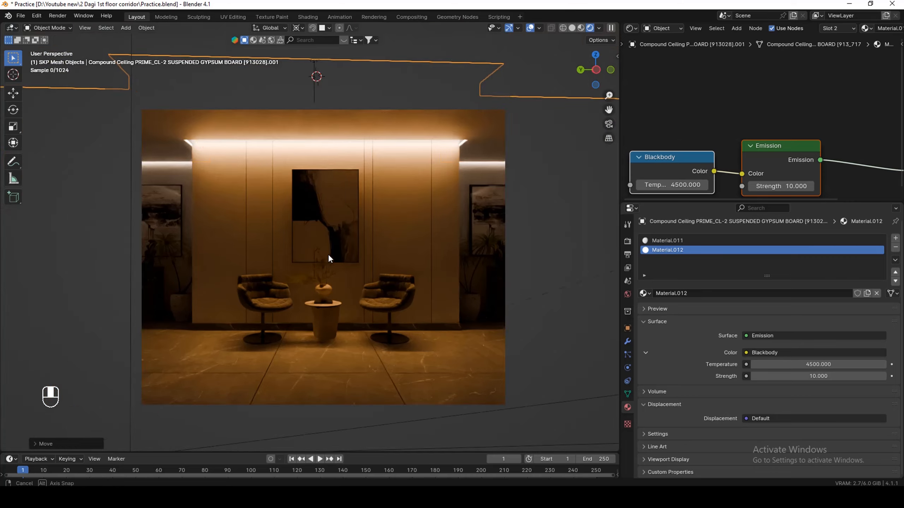
middle_drag(328, 254, 466, 310)
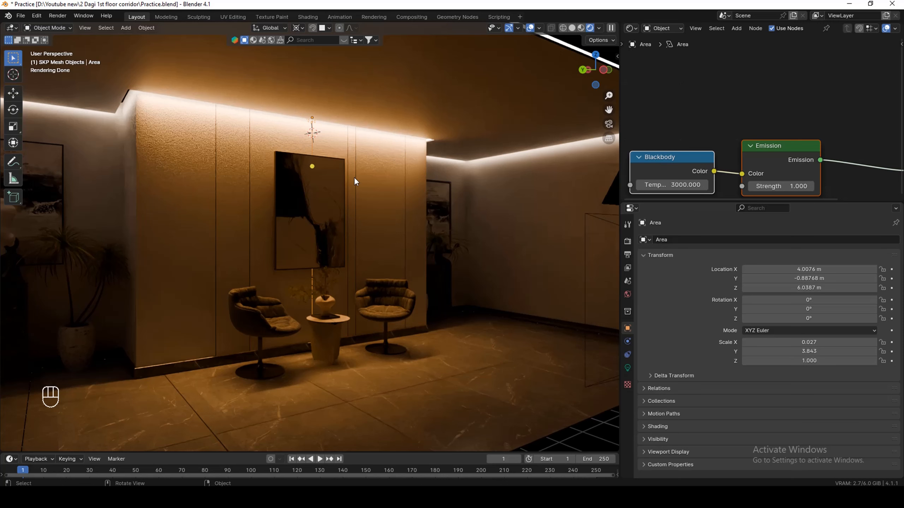
middle_drag(368, 219, 370, 219)
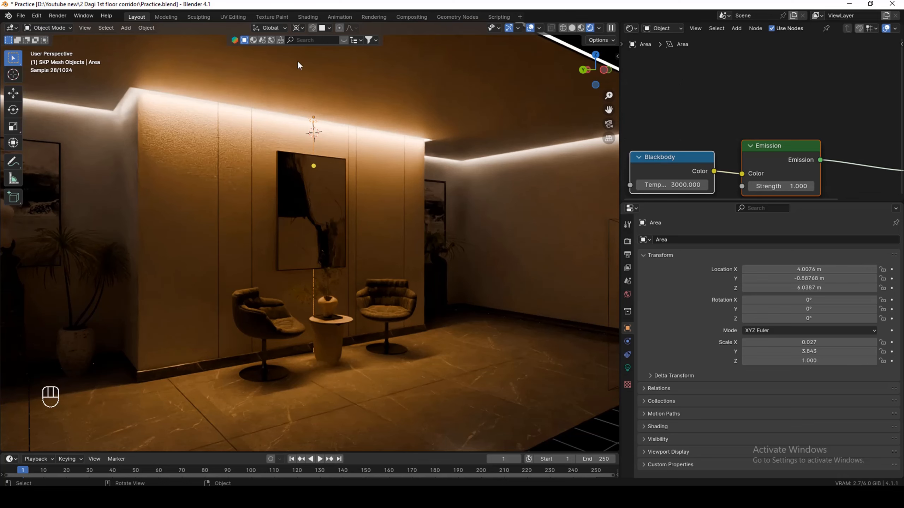
key(alt+h)
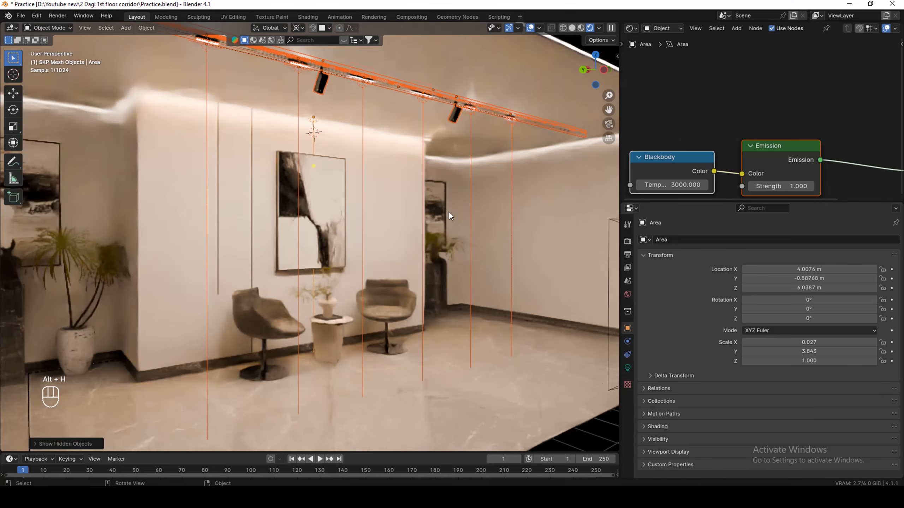
middle_drag(449, 212, 512, 128)
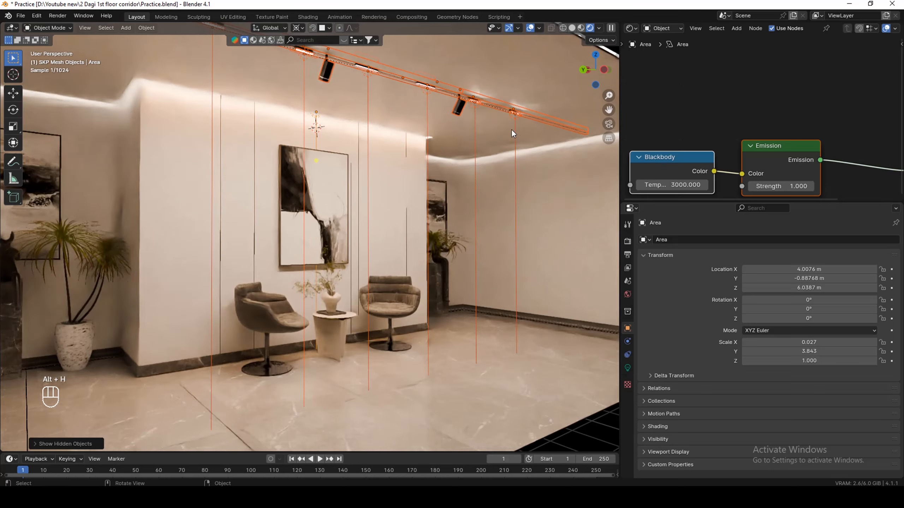
Select an area light and a spotlight fixture on the ceiling track and examine the track lighting up close.
click(510, 193)
middle_drag(509, 192, 311, 150)
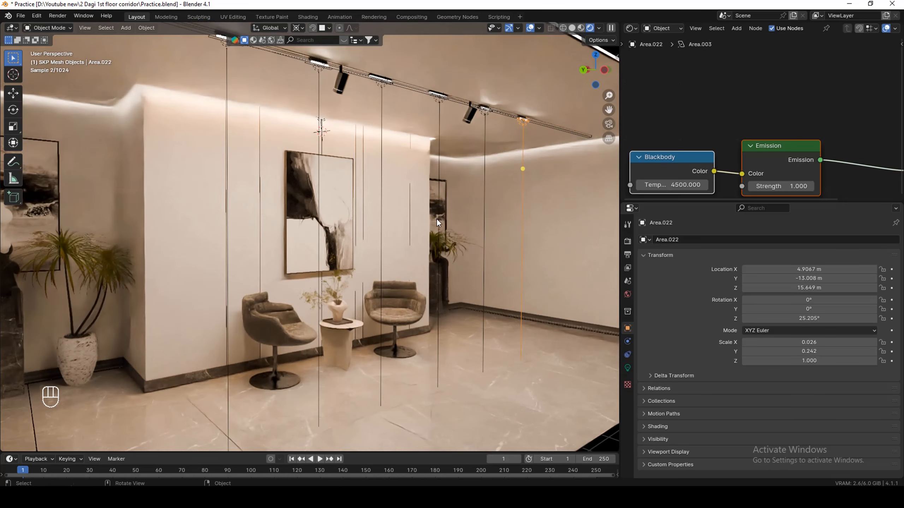
middle_drag(437, 220, 435, 219)
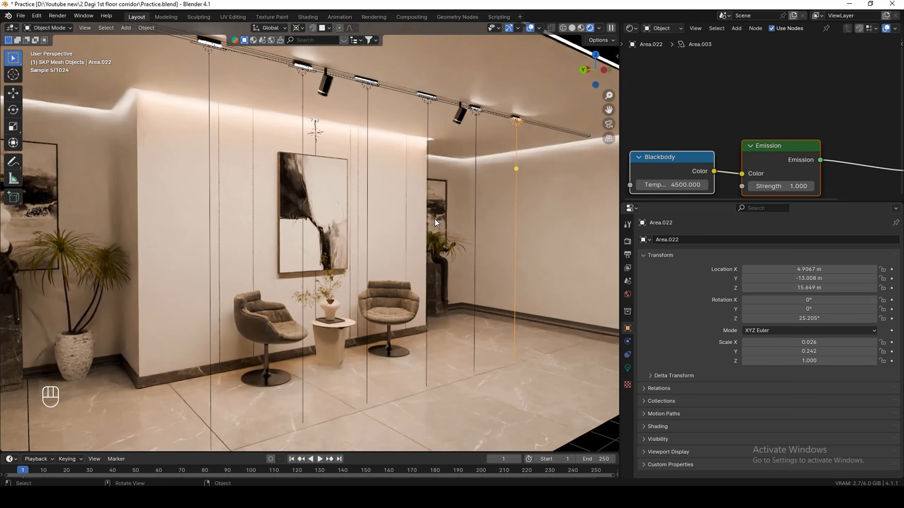
click(326, 91)
scroll(318, 76, up, 6)
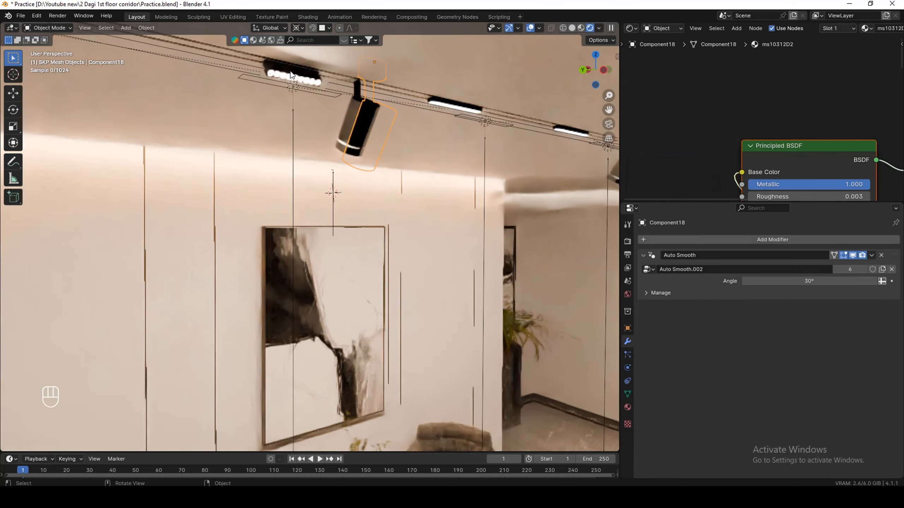
scroll(306, 75, up, 3)
scroll(286, 71, down, 8)
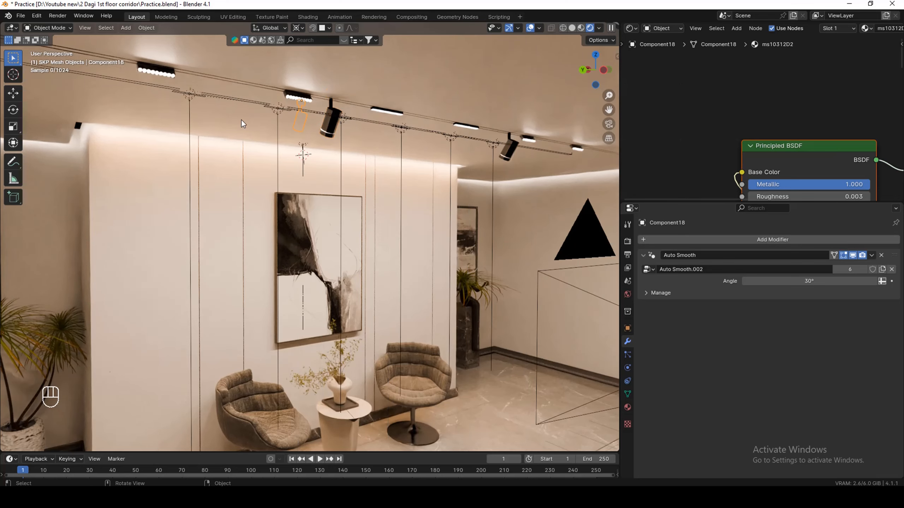
scroll(241, 120, down, 3)
Return to the camera view to check the rendered corridor with all lights on.
key(KP_0)
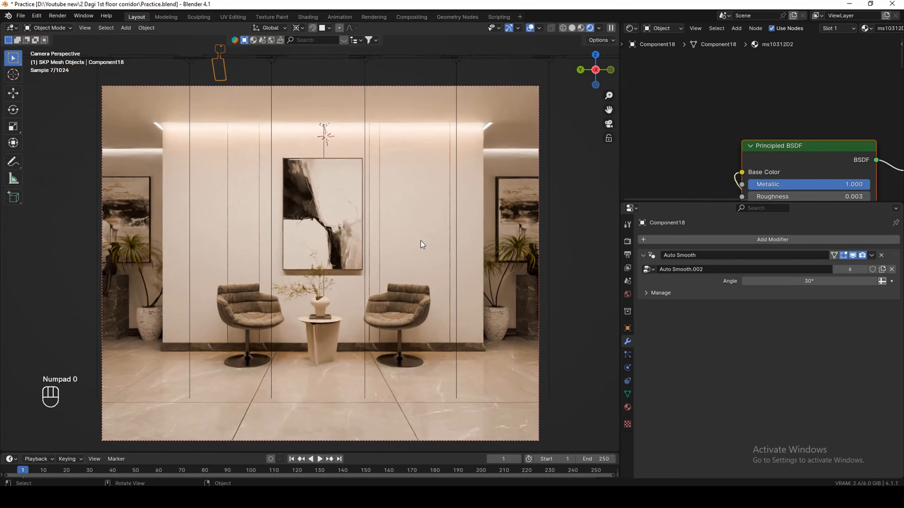
scroll(354, 161, down, 2)
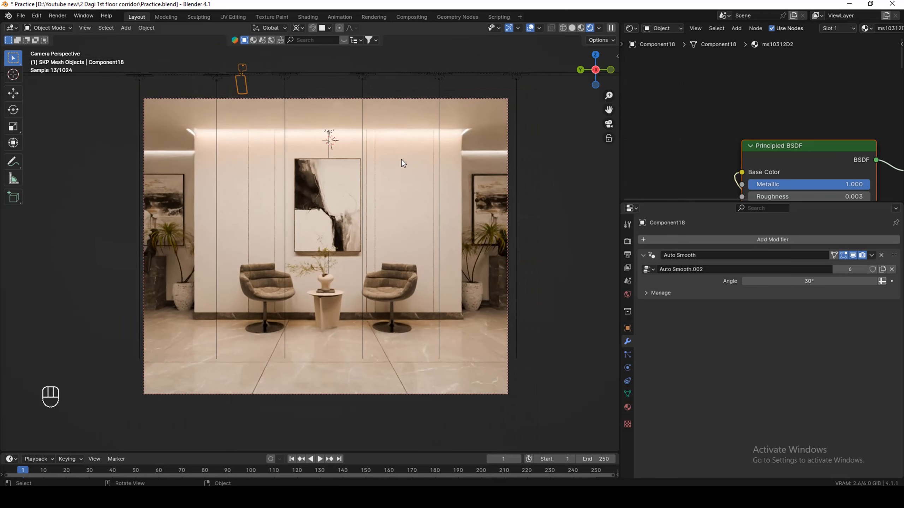
scroll(401, 160, up, 1)
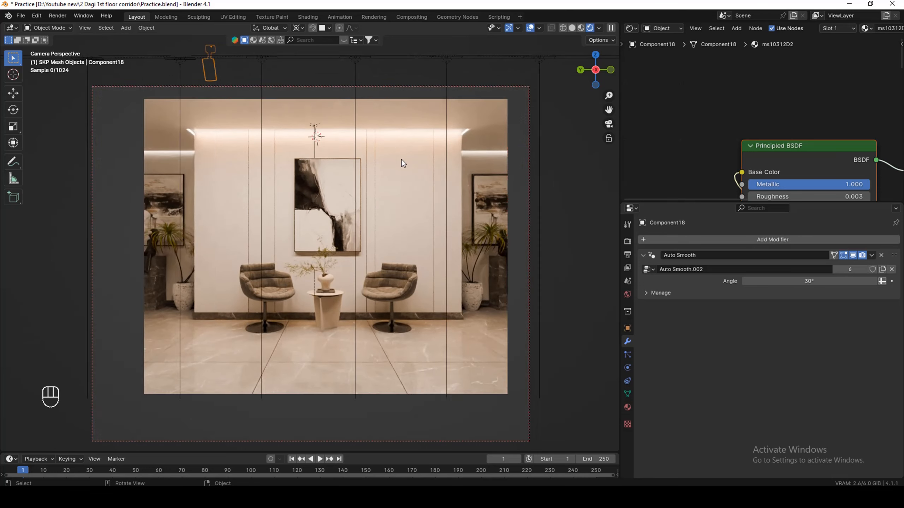
scroll(385, 63, down, 1)
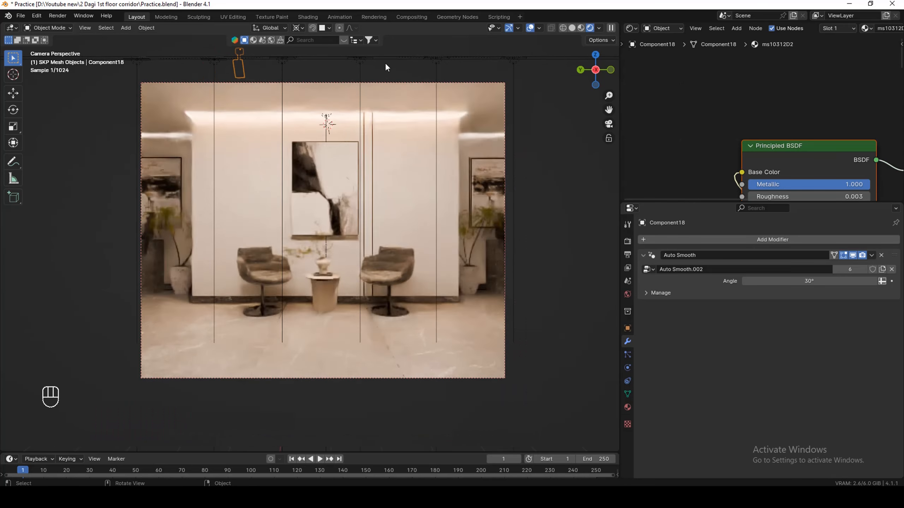
Raise the camera's framing to include the ceiling track by setting its vertical lens shift to about 0.112.
click(388, 82)
click(627, 368)
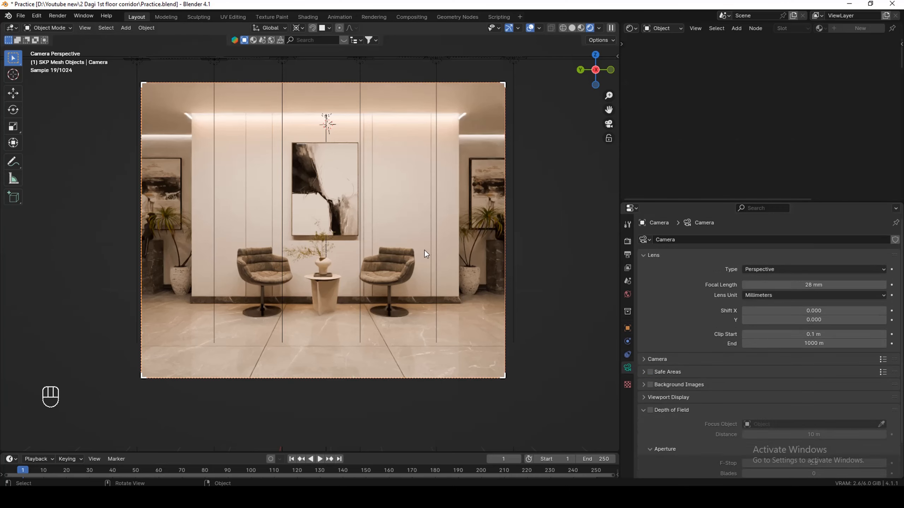
scroll(425, 250, up, 1)
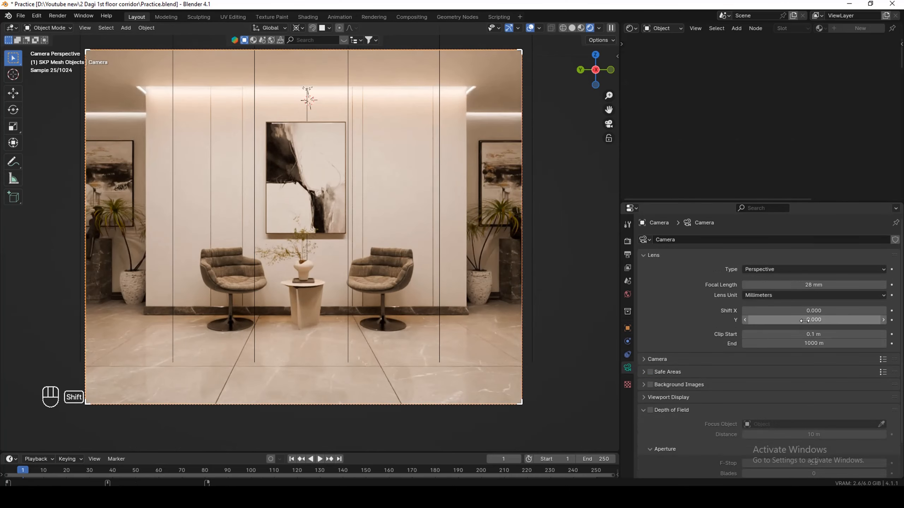
drag(805, 321, 138, 310)
Move the camera slightly along the global Y axis to centre the corridor wall and fine-tune its framing.
key(g)
key(y)
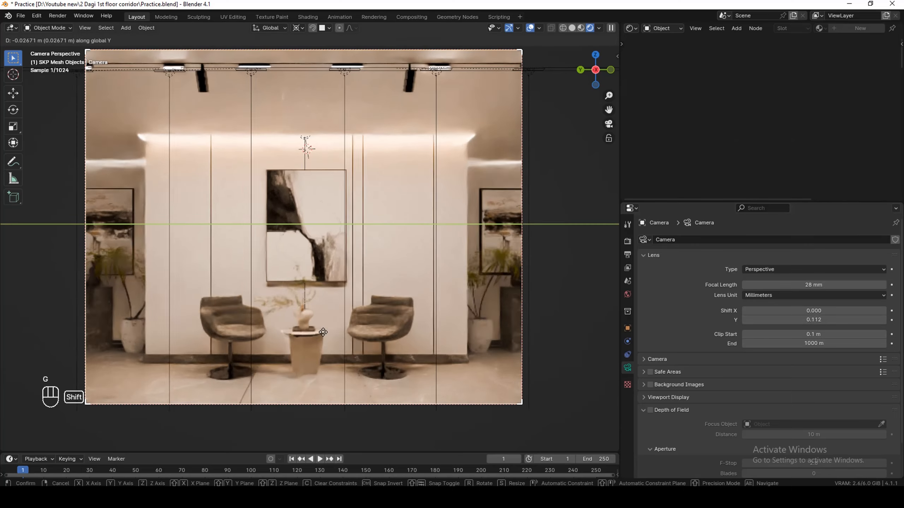
click(333, 340)
key(n)
drag(553, 76, 530, 381)
key(n)
shift+drag(815, 319, 810, 322)
key(ctrl+z)
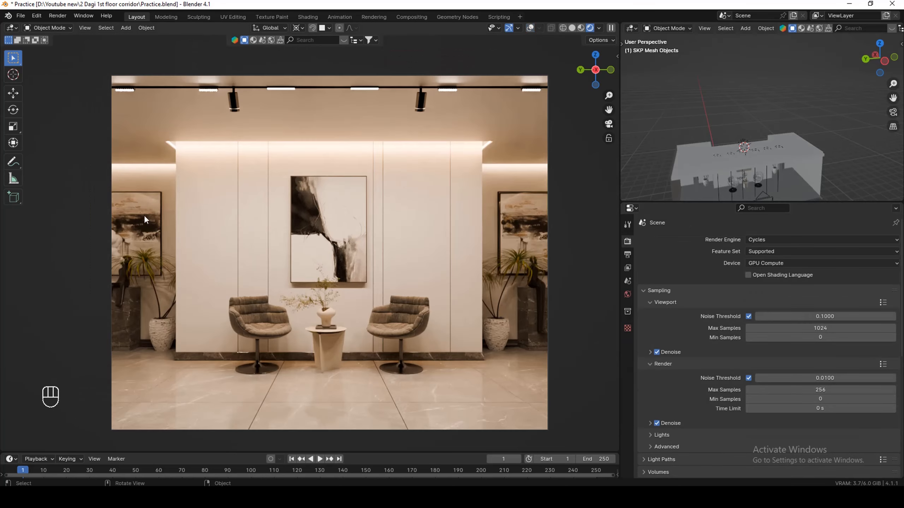
Darken the central wall's Material.006 by setting its base colour value to 0.38.
click(206, 208)
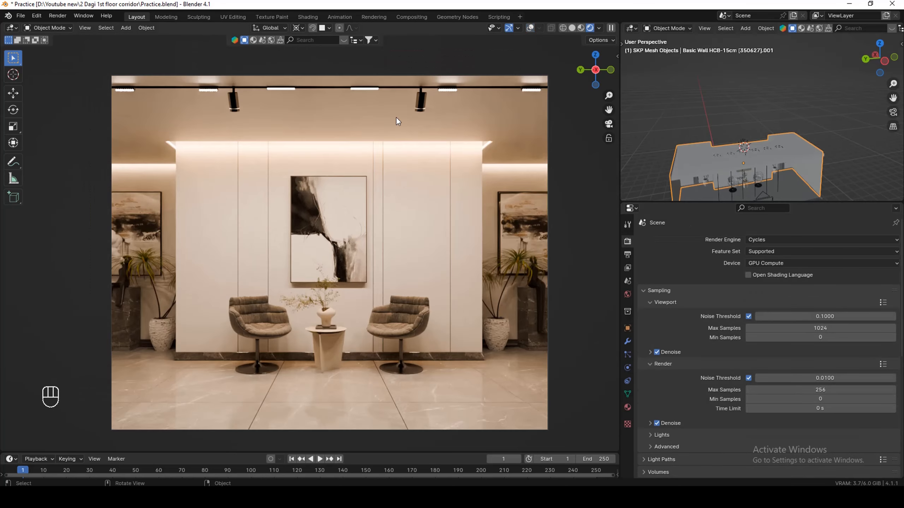
click(531, 28)
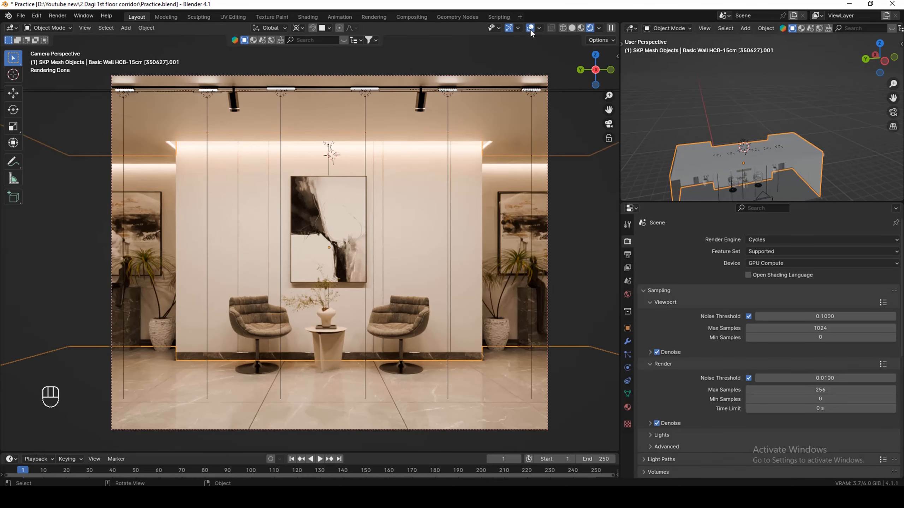
click(628, 408)
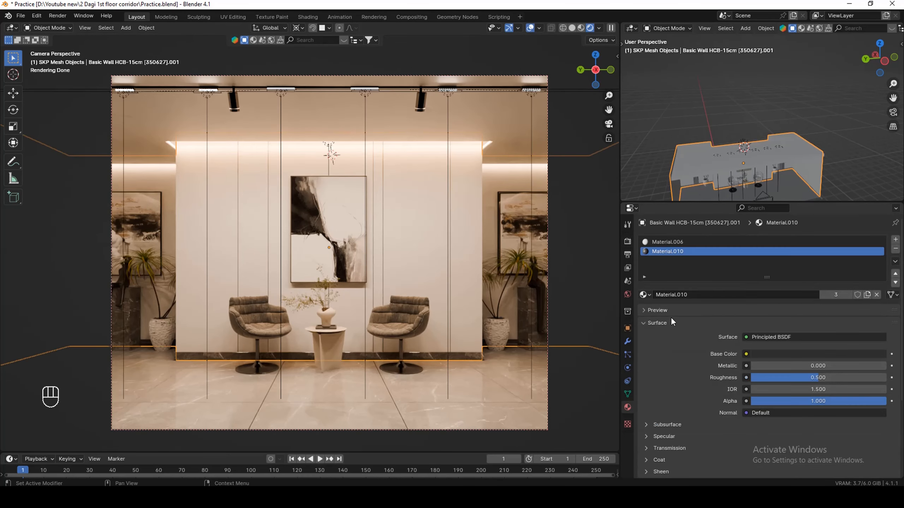
click(667, 241)
click(810, 354)
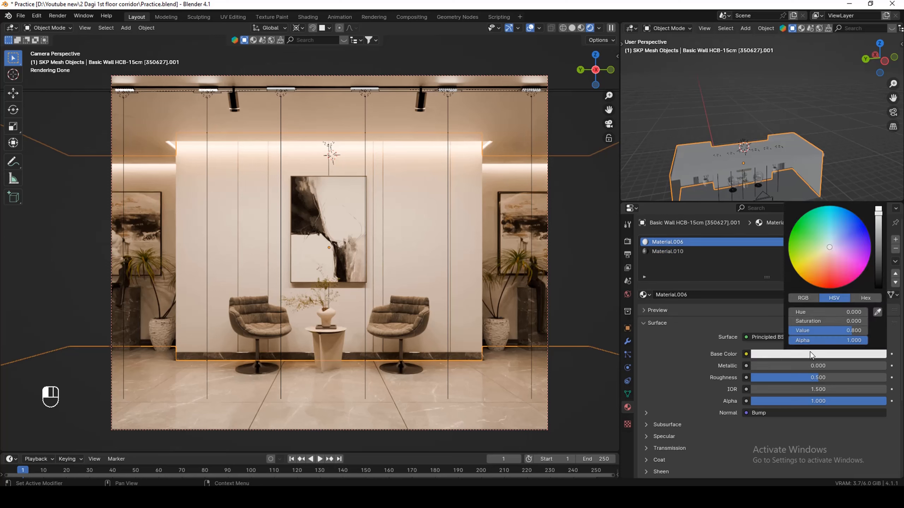
drag(110, 333, 89, 334)
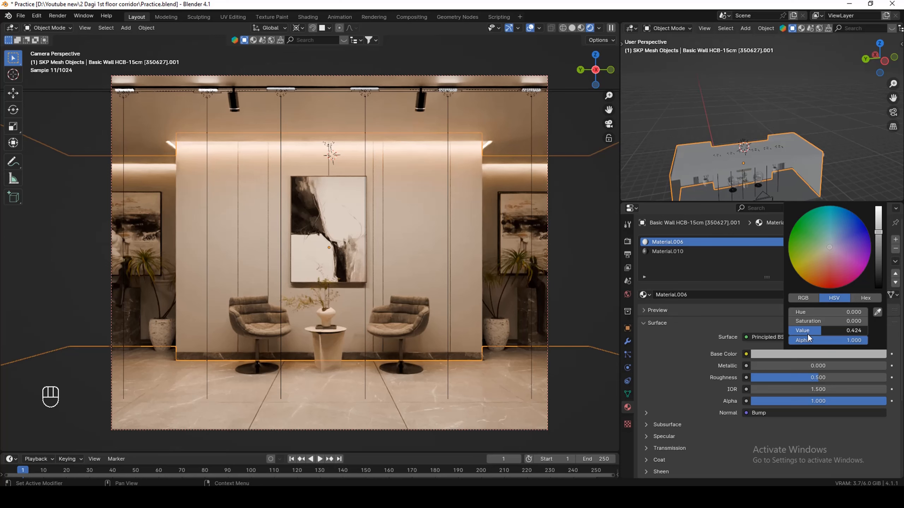
click(808, 334)
key(BackSpace)
text(.38)
key(Return)
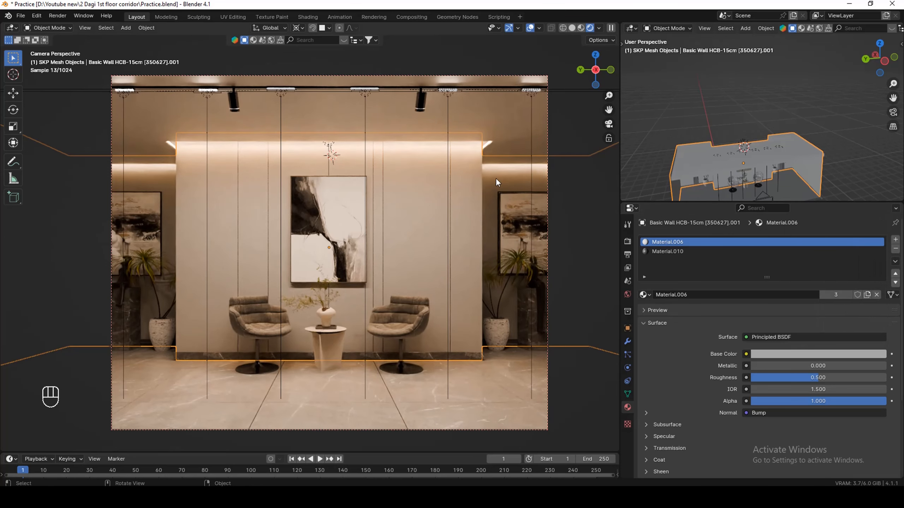
Assign the dark Material.010 to the recessed and side wall faces on both sides of the central wall.
scroll(412, 244, down, 3)
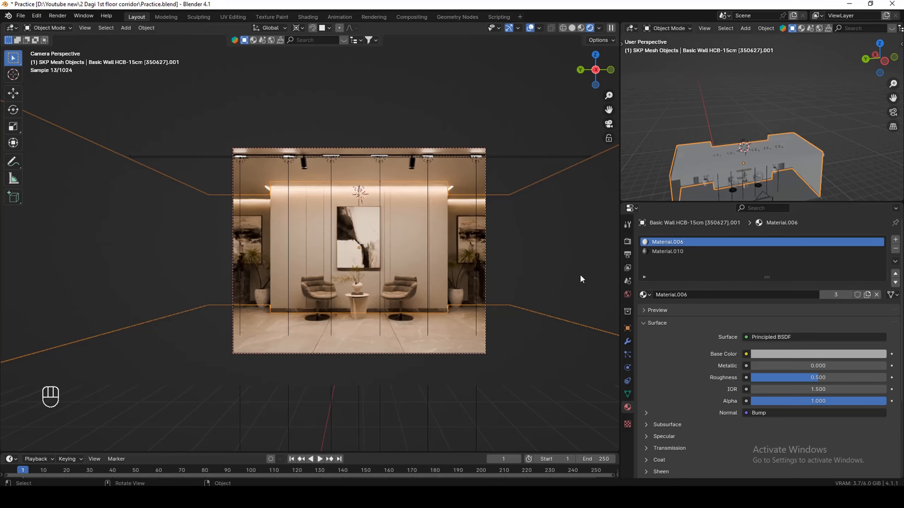
scroll(536, 210, up, 1)
scroll(471, 264, up, 1)
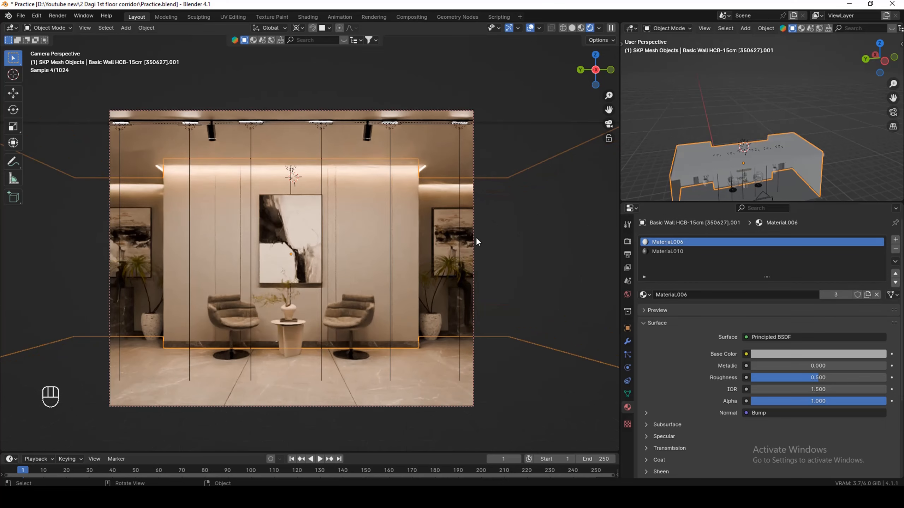
key(Tab)
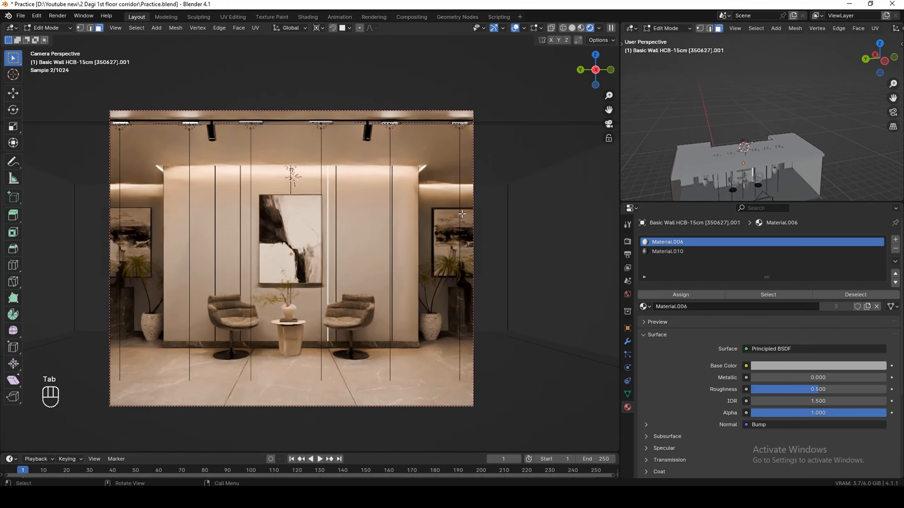
shift+click(544, 230)
shift+click(158, 217)
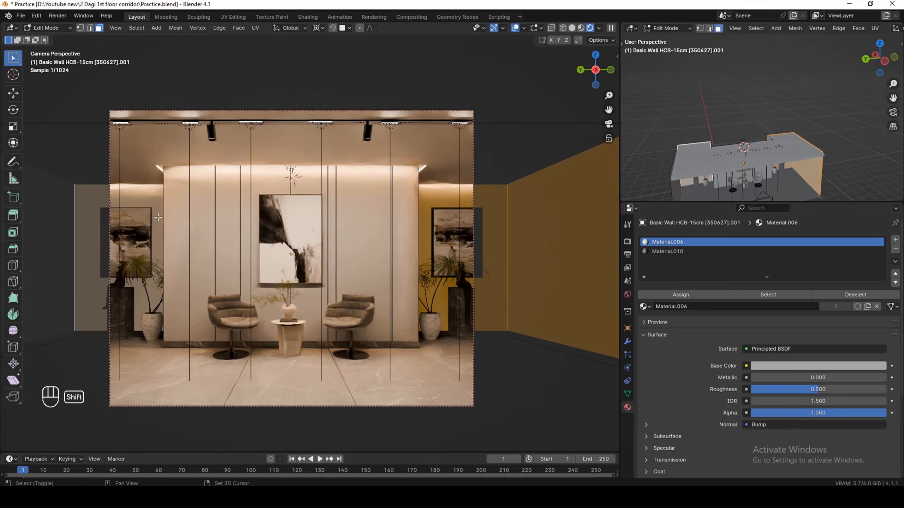
shift+click(158, 216)
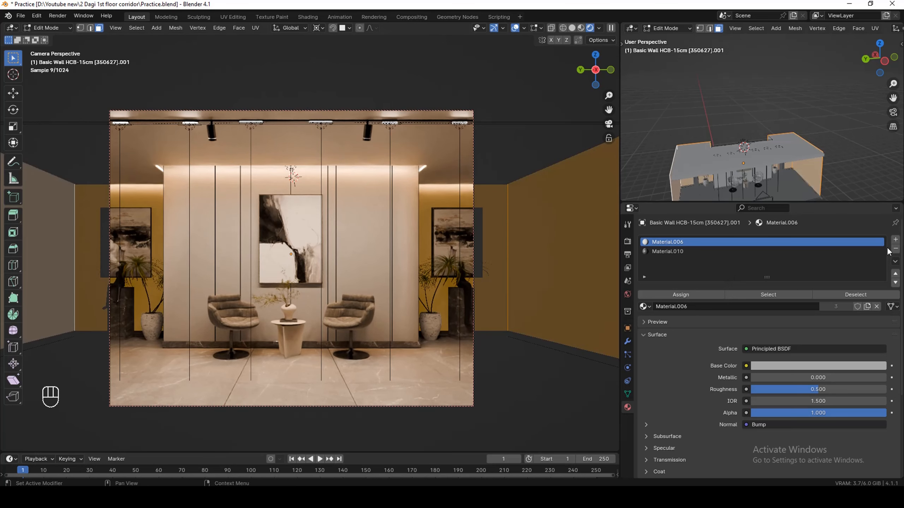
click(666, 251)
click(670, 294)
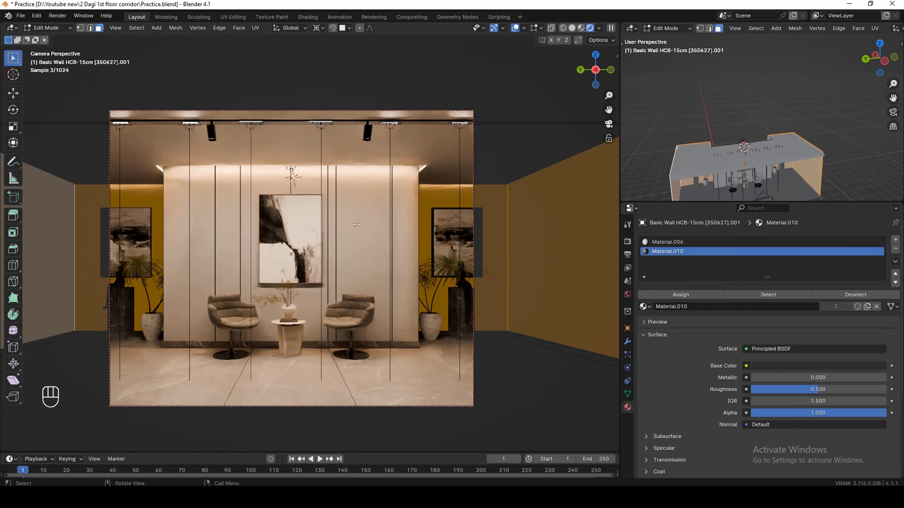
Lighten Material.010 by setting its base colour value to about 0.116, with the viewport overlays hidden, and return to Object Mode.
scroll(567, 123, up, 1)
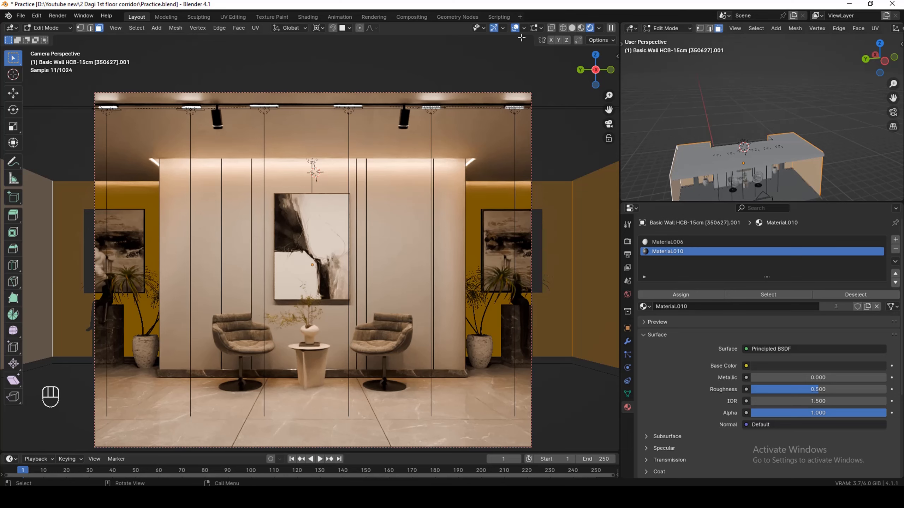
click(515, 28)
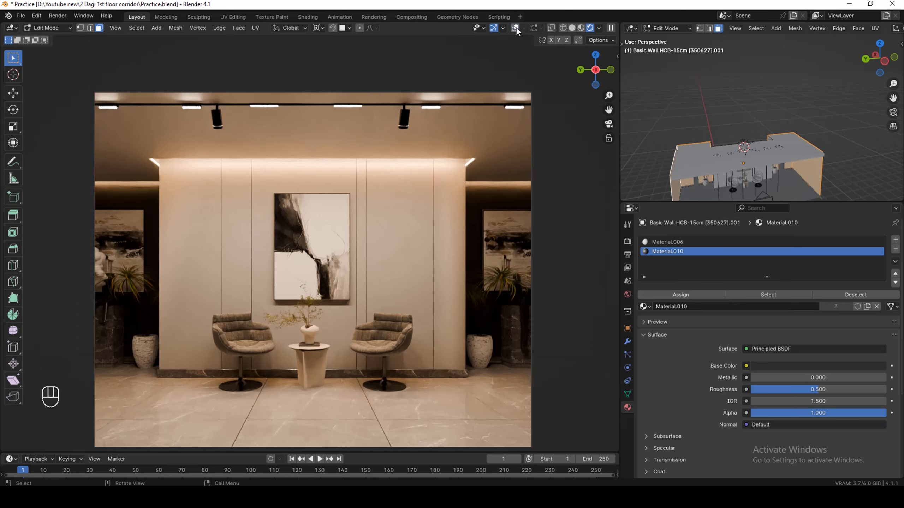
click(826, 364)
drag(804, 339, 91, 339)
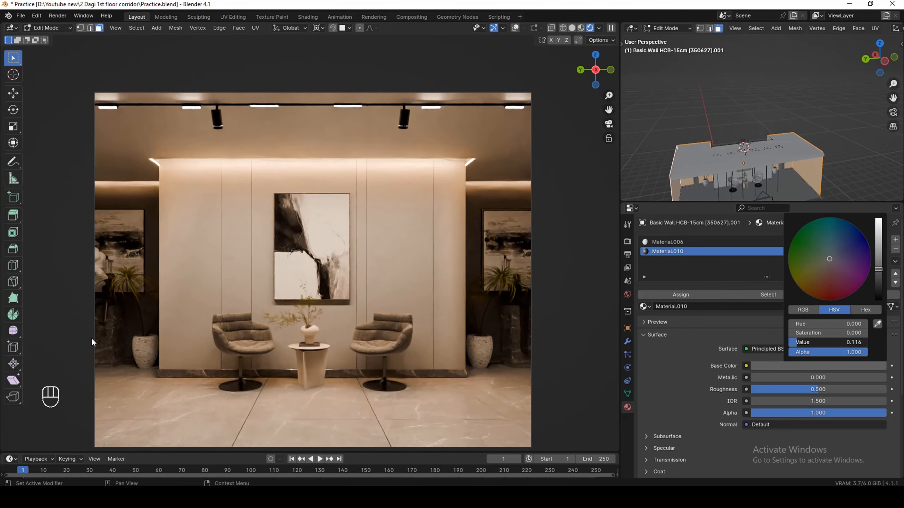
scroll(402, 208, down, 1)
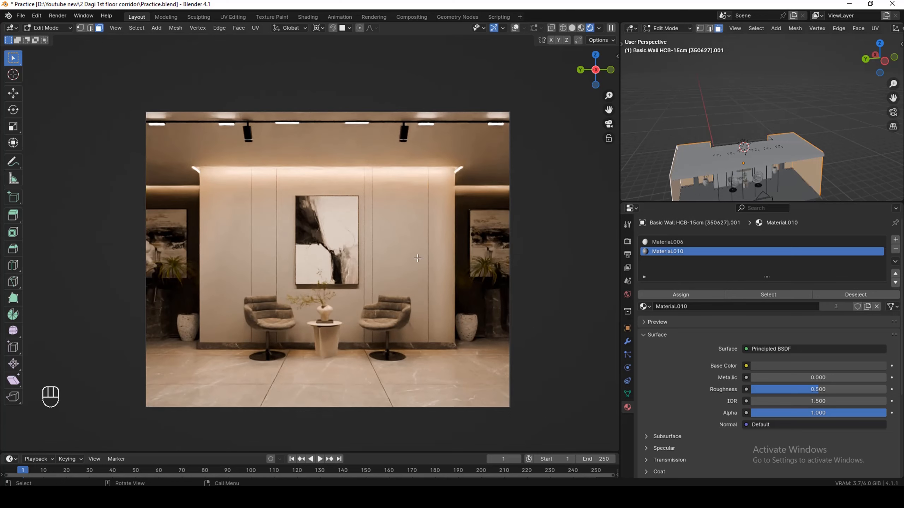
scroll(418, 260, up, 1)
key(Tab)
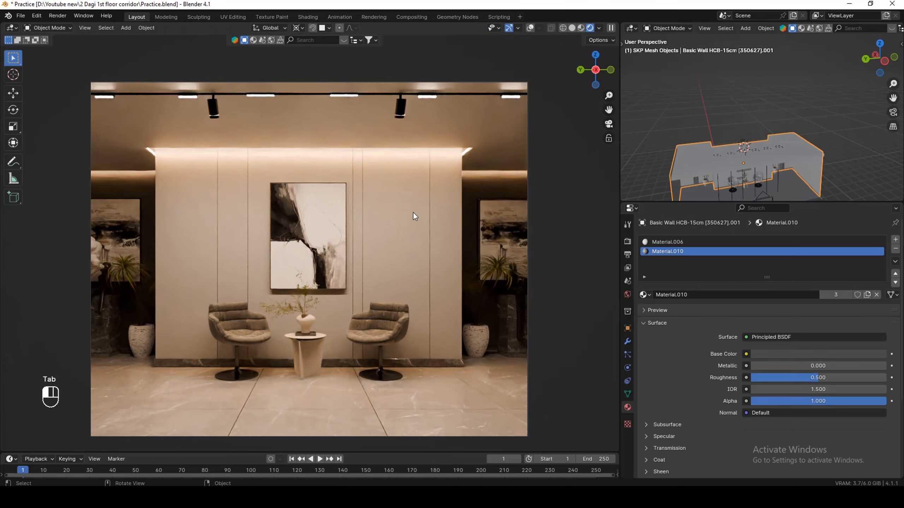
Soften Material.006's surface relief in the Shader Editor by setting its Bump node's distance to 0.005 and strength to 0.1.
click(658, 241)
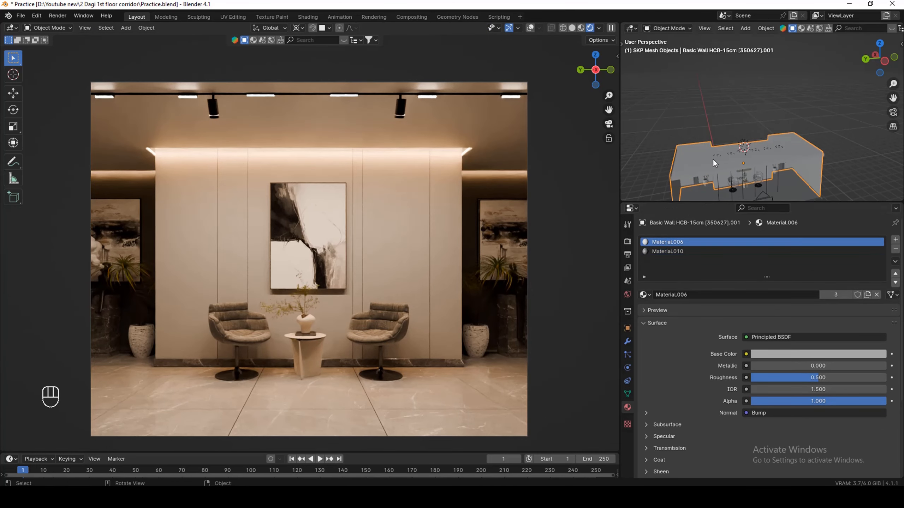
click(630, 31)
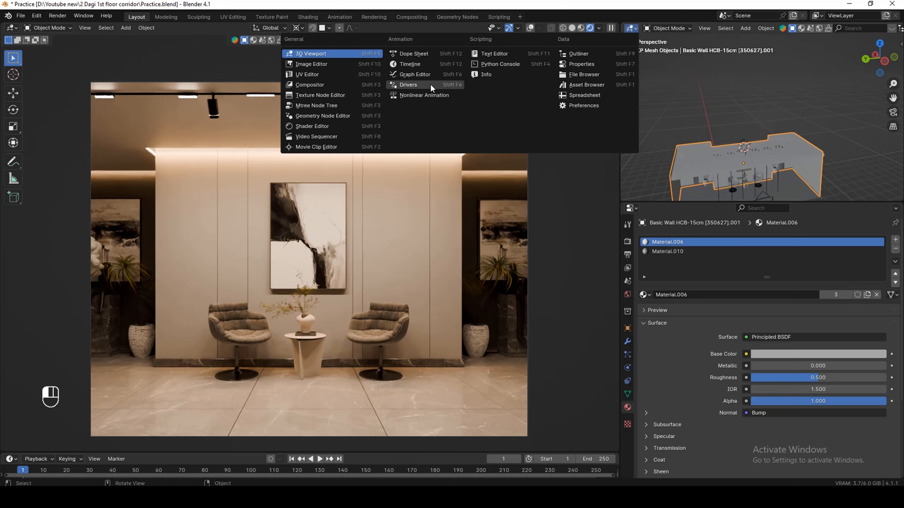
click(327, 122)
scroll(799, 106, down, 8)
scroll(741, 150, up, 18)
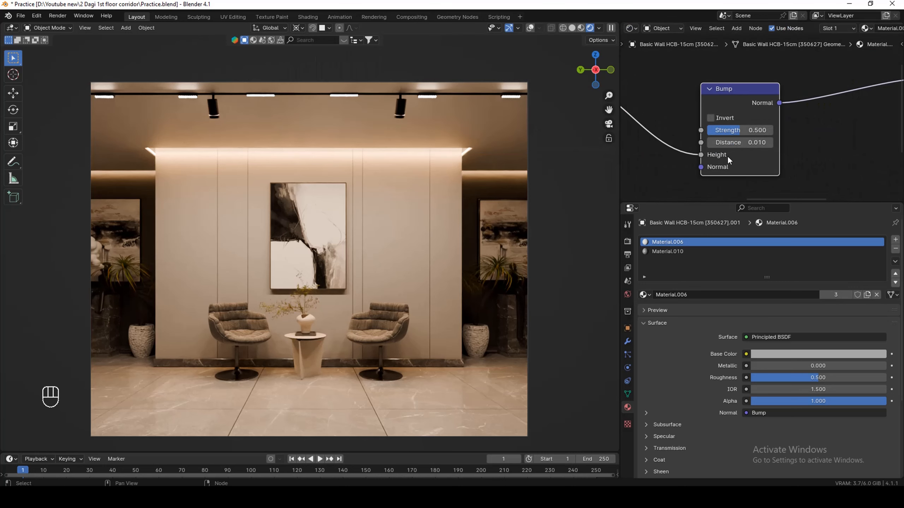
click(755, 137)
text(.0)
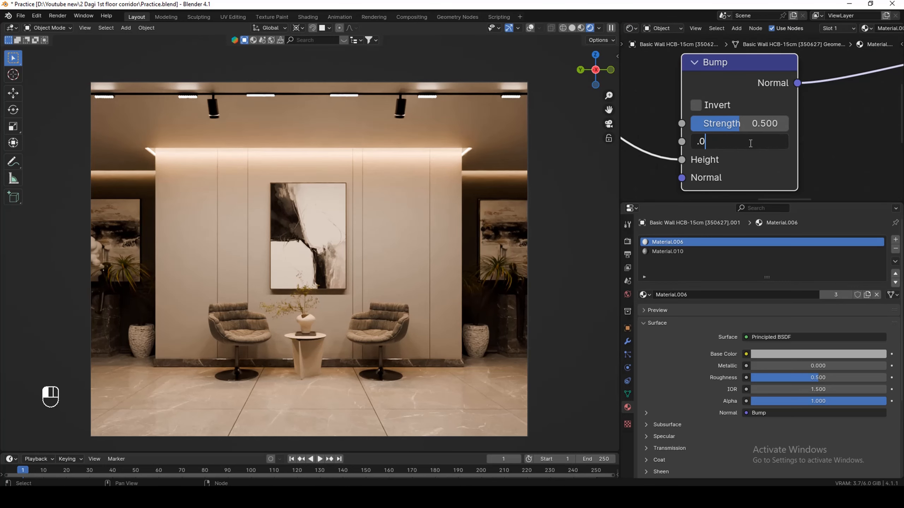
text(0)
text(5)
key(Return)
click(745, 123)
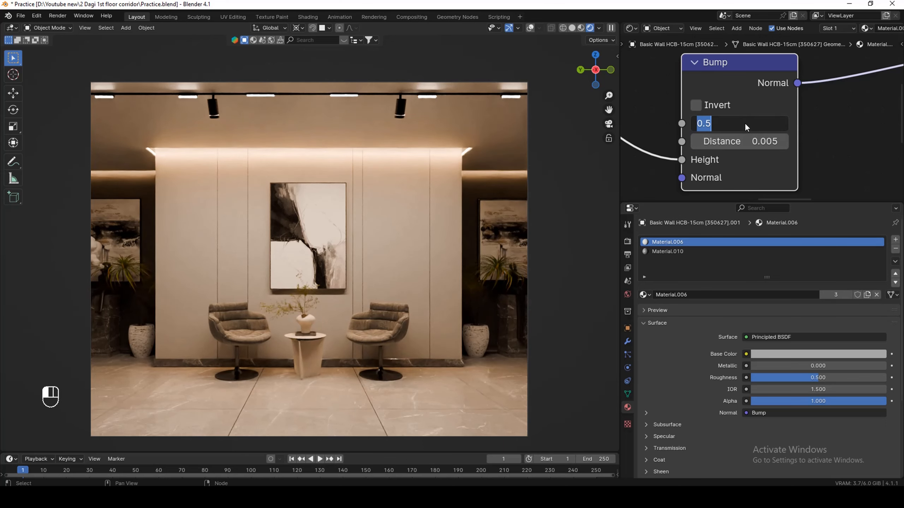
text(.1)
key(Return)
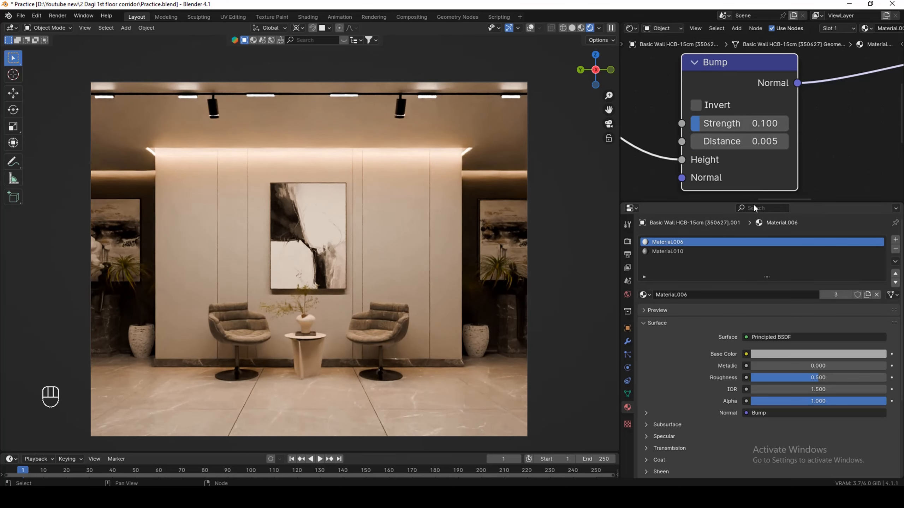
Enlarge the node editing area and unhide all hidden objects, including the area lights on both sides of the camera frame.
drag(752, 202, 753, 219)
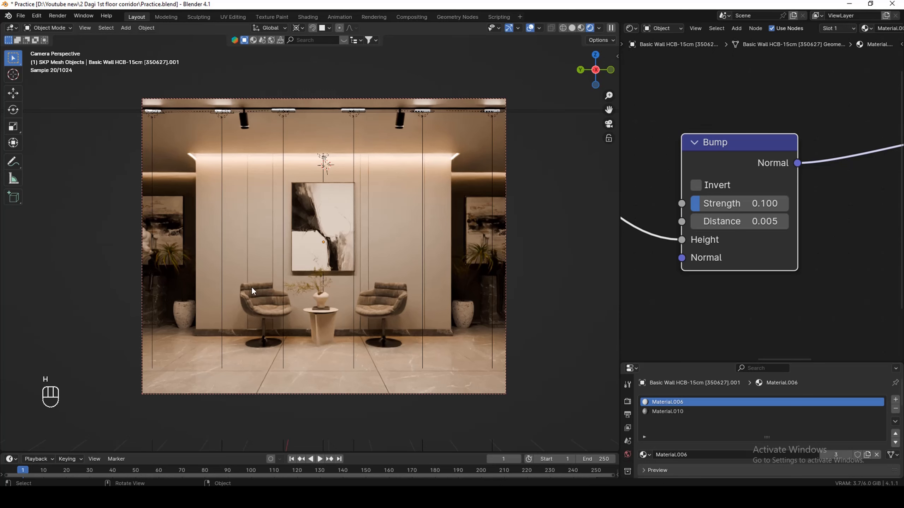
scroll(225, 284, down, 2)
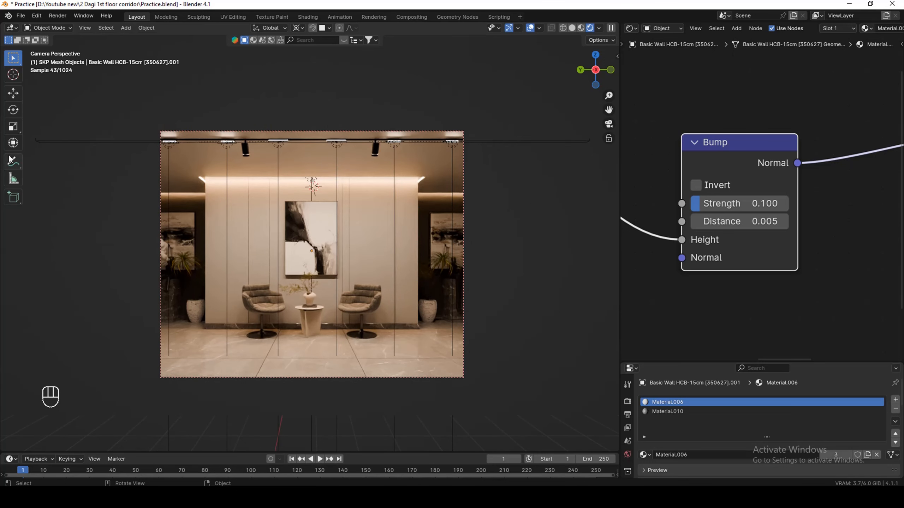
key(alt+h)
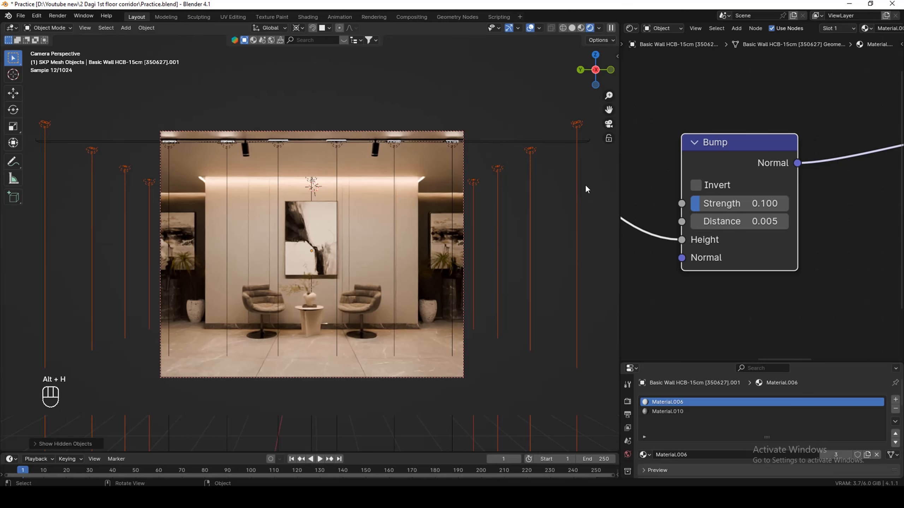
Select the disk area light just beyond the camera frame and examine its power, size, spread and Blackbody temperature.
click(479, 187)
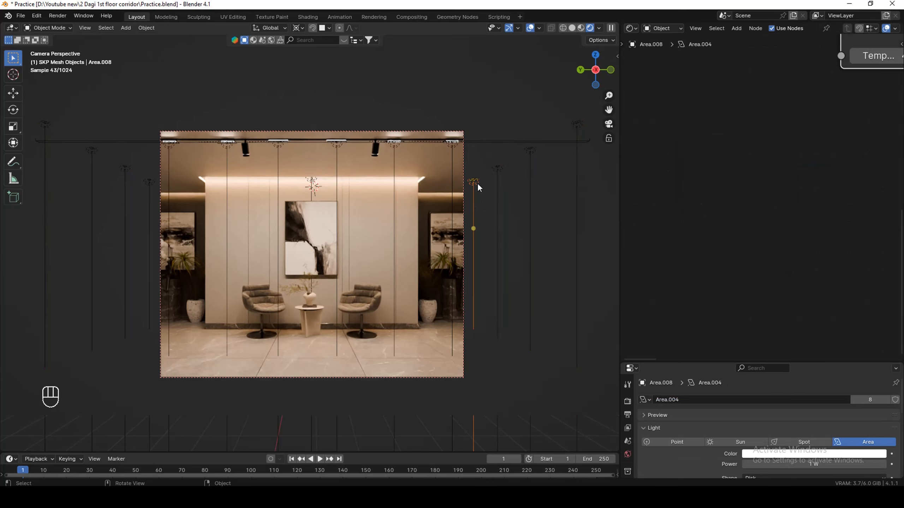
drag(707, 360, 719, 303)
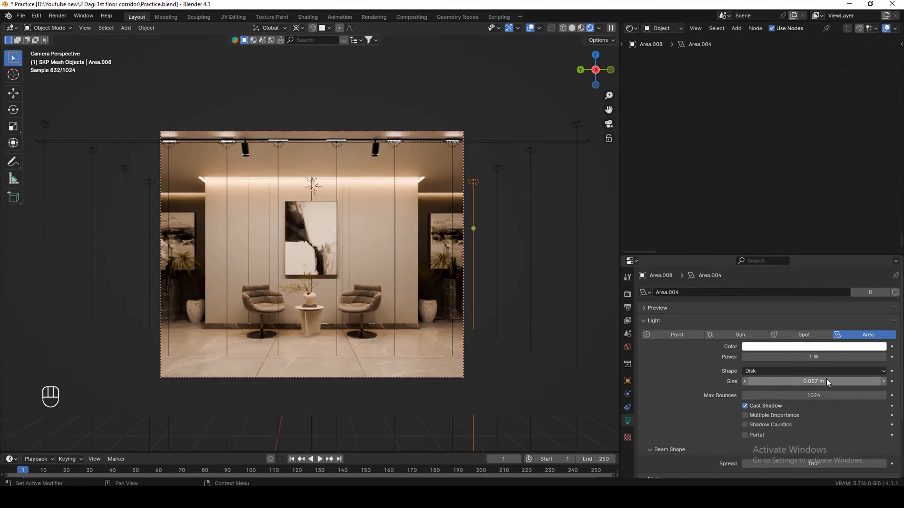
scroll(806, 413, down, 4)
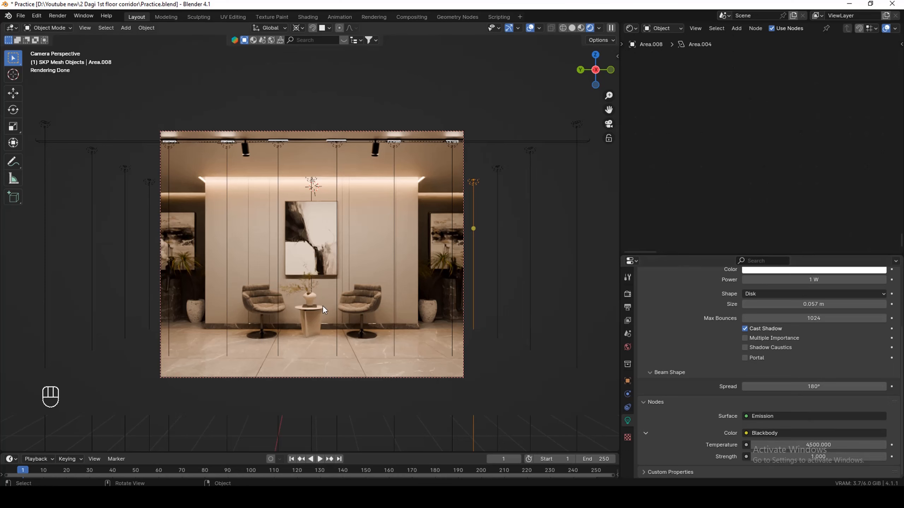
scroll(324, 301, up, 4)
scroll(383, 391, down, 1)
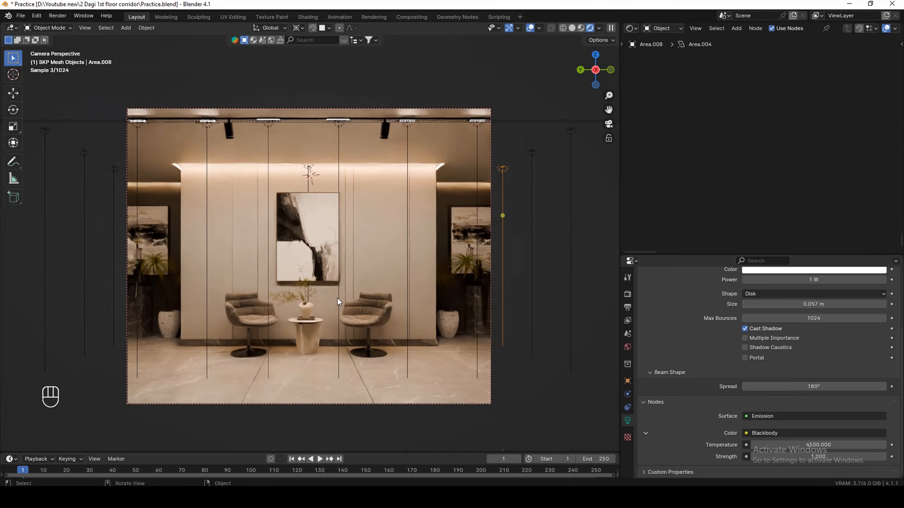
scroll(330, 271, up, 1)
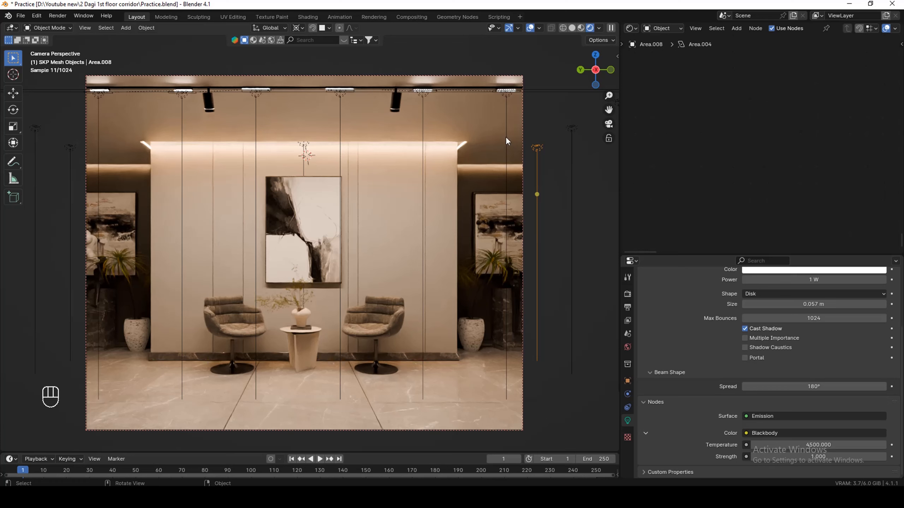
Hide the viewport overlays and open the render commands.
click(530, 28)
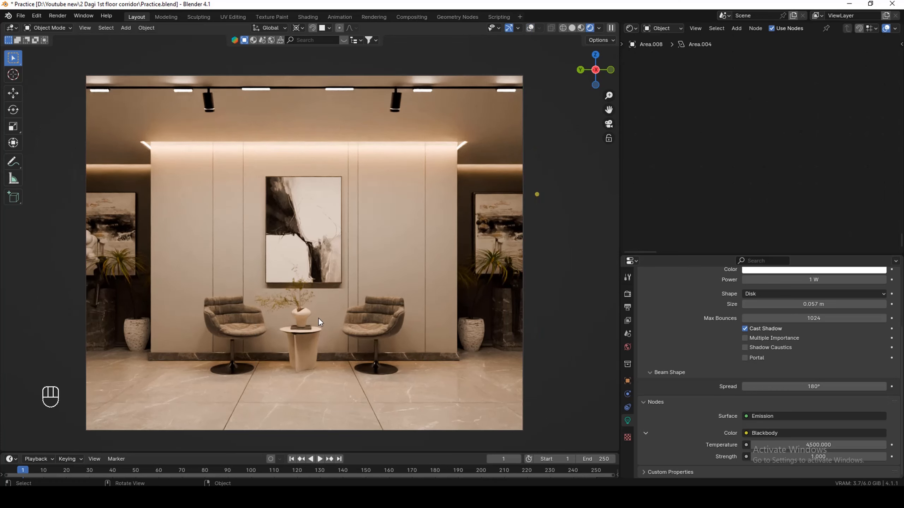
click(58, 15)
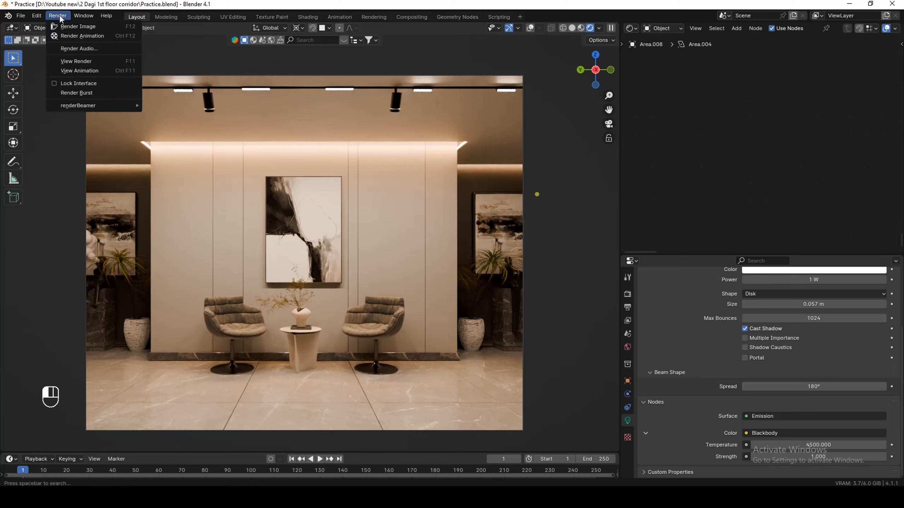